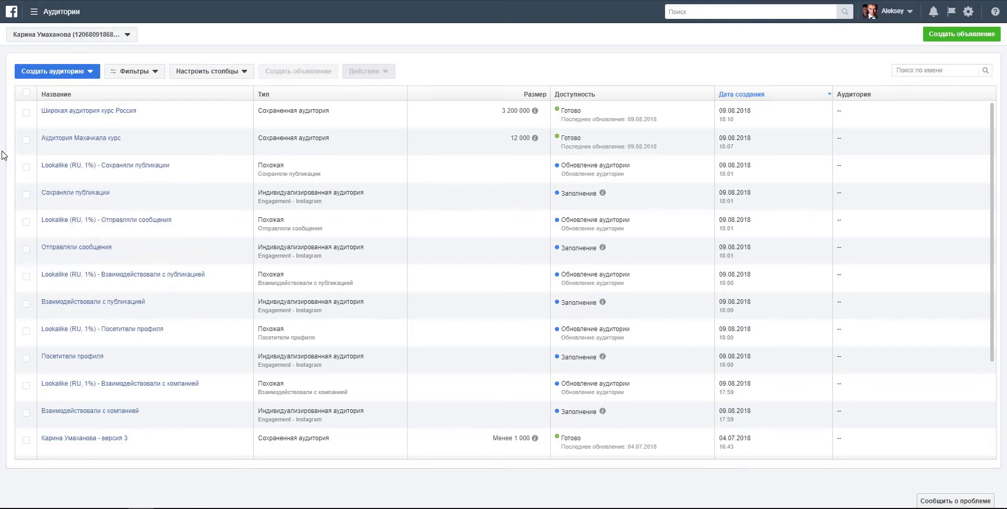
Build an Instagram-profile engagement custom audience from the client's account: everyone who engaged, 365 days
left_click(70, 74)
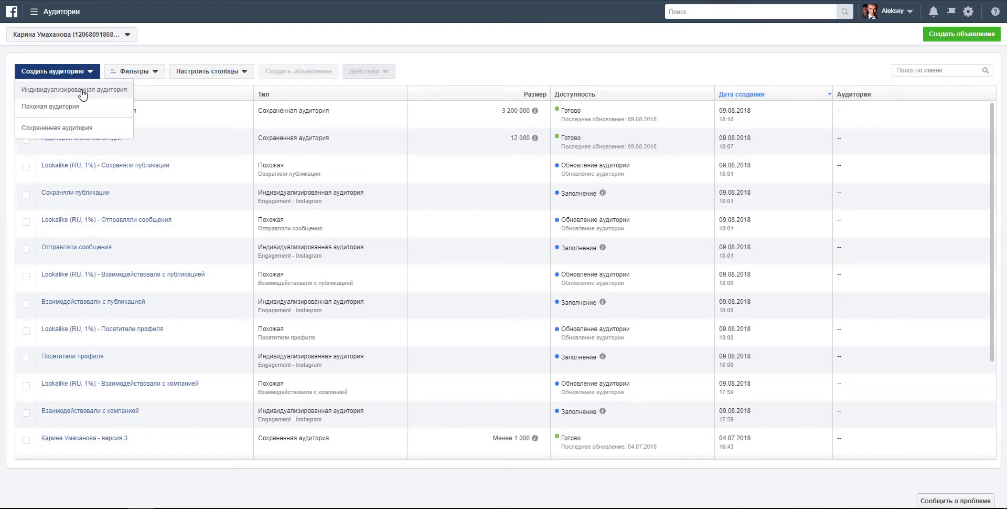
left_click(82, 92)
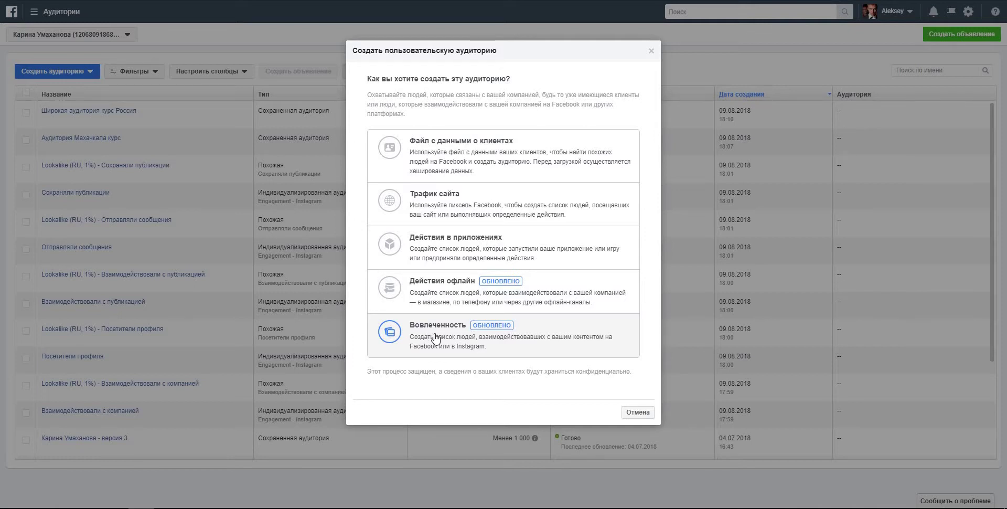
left_click(435, 339)
left_click(439, 333)
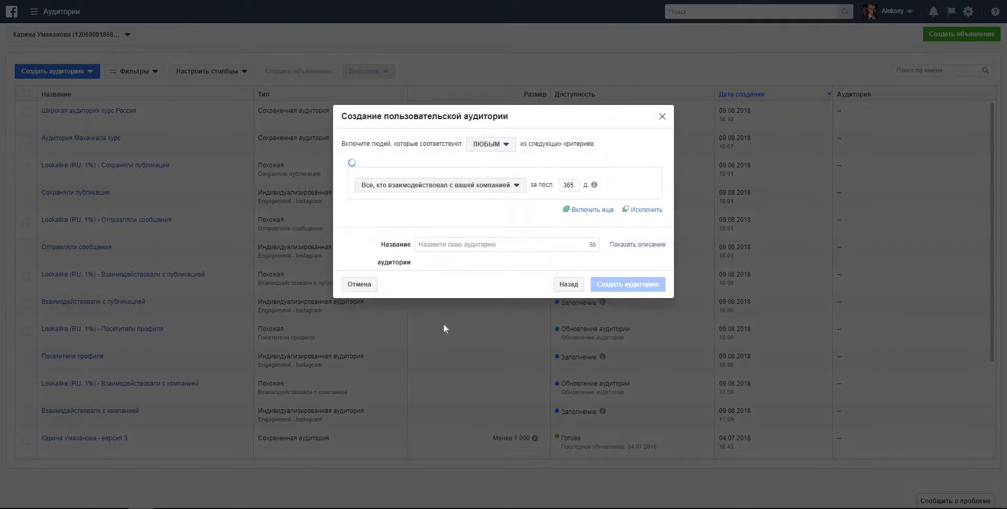
left_click(386, 164)
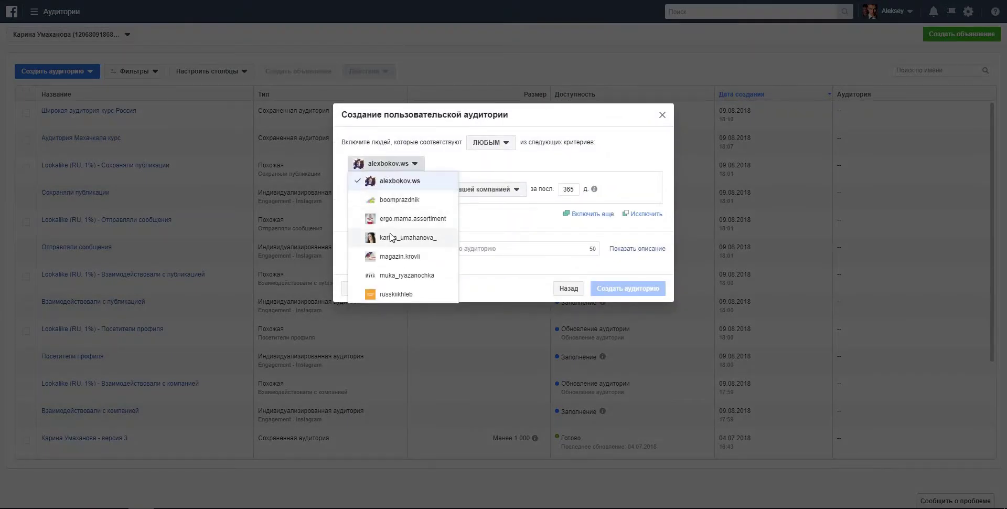
left_click(391, 237)
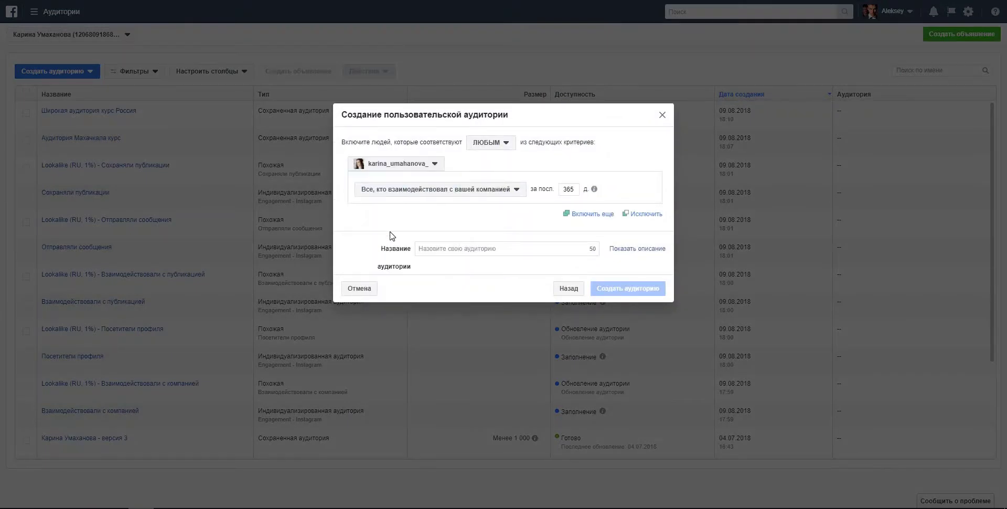
left_click(428, 192)
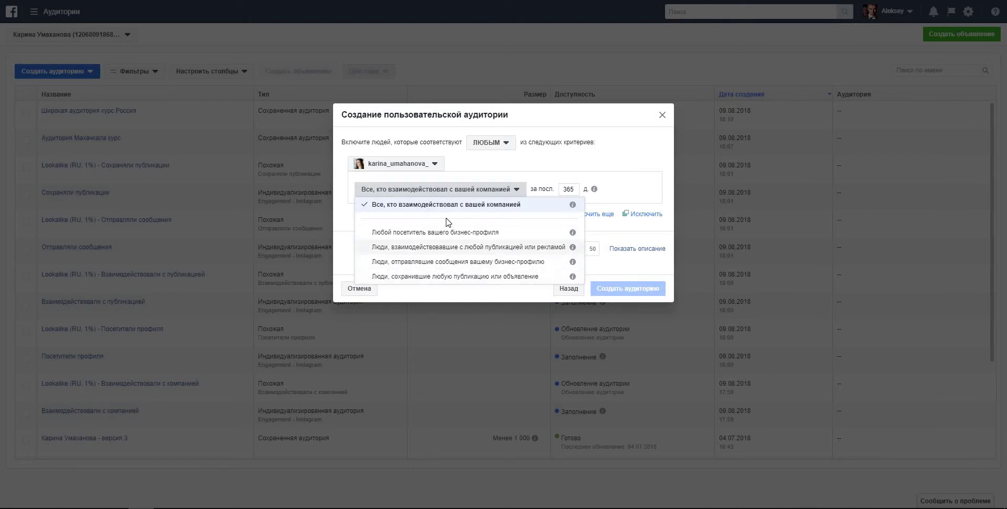
left_click(447, 192)
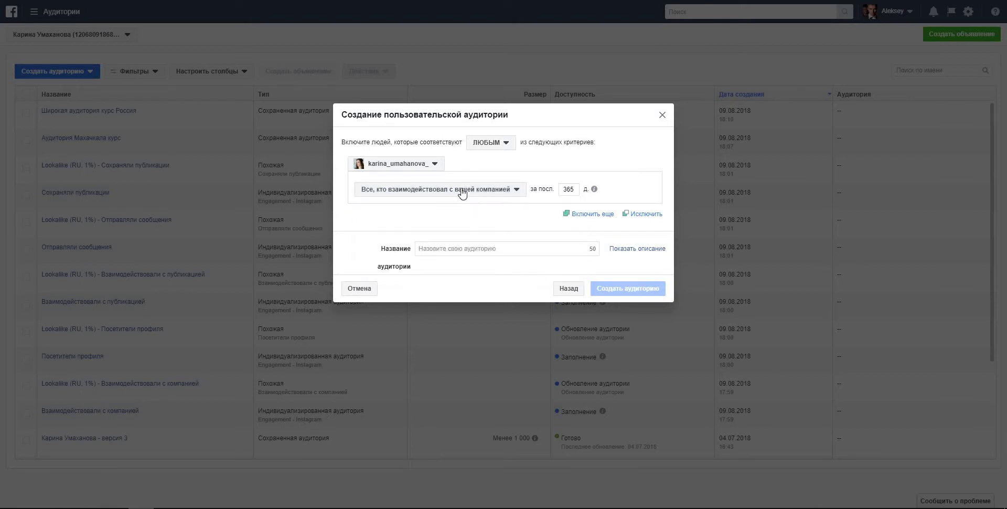
Discard the draft audience, review Аудитория Махачкала курс (size 12 000), and return to Audiences
left_click(662, 118)
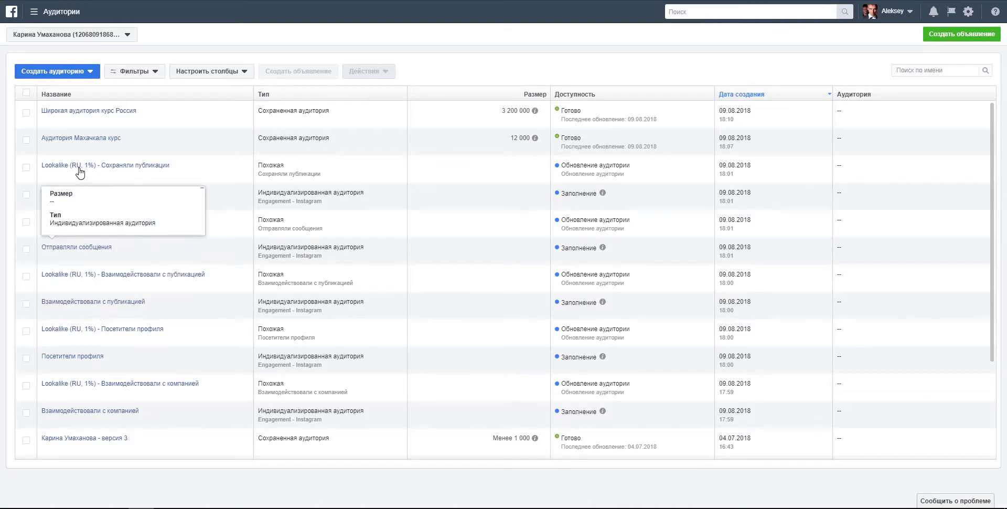
left_click(90, 139)
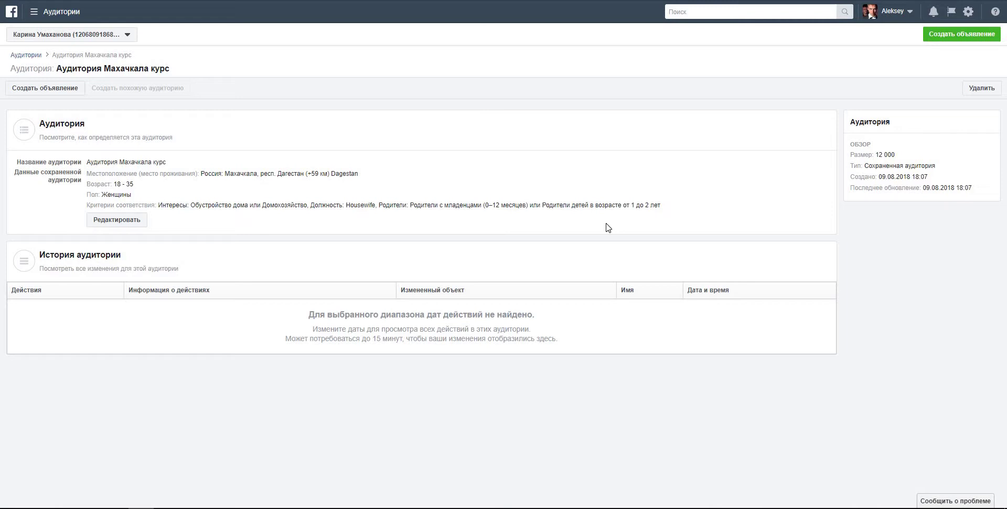
left_click(33, 16)
left_click(448, 71)
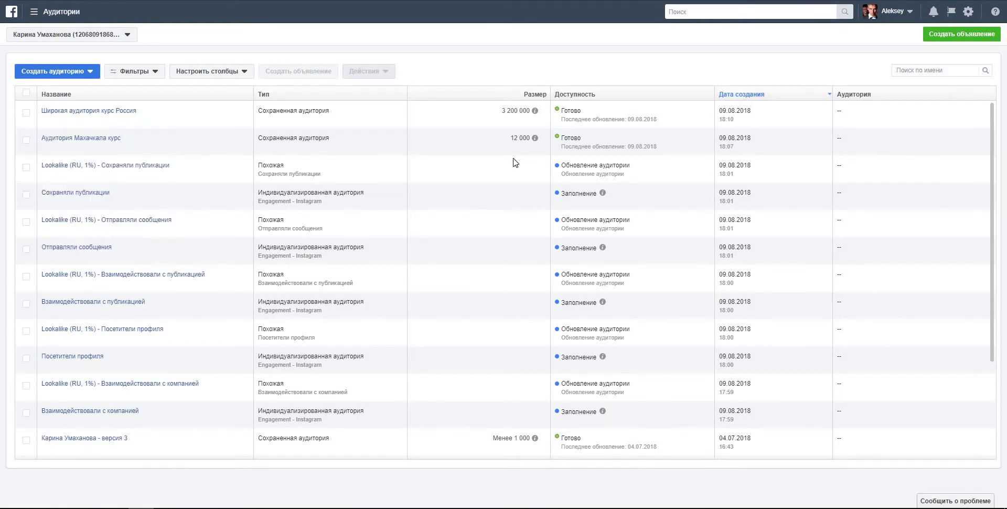
Advance to the target-audience slide: women 18–35, Махачкала plus other regions online
mouse_move(534, 139)
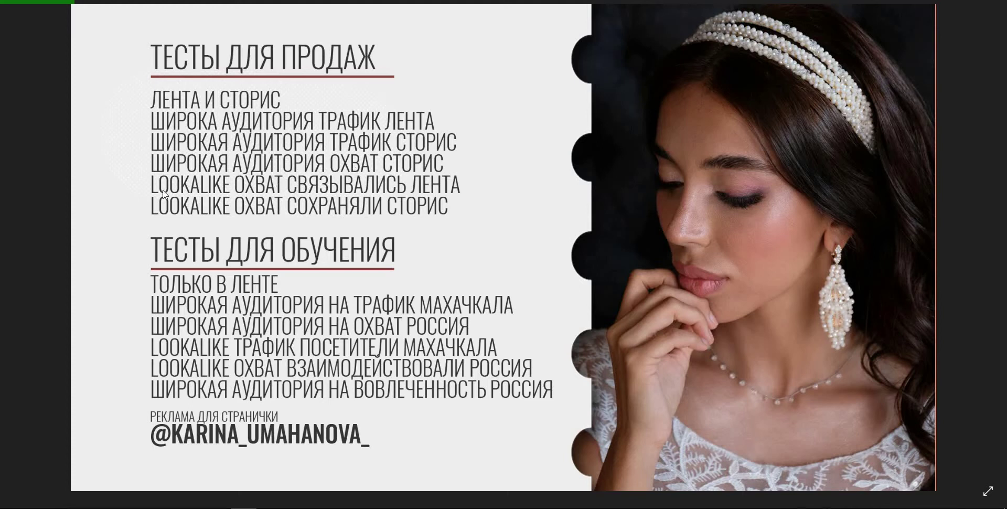
left_click(135, 316)
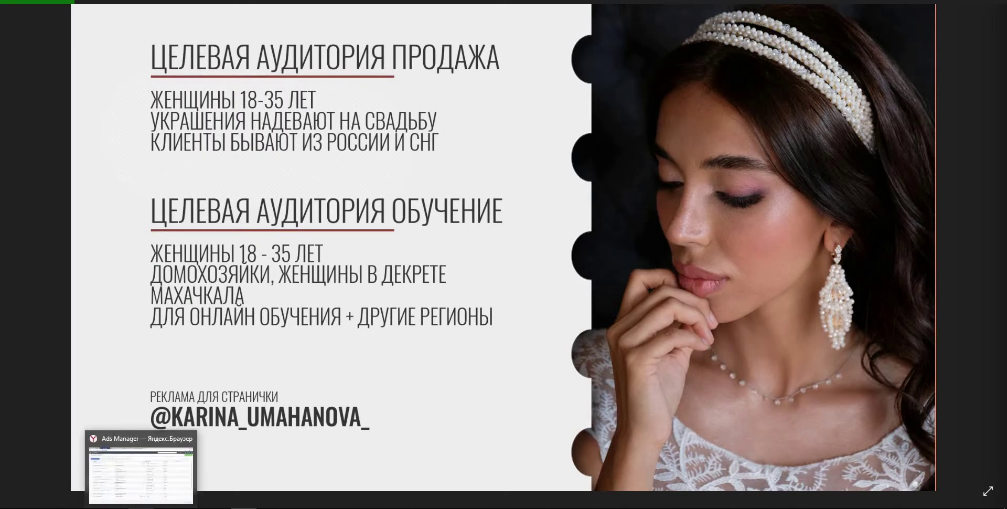
Start a new saved audience named 'Широкая аудитория продажи'
left_click(141, 505)
left_click(55, 72)
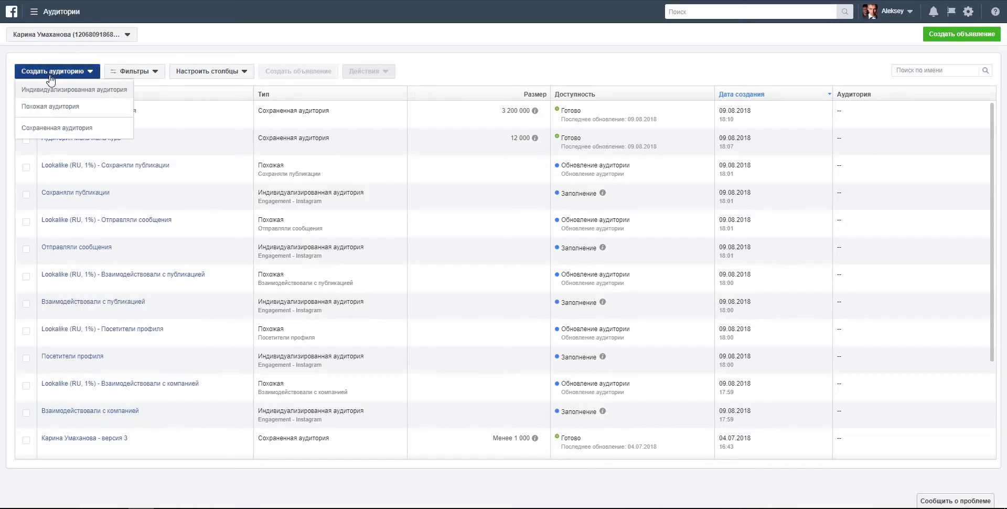
left_click(58, 128)
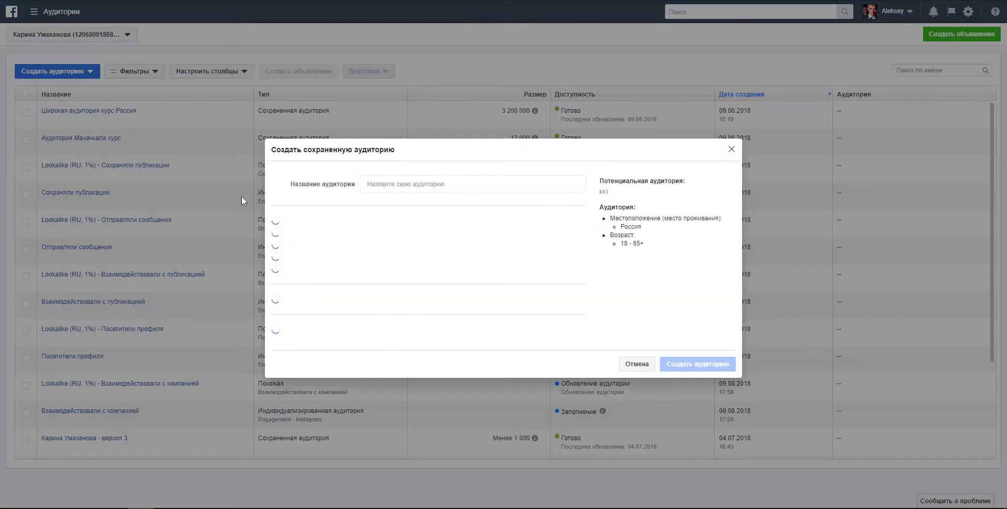
left_click(408, 186)
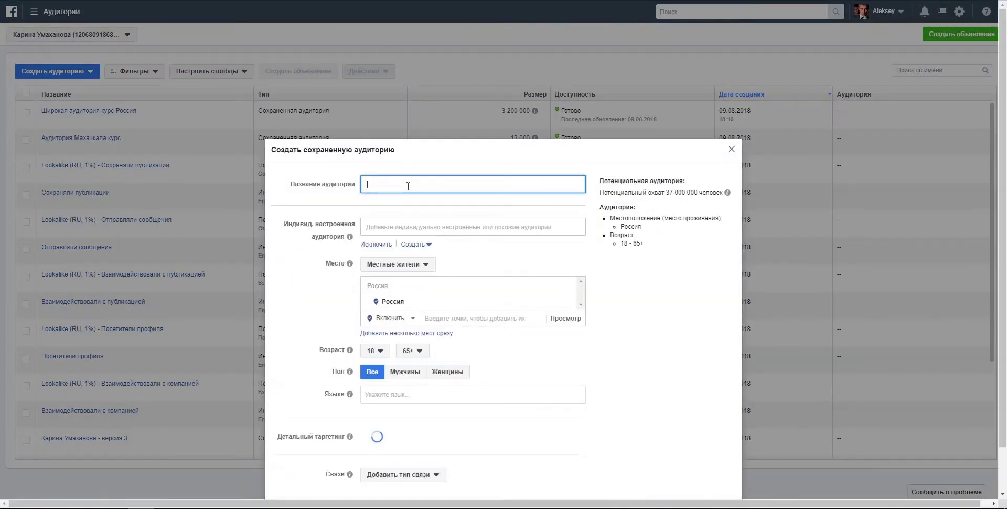
type("Широкая аудитория продажи")
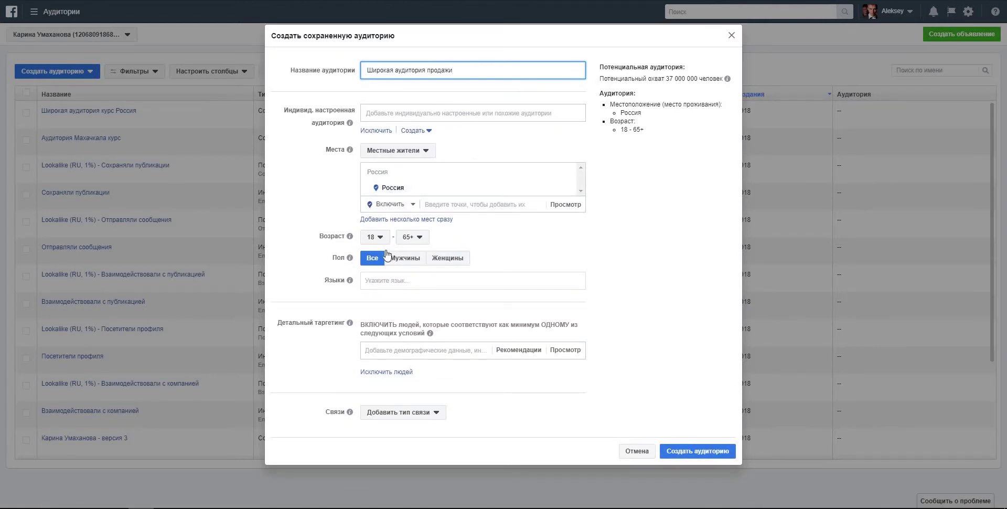
Limit the audience to women aged 18–35
left_click(411, 237)
scroll(424, 310, "up", 7)
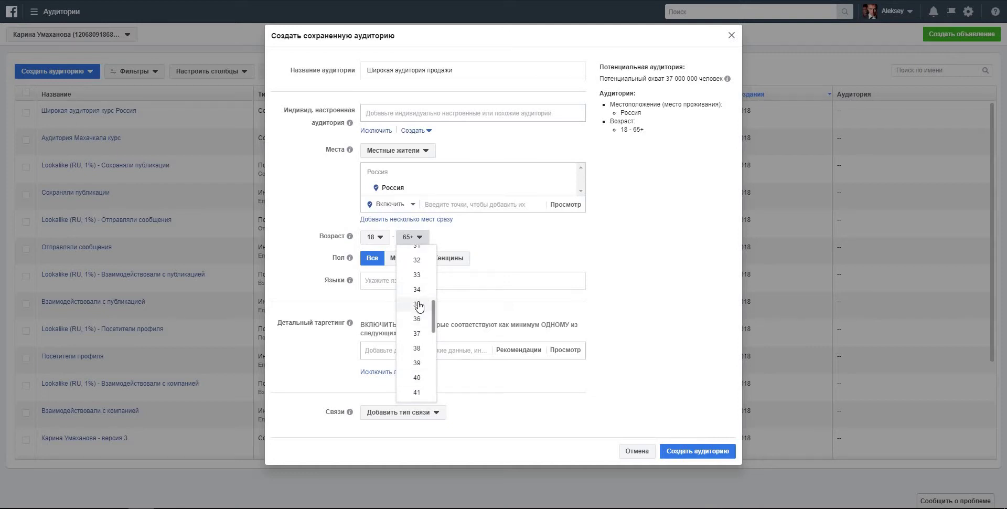
left_click(418, 305)
left_click(447, 258)
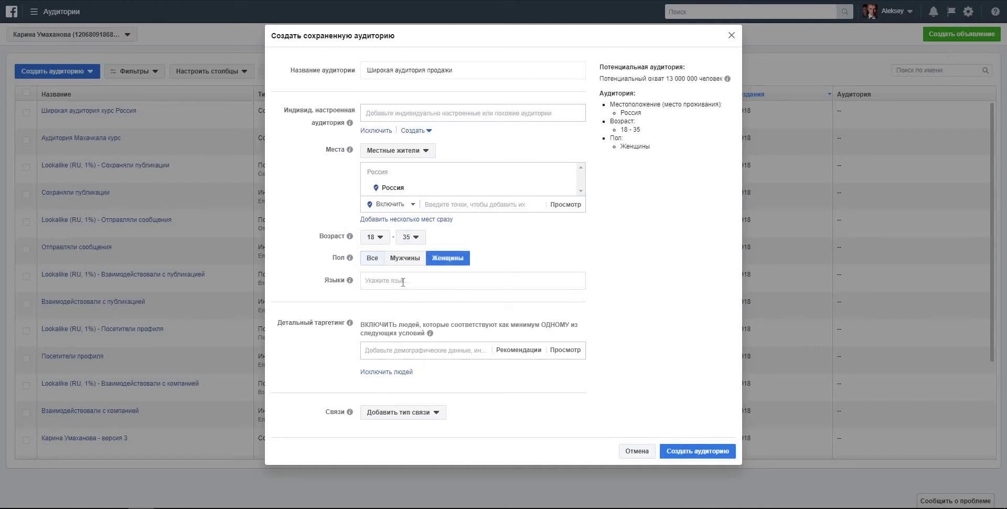
Add Онлайн-покупки interest and Вовлеченные покупатели behaviour to detailed targeting
left_click(513, 351)
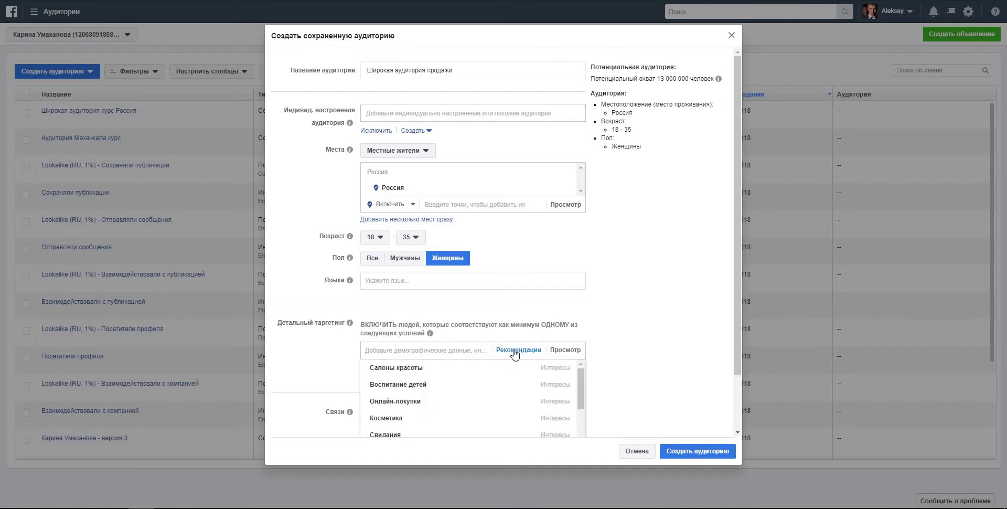
left_click(417, 401)
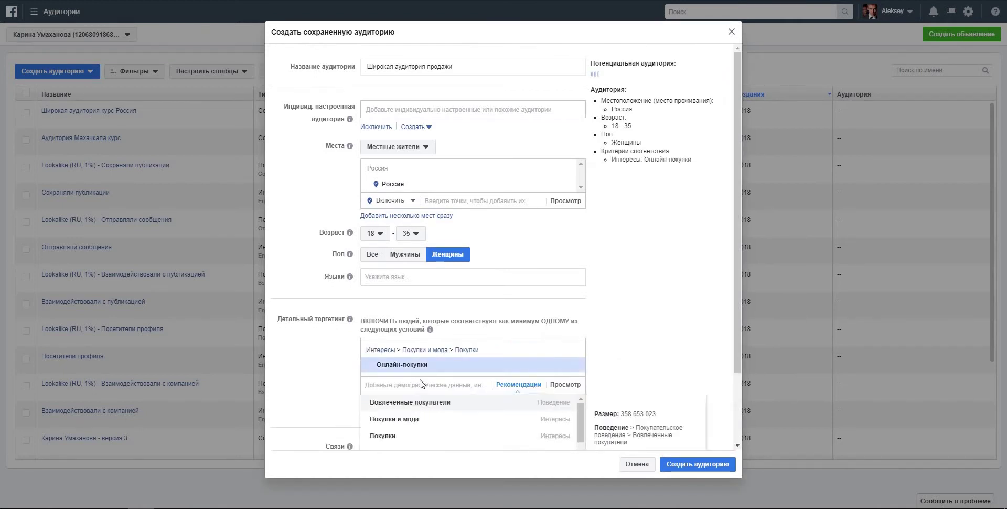
left_click(525, 388)
left_click(455, 403)
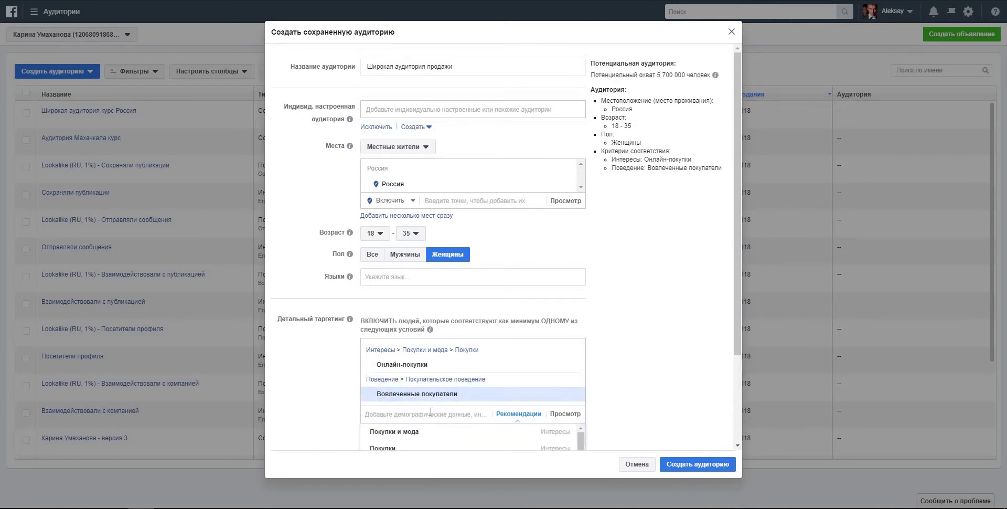
left_click(430, 412)
type("Украшения")
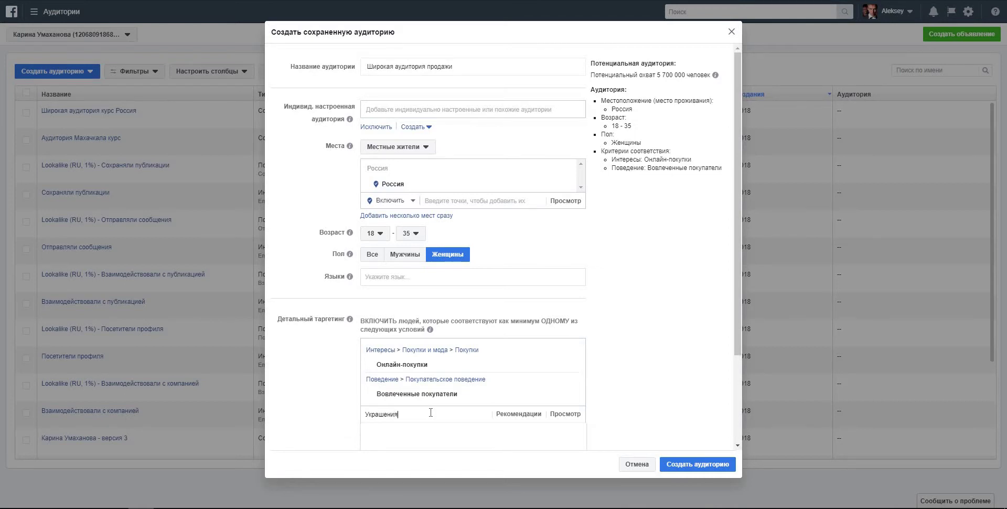
scroll(326, 354, "down", 2)
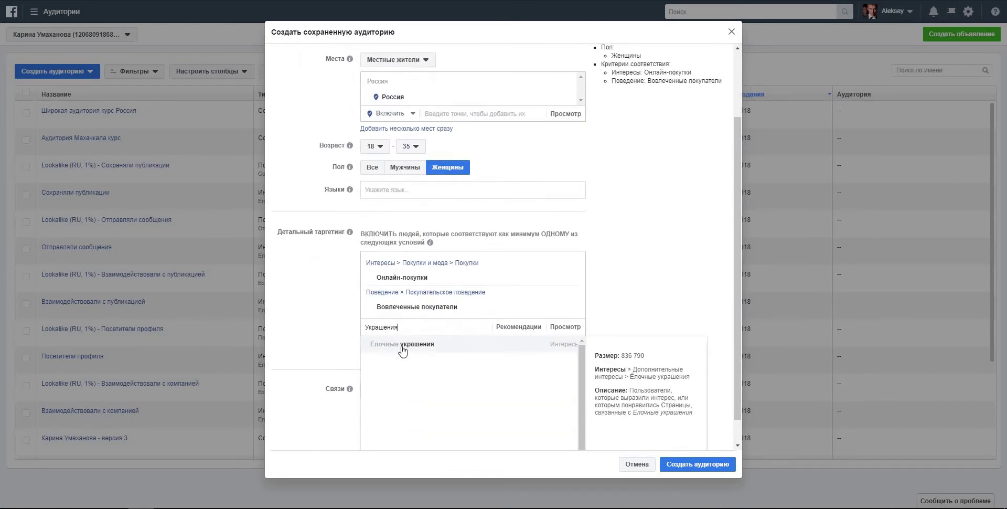
left_click_drag(405, 327, 326, 326)
key("BackSpace")
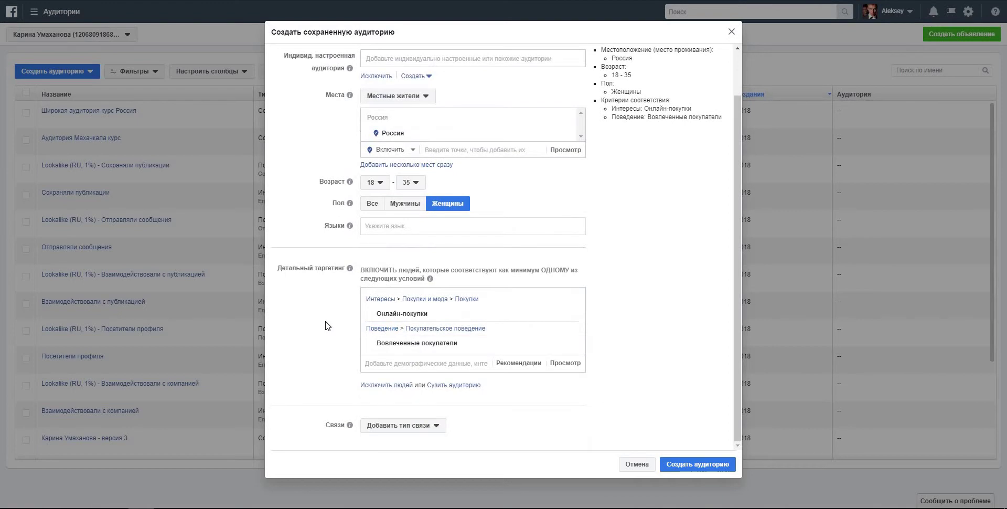
left_click(518, 363)
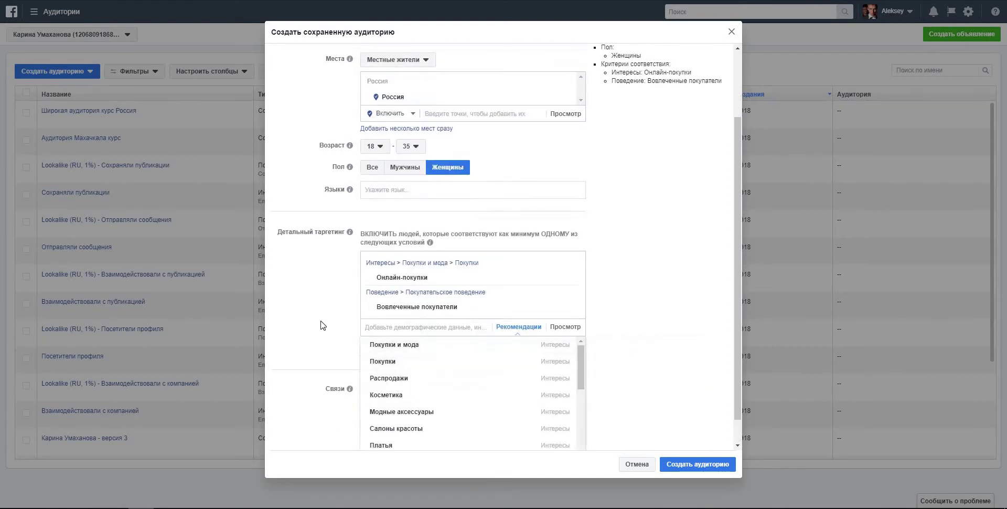
scroll(323, 325, "down", 1)
scroll(409, 352, "down", 2)
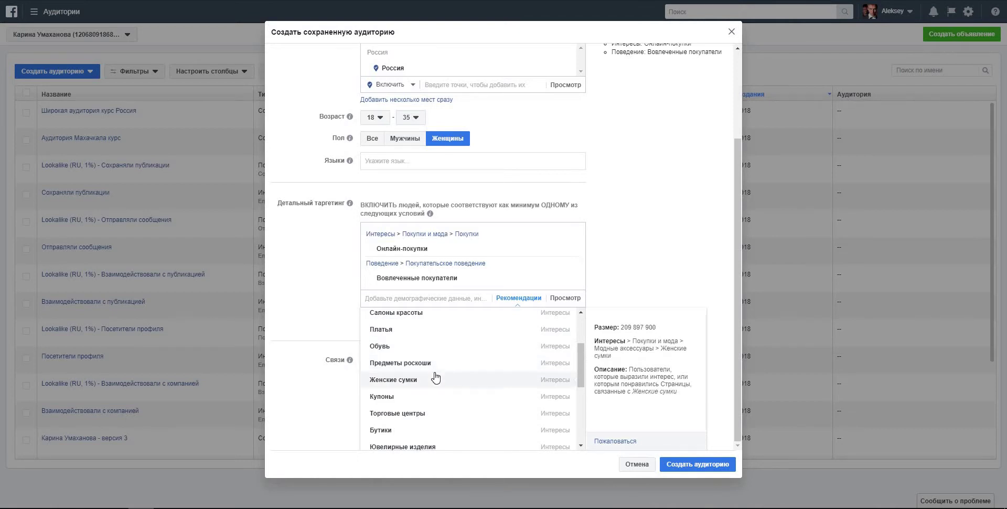
scroll(435, 376, "down", 3)
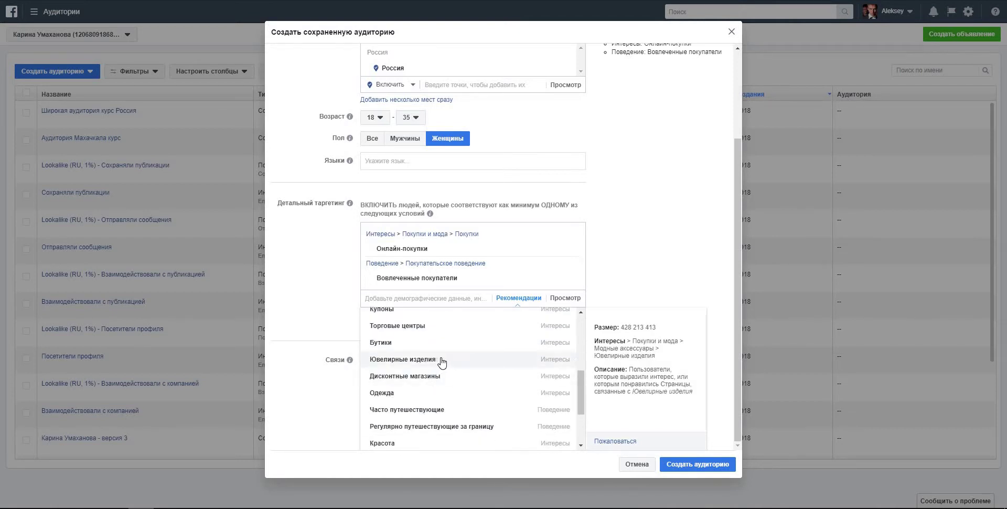
left_click(442, 361)
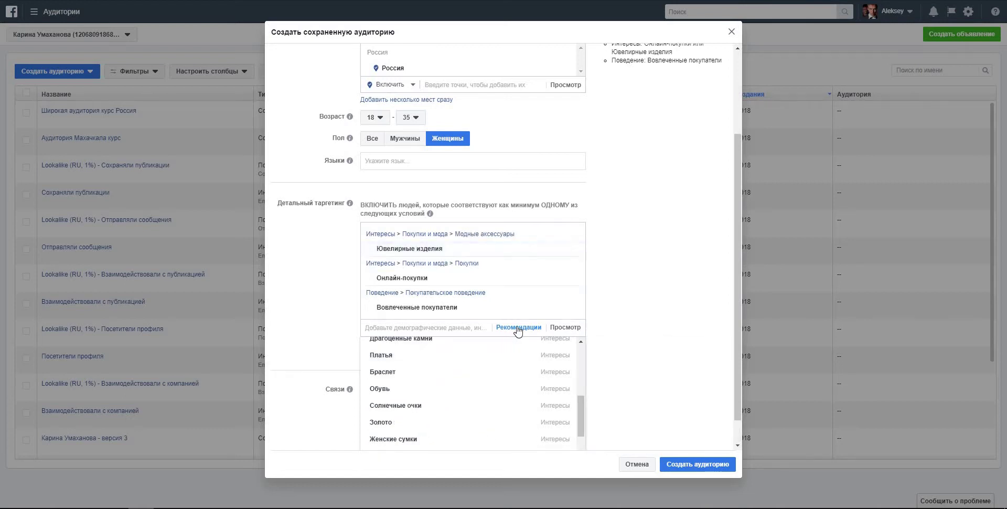
left_click(514, 364)
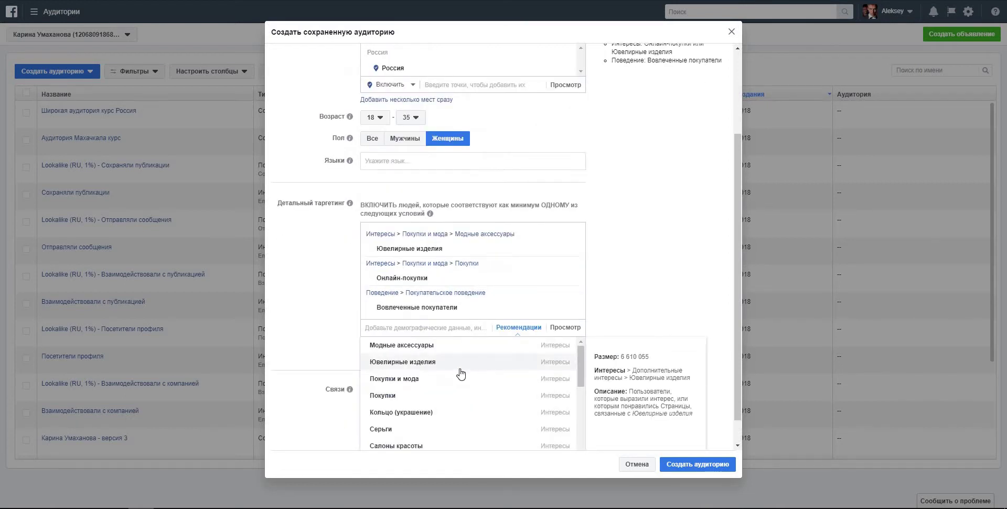
scroll(454, 384, "down", 2)
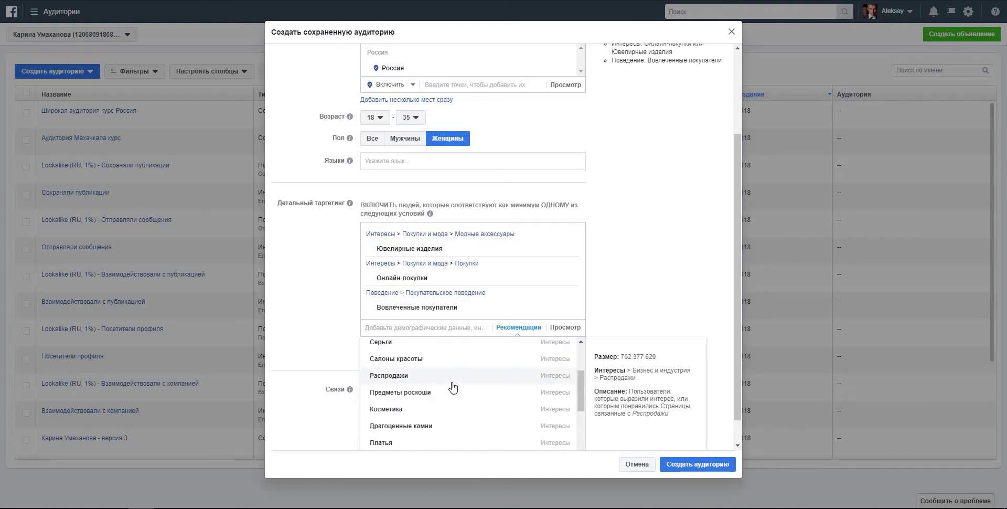
scroll(453, 387, "up", 2)
scroll(448, 412, "down", 3)
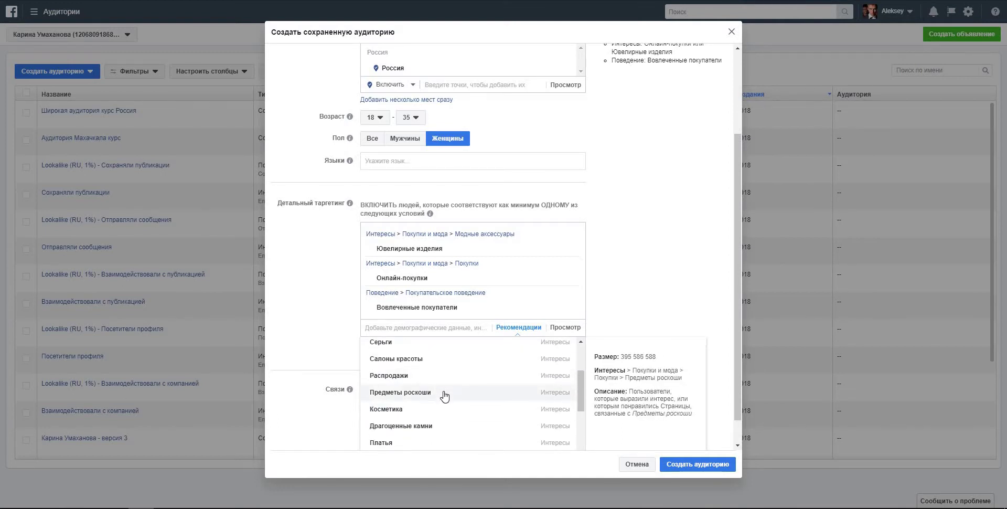
scroll(444, 396, "down", 3)
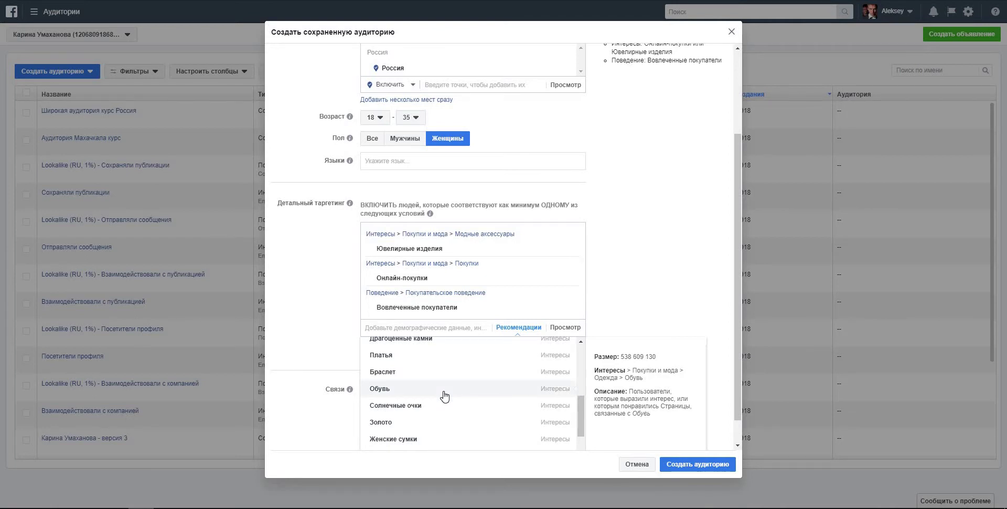
scroll(444, 396, "down", 3)
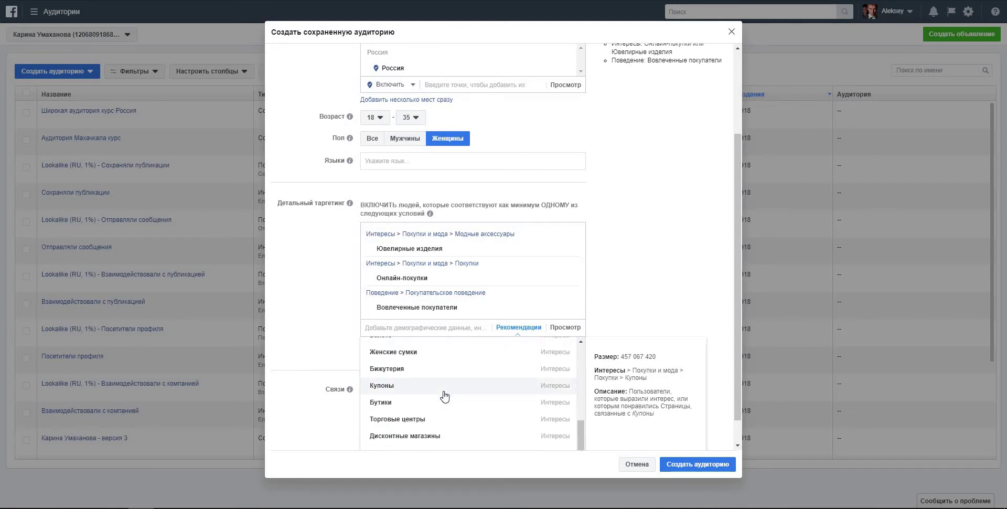
scroll(445, 397, "down", 1)
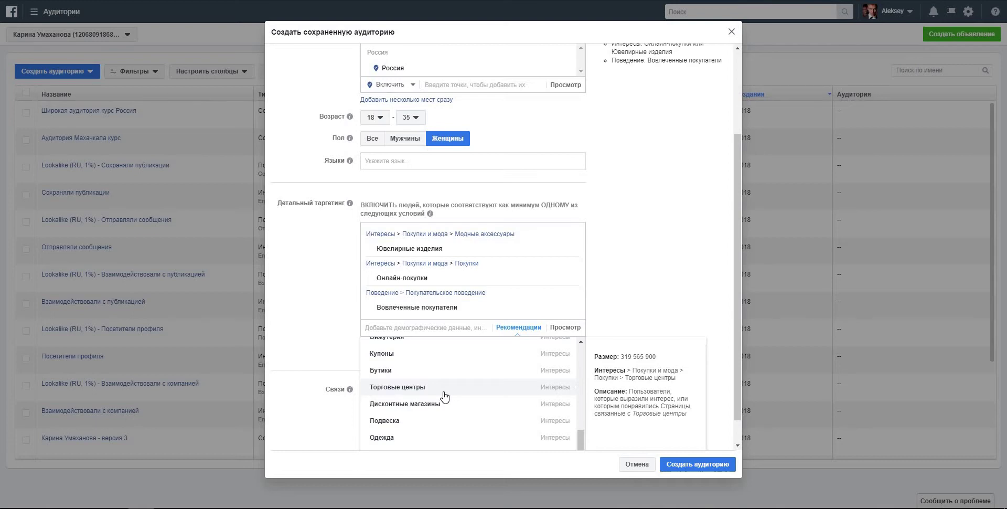
key("alt+Tab")
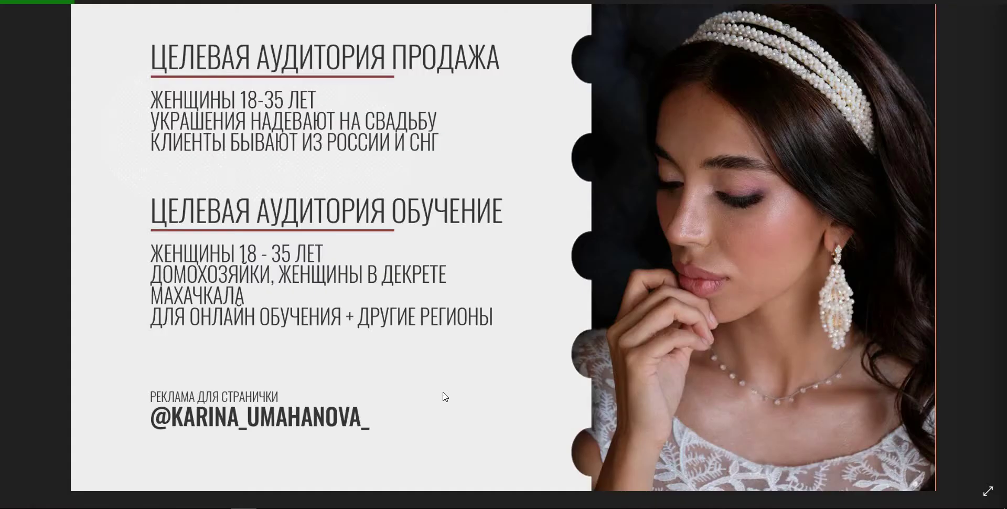
key("alt+Tab")
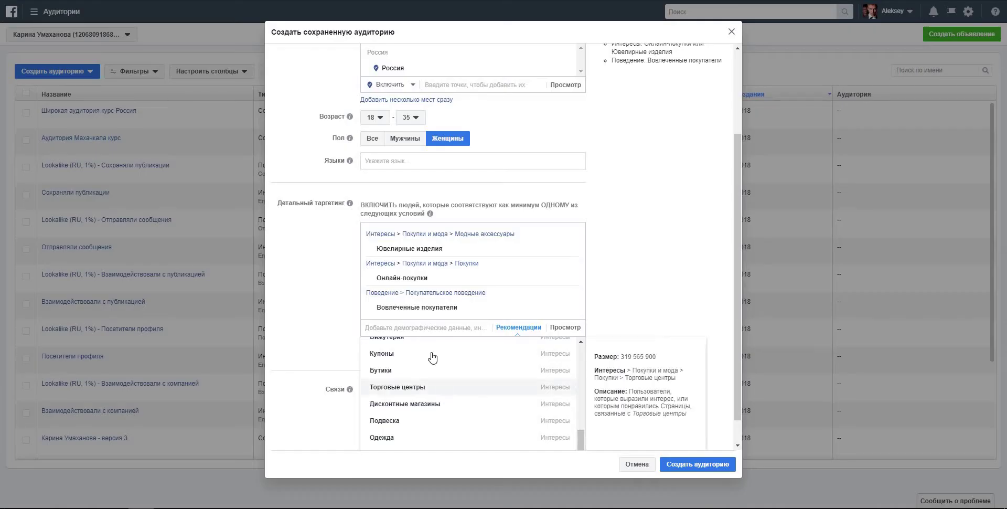
Add the Свадьбы interest to the audience's detailed targeting
left_click(504, 309)
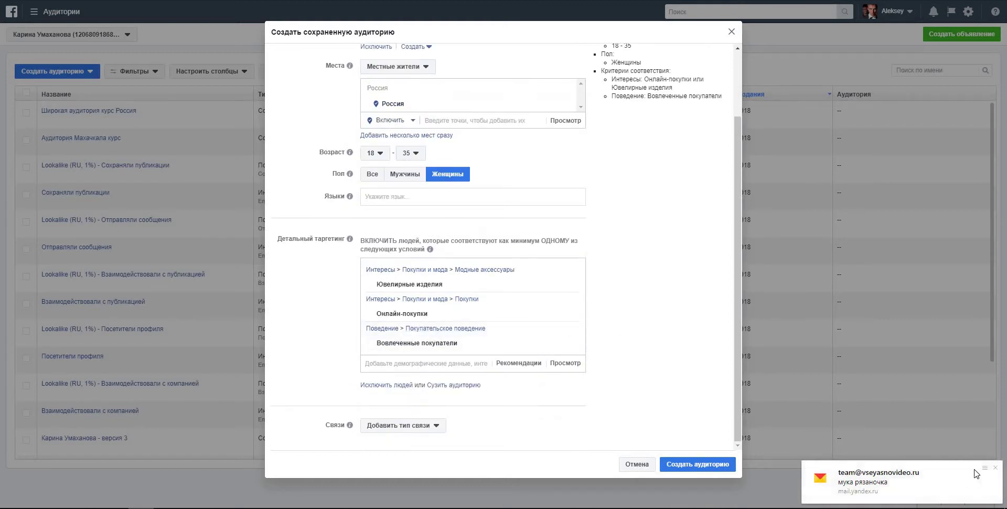
left_click(996, 467)
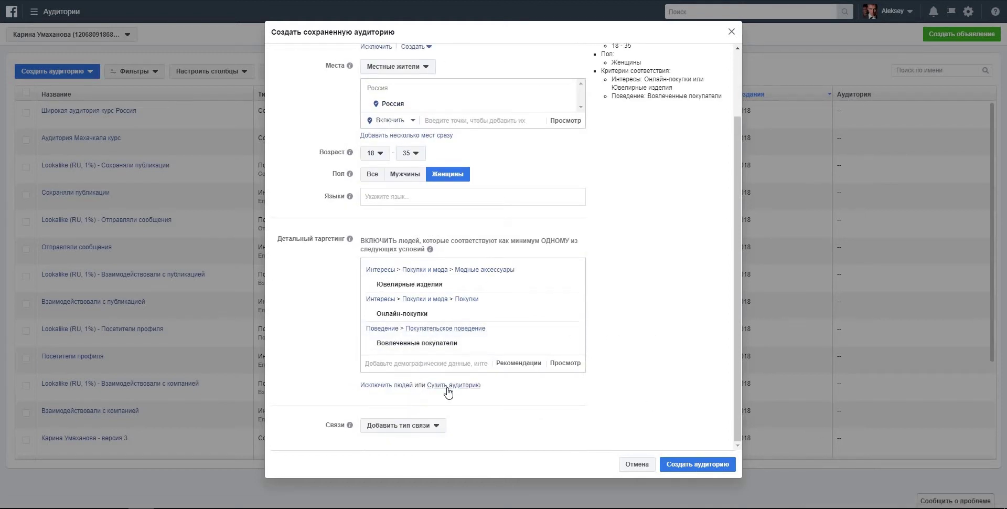
type("свадьба")
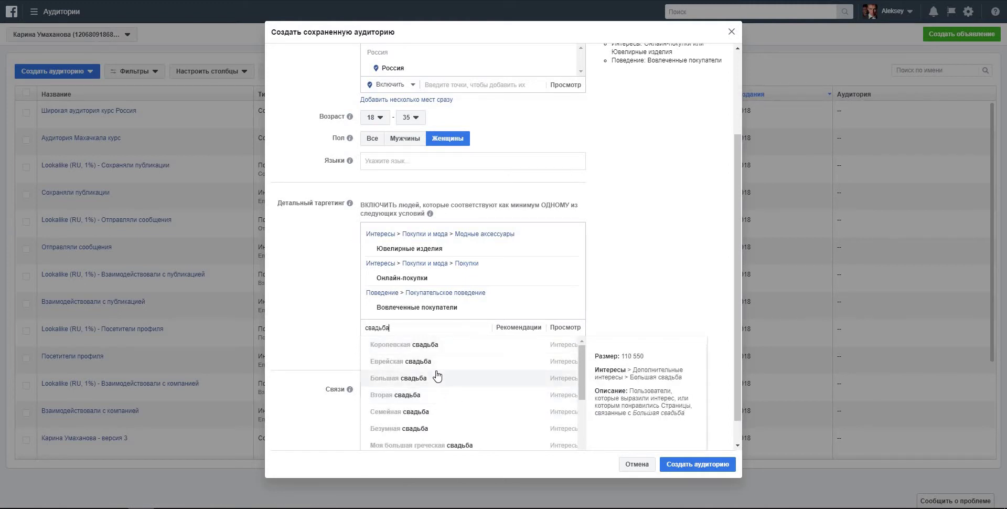
scroll(437, 376, "down", 2)
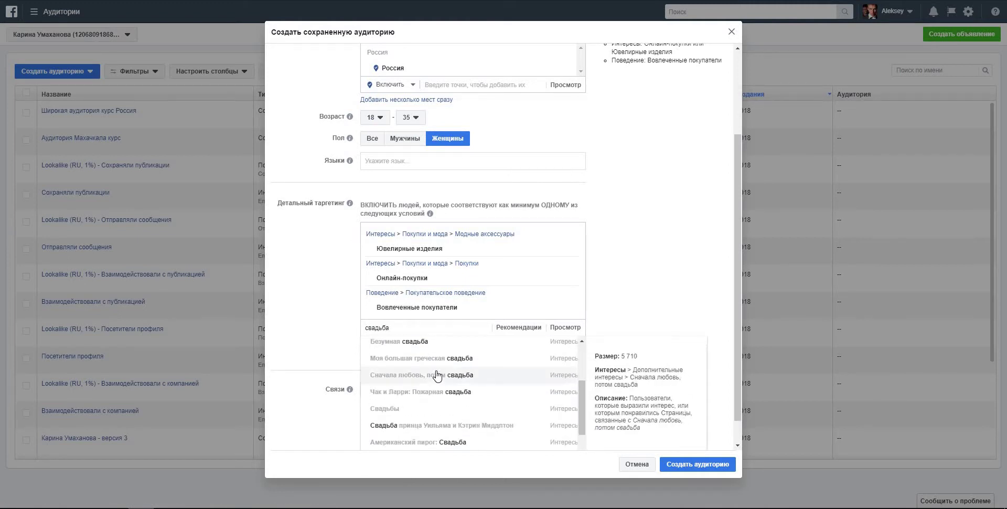
left_click(416, 410)
Save the Широкая аудитория продажи audience and show the slide of planned tests
left_click(319, 305)
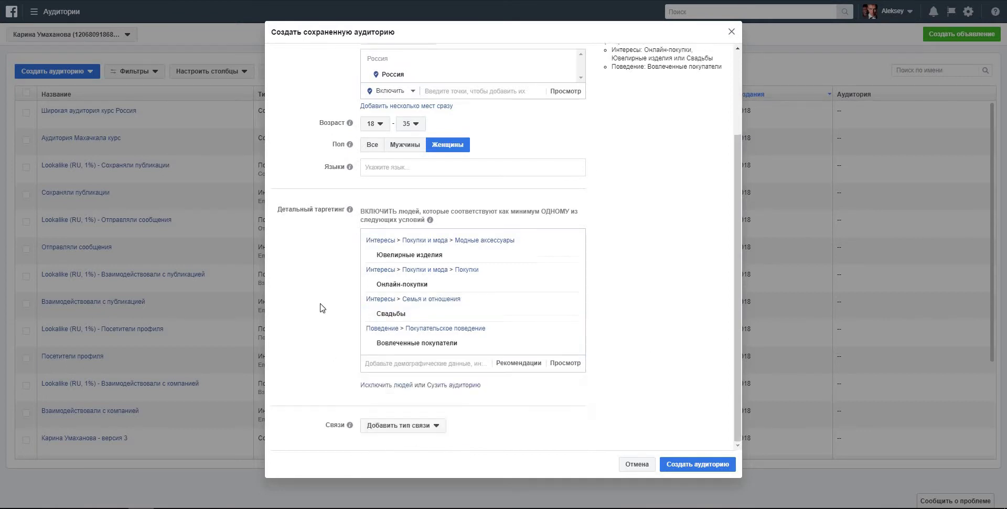
scroll(324, 323, "up", 3)
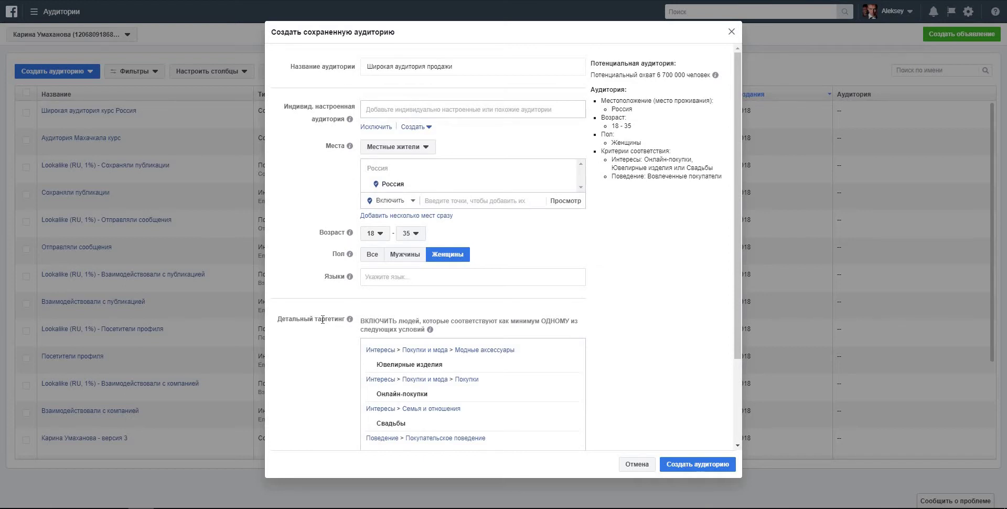
scroll(323, 319, "down", 2)
left_click(687, 465)
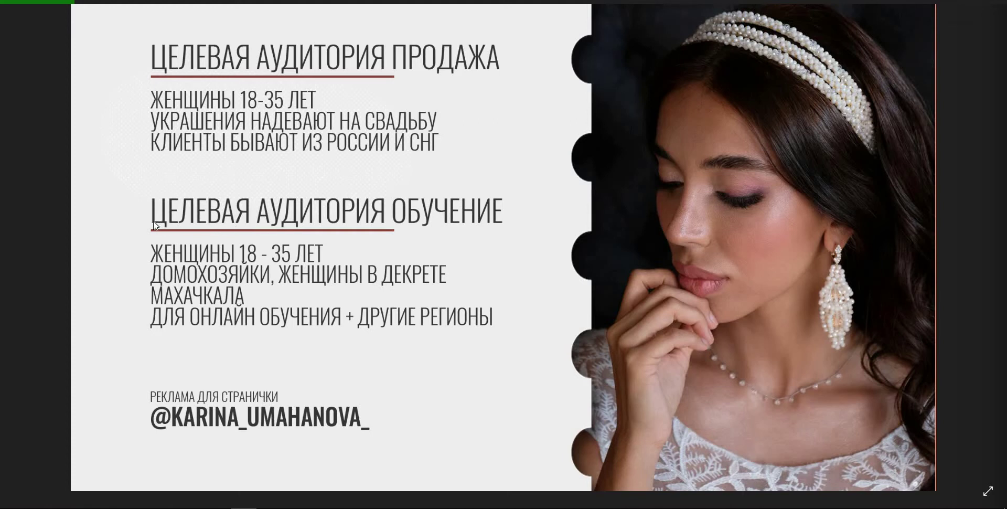
left_click(213, 245)
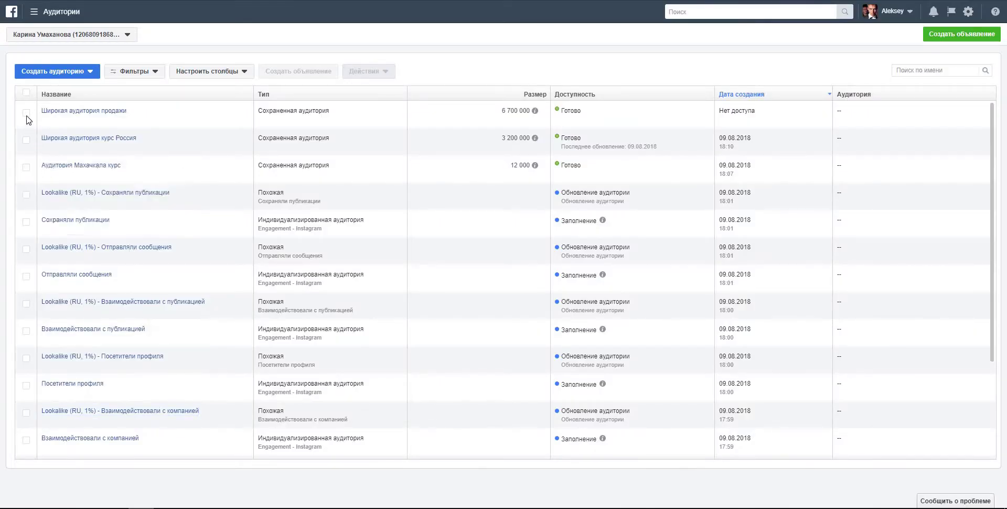
Select the Широкая аудитория продажи audience and create a new ad with it
left_click(27, 115)
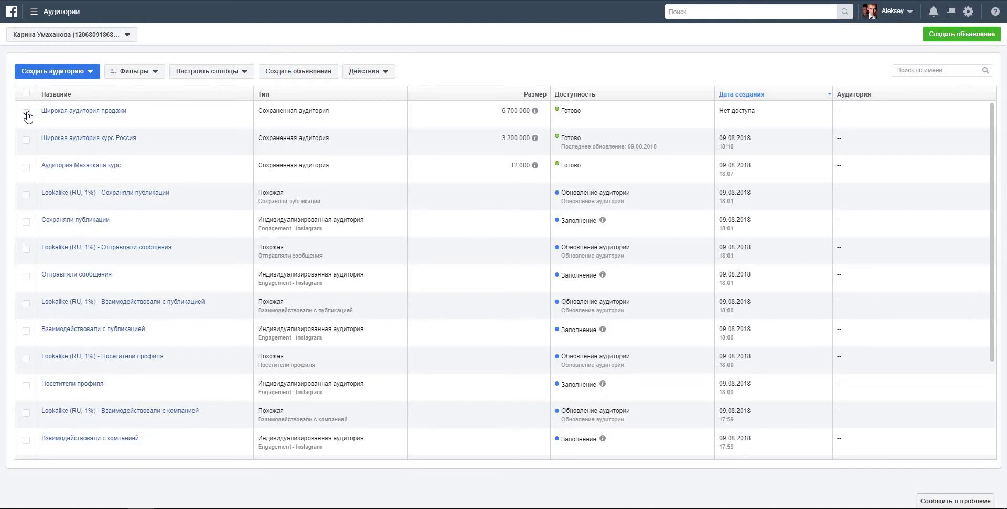
left_click(318, 75)
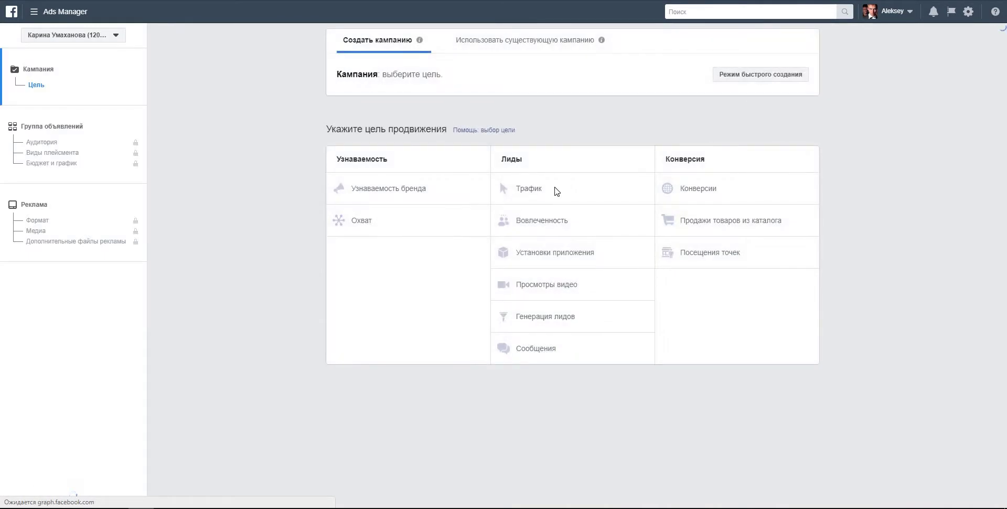
Choose the Трафик objective and name the campaign 'Трафик продажи широкая лента'
left_click(553, 192)
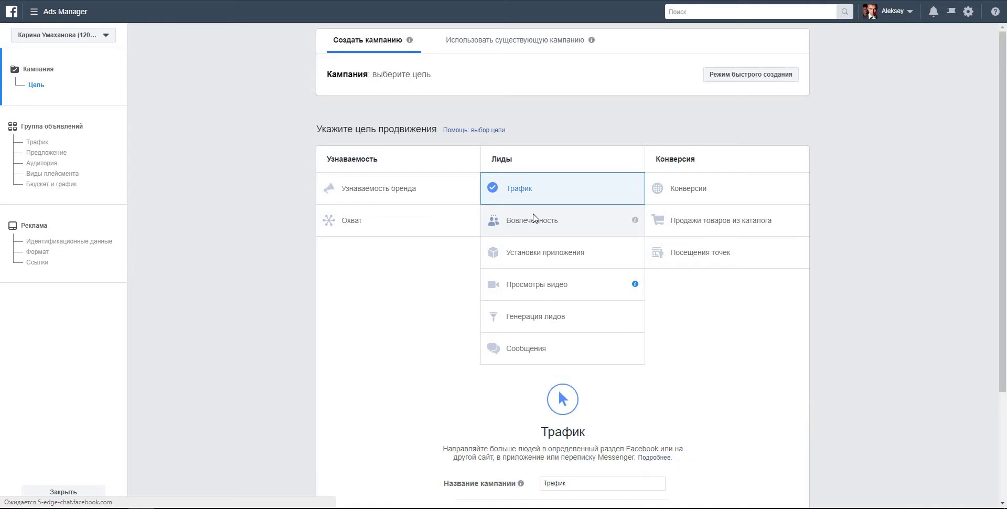
scroll(454, 408, "down", 3)
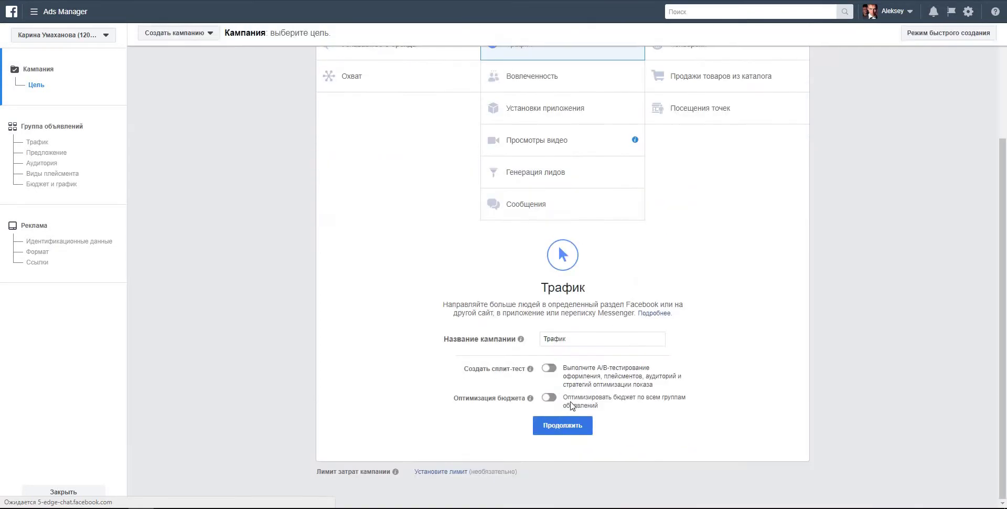
left_click_drag(580, 340, 522, 340)
left_click(585, 341)
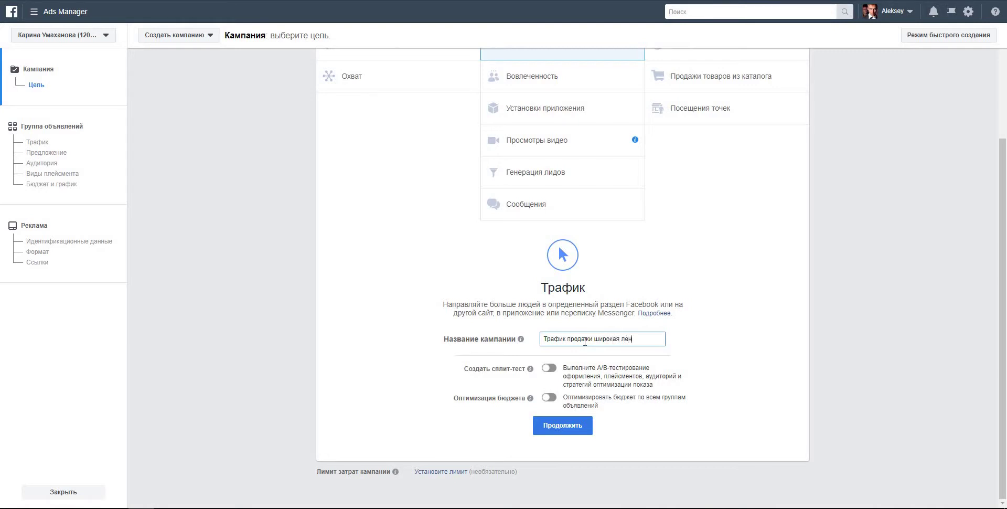
key("ctrl+a")
key("ctrl+c")
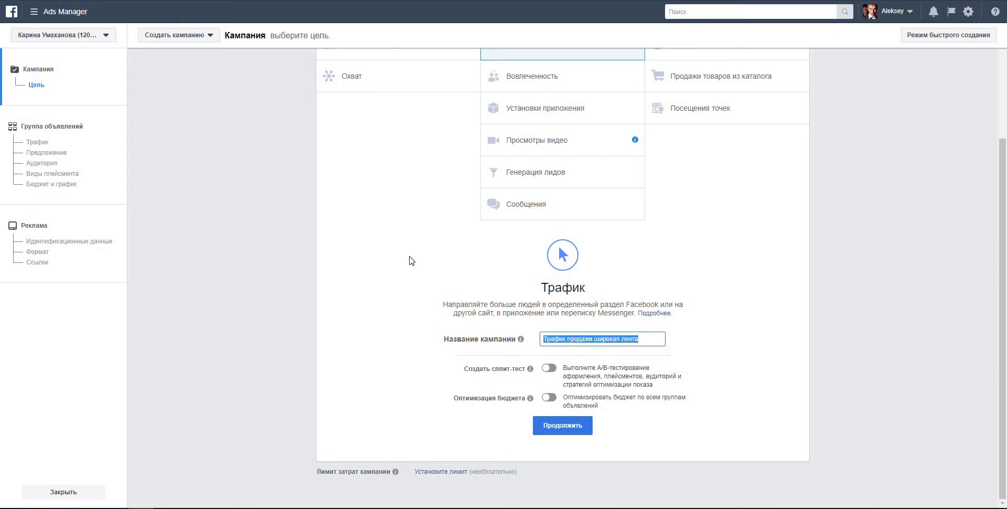
left_click(409, 259)
left_click(561, 427)
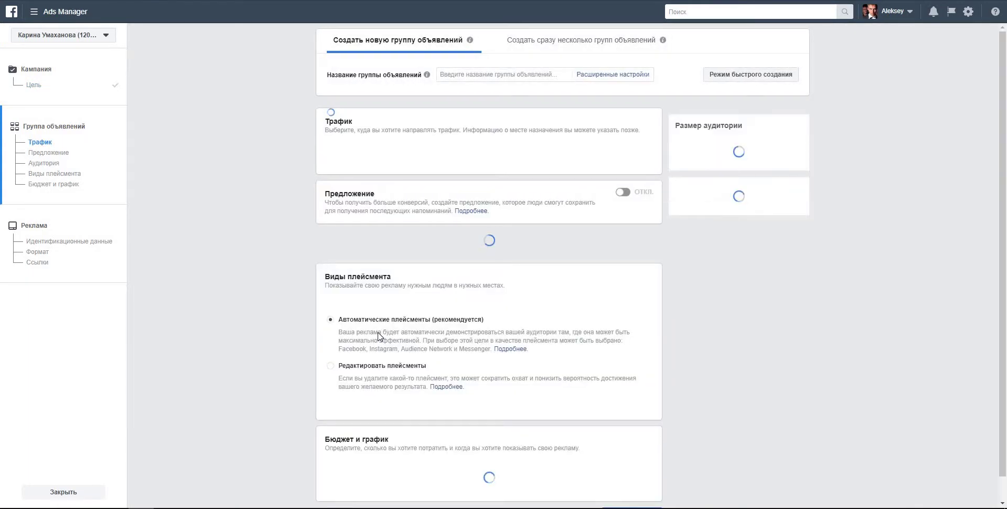
Name the ad set after the campaign and restrict placements to the Instagram feed only
left_click(446, 78)
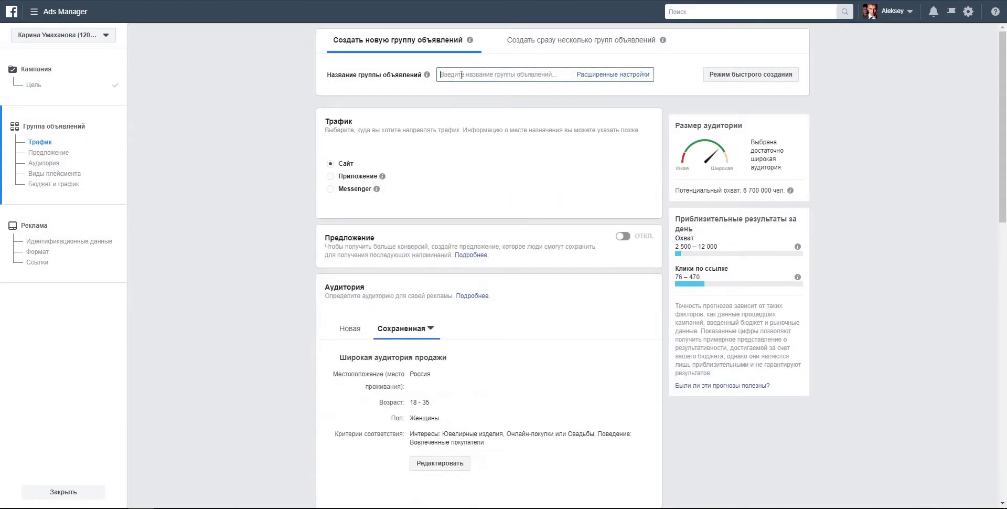
key("ctrl+v")
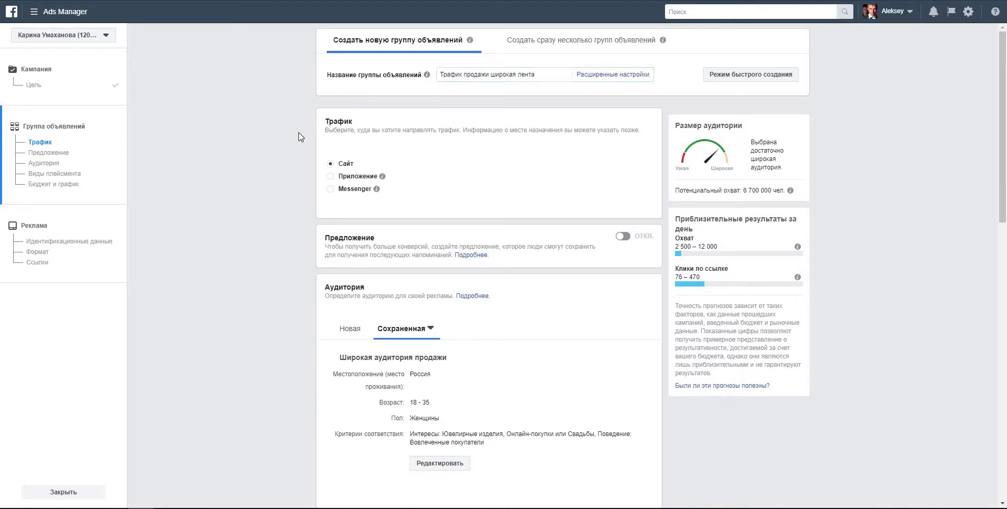
scroll(289, 164, "down", 5)
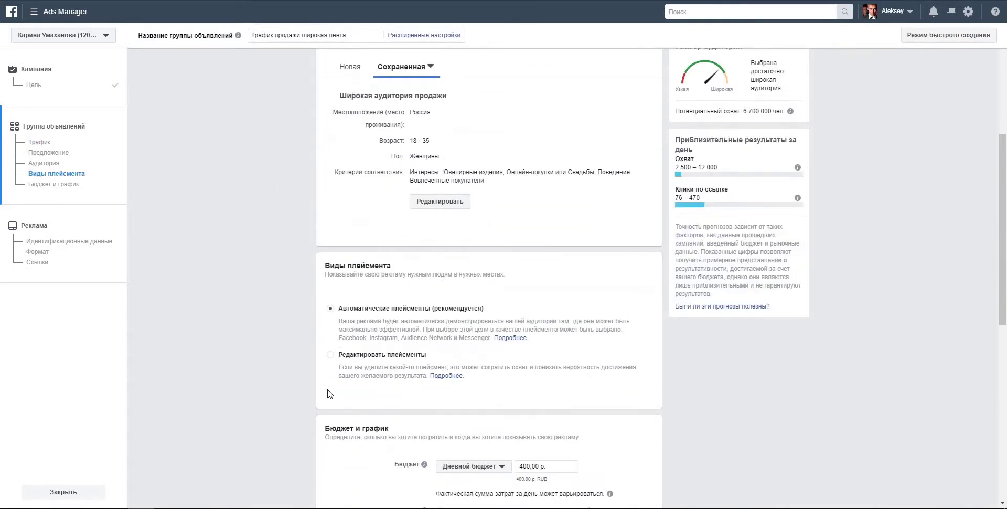
left_click(331, 355)
scroll(313, 349, "down", 3)
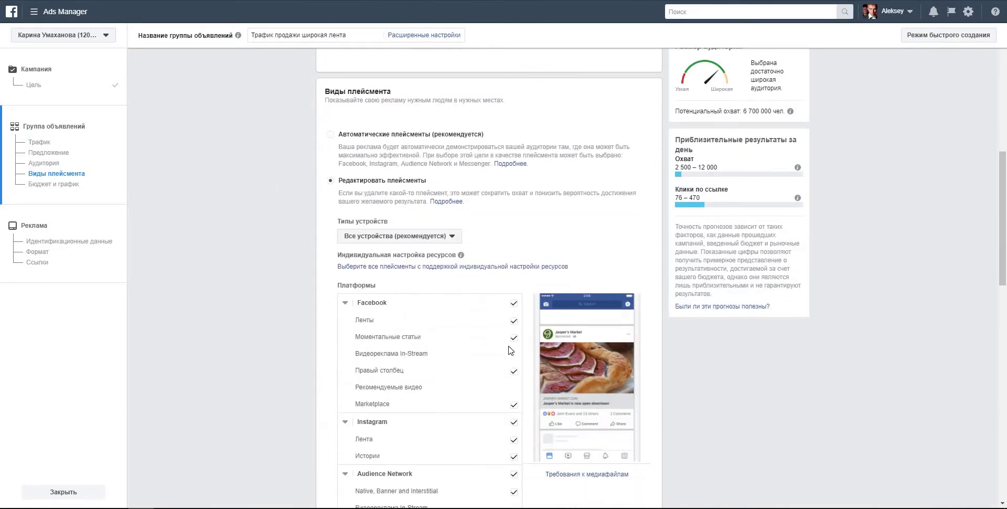
left_click(514, 303)
scroll(322, 346, "down", 3)
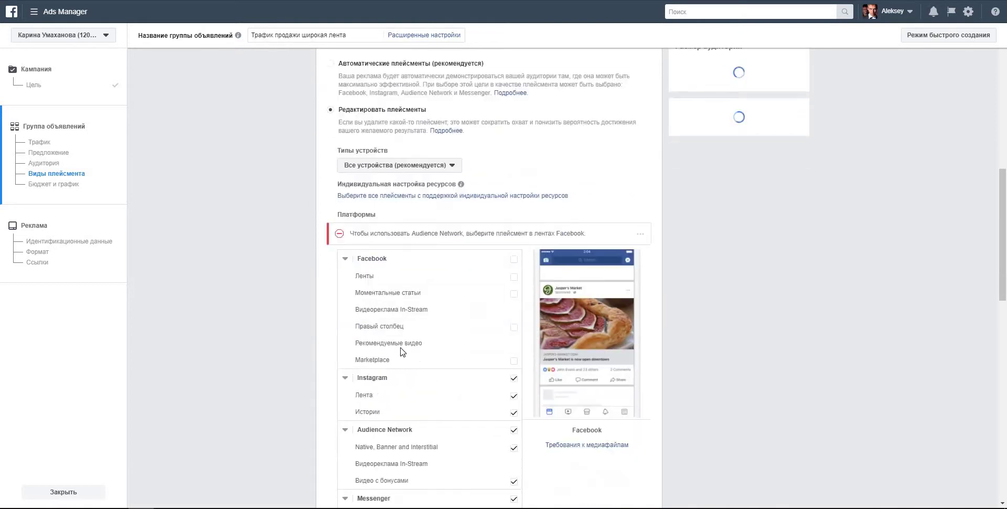
left_click(514, 308)
left_click(515, 325)
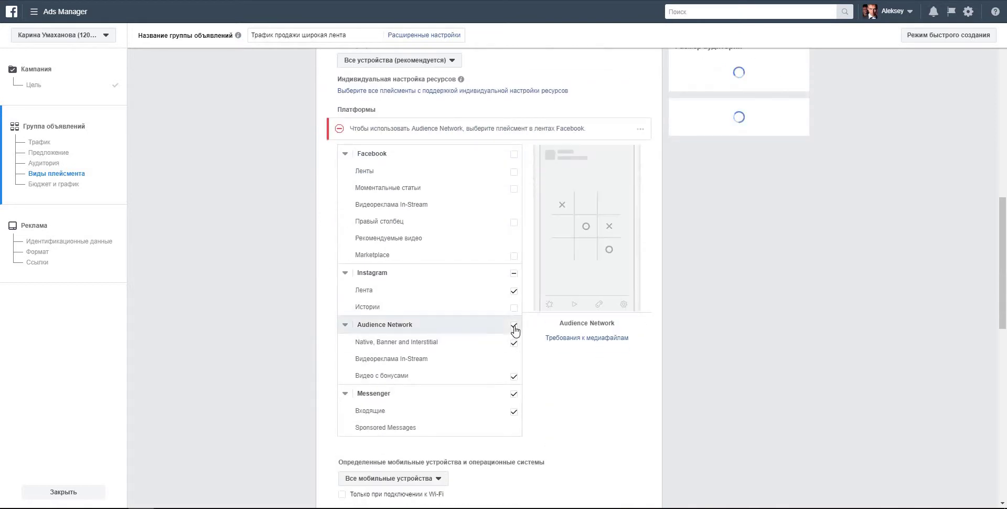
left_click(514, 397)
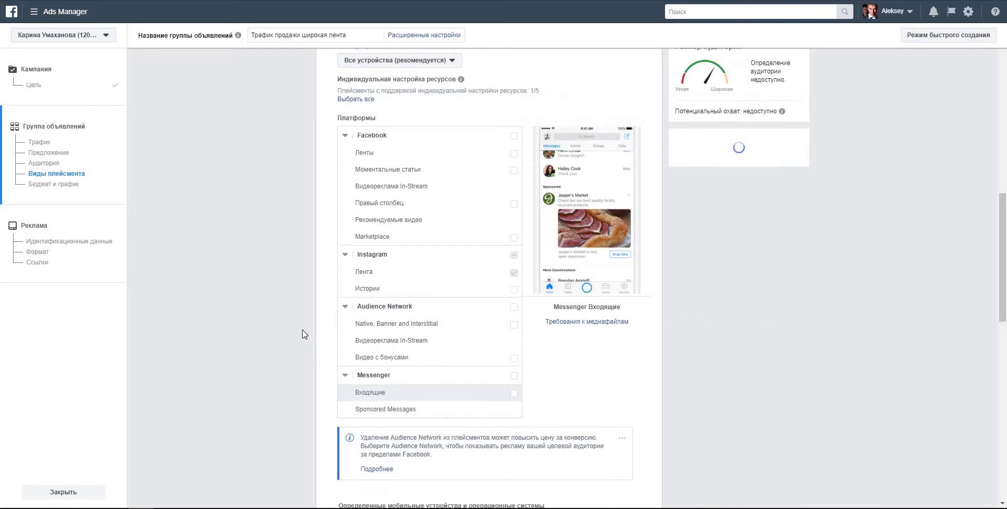
Set a 100 р. daily budget and proceed to the ad setup
scroll(372, 372, "down", 5)
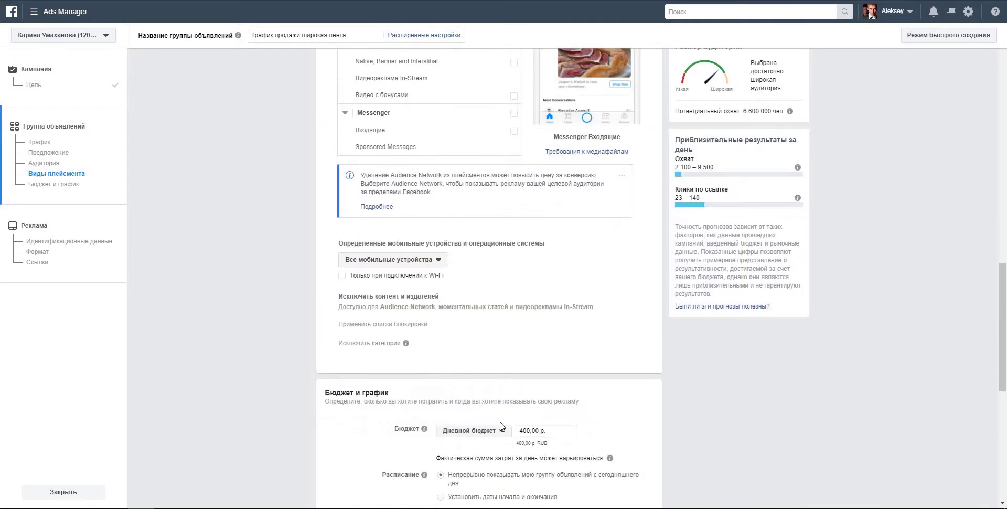
type("100")
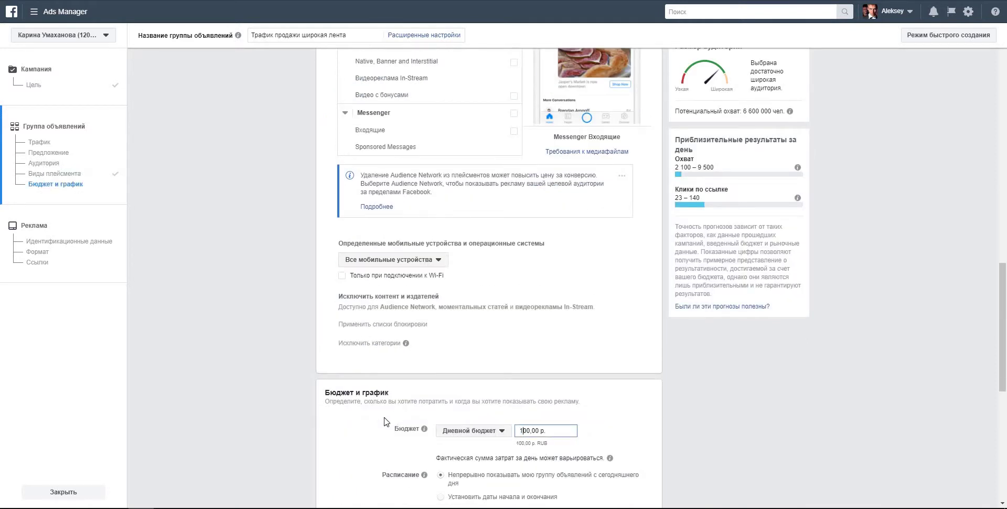
left_click(385, 422)
scroll(356, 341, "down", 8)
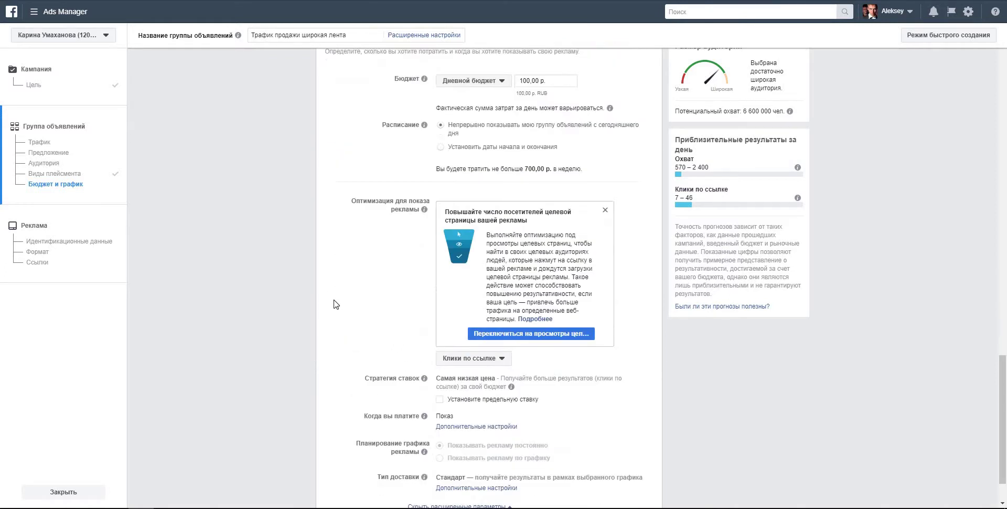
left_click(633, 492)
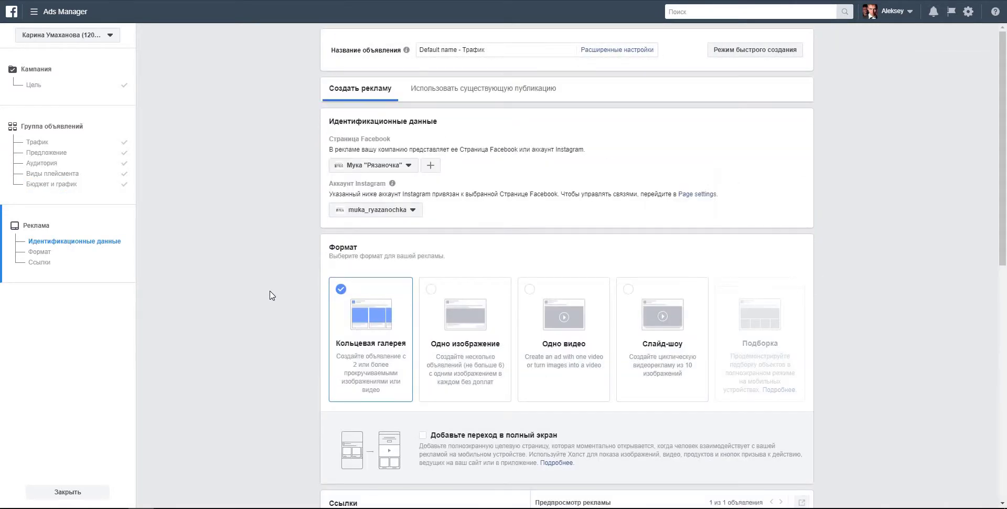
Run the ad from the Короны ,ободки ручная работа page in Одно изображение format
left_click(401, 175)
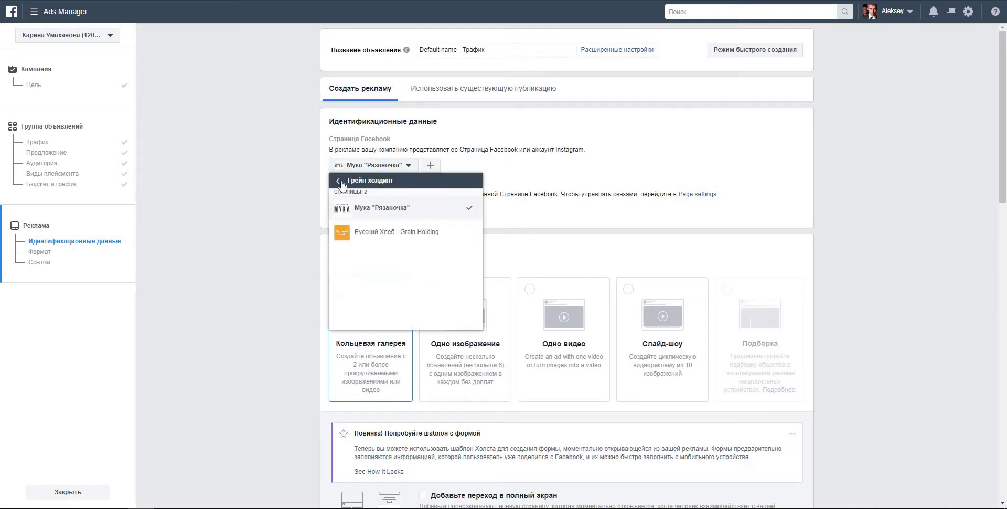
scroll(389, 294, "down", 1)
scroll(389, 296, "down", 2)
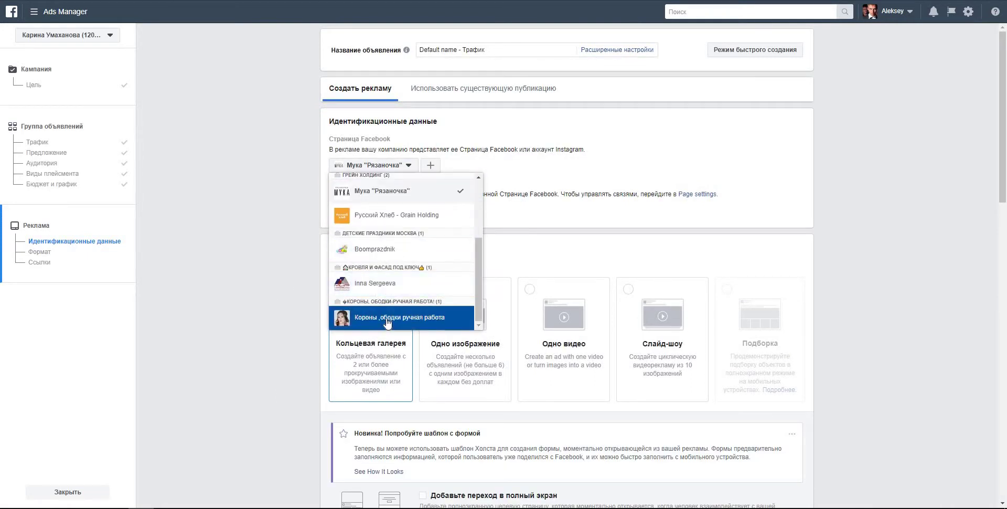
left_click(388, 318)
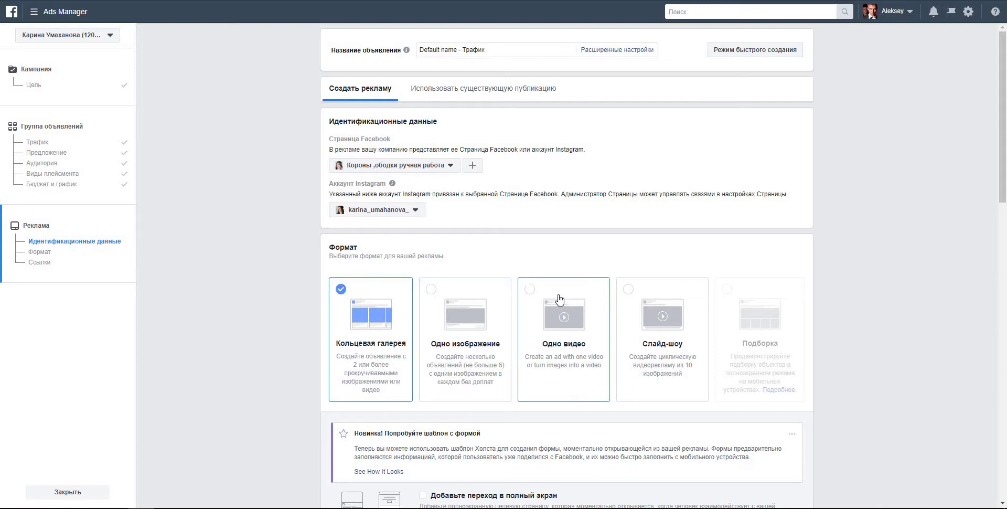
left_click(433, 295)
scroll(312, 292, "down", 5)
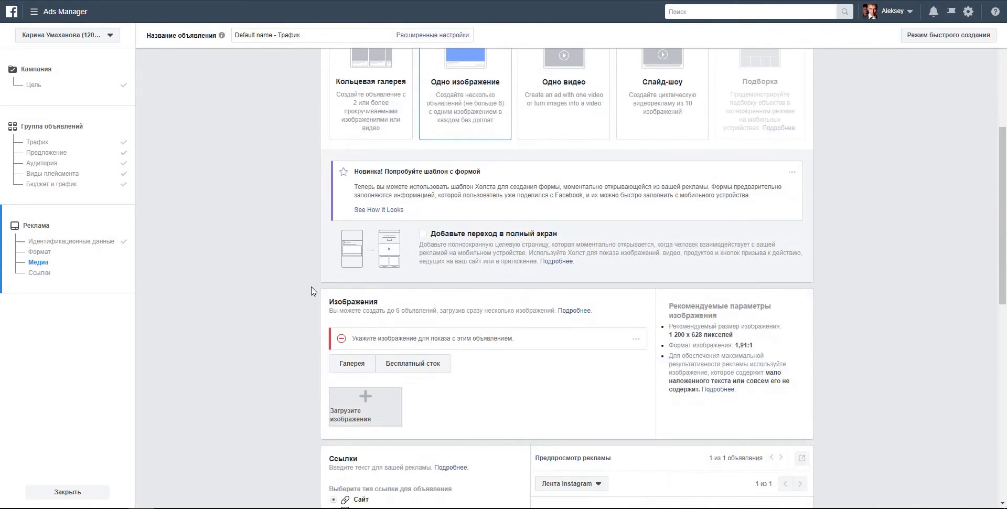
scroll(311, 291, "down", 2)
Upload photo 4 from кейсы > client folder > Фото as the ad's 1080 × 1080 image
left_click(367, 327)
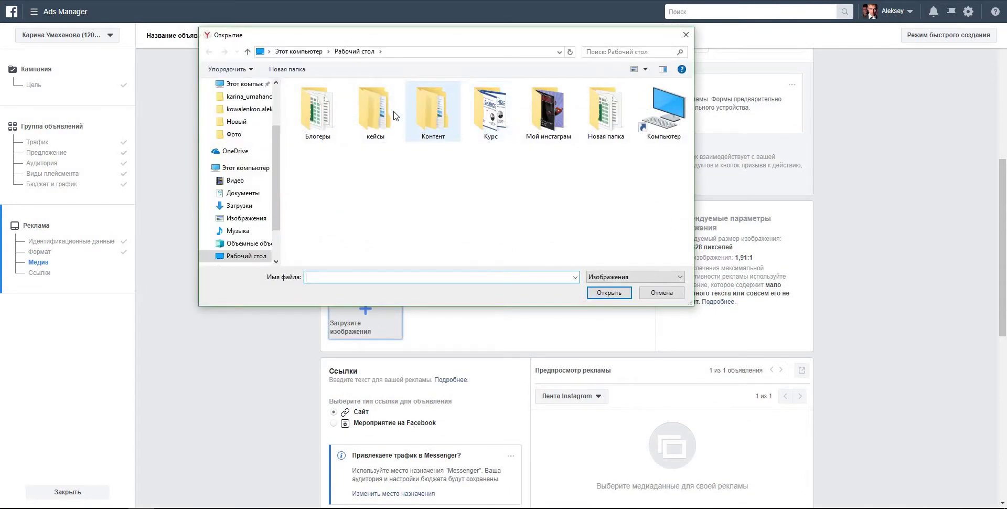
double_click(375, 112)
double_click(440, 117)
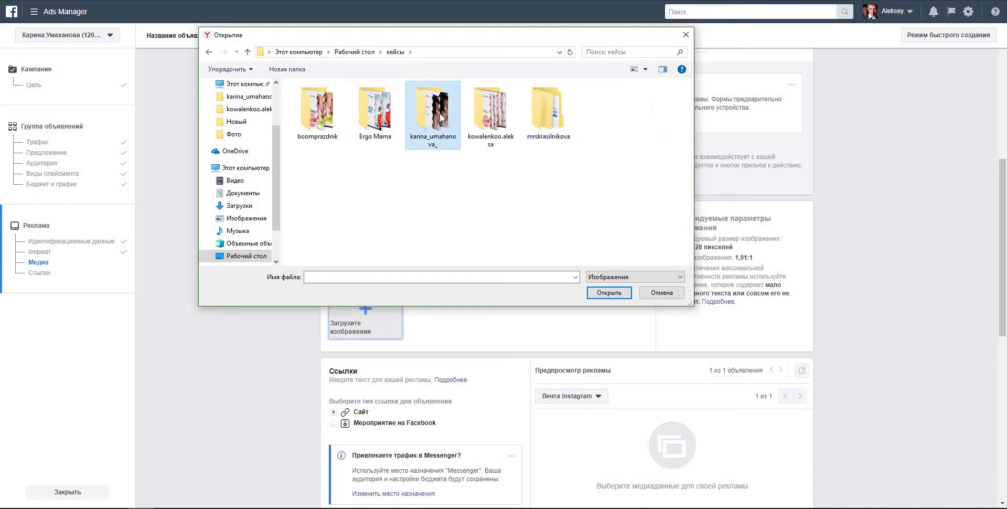
left_click(299, 112)
double_click(298, 112)
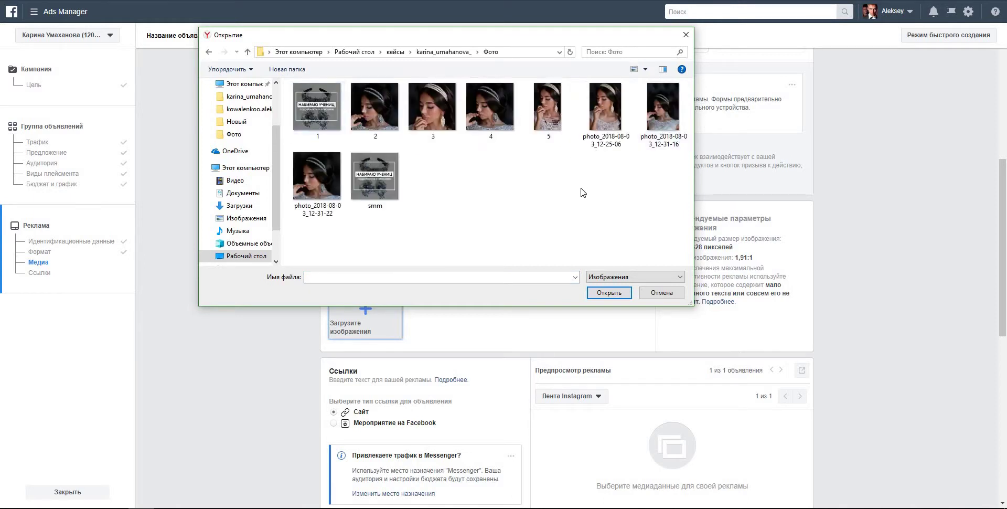
left_click(486, 120)
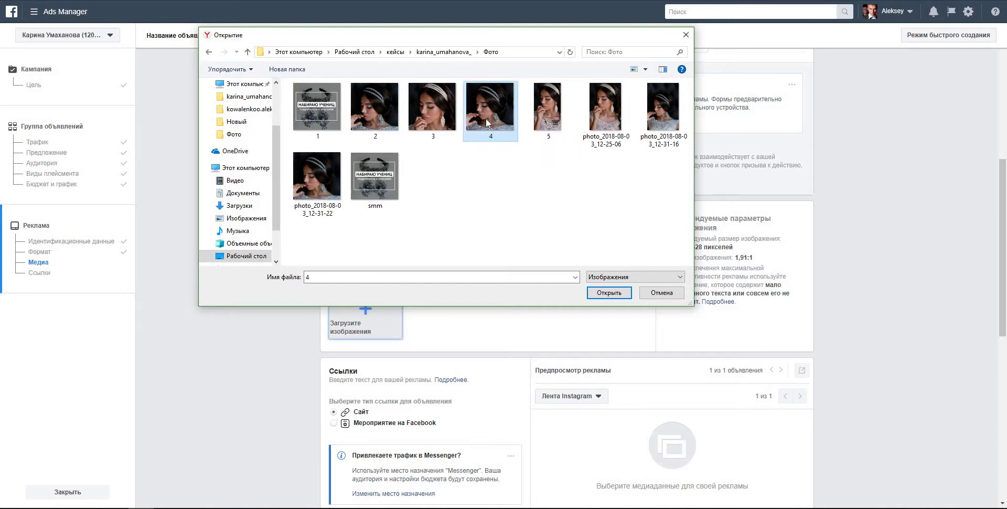
left_click(611, 292)
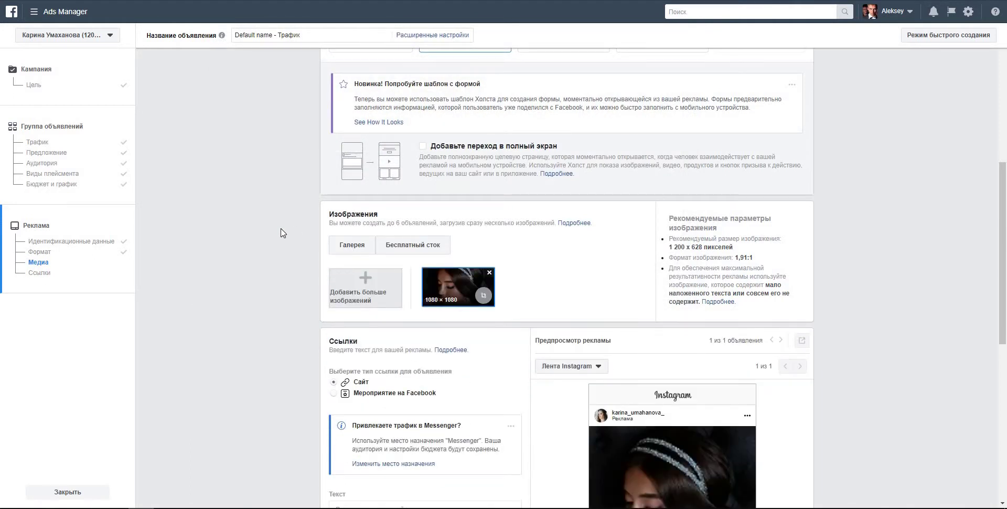
scroll(282, 233, "down", 5)
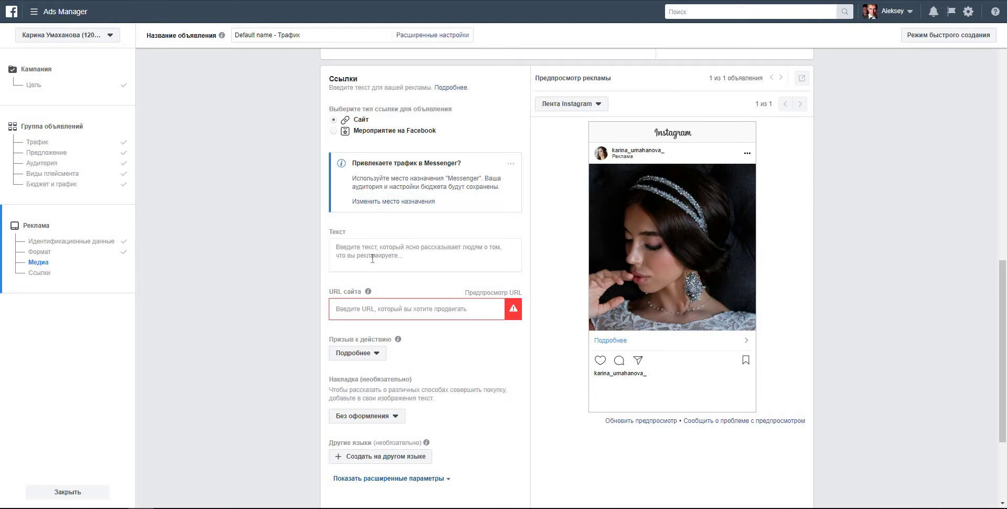
Copy all ТЕКСТ 1 paragraphs from the Word ad-text drafts for the ad
left_click(244, 508)
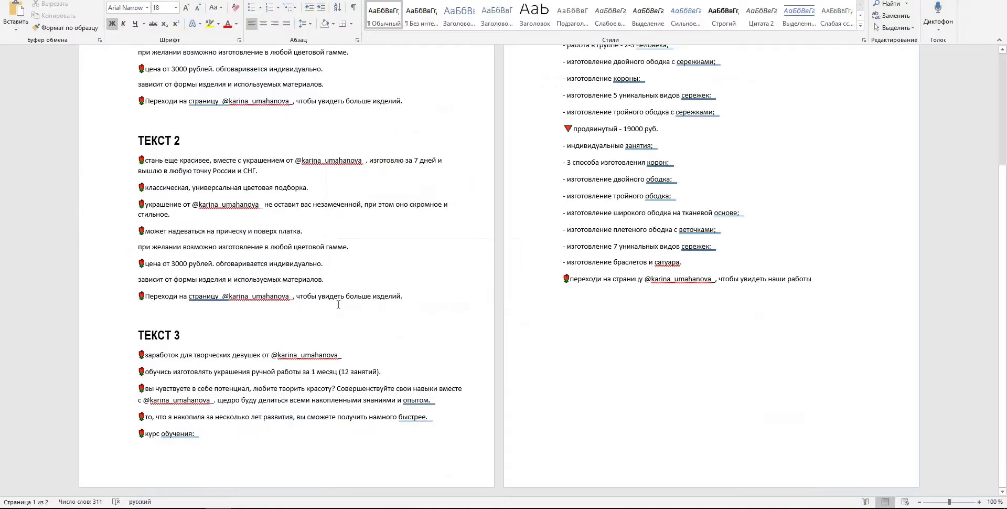
scroll(338, 304, "up", 5)
scroll(338, 304, "down", 5)
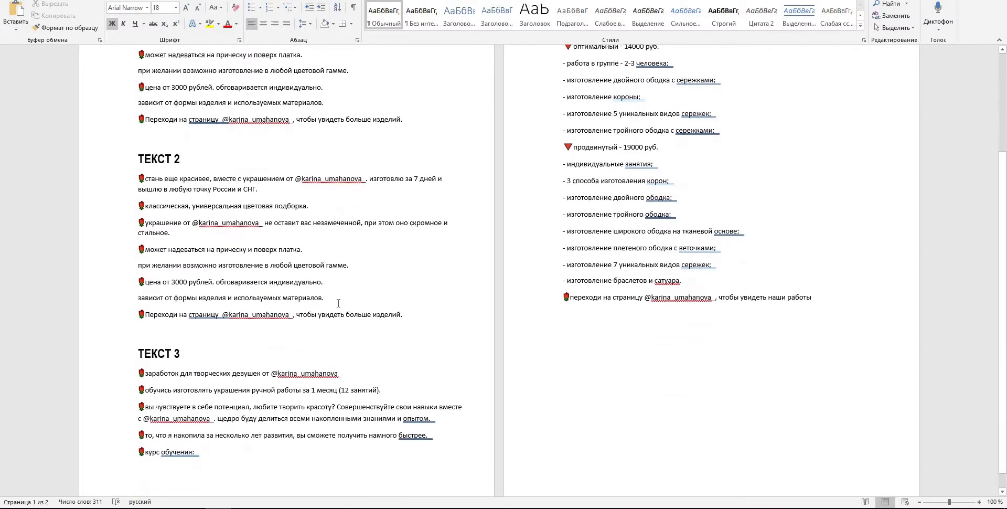
scroll(337, 300, "up", 5)
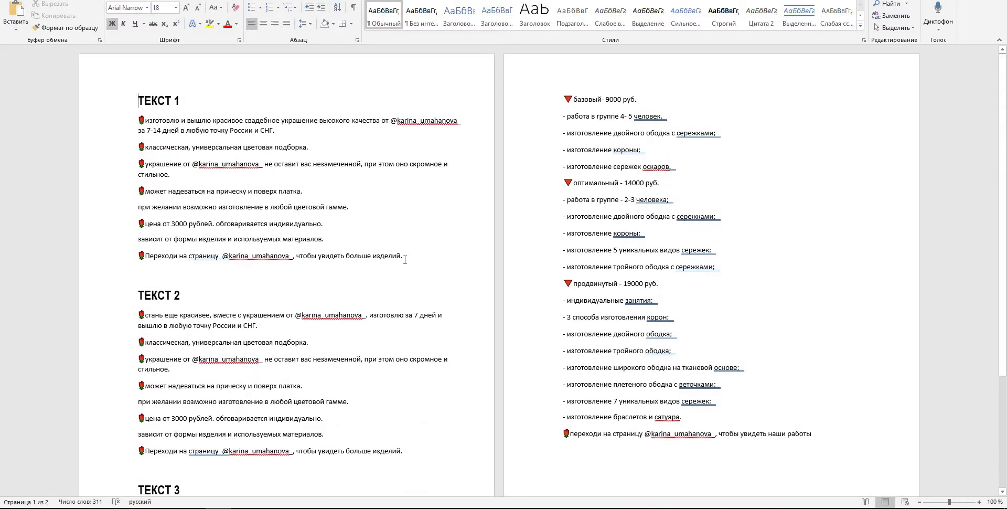
key("ctrl+shift+Up")
key("ctrl+shift+Up")
key("ctrl+shift+Up")
key("ctrl+shift+Up")
key("ctrl+shift+Up")
key("ctrl+shift+Up")
key("ctrl+shift+Up")
key("ctrl+shift+Up")
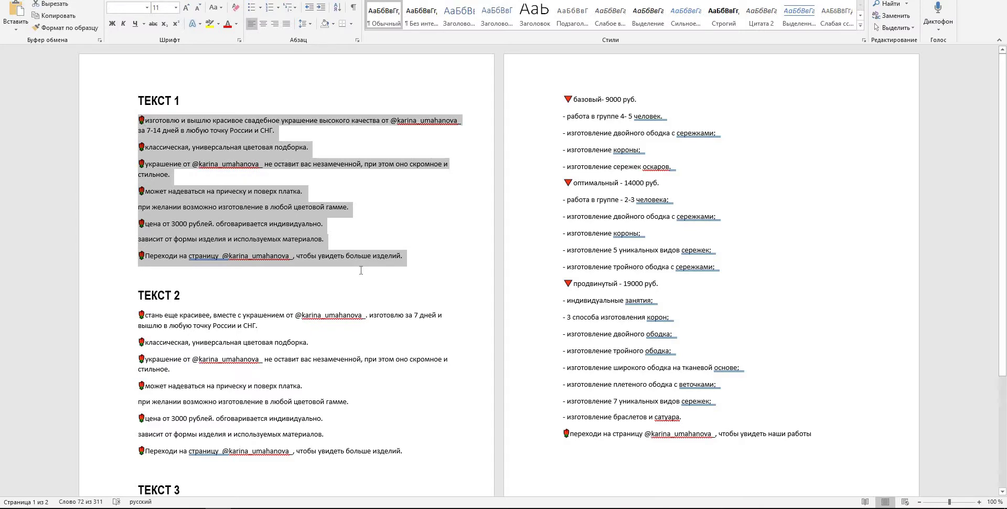
key("alt+Tab")
Paste the ТЕКСТ 1 copy as ad text and the Instagram profile link into URL сайта
left_click(368, 253)
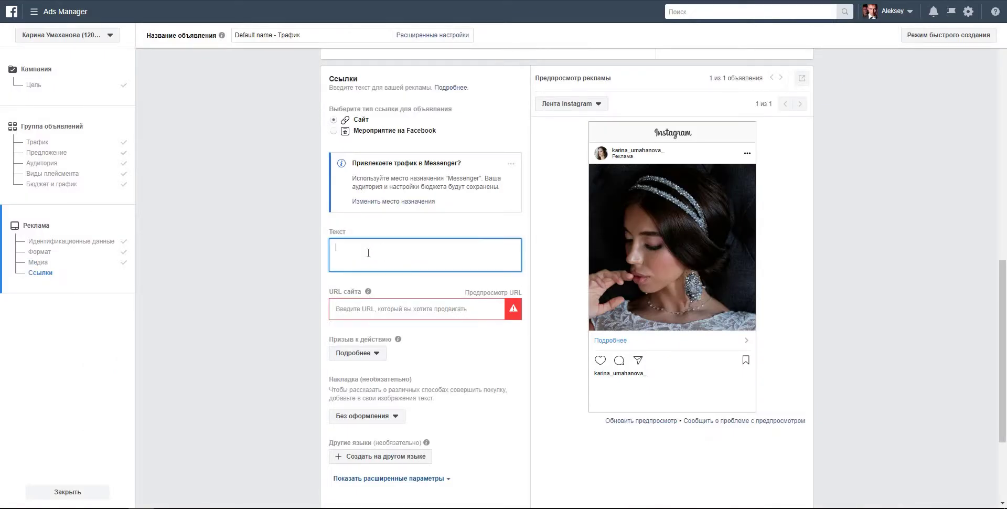
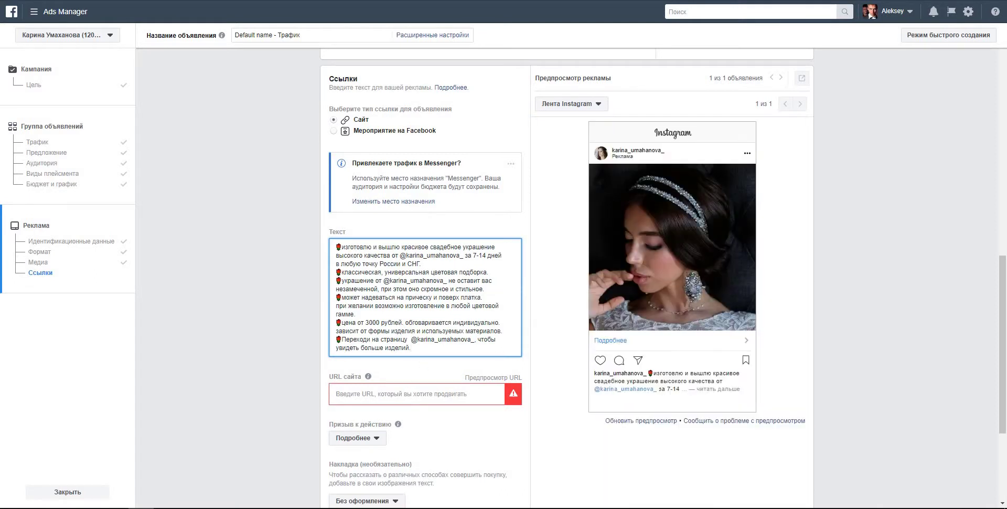
key("ctrl+Tab")
key("ctrl+l")
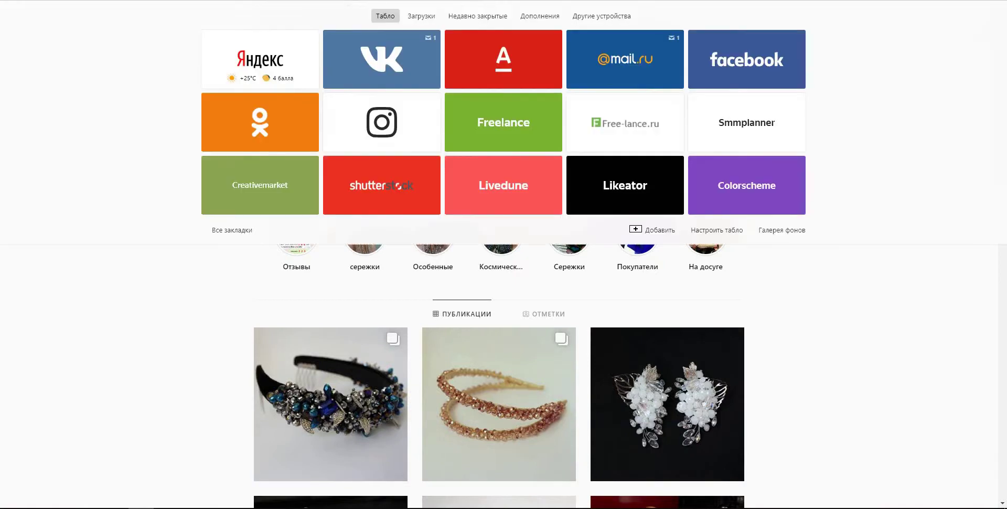
key("ctrl+c")
key("ctrl+shift+Tab")
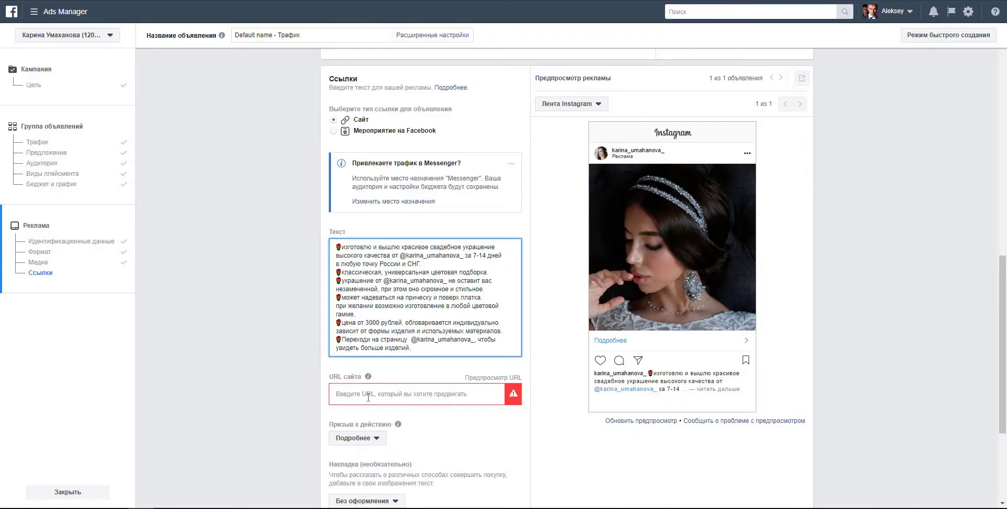
key("ctrl+v")
Confirm the website URL entry and review the filled ad form
scroll(304, 357, "down", 3)
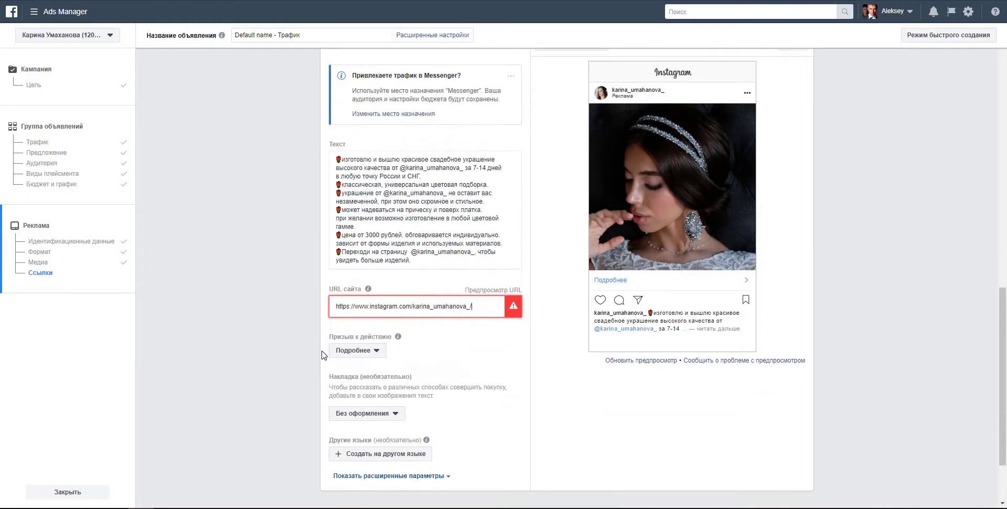
scroll(322, 356, "down", 3)
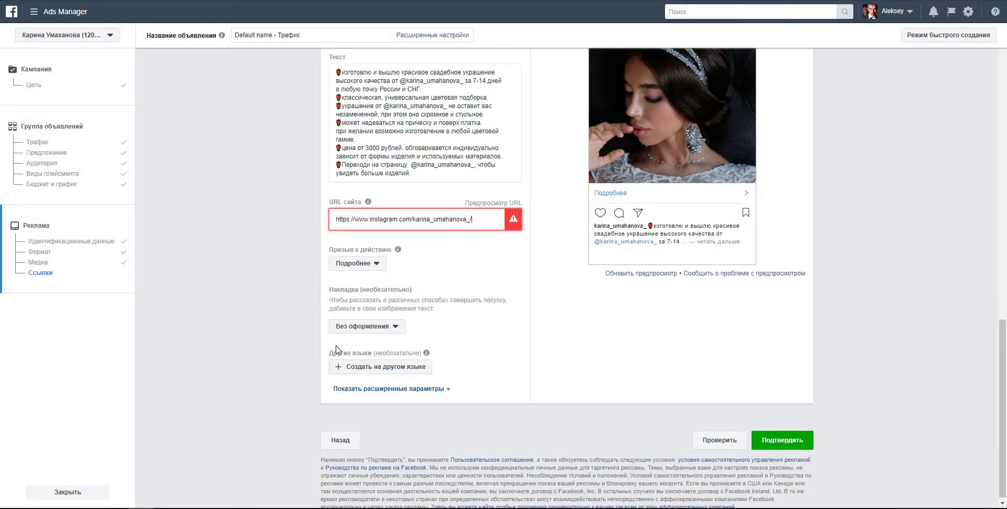
left_click(514, 328)
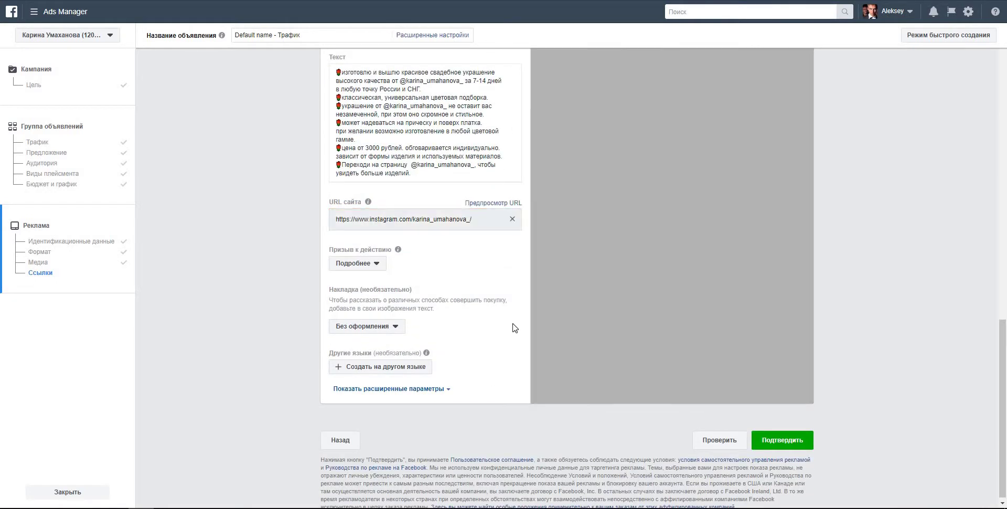
scroll(512, 323, "up", 5)
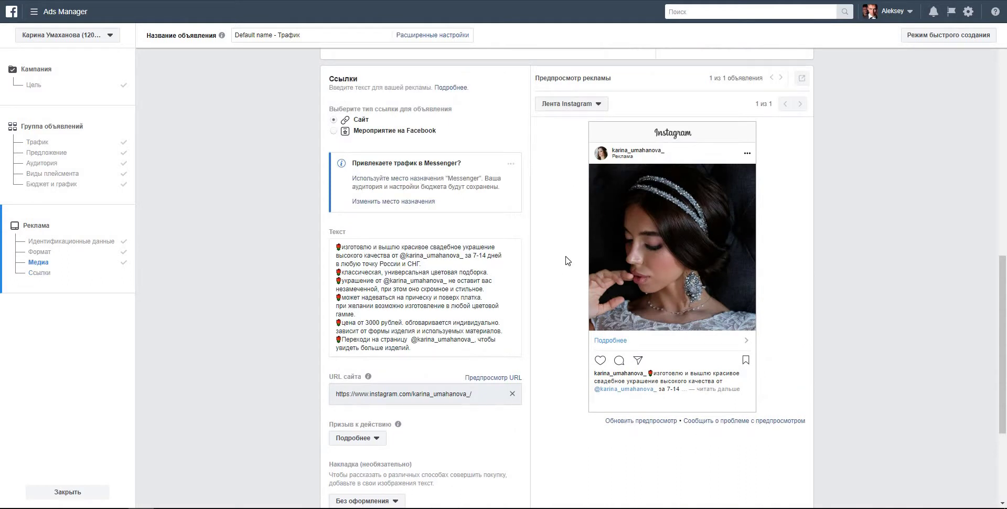
scroll(549, 289, "down", 5)
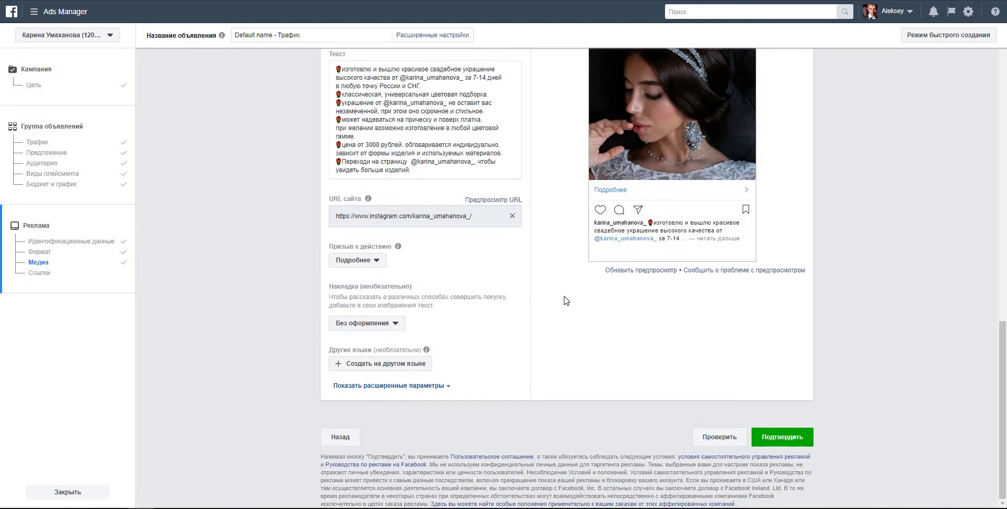
scroll(549, 322, "up", 3)
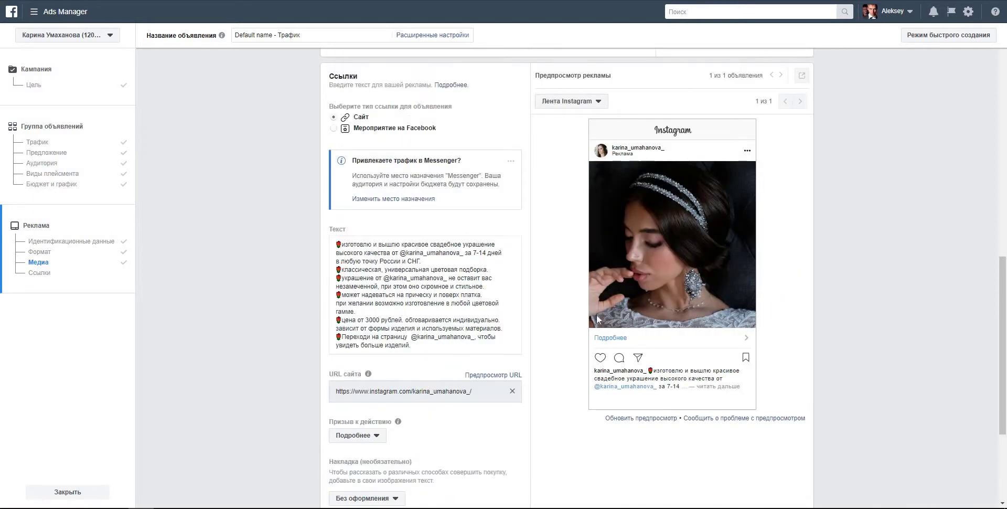
scroll(563, 324, "up", 15)
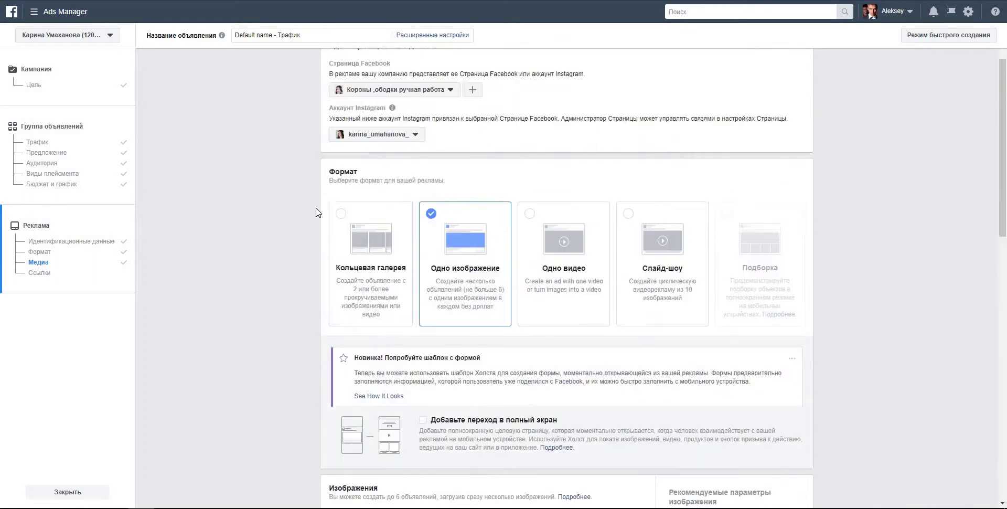
Publish the 'Трафик продажи широкая лента' campaign with Подтвердить
scroll(320, 240, "down", 15)
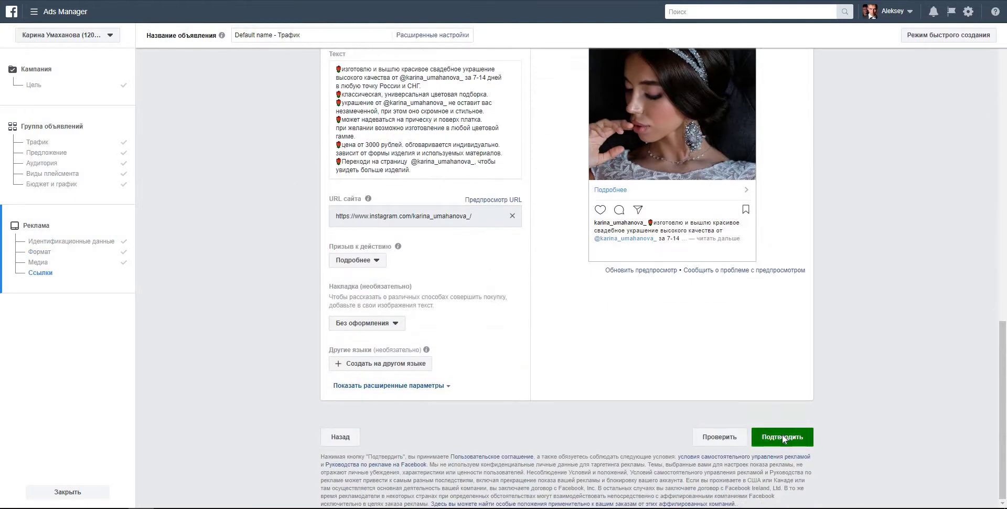
left_click(782, 437)
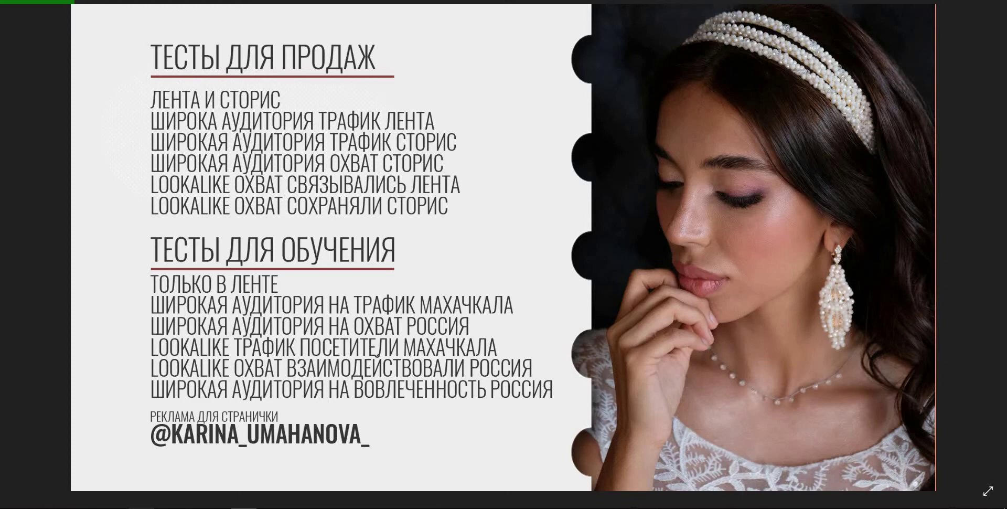
From Audiences, select the Широкая аудитория продажи saved audience and create an ad for it
left_click(142, 462)
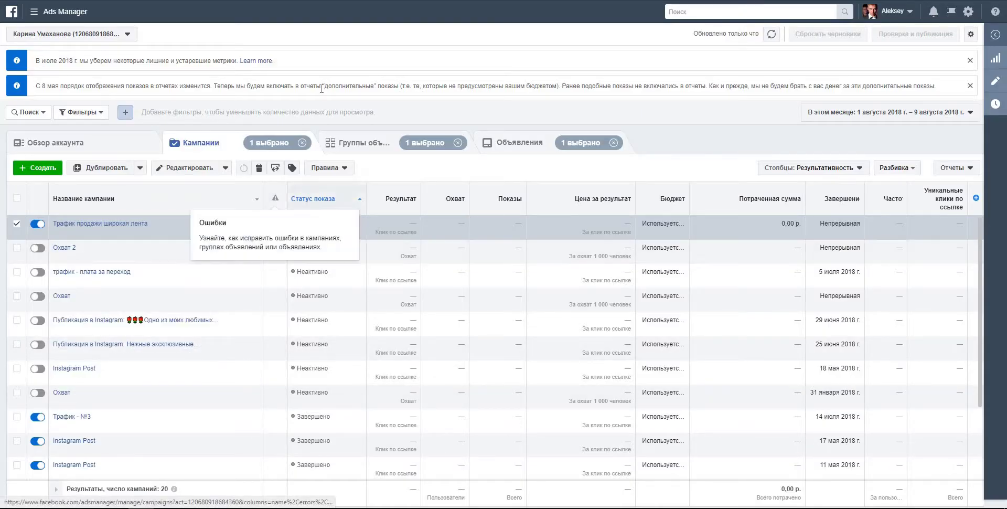
left_click(73, 16)
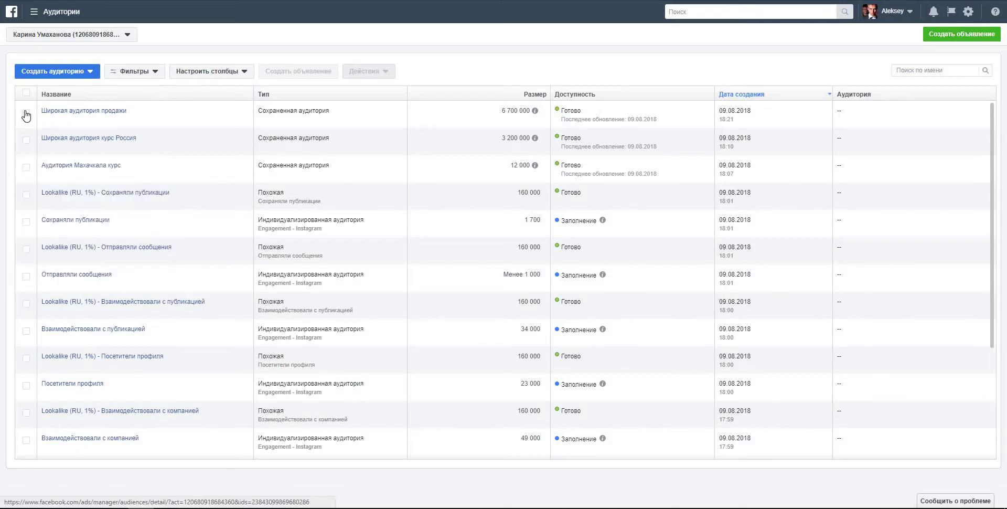
left_click(26, 114)
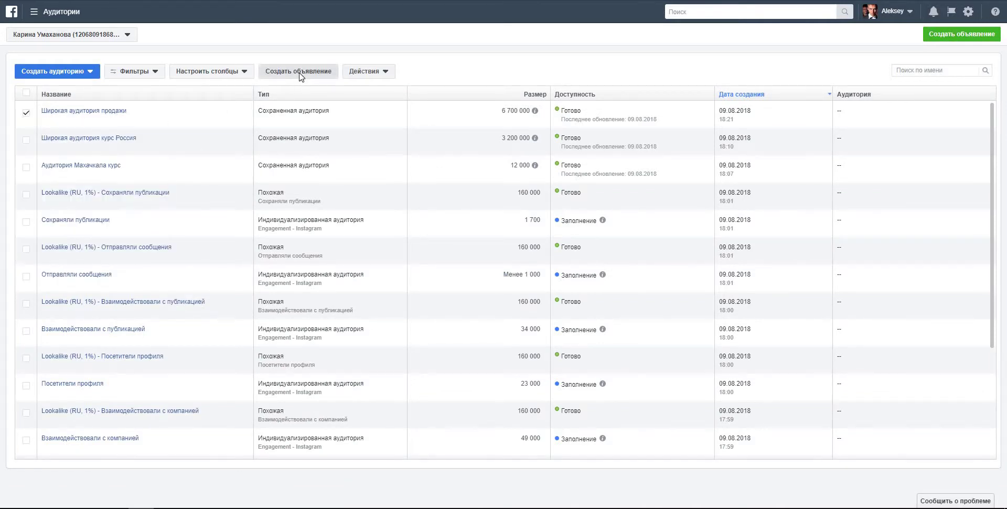
left_click(300, 73)
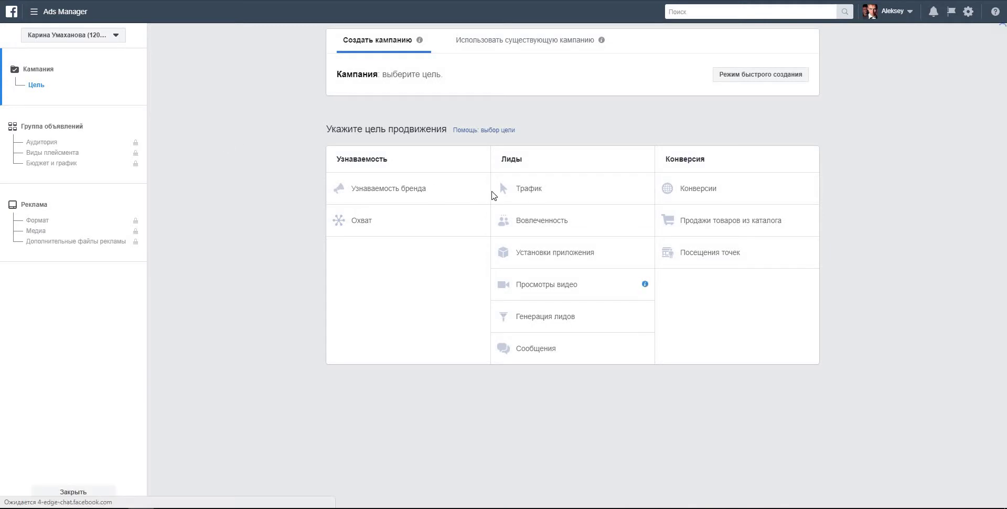
Choose the Трафик objective, name the campaign 'Трафик продажи широкая сторис', copy the name and continue
left_click(504, 190)
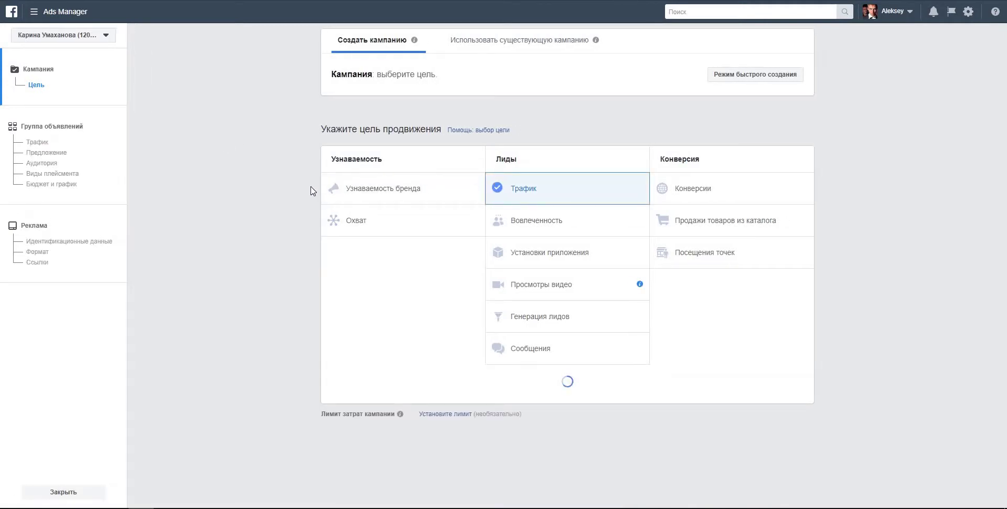
scroll(425, 322, "down", 3)
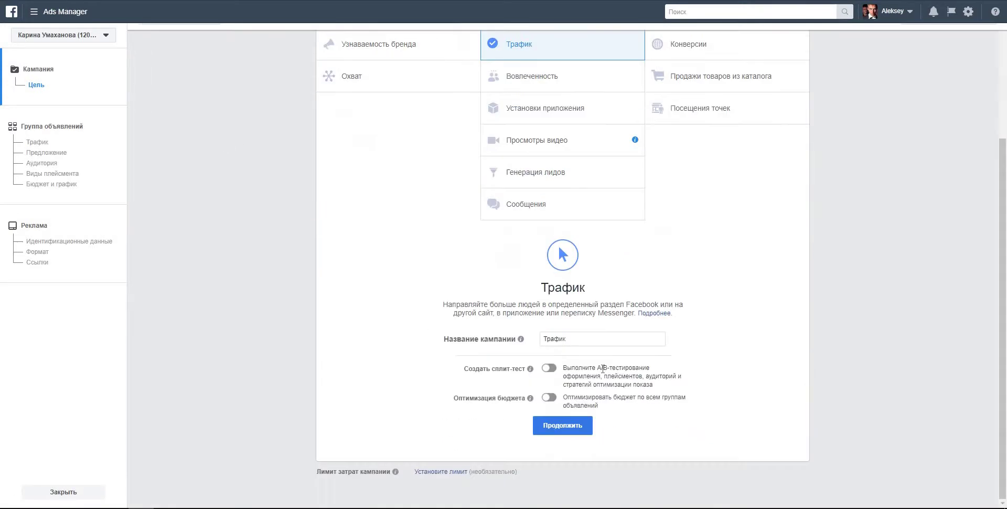
left_click(586, 340)
type("продажи широкая сторис")
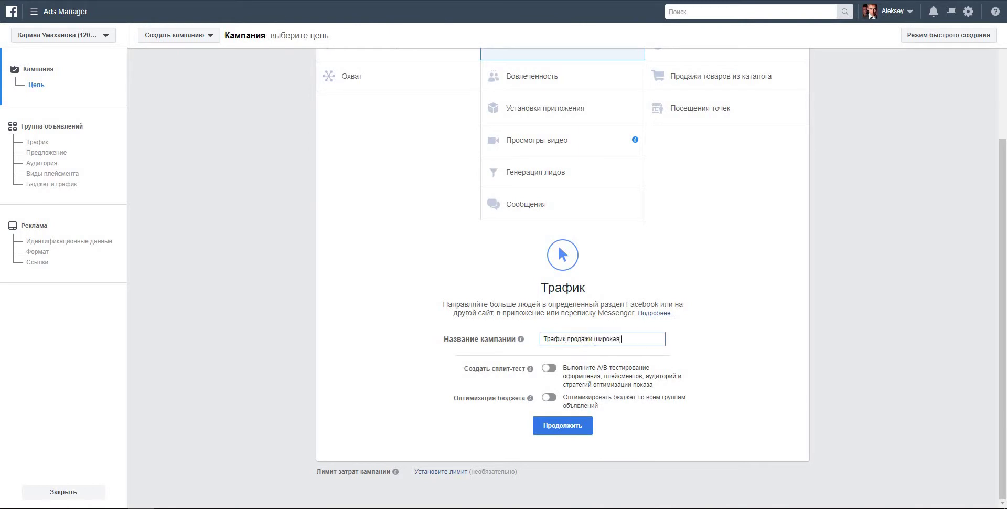
key("ctrl+a")
key("ctrl+c")
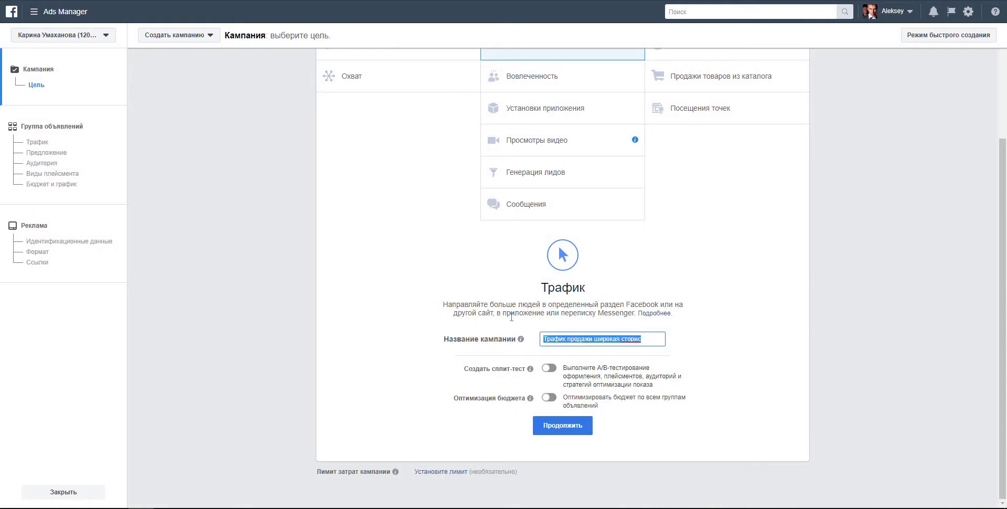
left_click(557, 425)
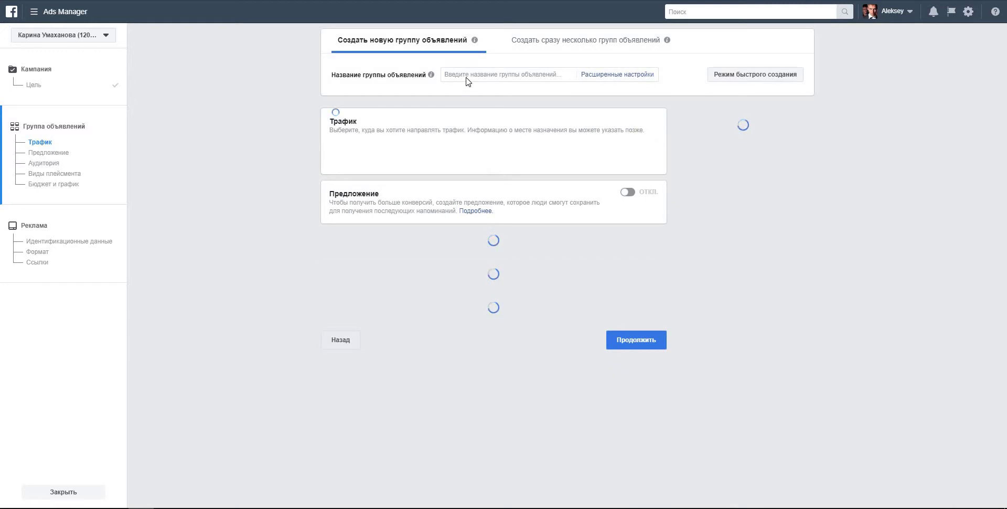
Paste 'Трафик продажи широкая сторис' as the ad group name
left_click(468, 74)
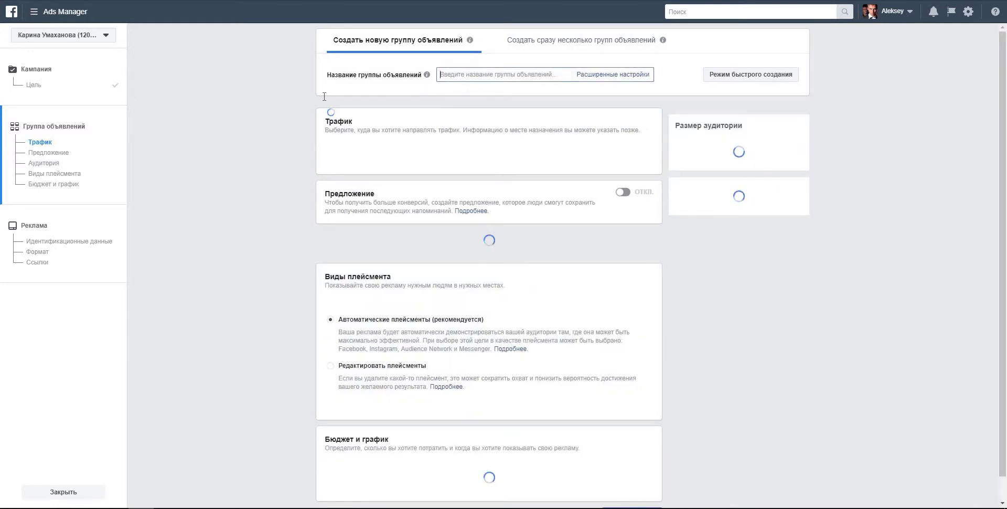
key("ctrl+v")
scroll(280, 152, "down", 4)
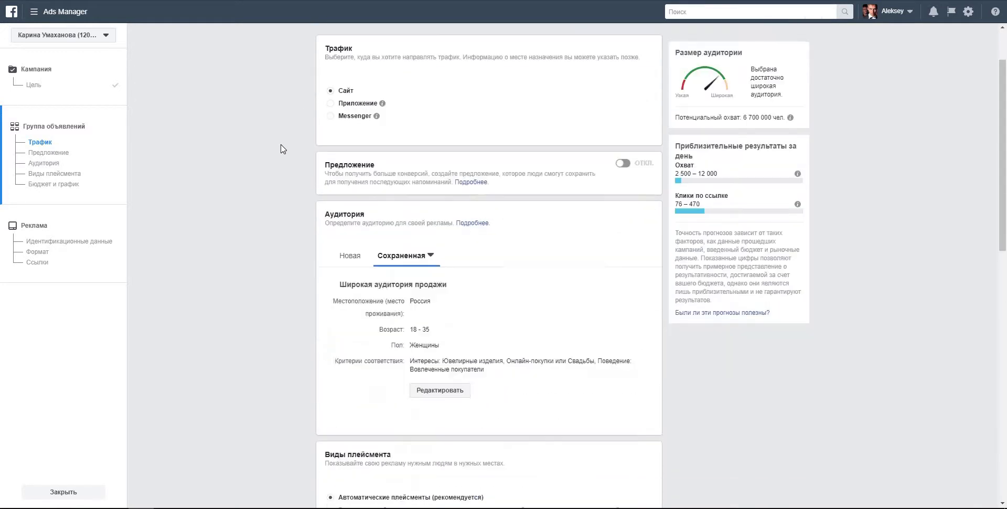
scroll(282, 171, "down", 3)
scroll(283, 169, "up", 3)
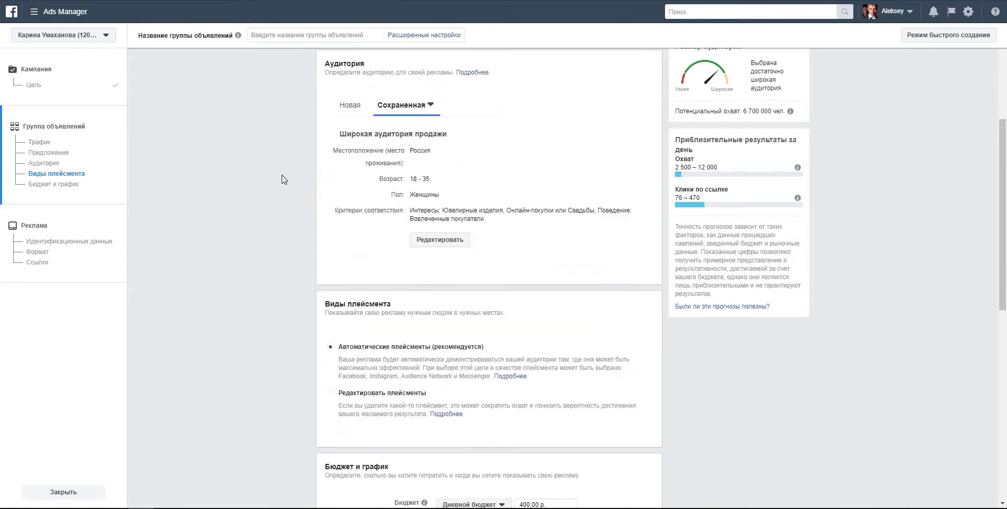
scroll(244, 347, "down", 3)
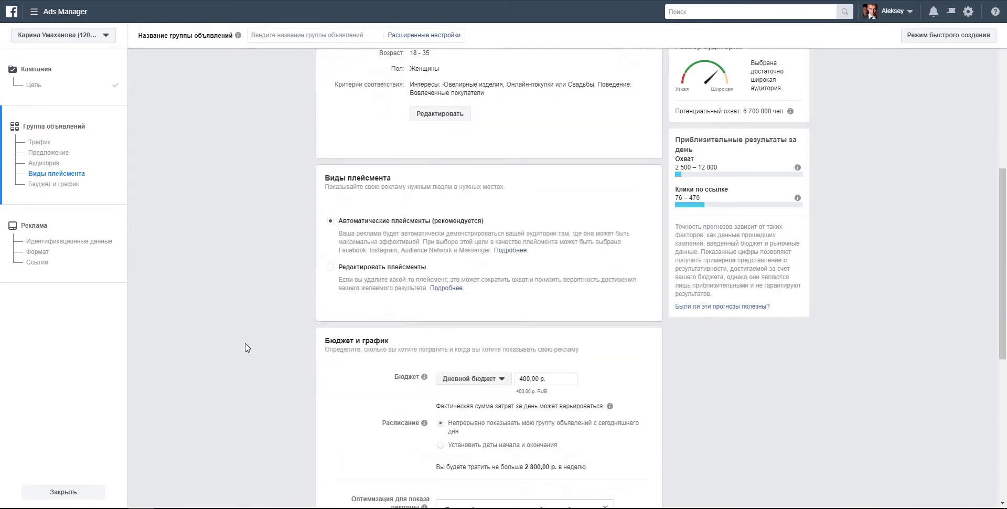
Switch to manual placements, keeping only Instagram Stories
left_click(330, 267)
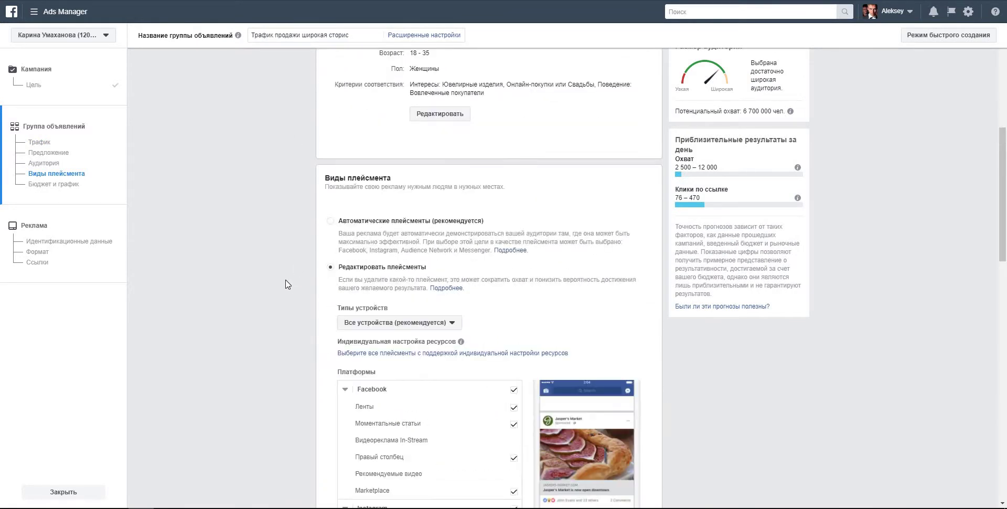
scroll(304, 298, "down", 2)
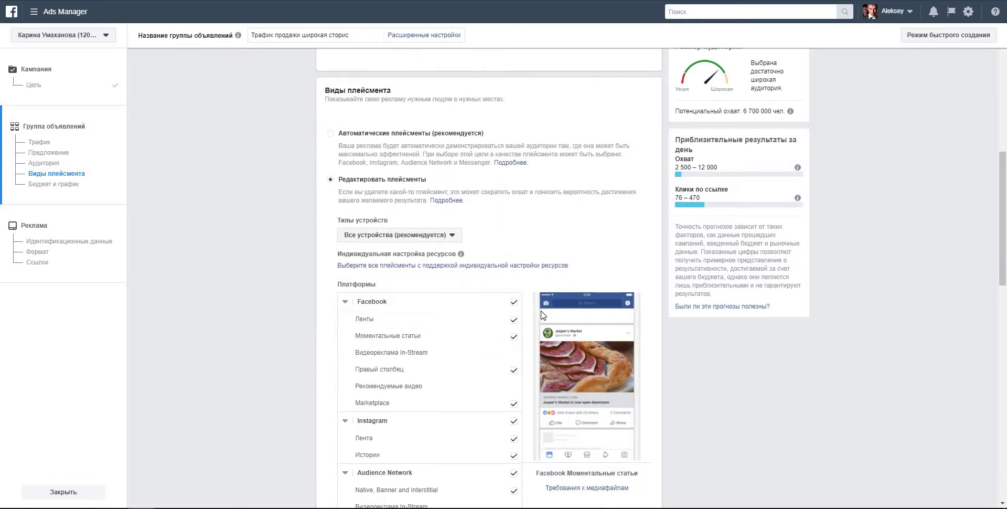
left_click(410, 305)
scroll(475, 288, "down", 5)
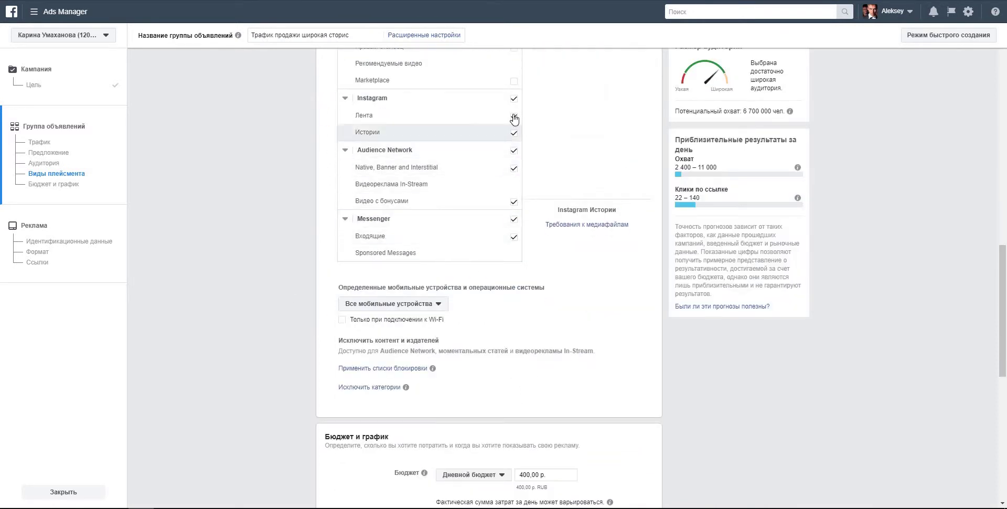
left_click(514, 116)
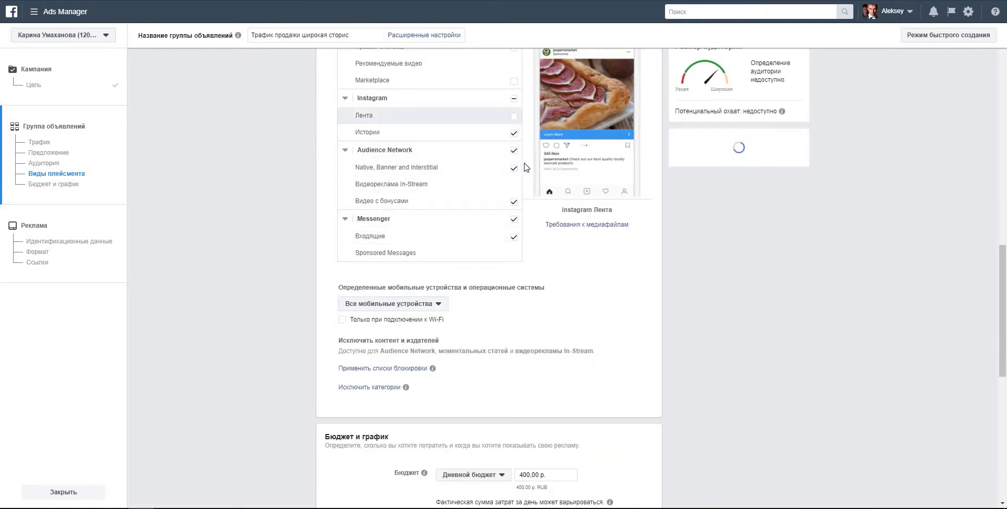
left_click(514, 219)
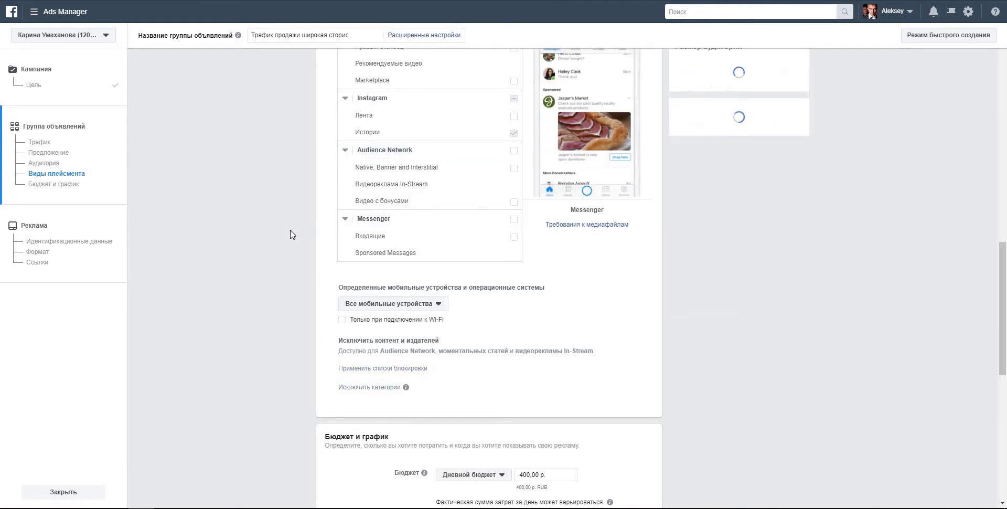
Set the daily budget to 100 р. and continue to the ad step
scroll(293, 235, "down", 6)
double_click(523, 123)
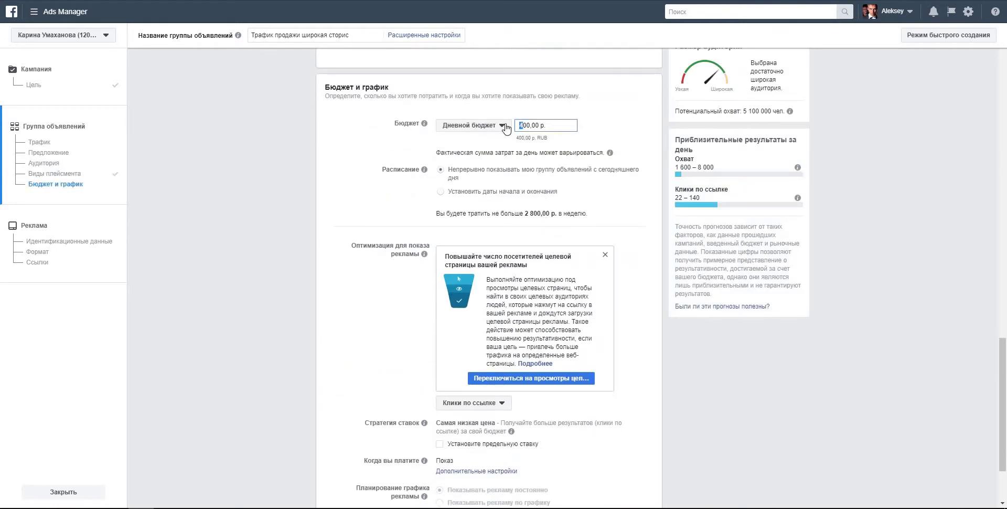
type("100")
scroll(353, 254, "down", 2)
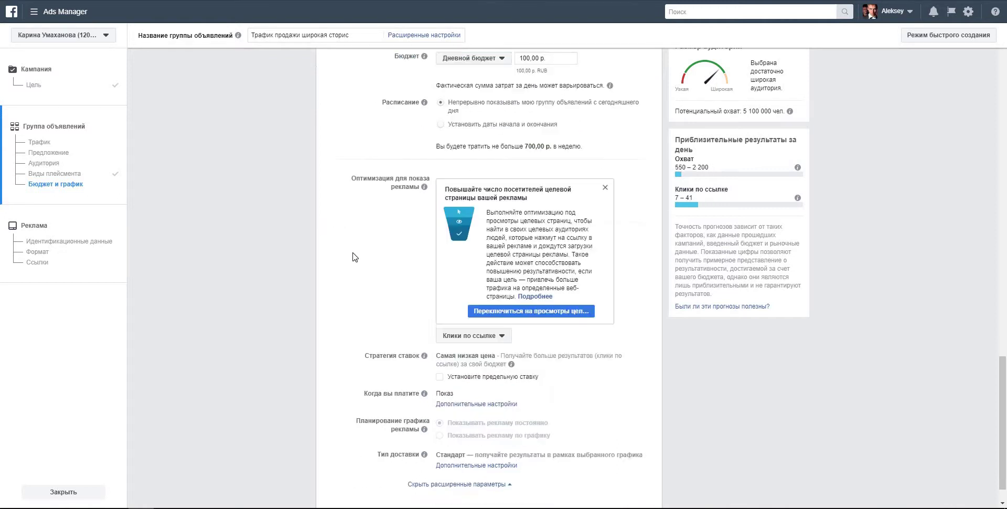
left_click(621, 493)
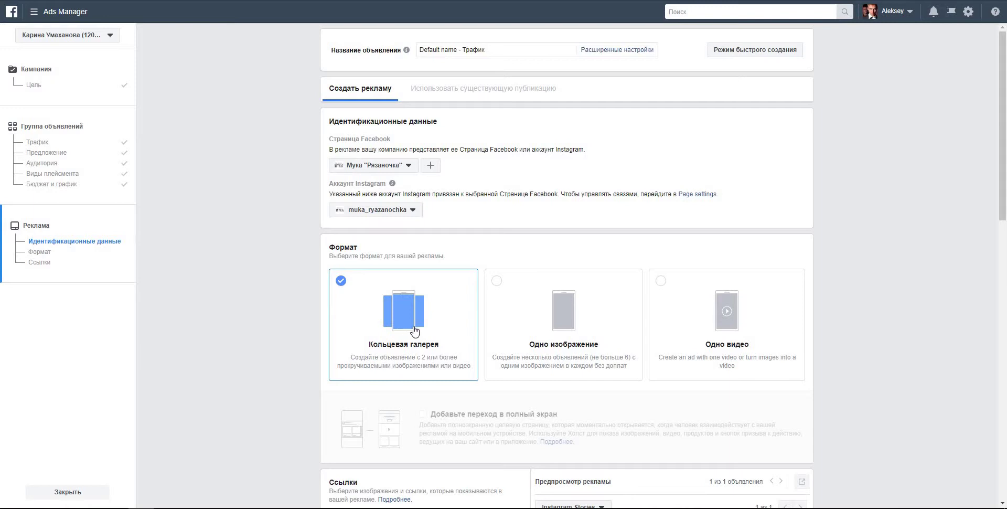
Select the Короны ,ободки ручная работа Facebook page for the ad
left_click(405, 166)
scroll(340, 196, "up", 1)
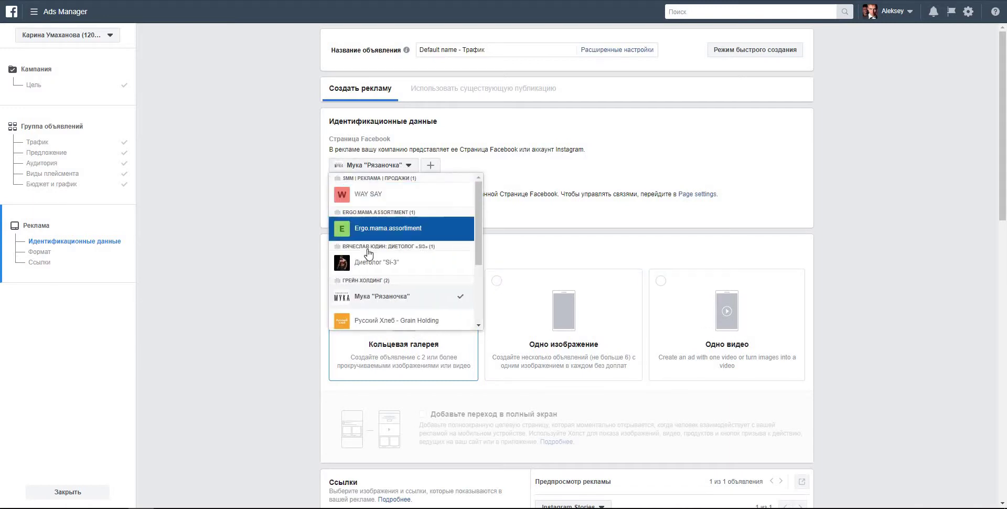
scroll(373, 283, "down", 4)
left_click(377, 321)
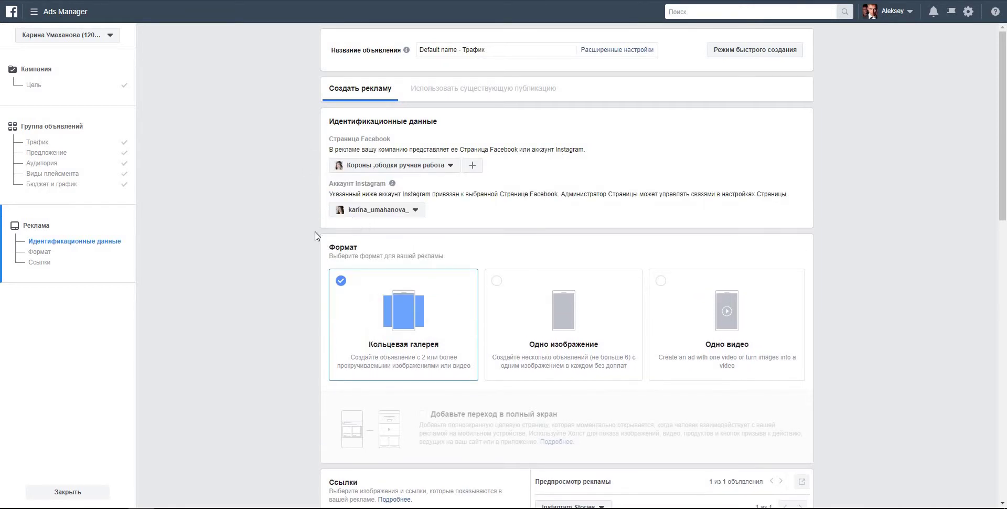
Switch to a single-image format and upload photo 5 from the Фото folder
scroll(315, 236, "down", 2)
left_click(499, 202)
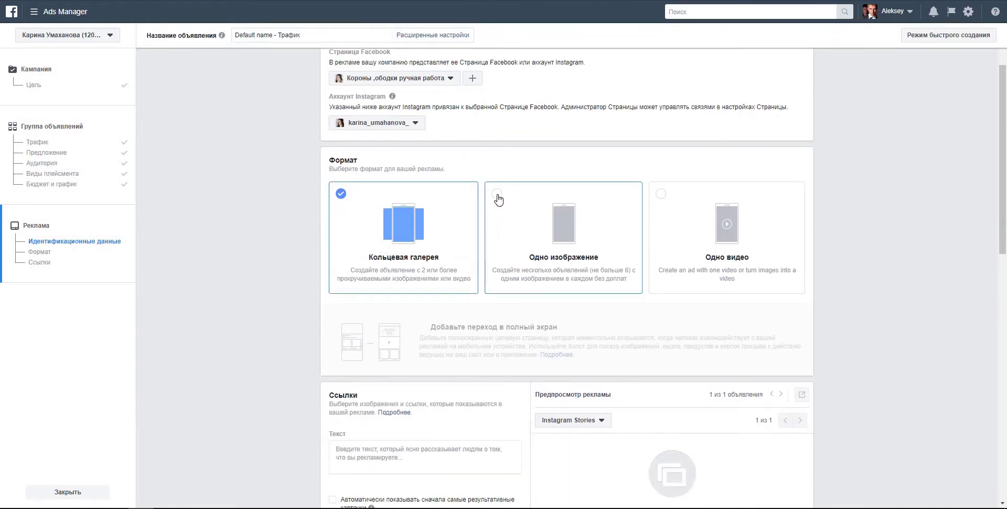
scroll(268, 213, "down", 5)
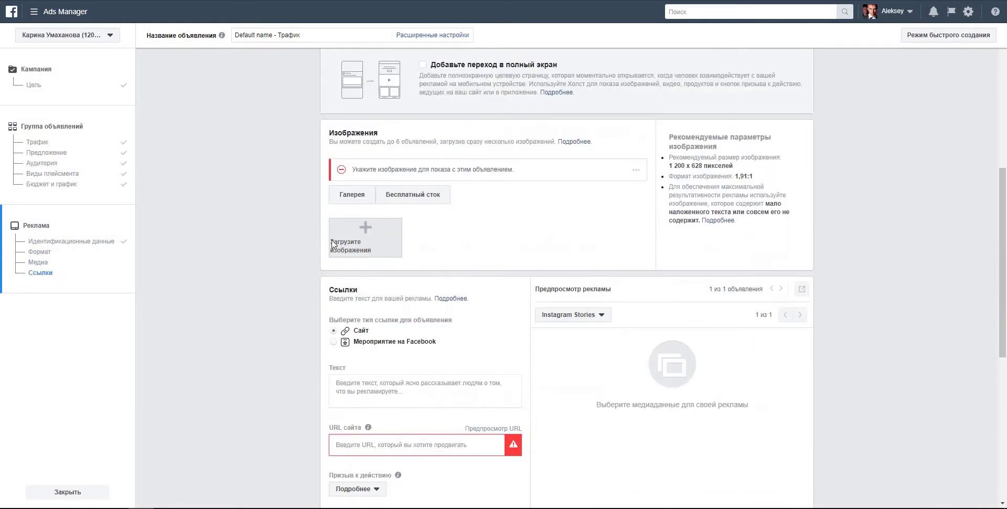
left_click(371, 247)
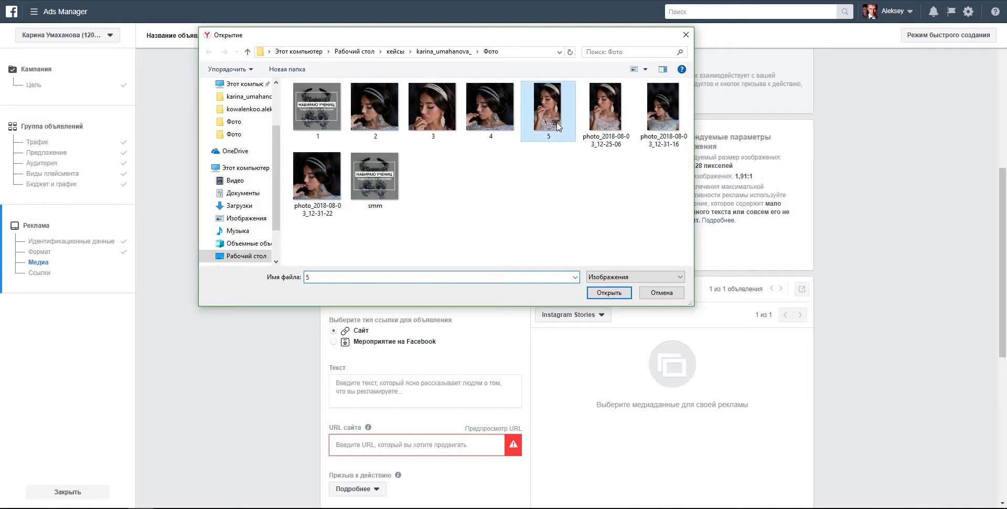
double_click(548, 105)
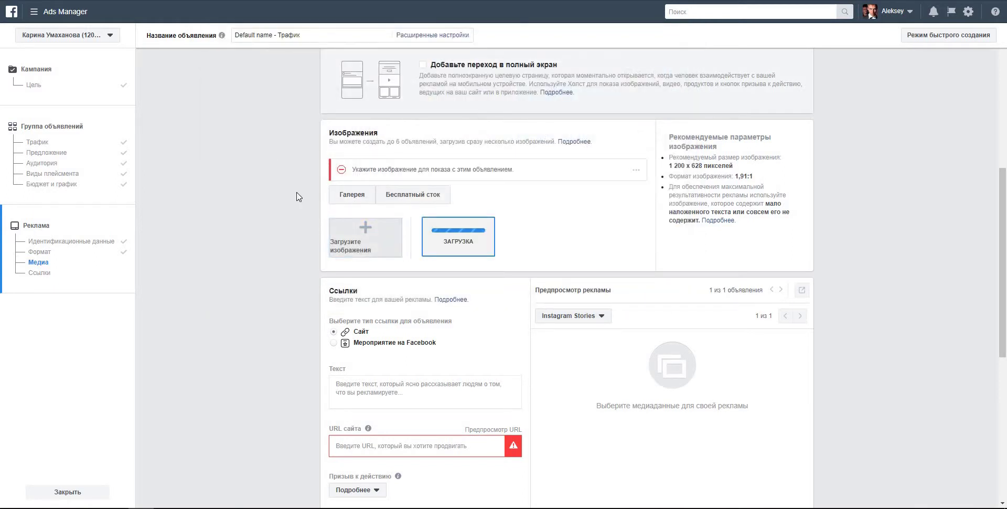
scroll(297, 196, "down", 1)
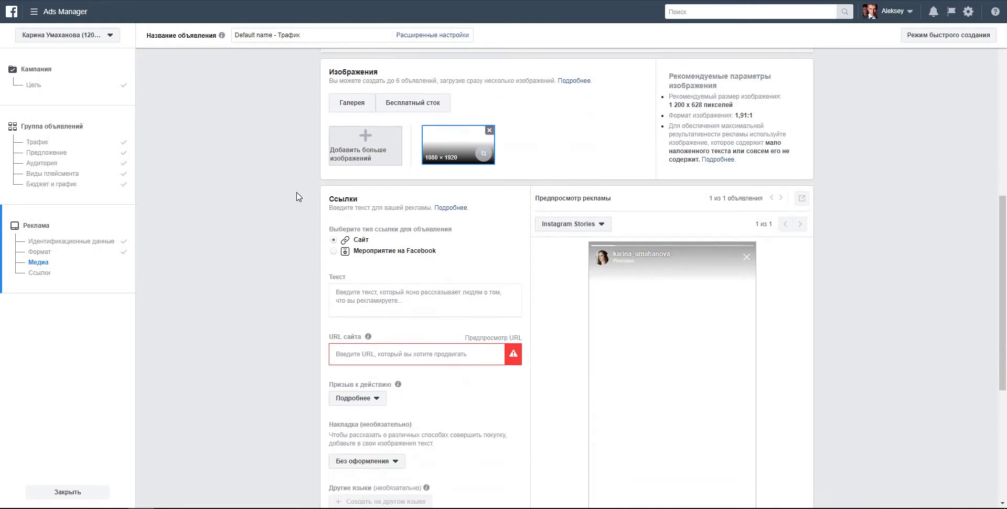
scroll(297, 197, "down", 2)
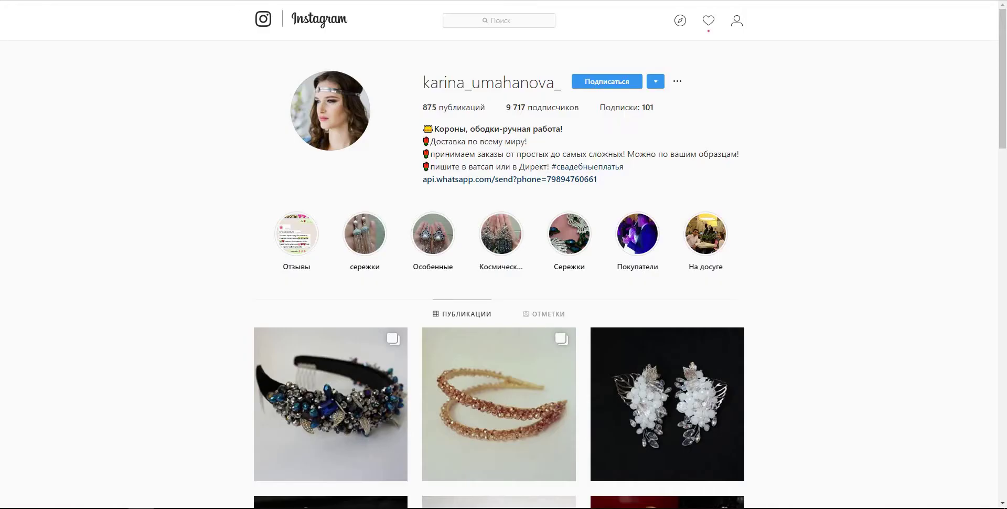
Paste the Instagram profile link as the ad's website URL
key("ctrl+t")
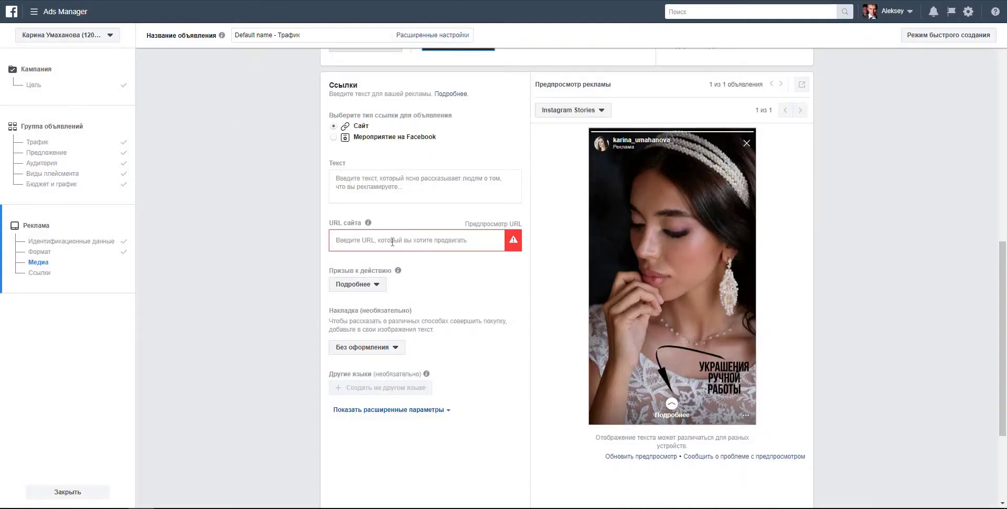
left_click(393, 242)
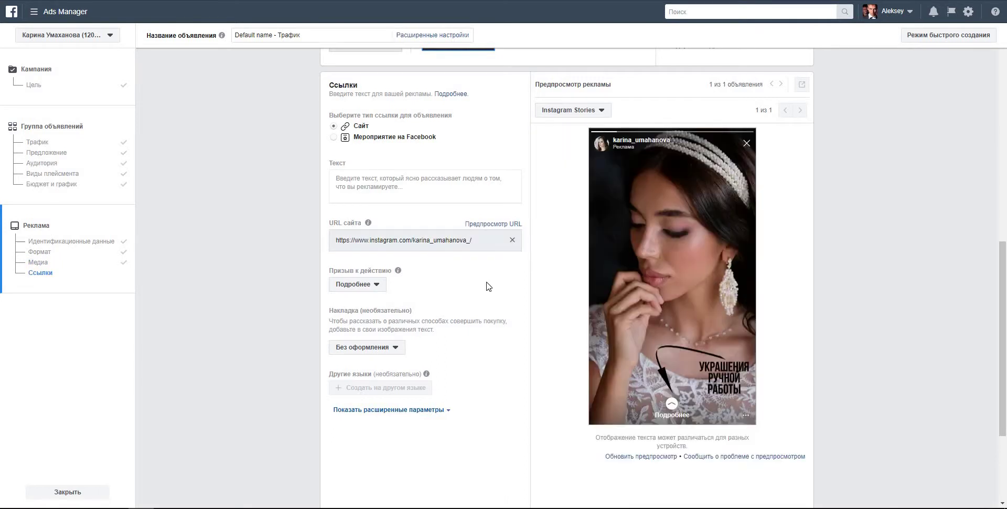
Review the ad and publish the 'Трафик продажи широкая сторис' campaign
scroll(494, 284, "down", 1)
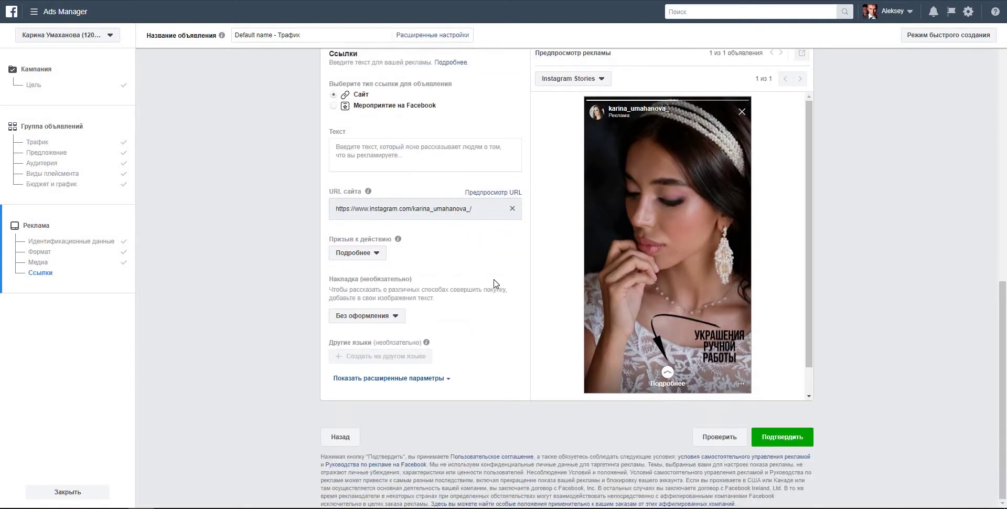
scroll(511, 339, "up", 10)
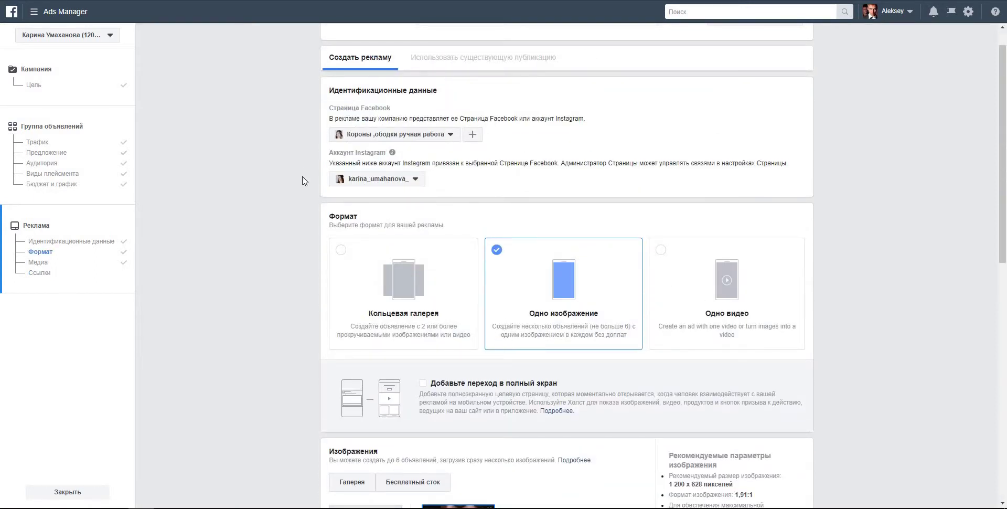
scroll(303, 180, "down", 8)
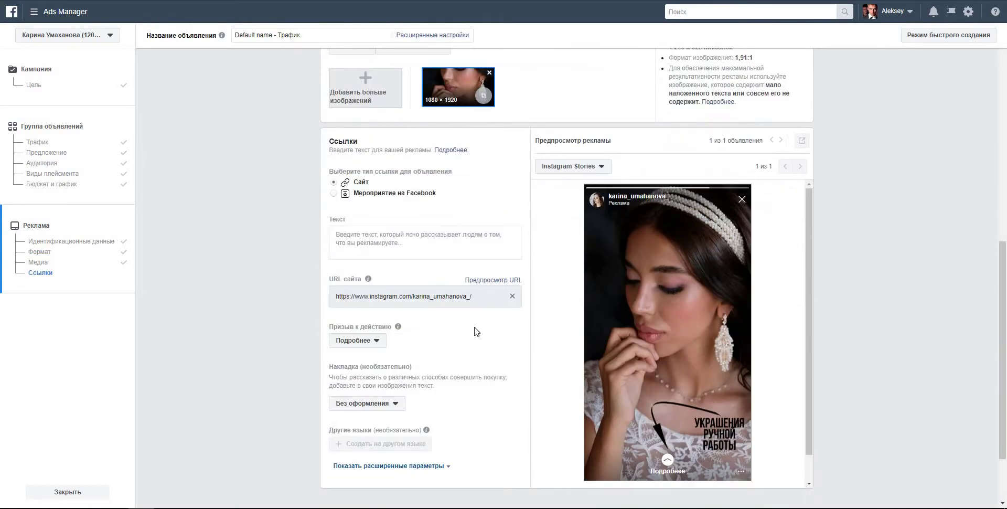
scroll(499, 340, "down", 2)
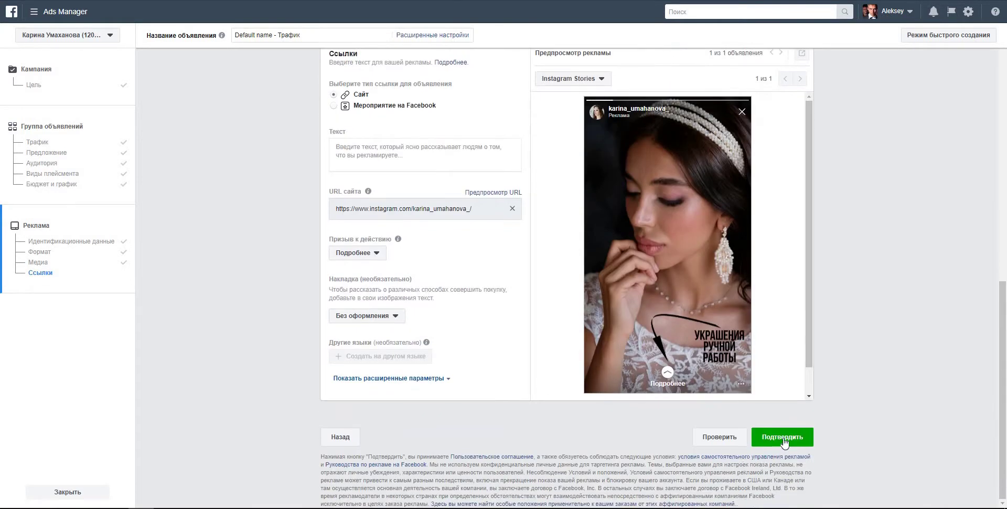
left_click(781, 437)
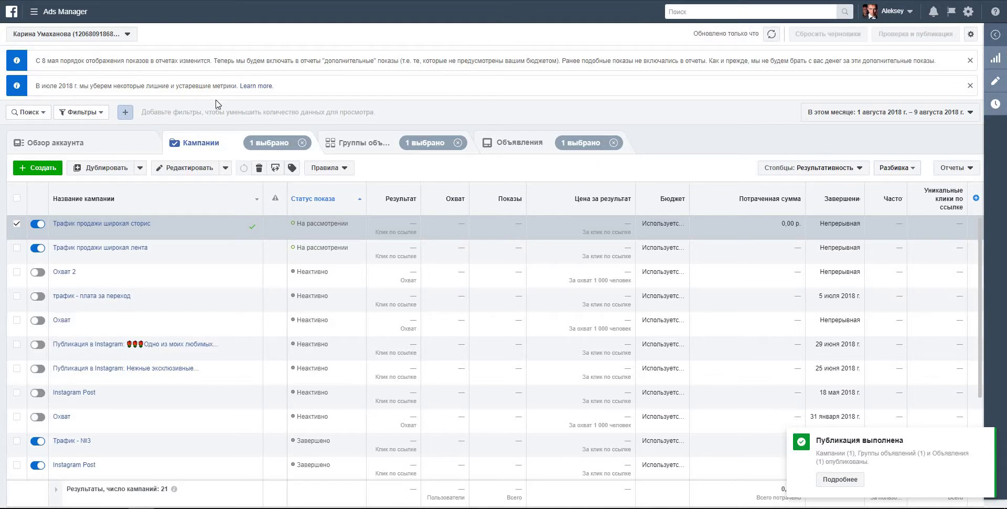
Go to Аудитории, select Широкая аудитория продажи and start a new ad from it
left_click(52, 11)
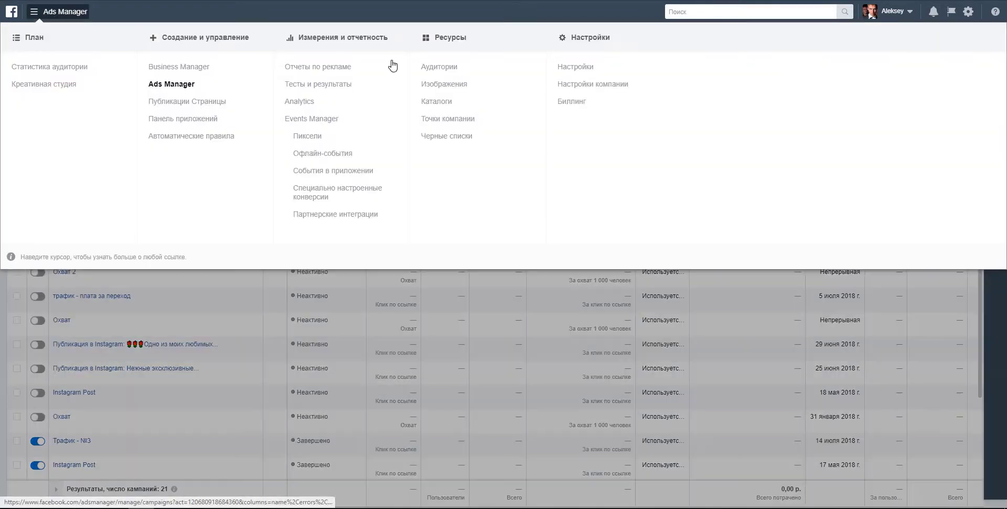
left_click(442, 70)
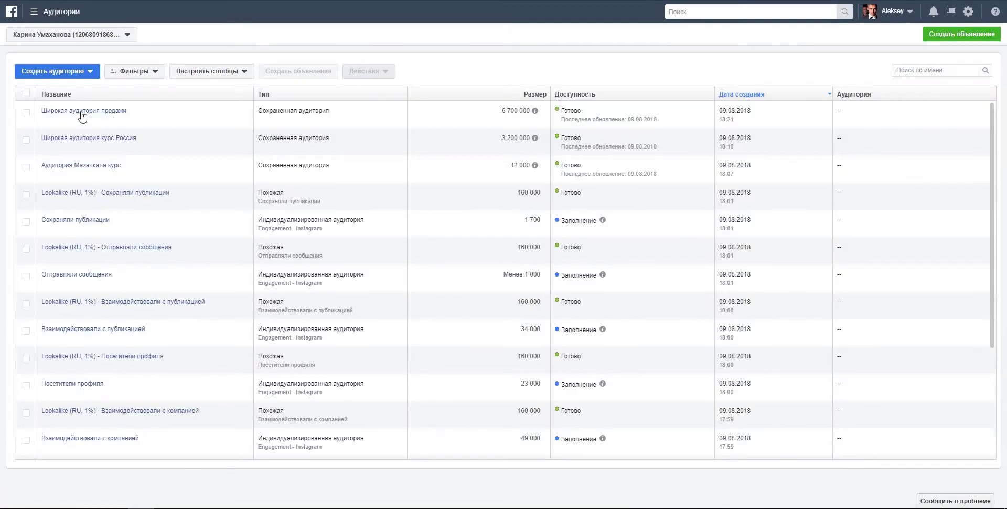
mouse_move(81, 111)
left_click(26, 113)
left_click(307, 73)
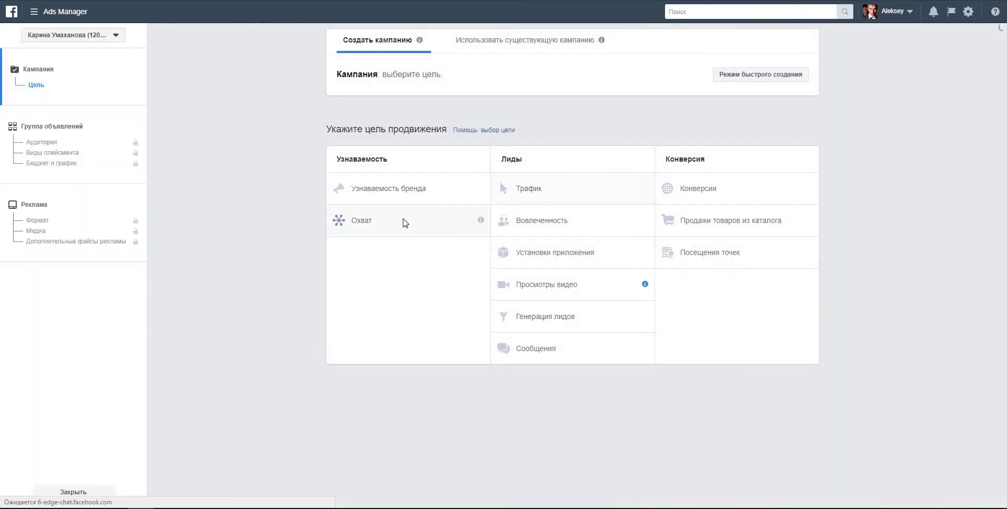
Pick the Охват objective, name the campaign 'Охват продажи широкая сторис', copy the name and continue
left_click(367, 225)
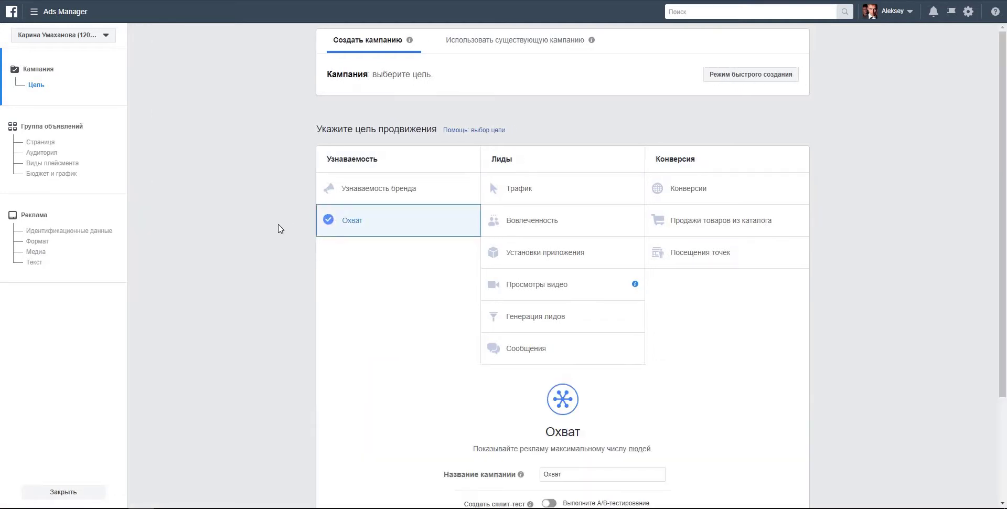
left_click(574, 336)
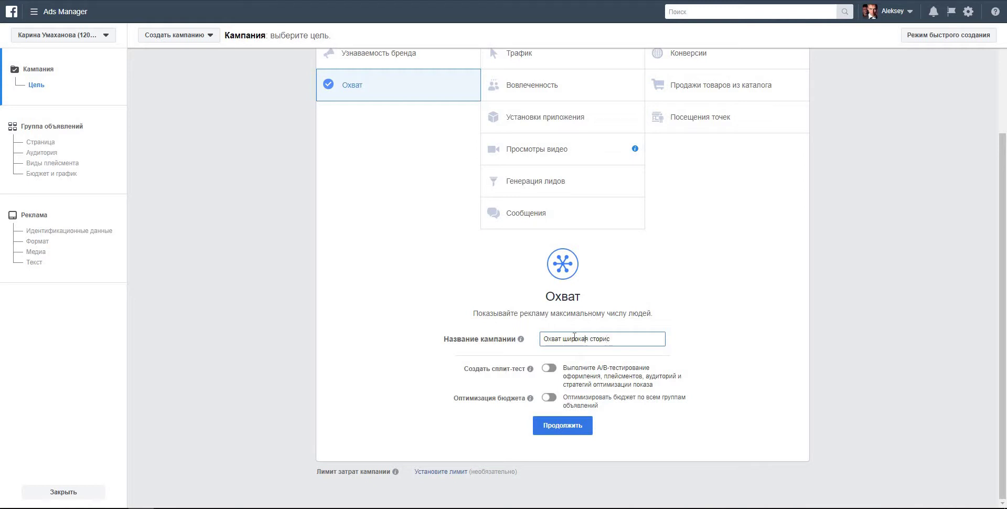
type("продажи")
left_click_drag(648, 342, 527, 339)
key("ctrl+c")
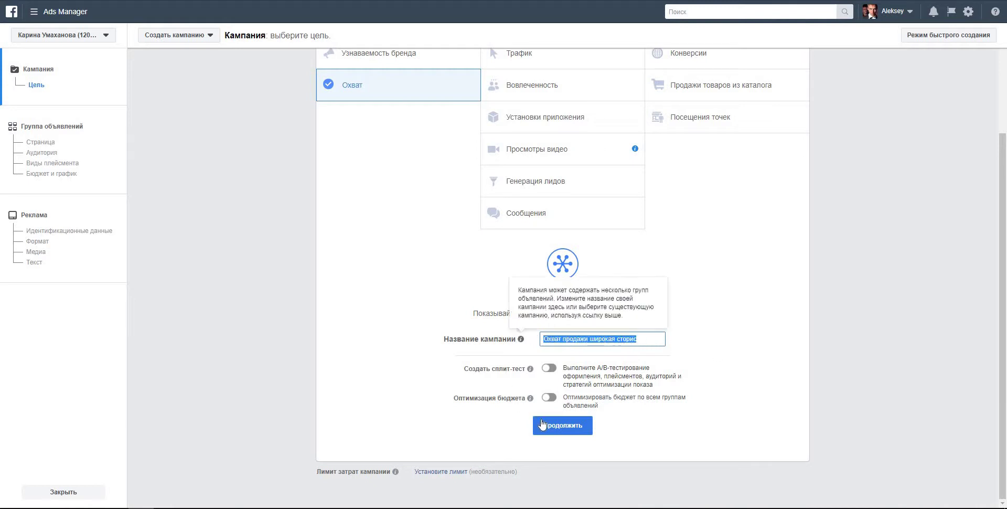
left_click(562, 425)
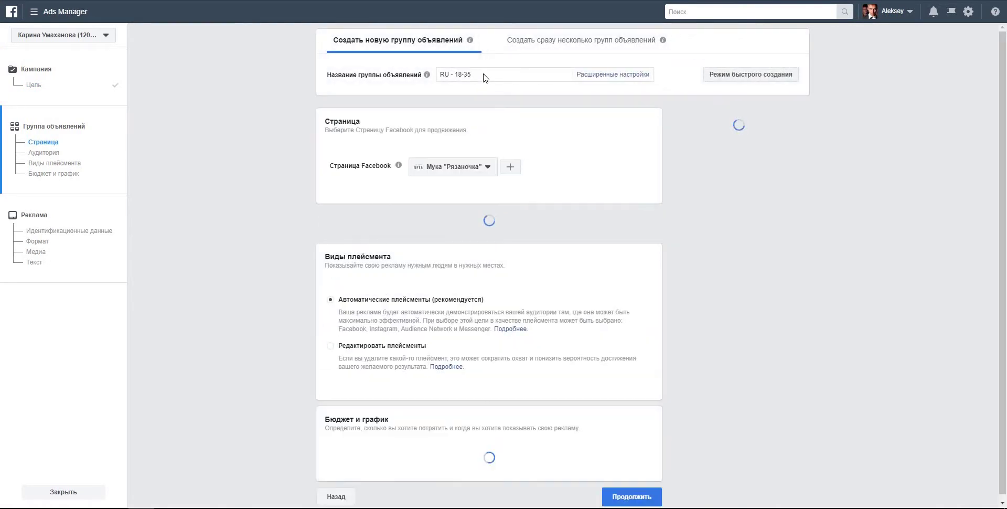
Replace the ad set name with the copied name 'Охват продажи широкая сторис'
left_click(440, 74)
key("ctrl+a")
key("ctrl+v")
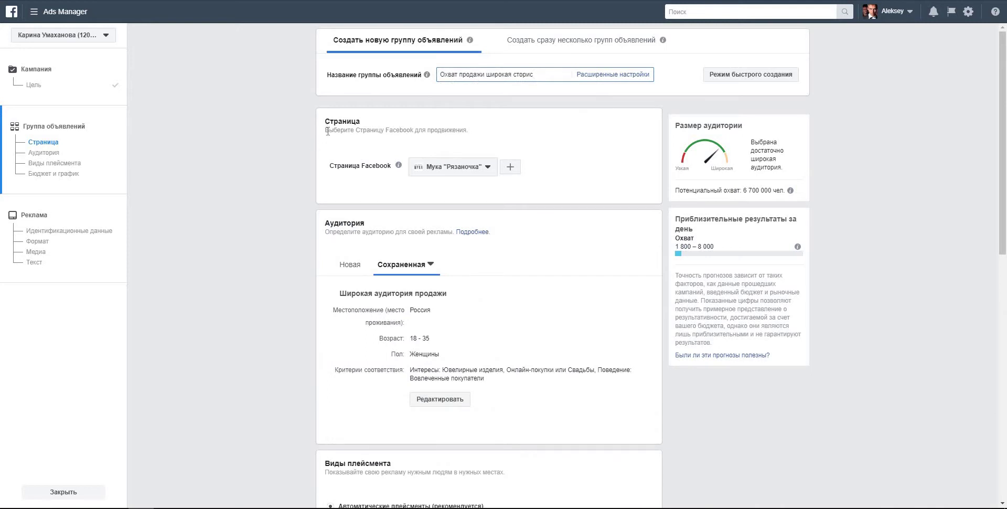
Choose the Короны ,ободки ручная работа page from that business as the promoted Facebook Page
left_click(361, 152)
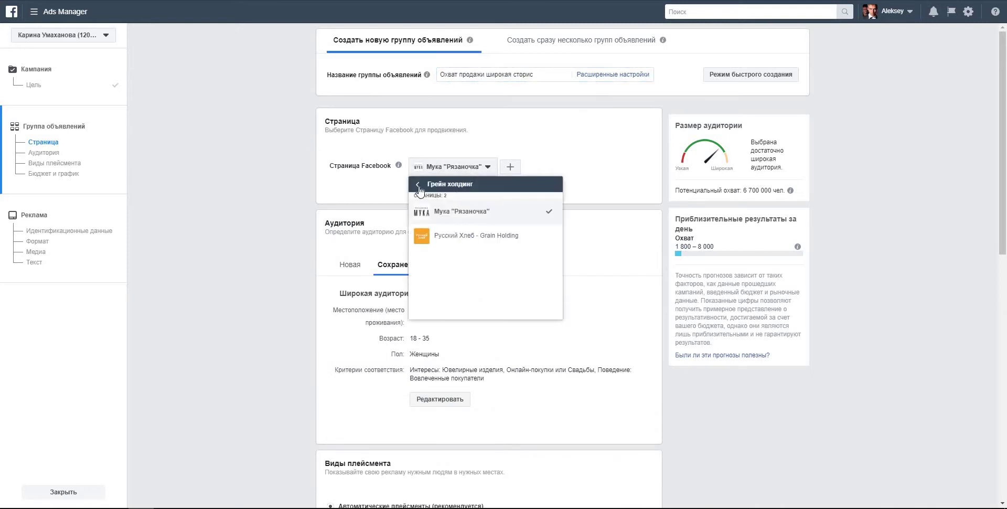
left_click(419, 186)
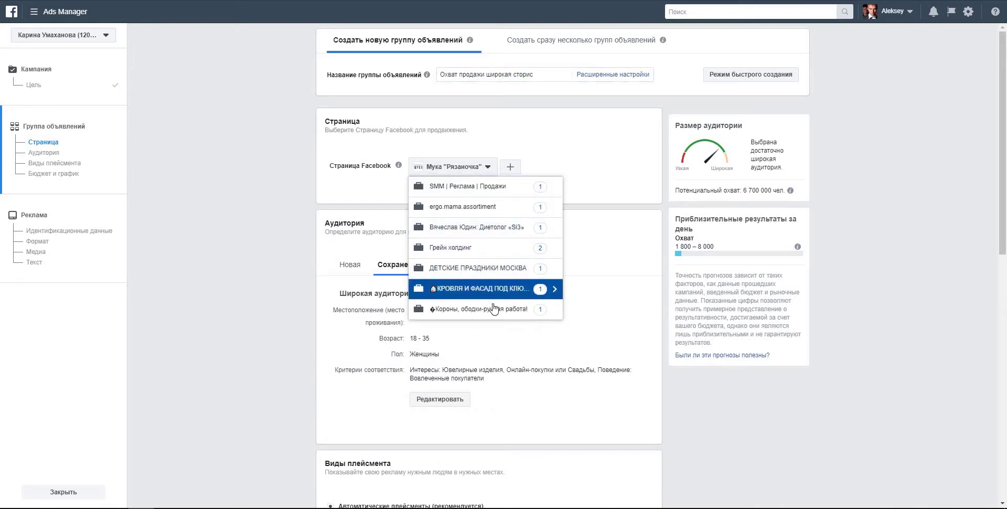
left_click(457, 248)
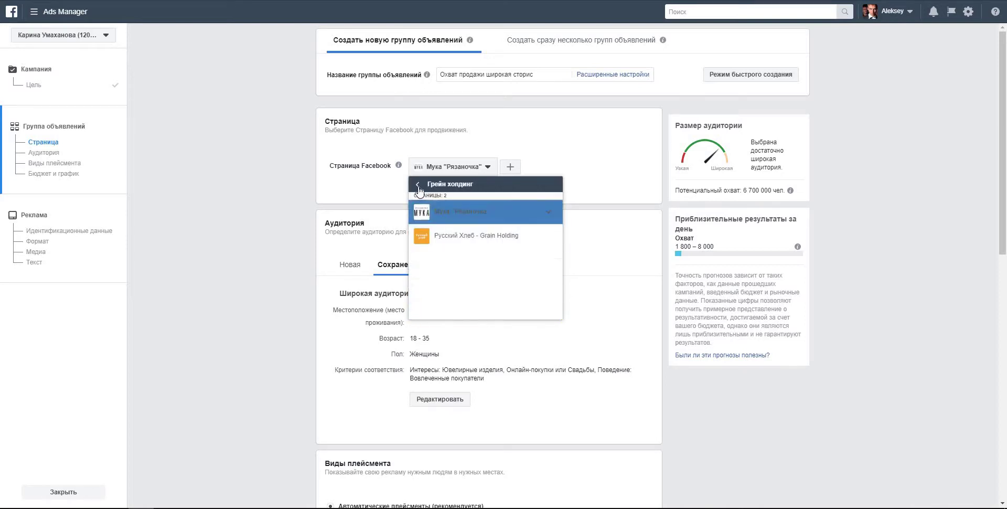
left_click(418, 187)
left_click(470, 310)
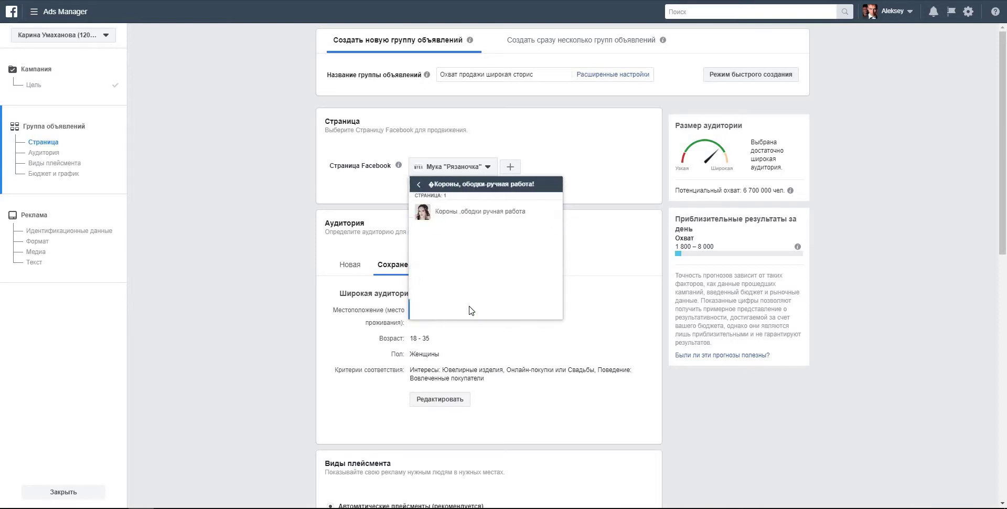
left_click(465, 214)
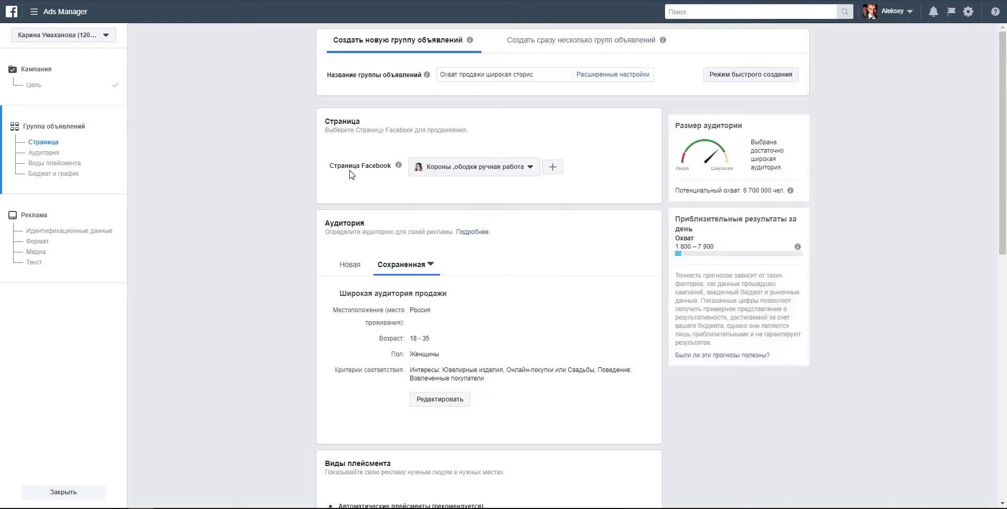
scroll(350, 176, "down", 3)
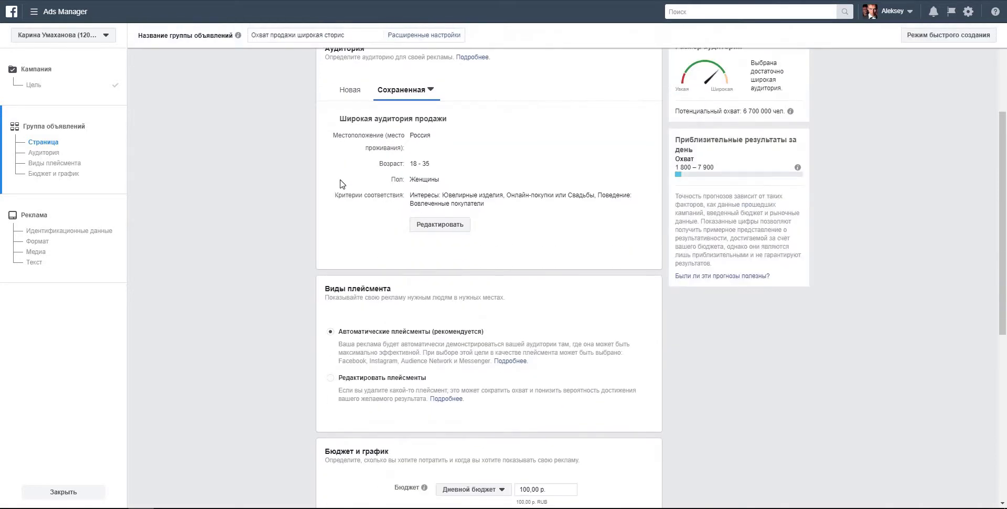
scroll(341, 186, "down", 2)
Limit placements to Instagram Stories only, turning off Facebook, Instagram feed and Messenger, then continue
left_click(332, 293)
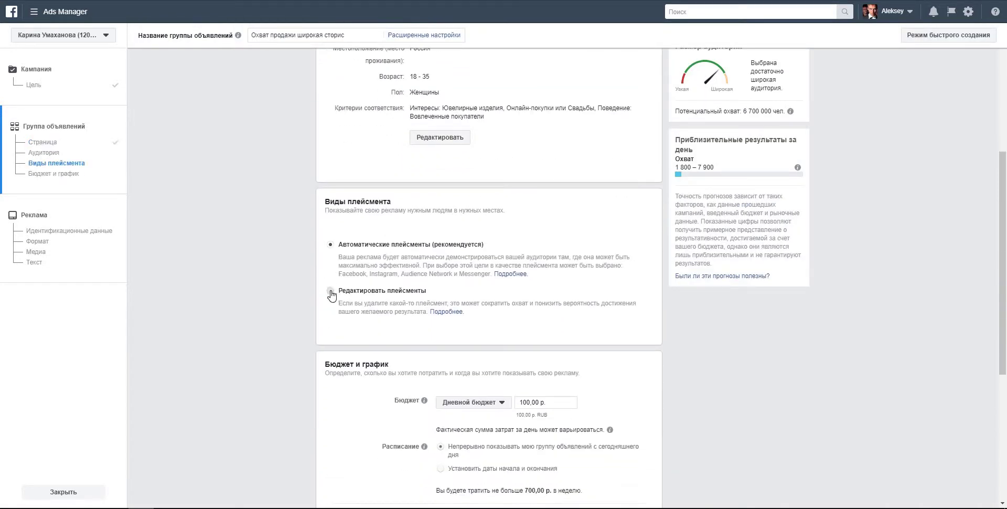
scroll(535, 196, "down", 3)
left_click(515, 152)
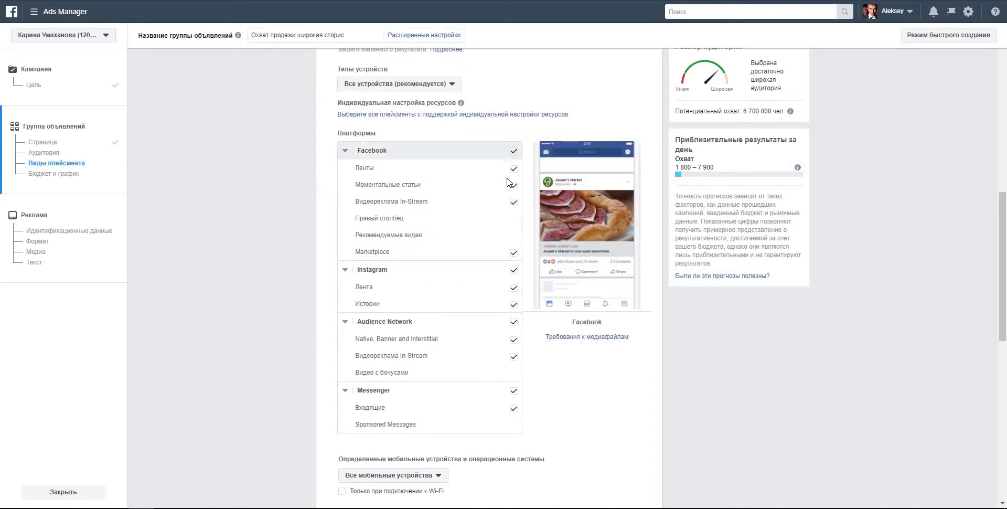
left_click(513, 315)
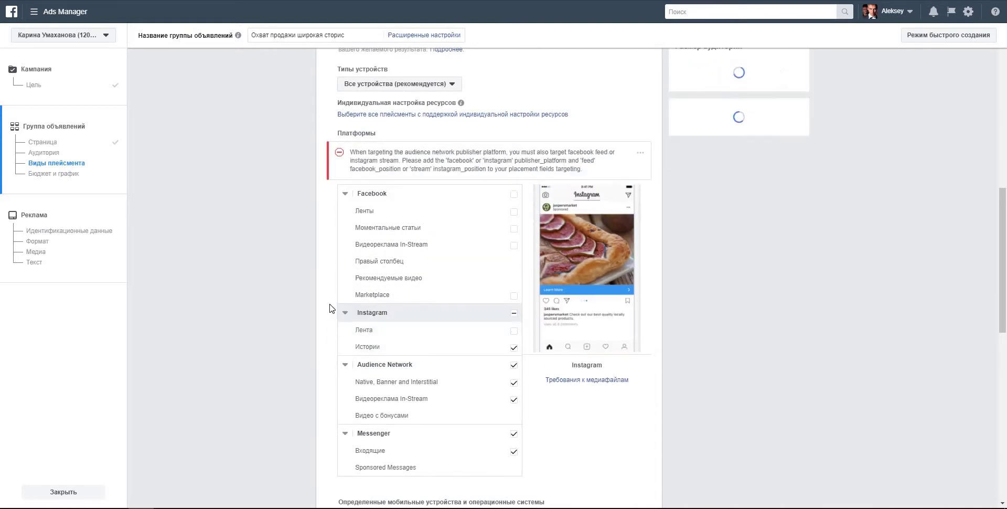
scroll(523, 369, "down", 2)
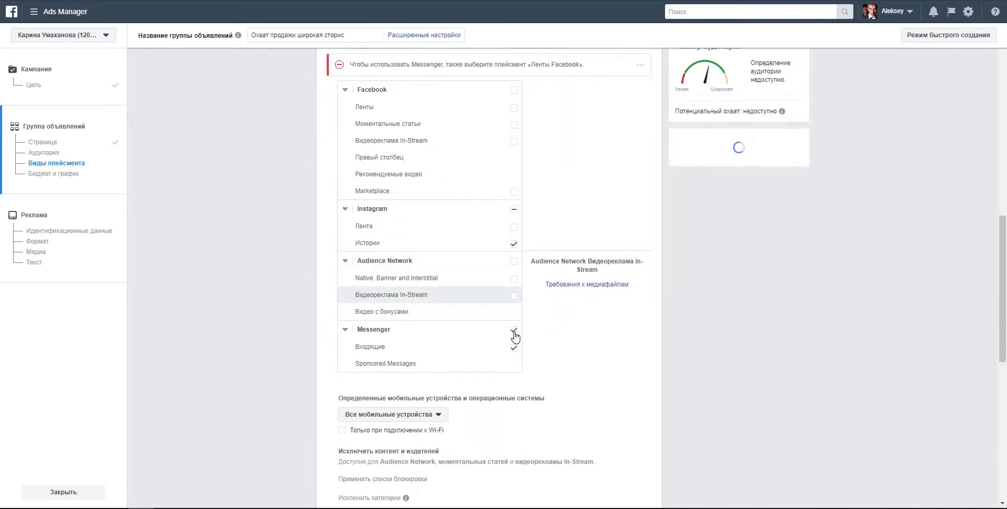
left_click(515, 334)
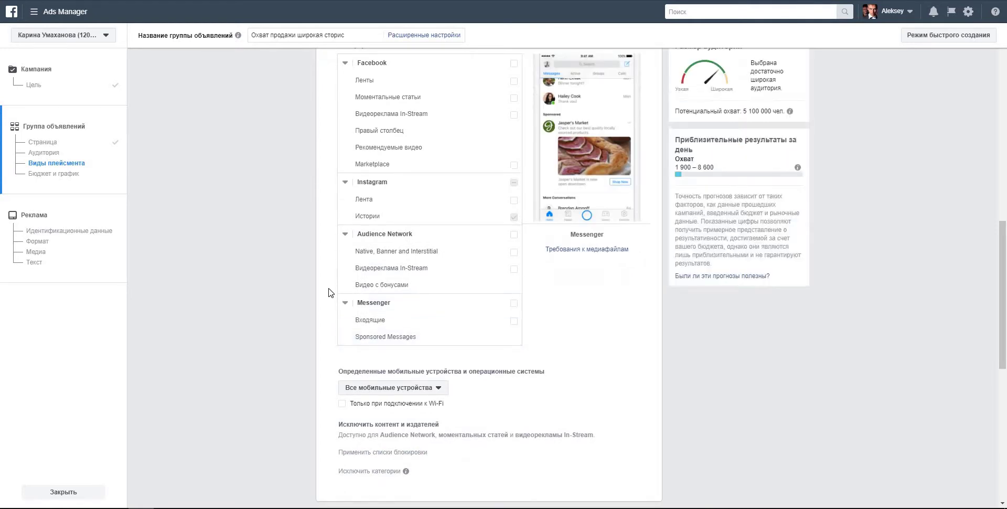
scroll(331, 293, "down", 3)
scroll(331, 293, "down", 2)
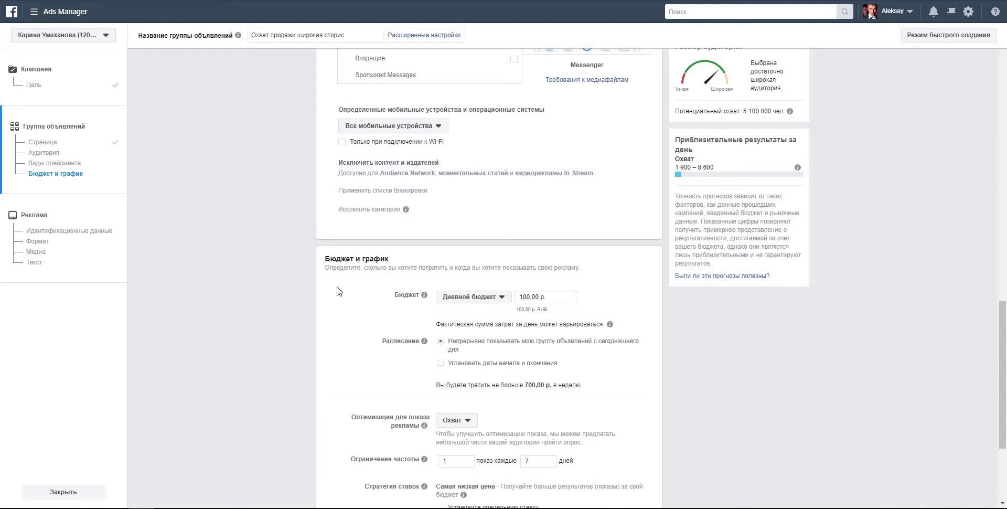
scroll(348, 295, "down", 3)
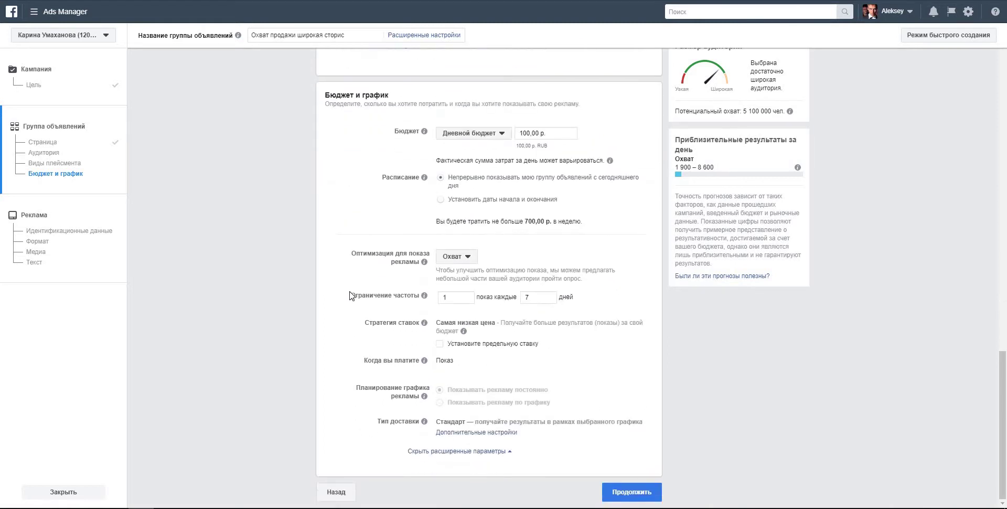
left_click(630, 493)
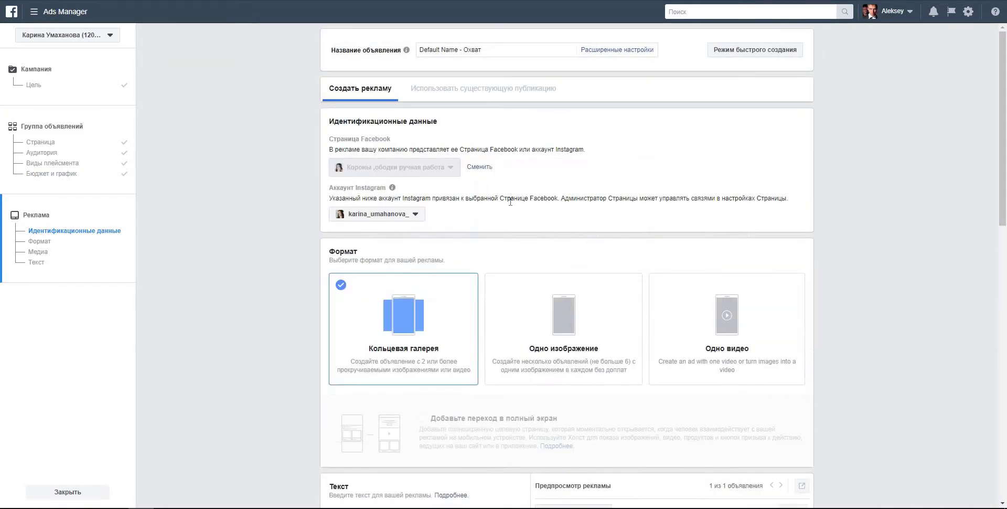
Make it a single-image ad with the 1080 × 1920 image 5, removing the landscape image
left_click(498, 290)
scroll(267, 293, "down", 7)
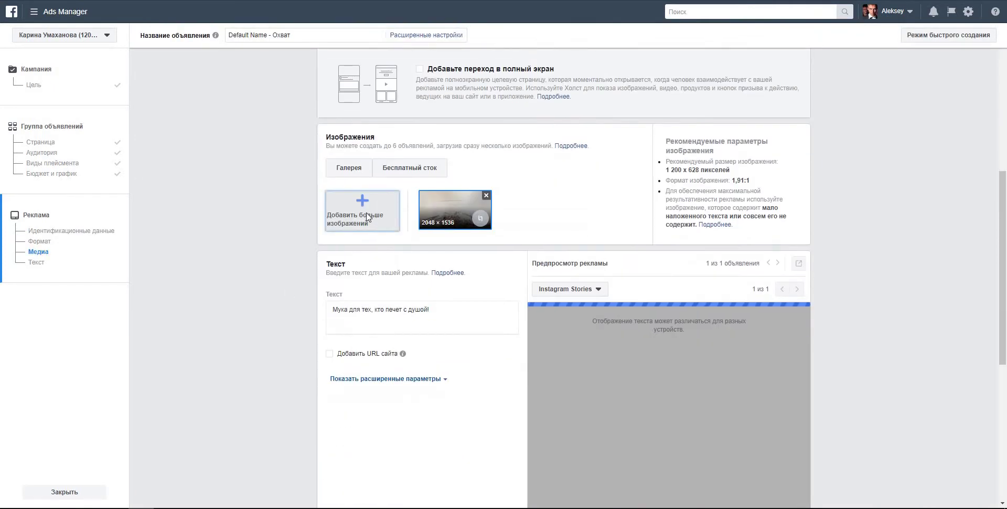
left_click(371, 219)
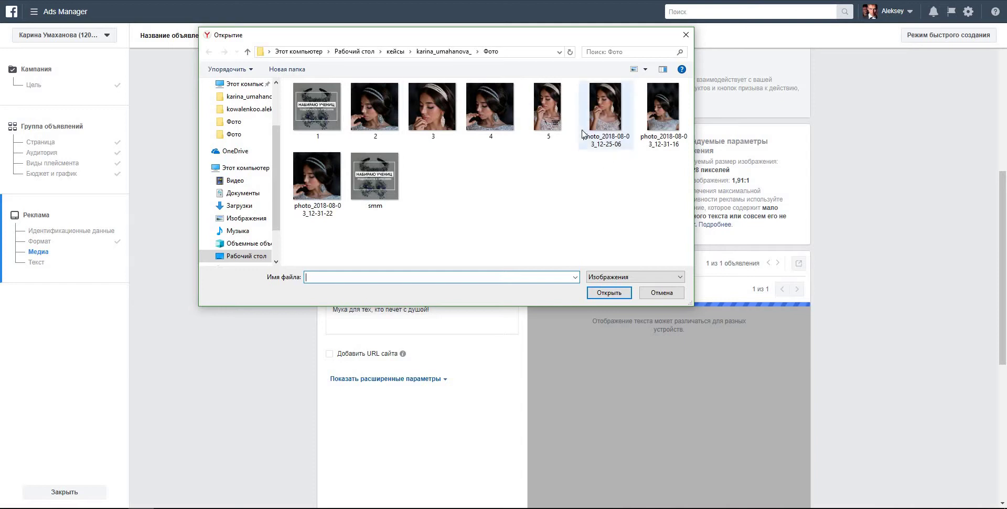
double_click(547, 111)
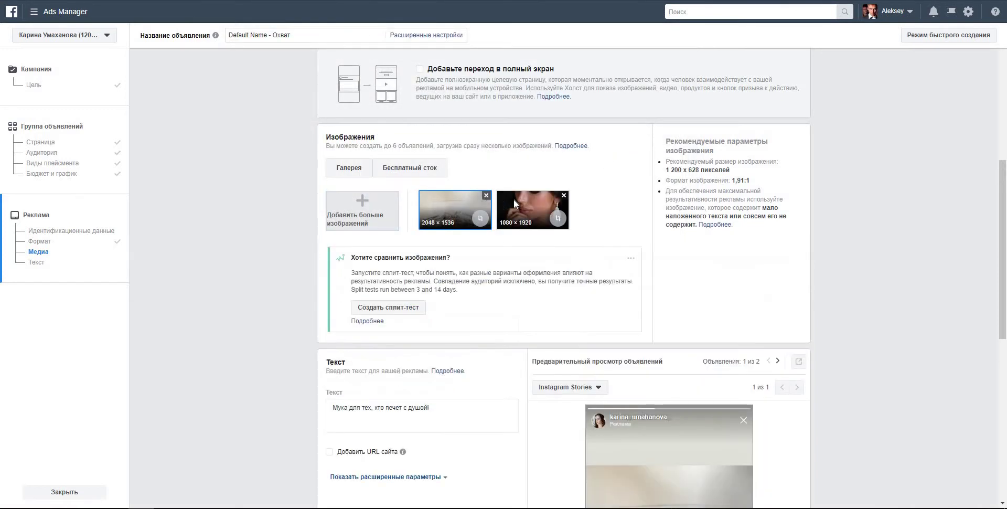
left_click(486, 196)
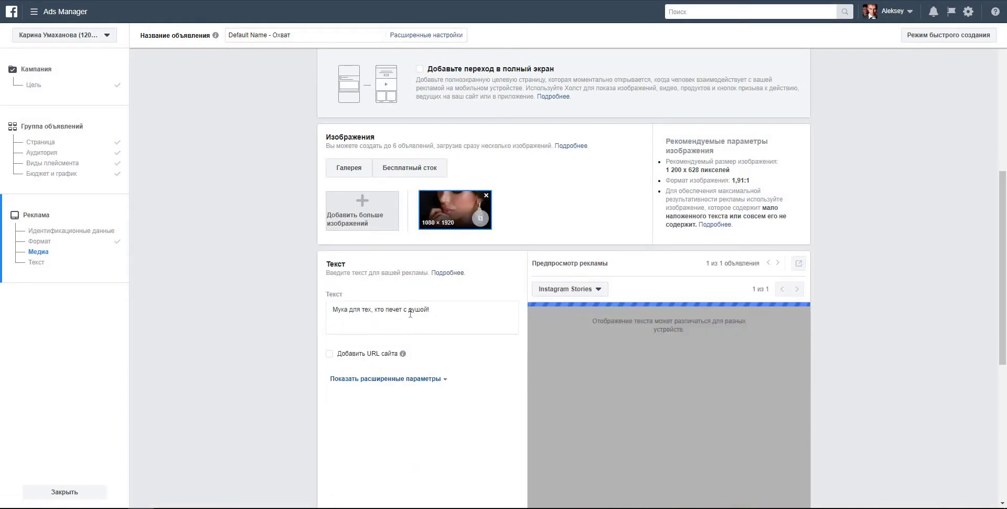
Clear the ad text and paste the Instagram profile link as the website URL
left_click_drag(429, 309, 293, 310)
key("BackSpace")
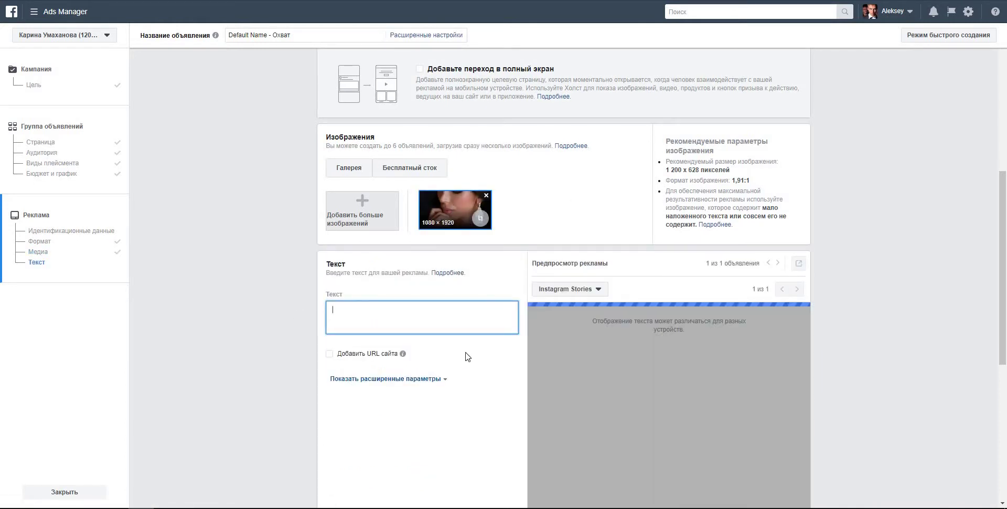
left_click(467, 357)
left_click(329, 354)
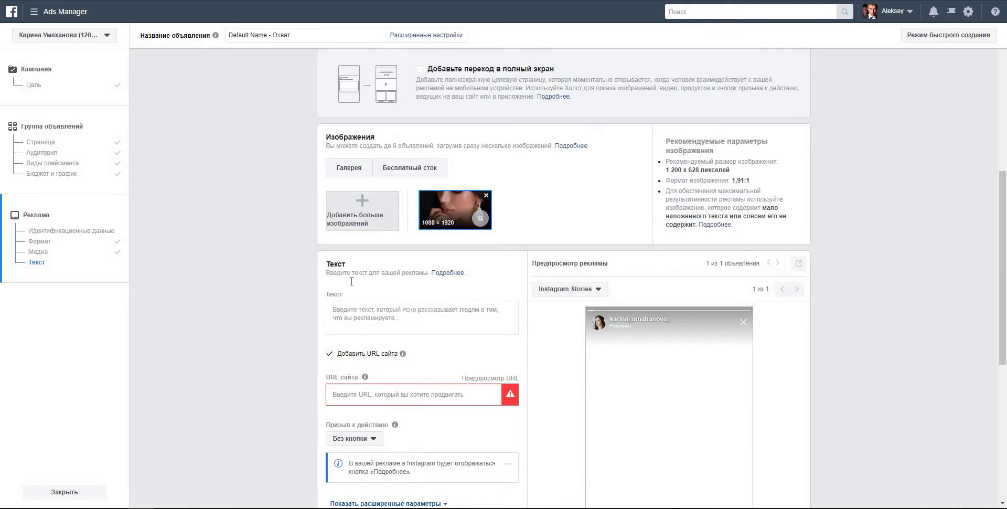
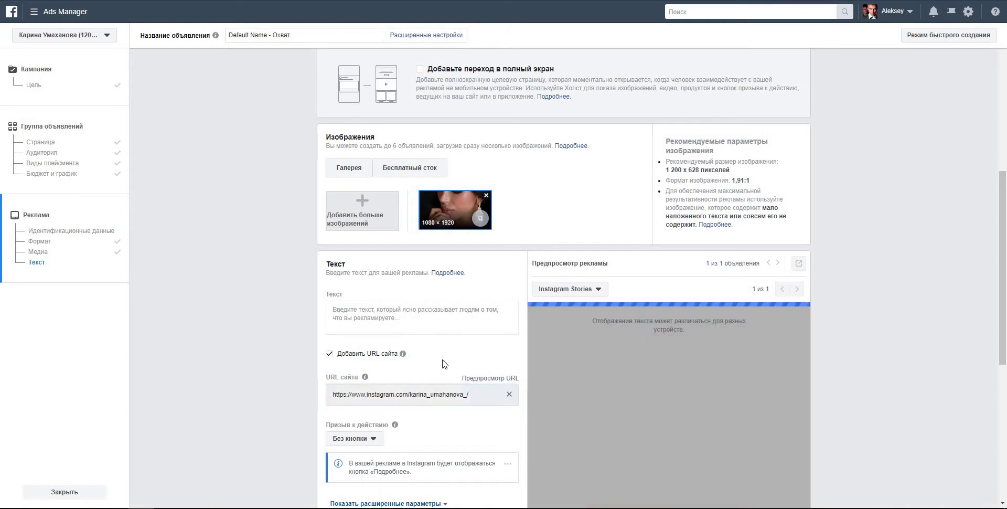
scroll(302, 319, "down", 3)
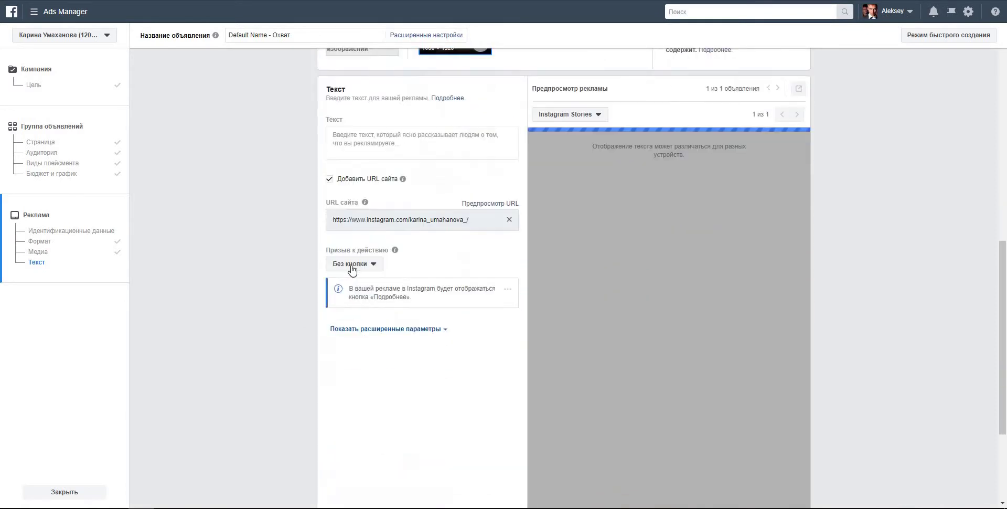
Set the call to action to Подробнее
left_click(353, 266)
scroll(363, 362, "down", 5)
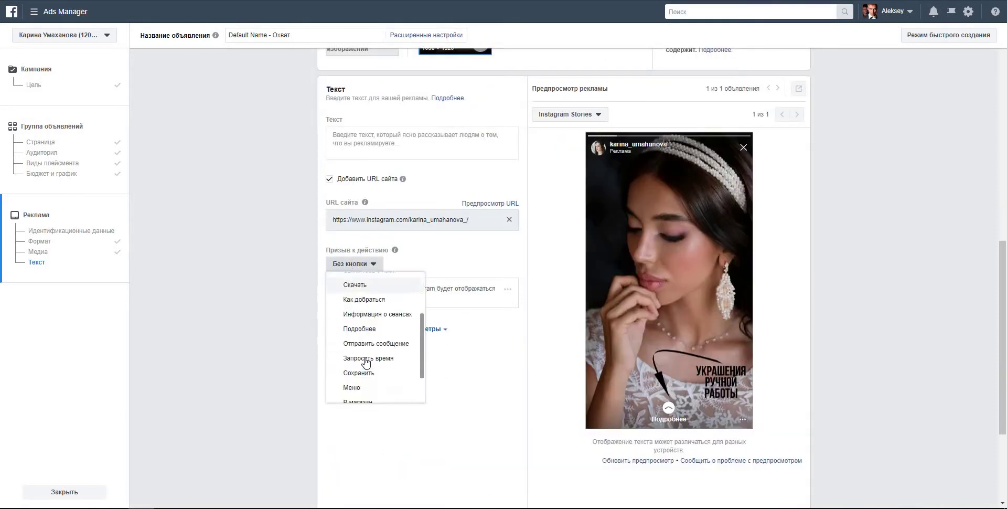
left_click(367, 396)
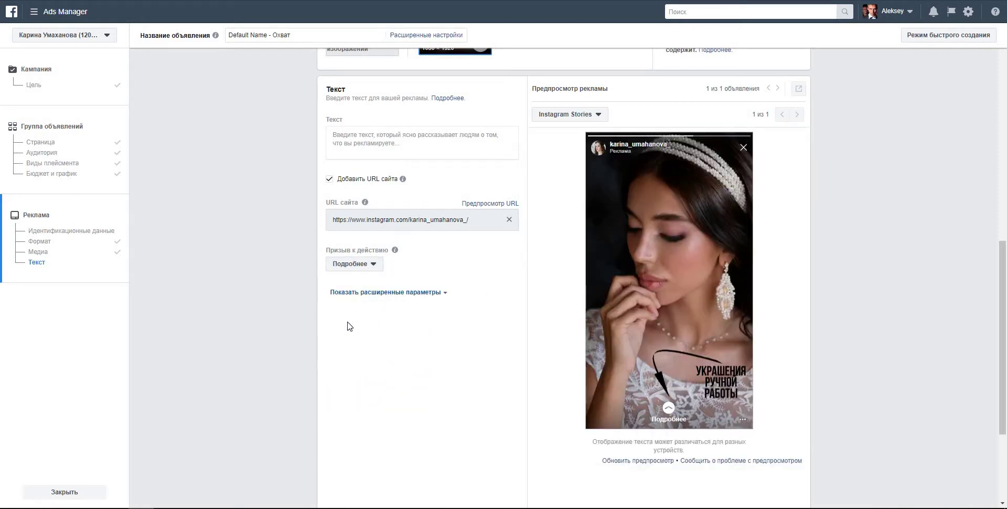
scroll(434, 373, "down", 2)
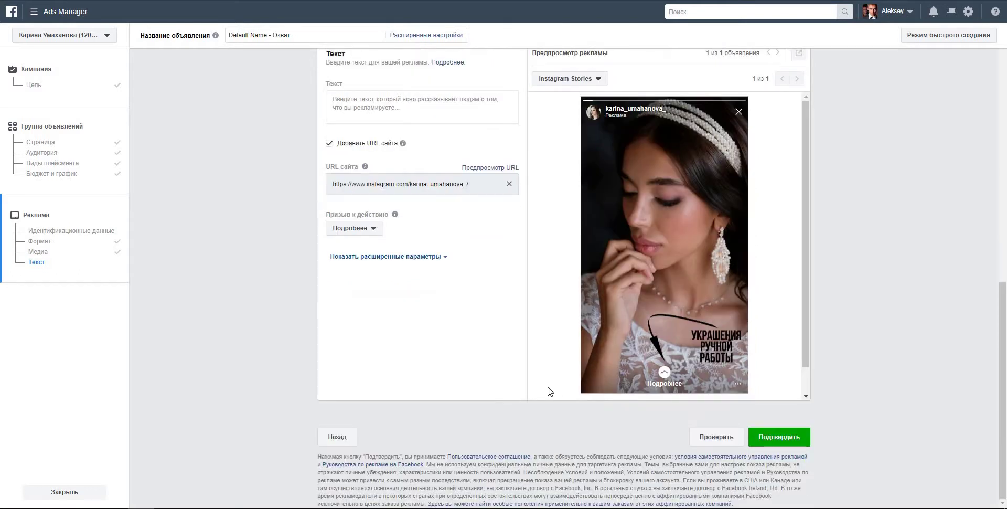
scroll(546, 389, "up", 10)
scroll(547, 389, "down", 10)
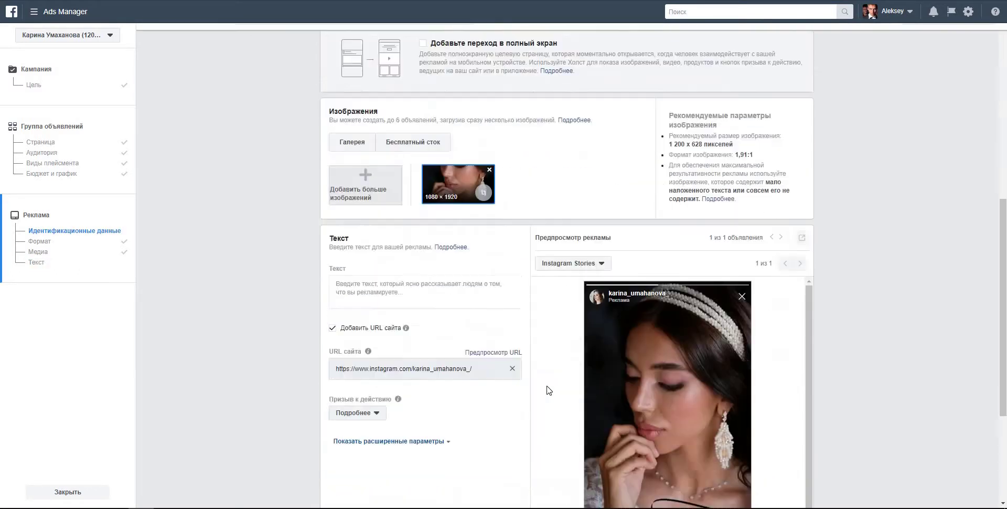
Confirm and publish the Reach campaign 'Охват продажи широкая сторис' for review
left_click(773, 438)
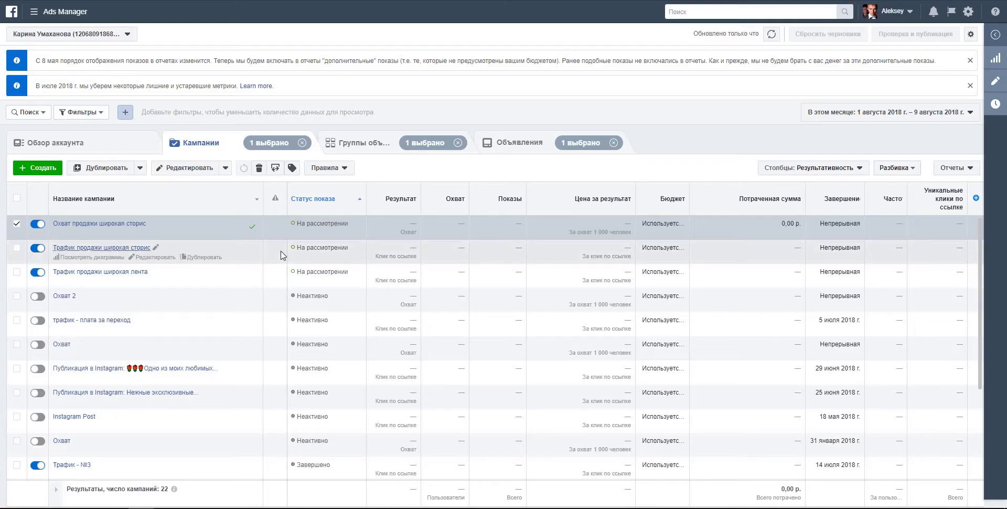
From the Audiences page, create an ad for the saved audience Аудитория Махачкала курс
left_click(50, 11)
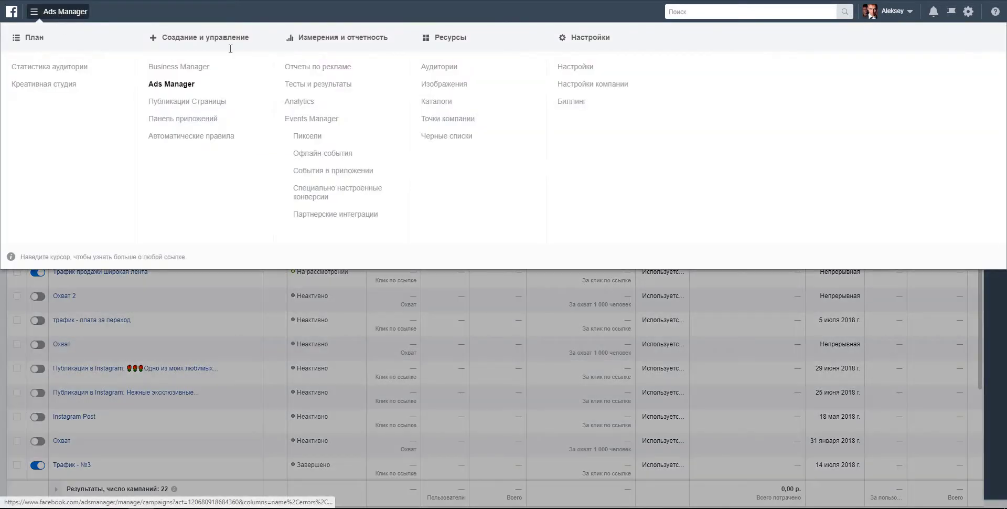
left_click(436, 69)
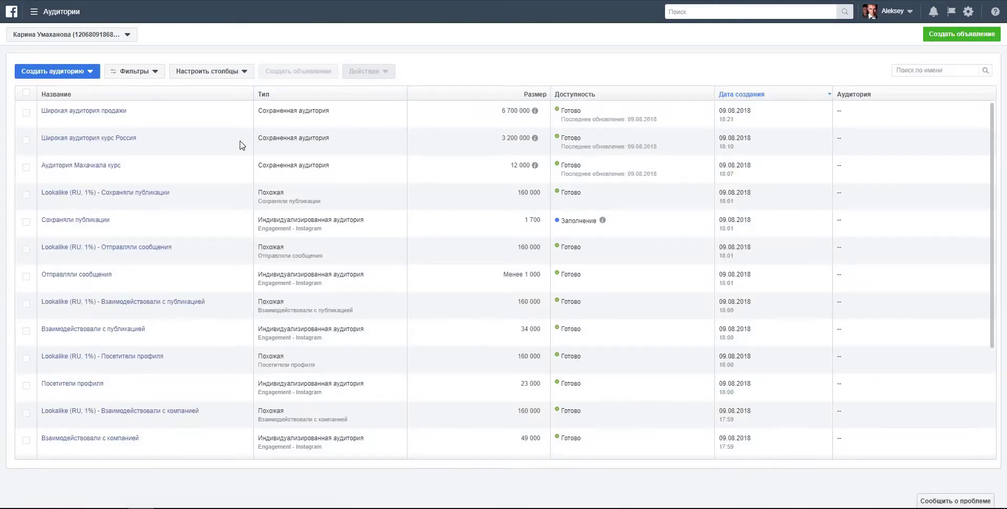
left_click(27, 168)
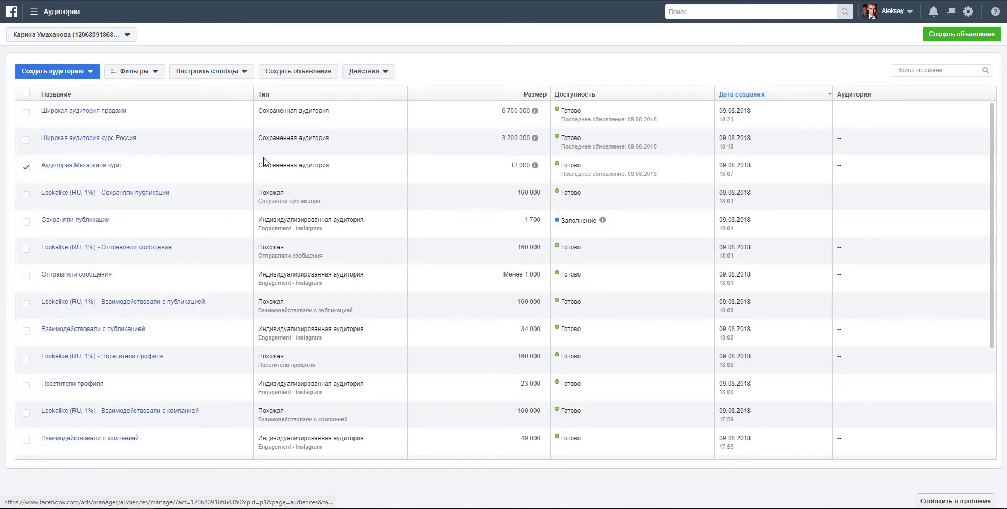
left_click(312, 74)
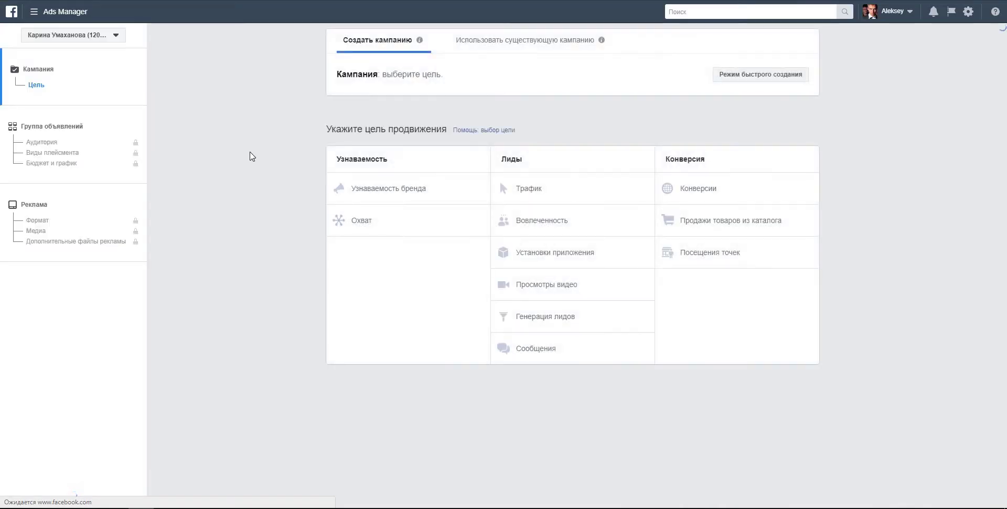
Pick the Трафик objective and name the campaign 'Трафик курс Махачкала лента'
left_click(546, 198)
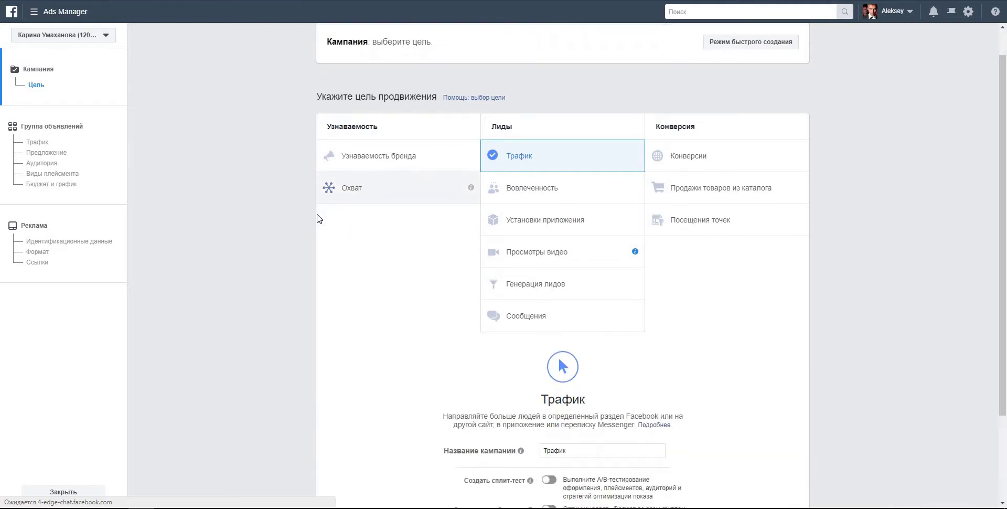
left_click(584, 339)
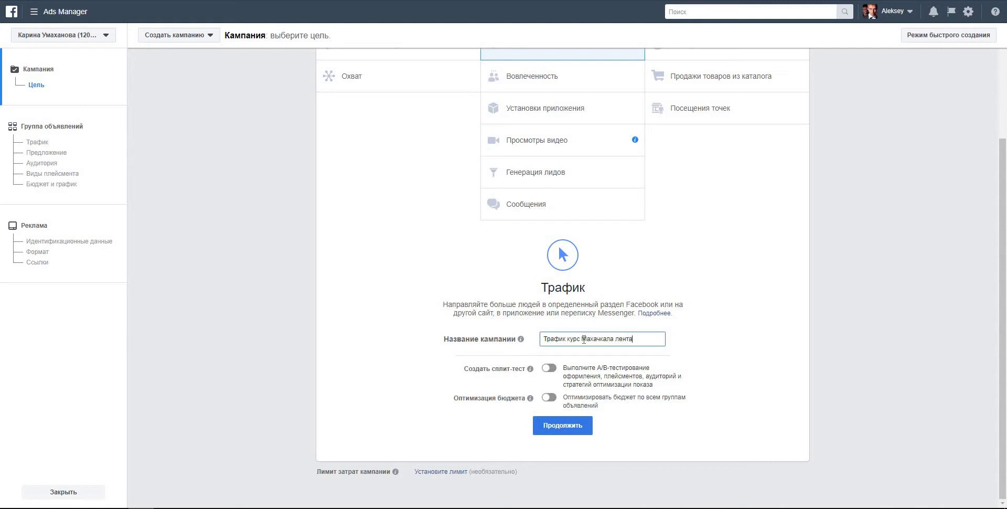
triple_click(577, 337)
key("ctrl+c")
left_click(418, 268)
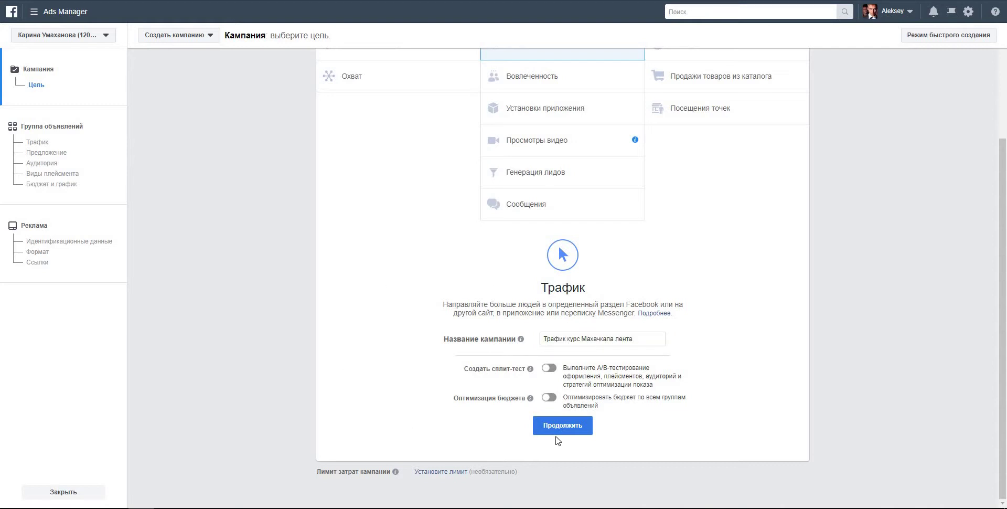
left_click(567, 426)
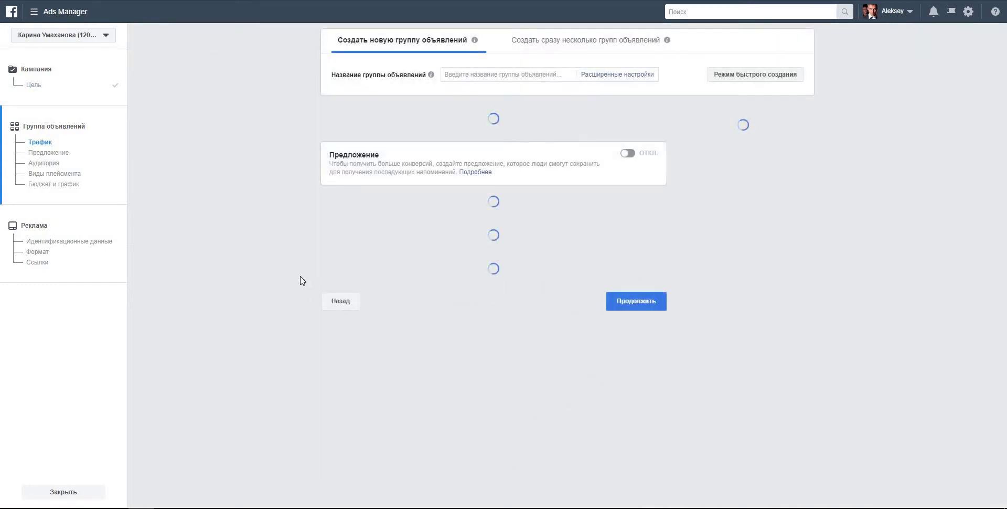
Give the ad set the campaign's name and keep only the Instagram feed placement
left_click(455, 74)
key("ctrl+v")
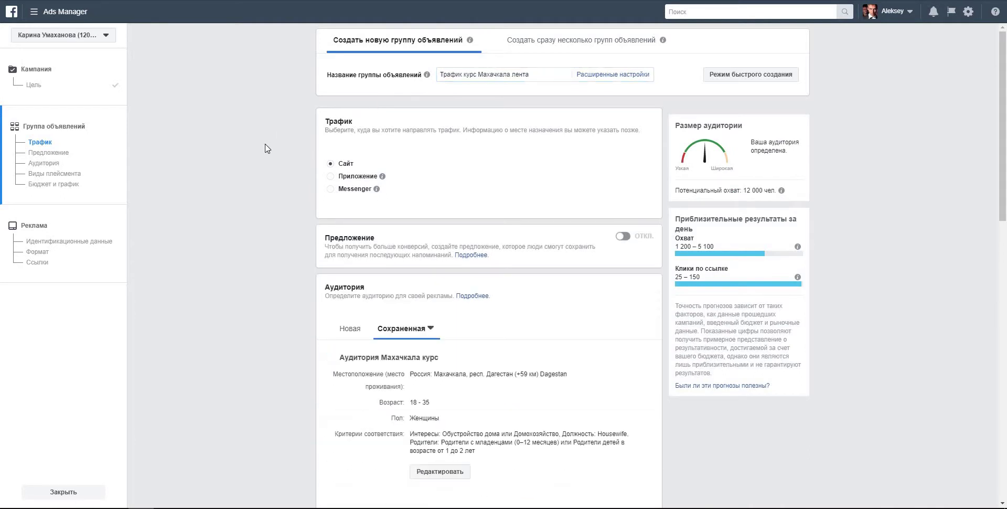
scroll(265, 150, "down", 7)
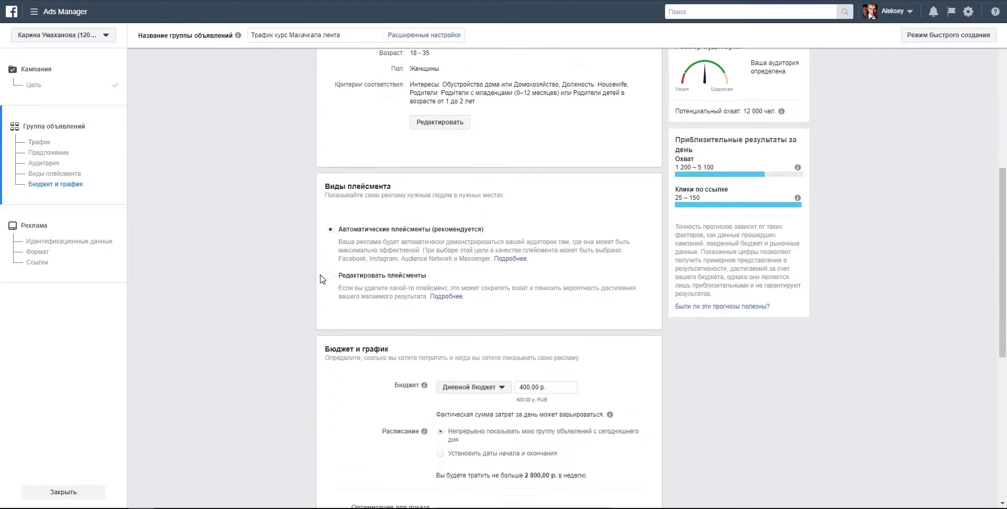
left_click(330, 275)
scroll(488, 257, "down", 3)
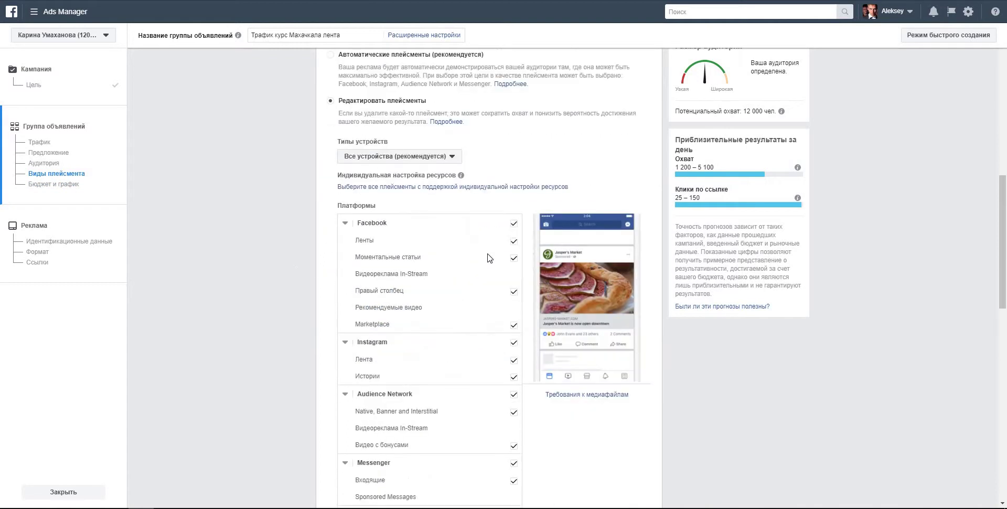
left_click(514, 223)
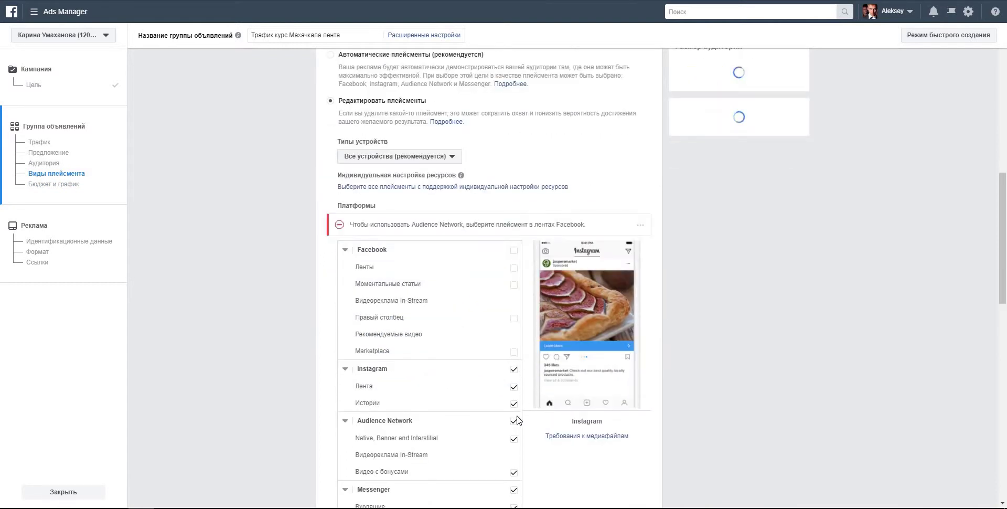
left_click(514, 403)
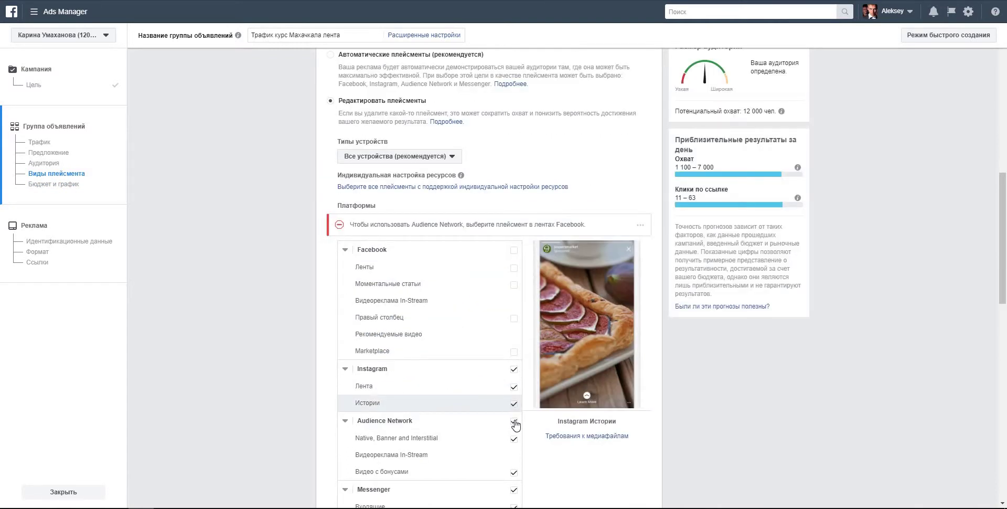
left_click(514, 472)
left_click(514, 489)
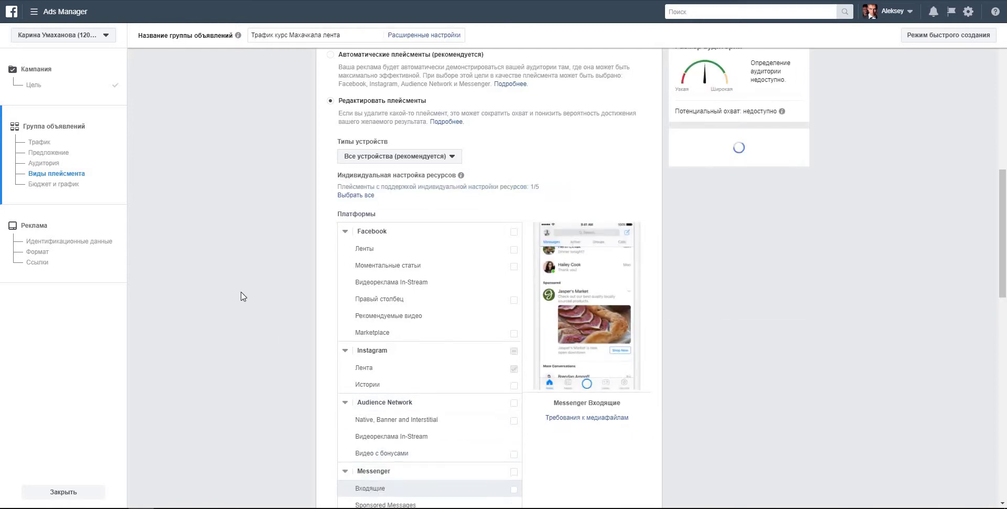
scroll(269, 276, "down", 11)
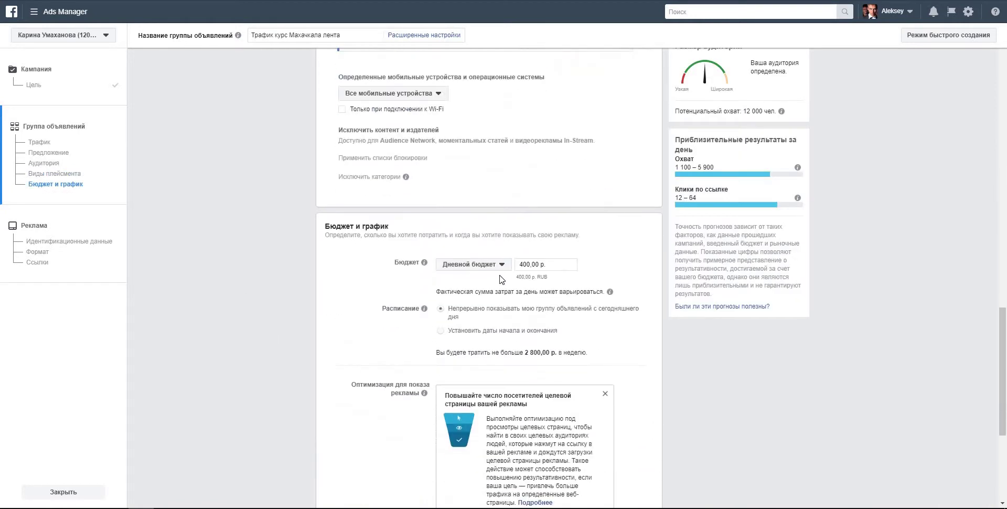
Set the daily budget to 100 р. and proceed to the ad
left_click(524, 264)
key("BackSpace")
type("1")
left_click(306, 294)
scroll(358, 295, "down", 5)
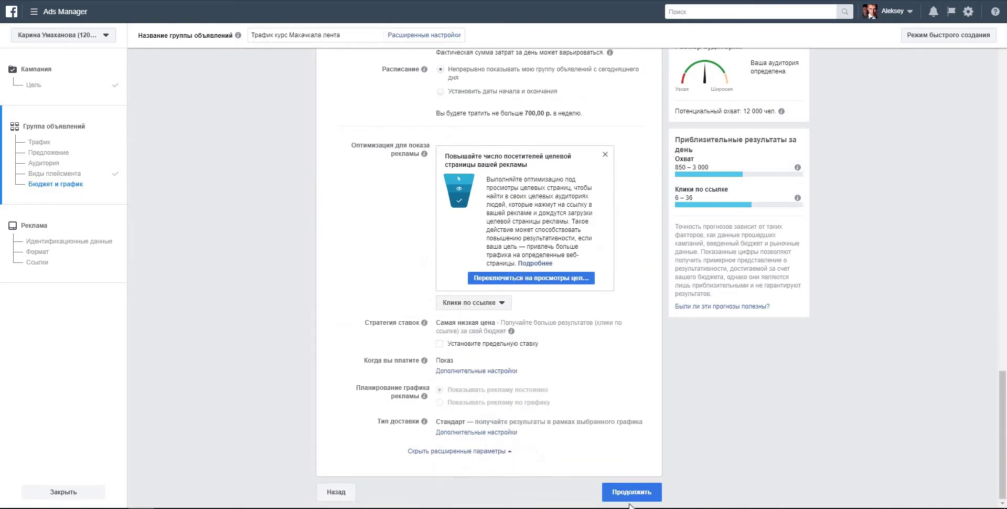
key("Return")
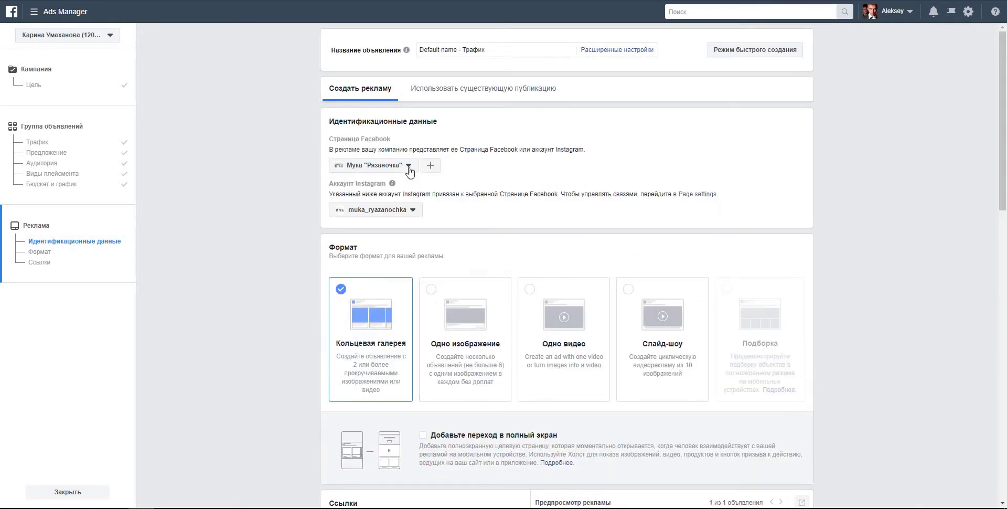
Select the Короны ,ободки ручная работа page for the ad
left_click(408, 165)
left_click(338, 181)
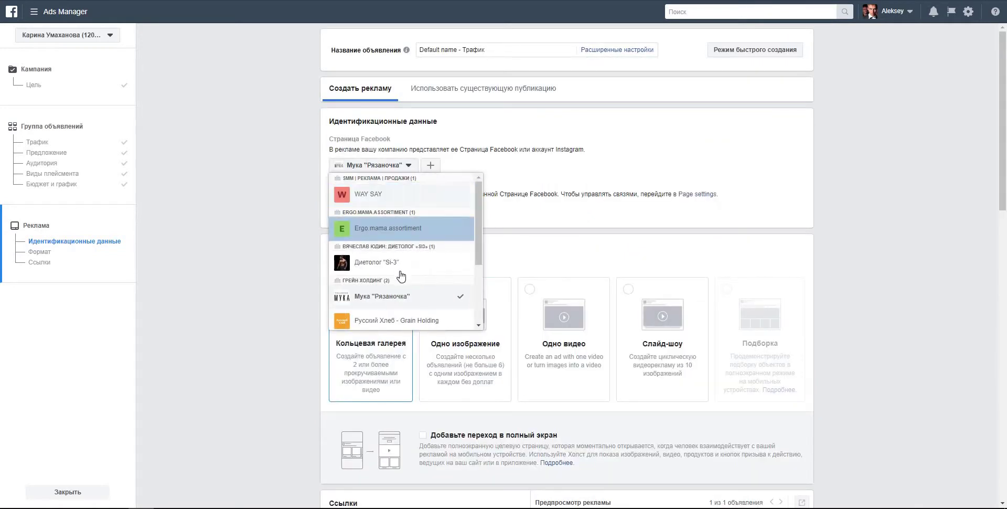
scroll(419, 278, "down", 3)
left_click(393, 318)
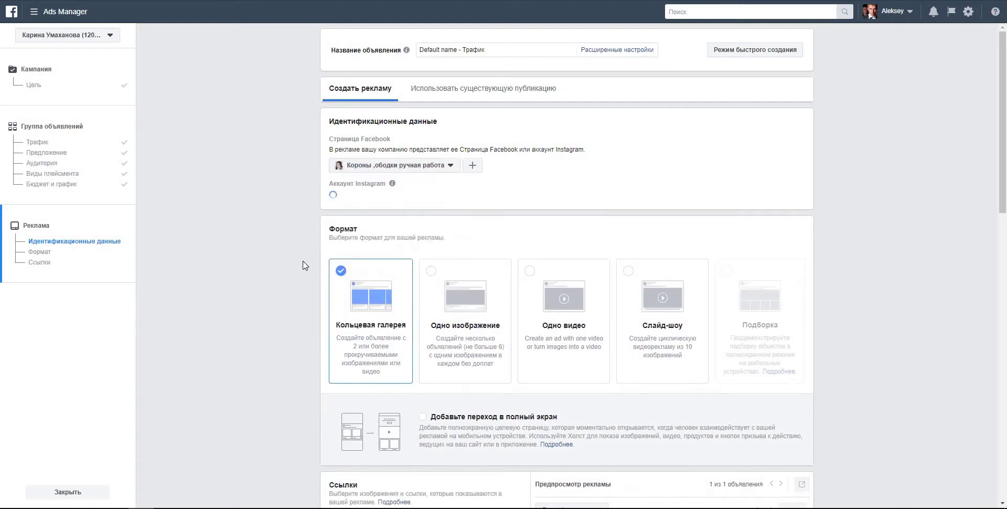
Make it a single-image ad using image 1, the 1080 × 1080 НАБИРАЮ УЧЕНИЦ banner
left_click(436, 305)
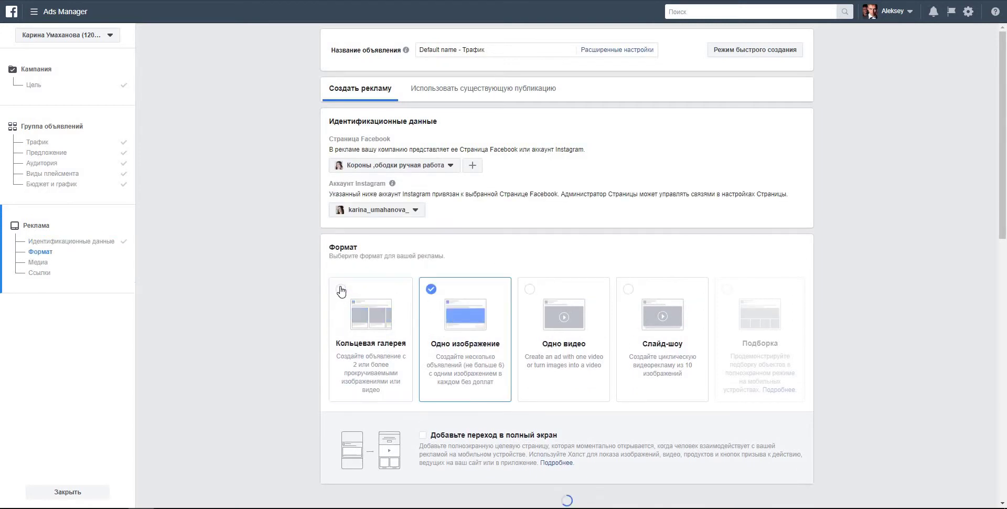
scroll(312, 288, "down", 5)
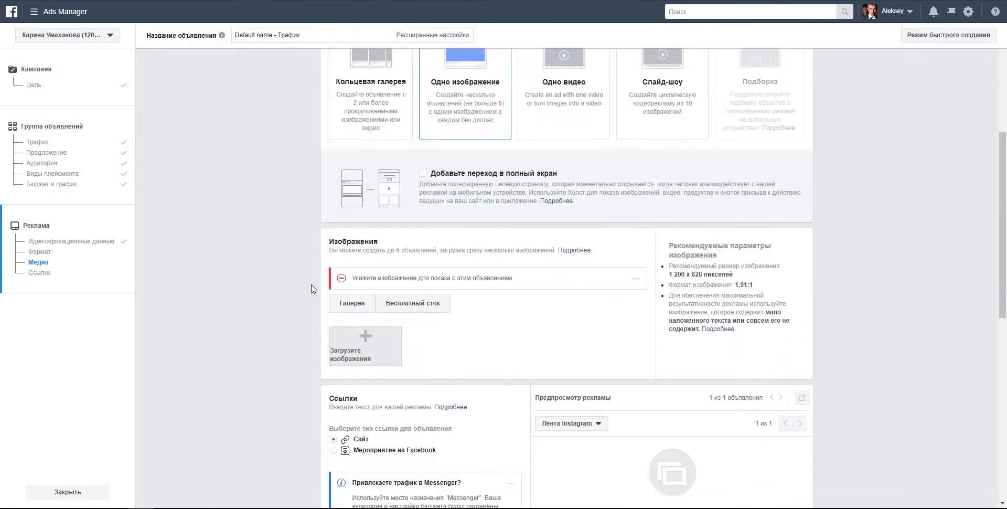
left_click(367, 341)
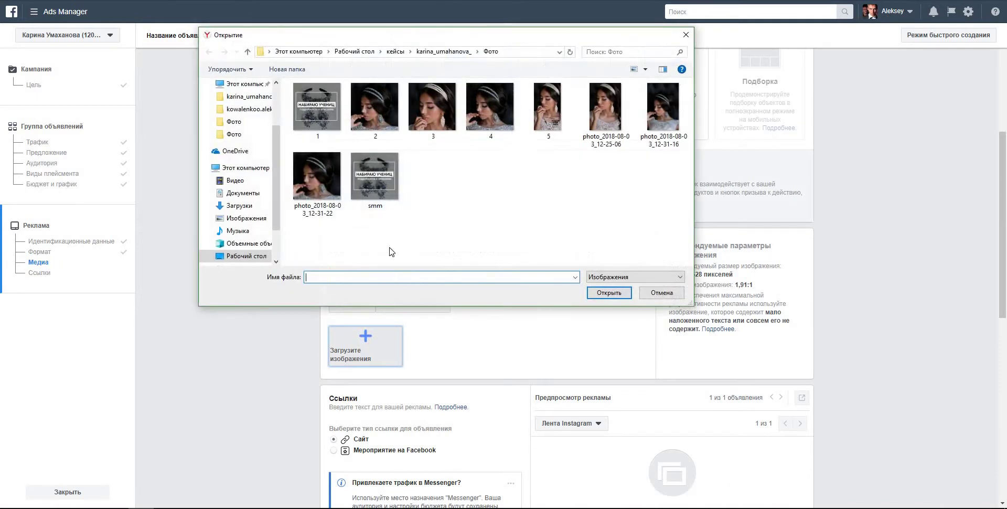
double_click(320, 112)
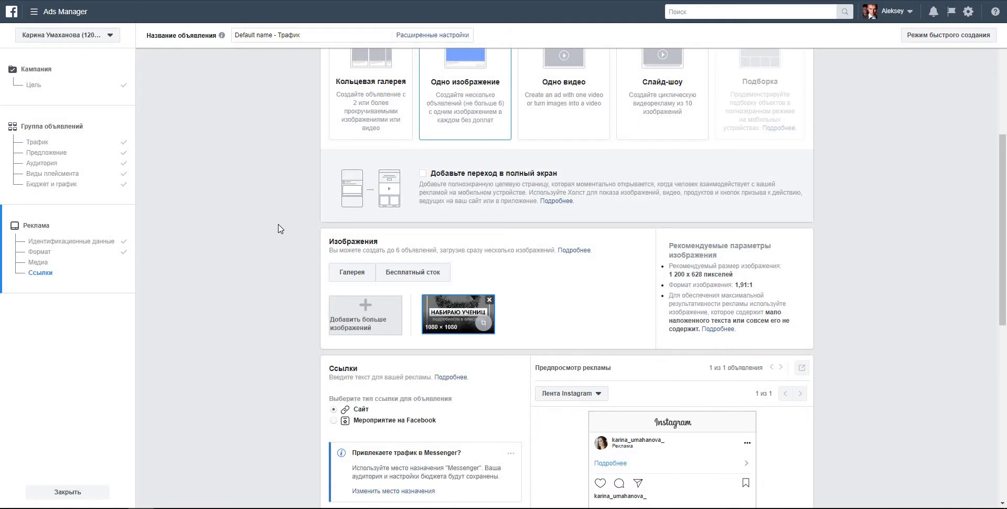
scroll(278, 228, "down", 3)
scroll(264, 240, "down", 2)
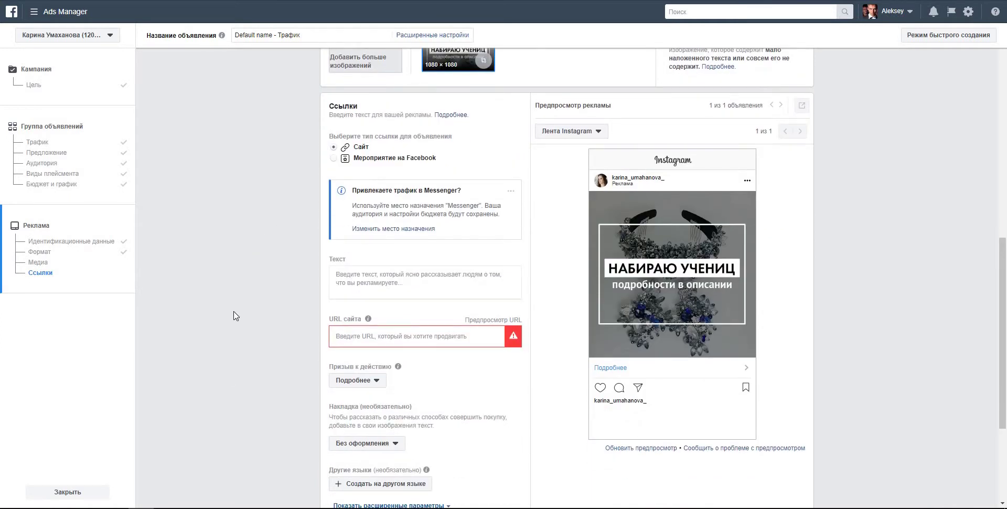
Copy the ТЕКСТ 3 ad copy with its 9000–19000 руб. tiers from Word
key("alt+Tab")
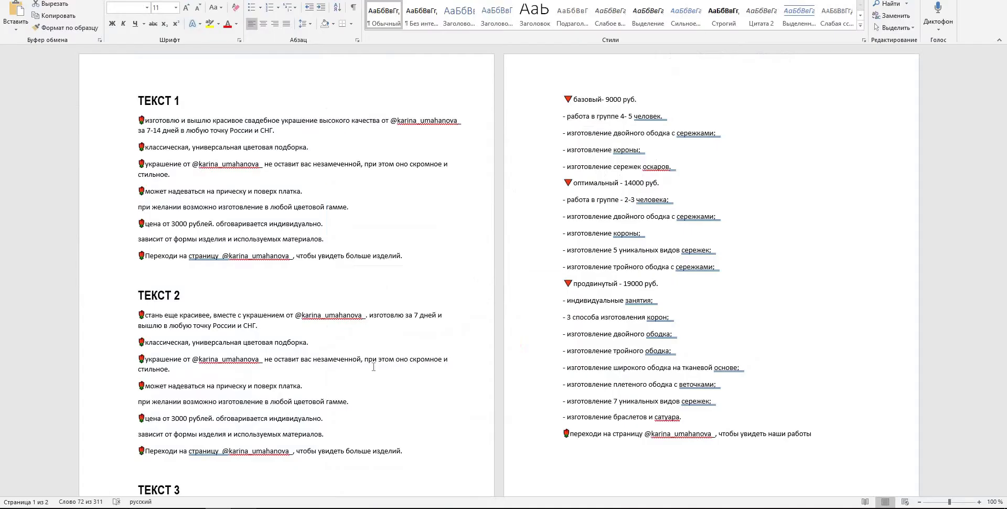
scroll(139, 362, "down", 5)
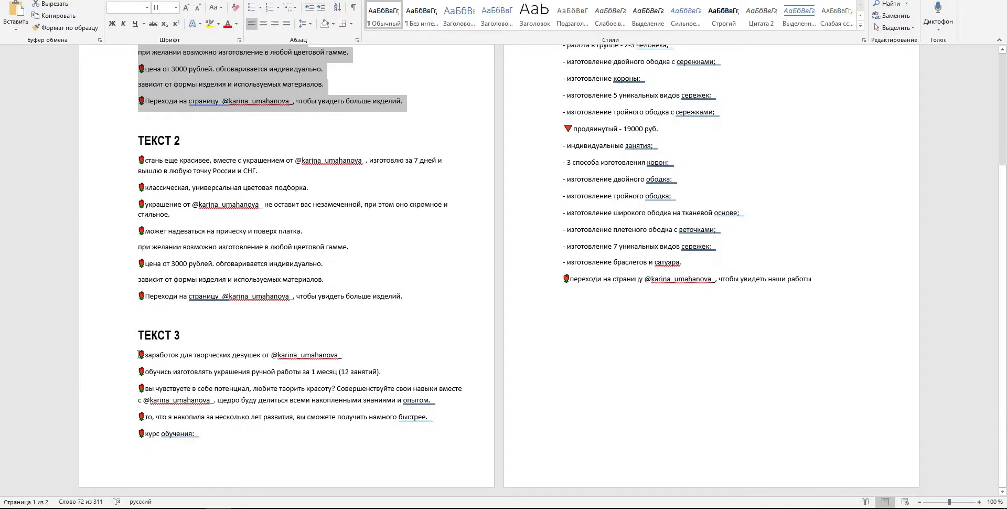
left_click_drag(139, 354, 814, 280)
key("ctrl+c")
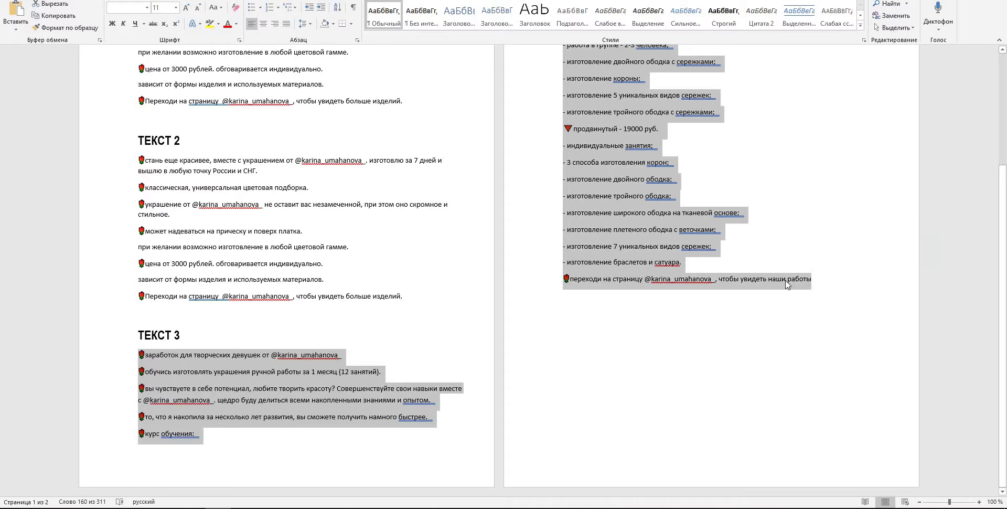
key("alt+Tab")
left_click(372, 273)
Paste the ТЕКСТ 3 copy into the ad text and remove the trailing blank line
key("ctrl+v")
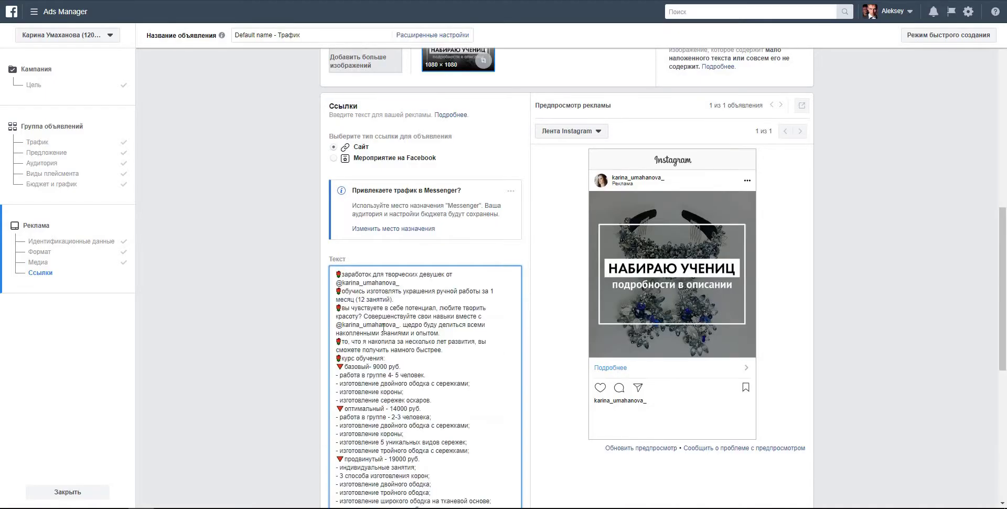
scroll(385, 332, "down", 3)
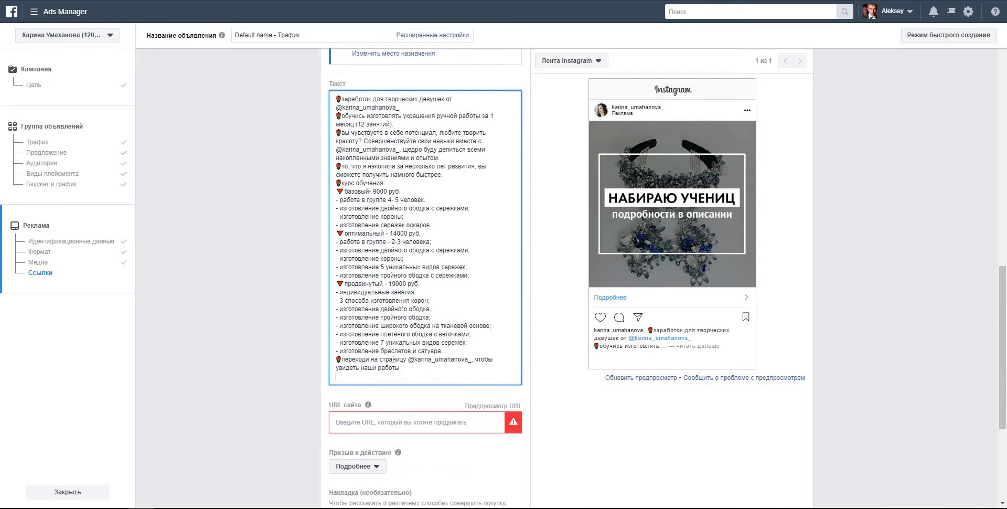
key("BackSpace")
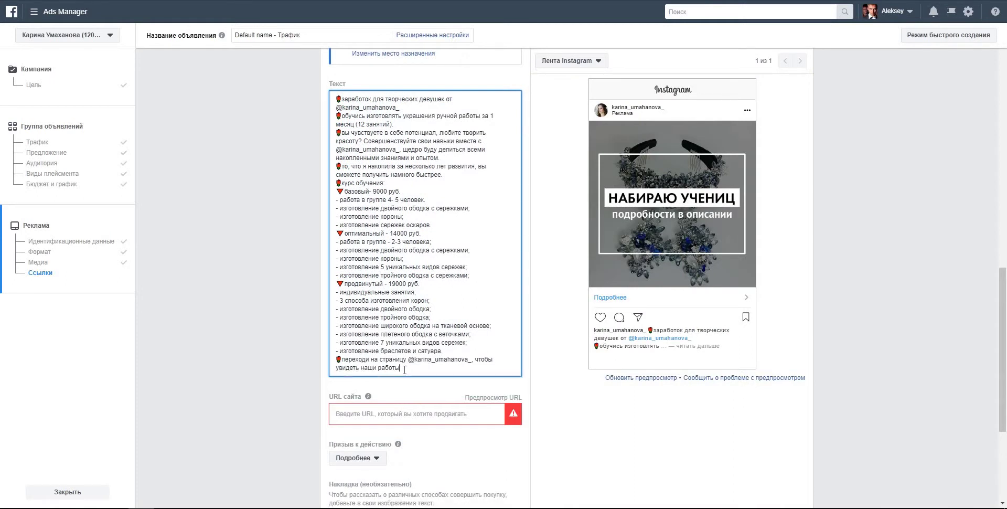
Set the website URL to the Instagram profile address copied from its browser tab
key("ctrl+Tab")
key("ctrl+l")
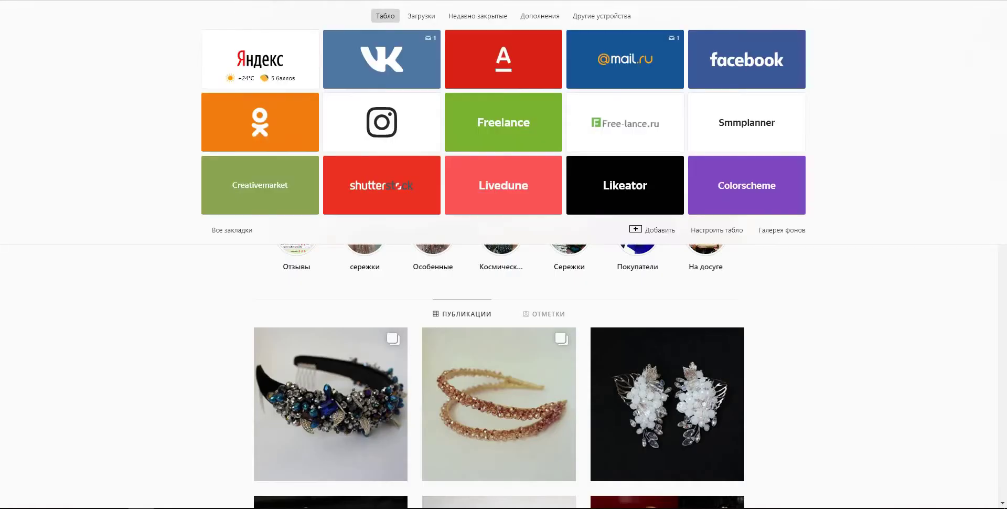
key("ctrl+Tab")
left_click(367, 414)
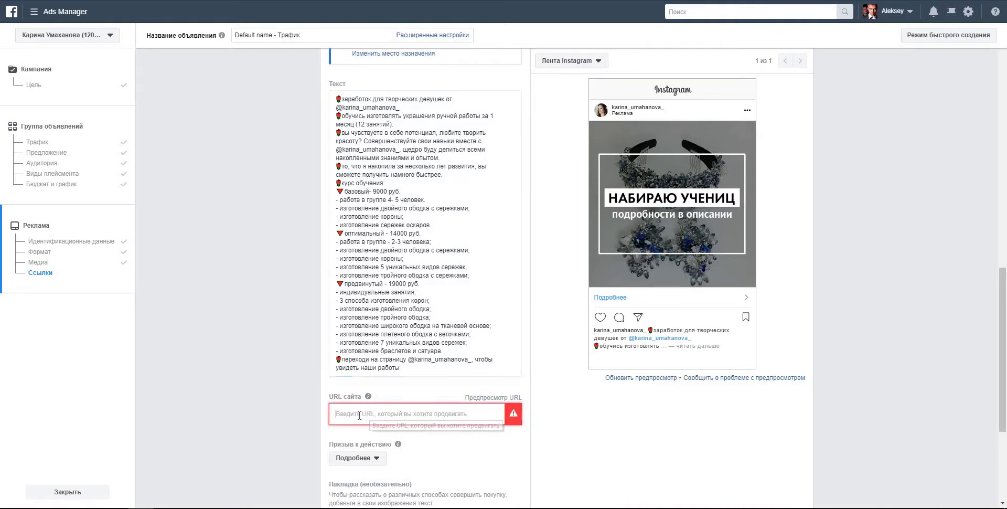
key("ctrl+v")
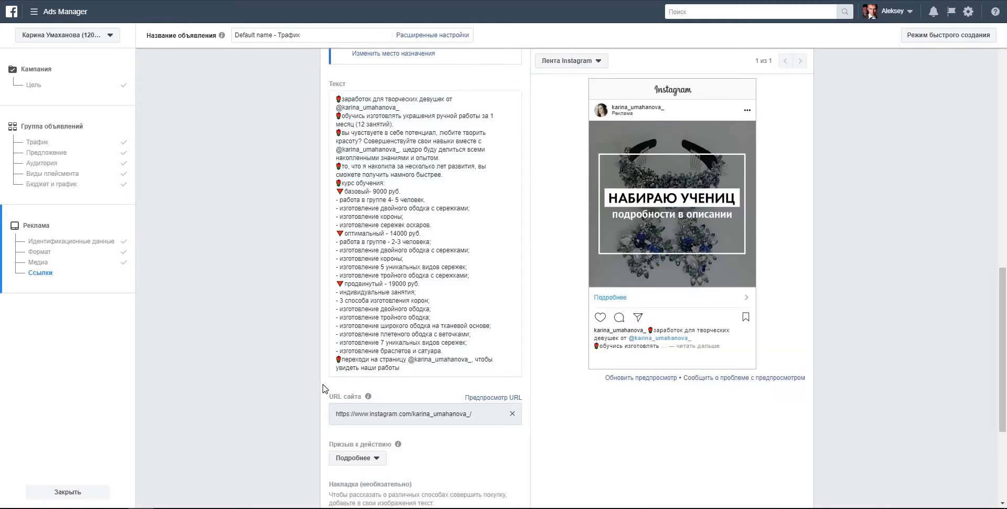
scroll(323, 388, "down", 3)
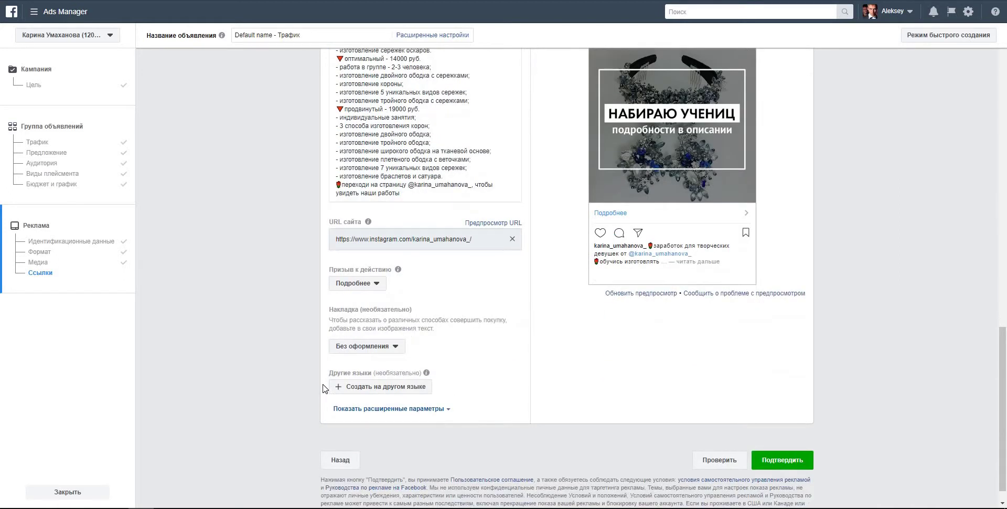
scroll(323, 389, "up", 15)
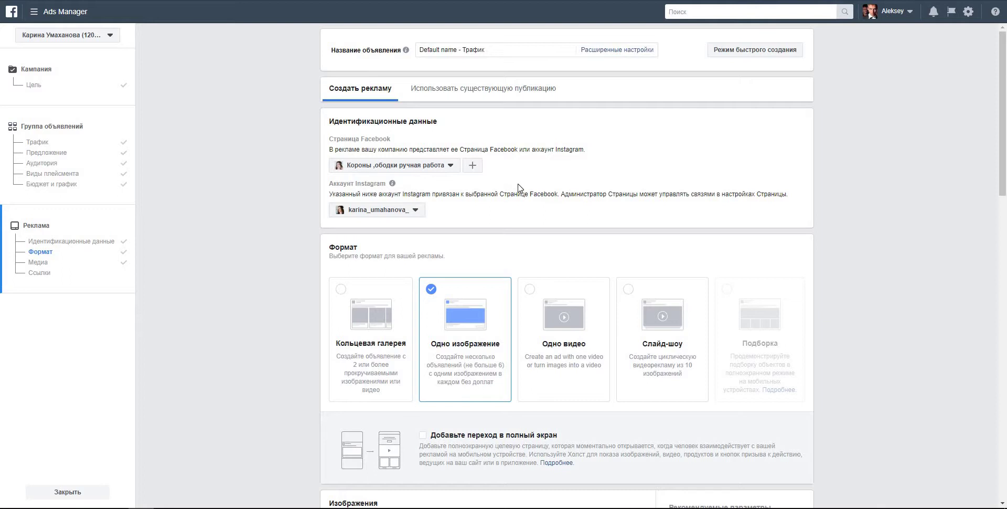
scroll(253, 190, "down", 10)
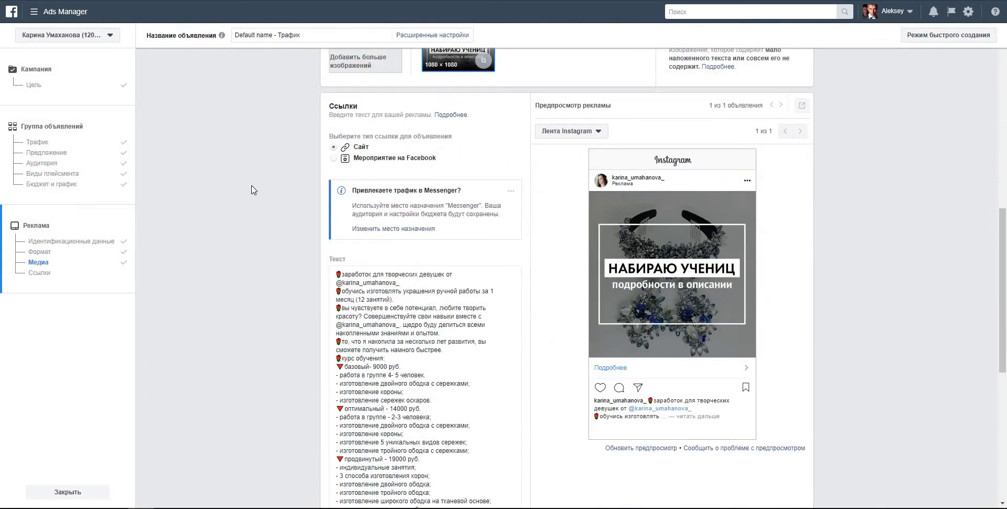
scroll(252, 192, "down", 7)
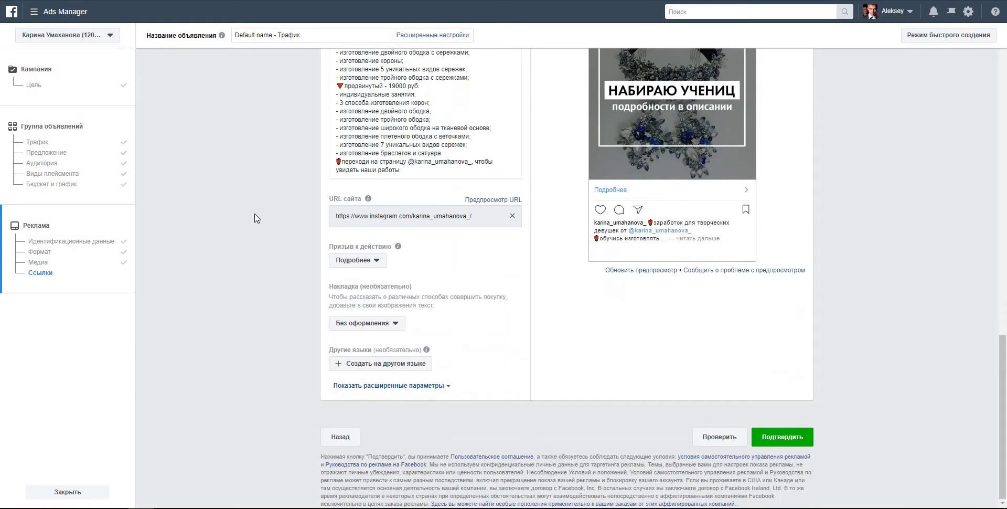
Publish the Трафик курс Махачкала лента ad and select the Широкая аудитория курс Россия saved audience
left_click(761, 436)
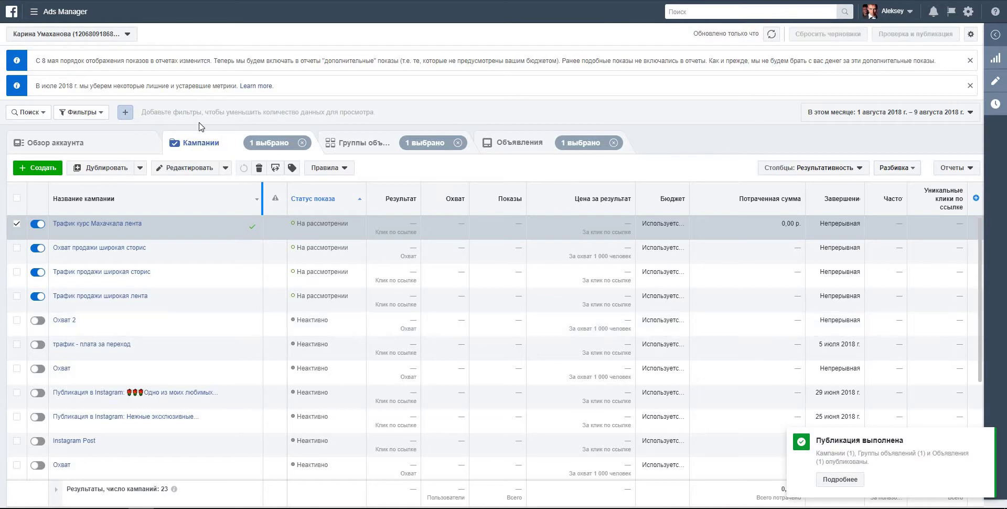
left_click(40, 11)
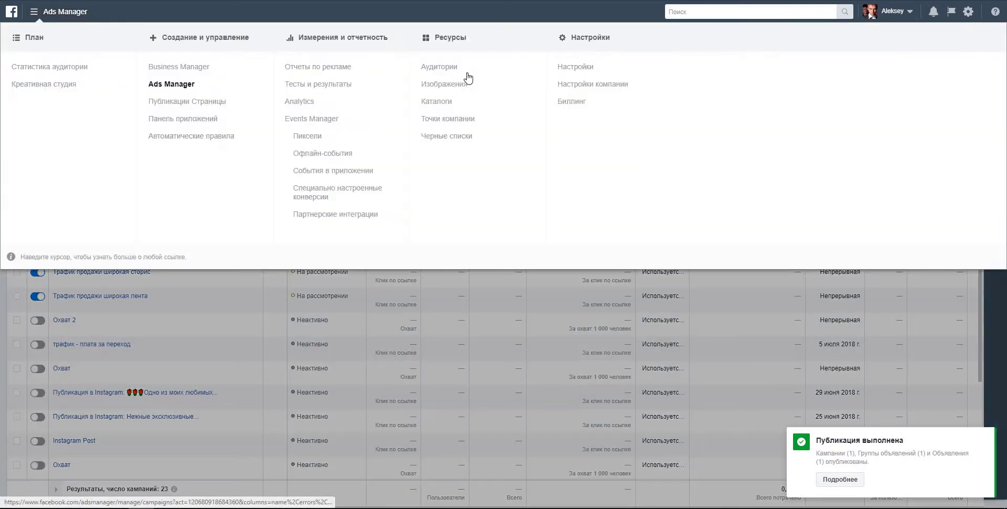
left_click(439, 67)
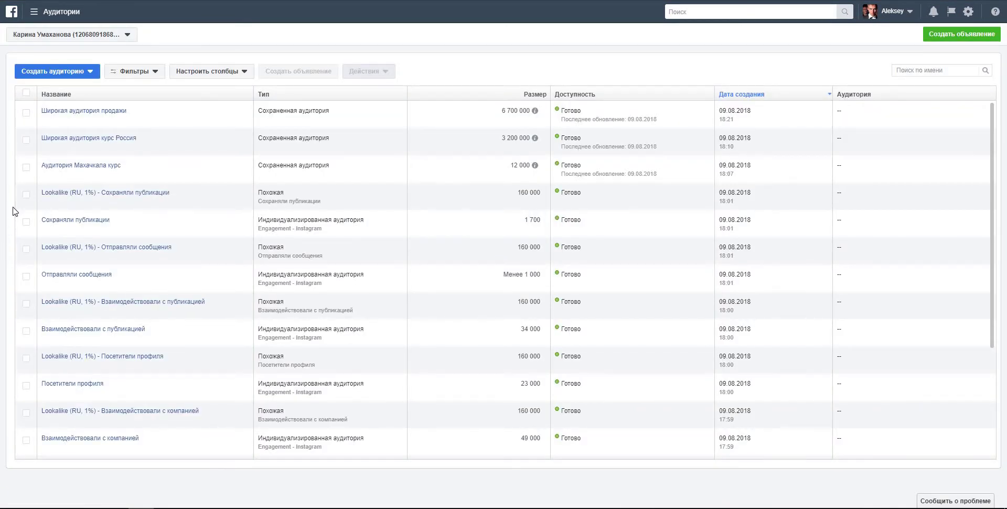
left_click(26, 140)
Start a new ad from that audience with Охват (Reach) as the campaign objective
left_click(299, 71)
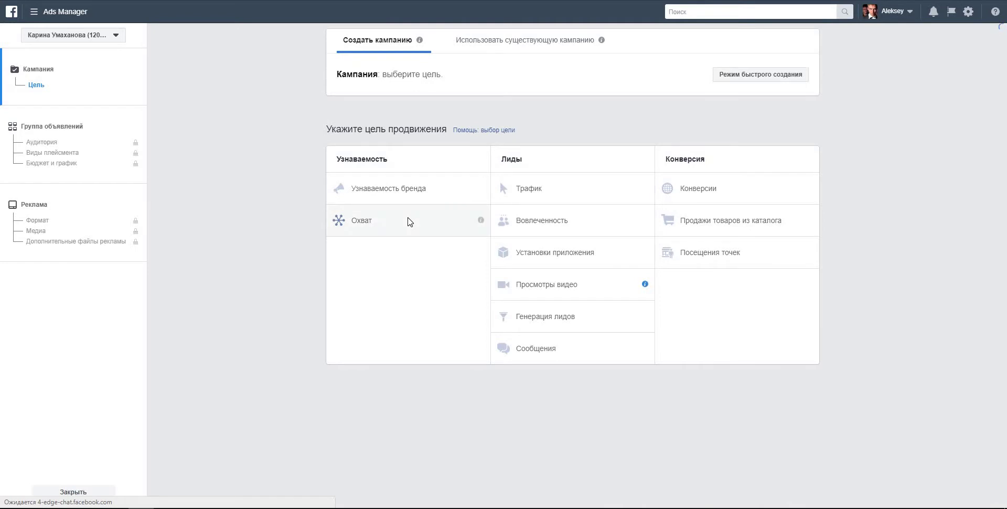
left_click(409, 218)
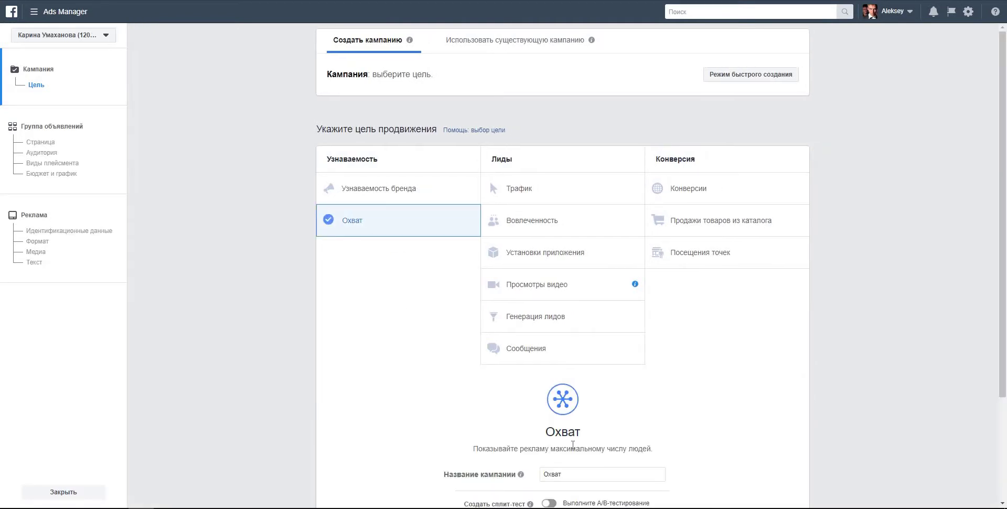
Name the campaign 'Охват курс широкая Россия лента', copy the name, and continue
scroll(573, 445, "down", 3)
left_click(577, 340)
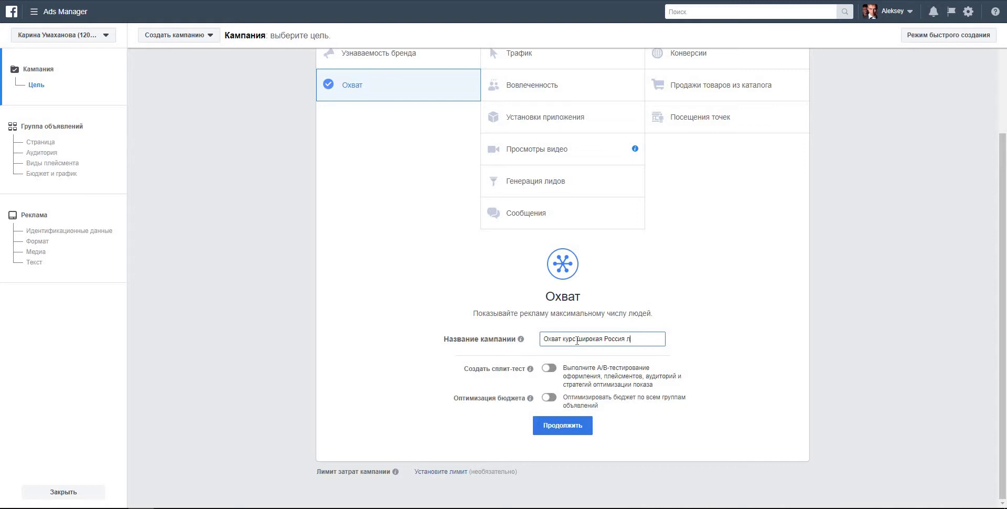
key("ctrl+a")
key("ctrl+c")
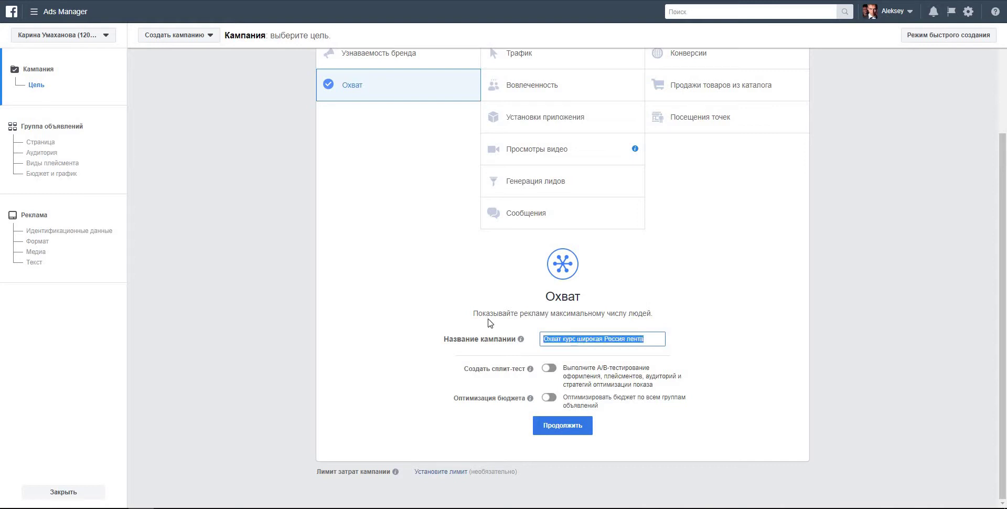
left_click(559, 427)
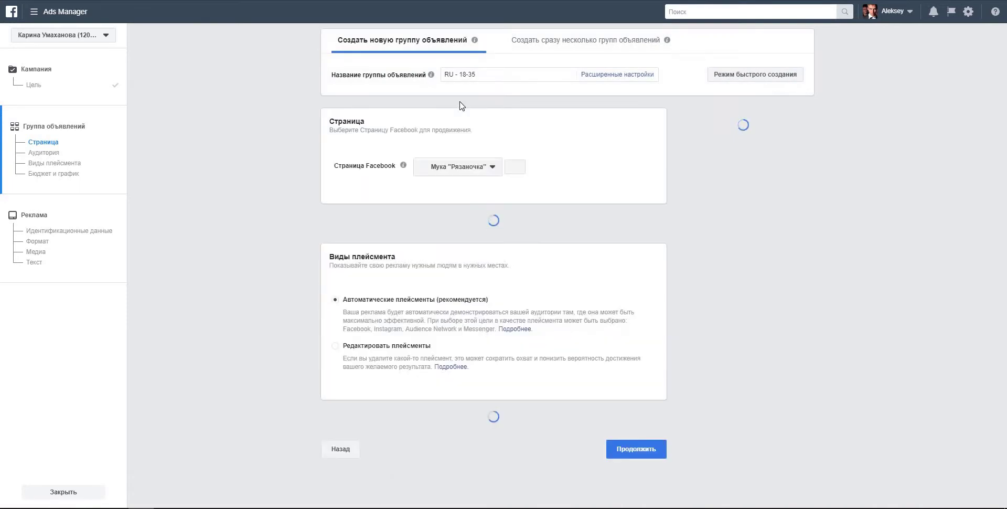
Name the ad set 'Охват курс широкая Россия лента' and promote the Короны ,ободки ручная работа page
left_click_drag(473, 75, 453, 74)
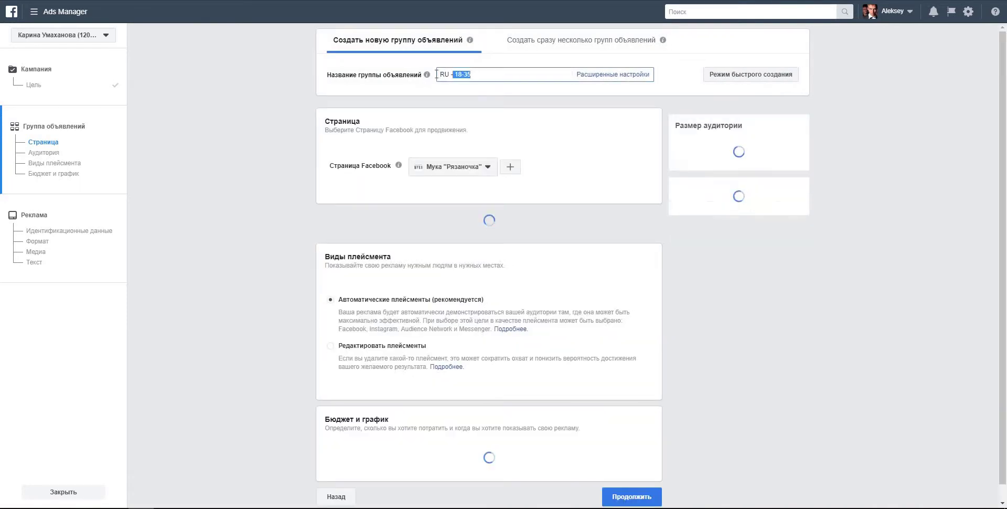
key("ctrl+a")
key("ctrl+v")
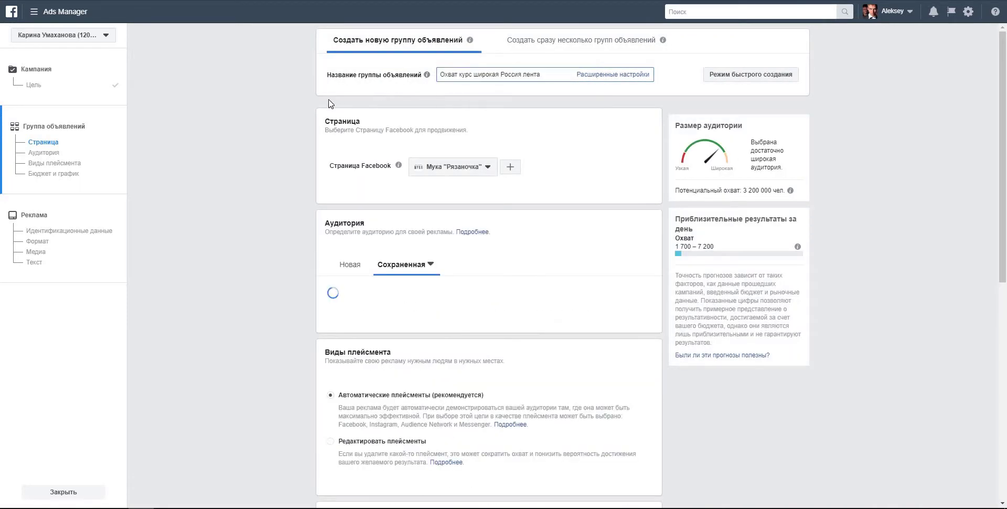
left_click(435, 167)
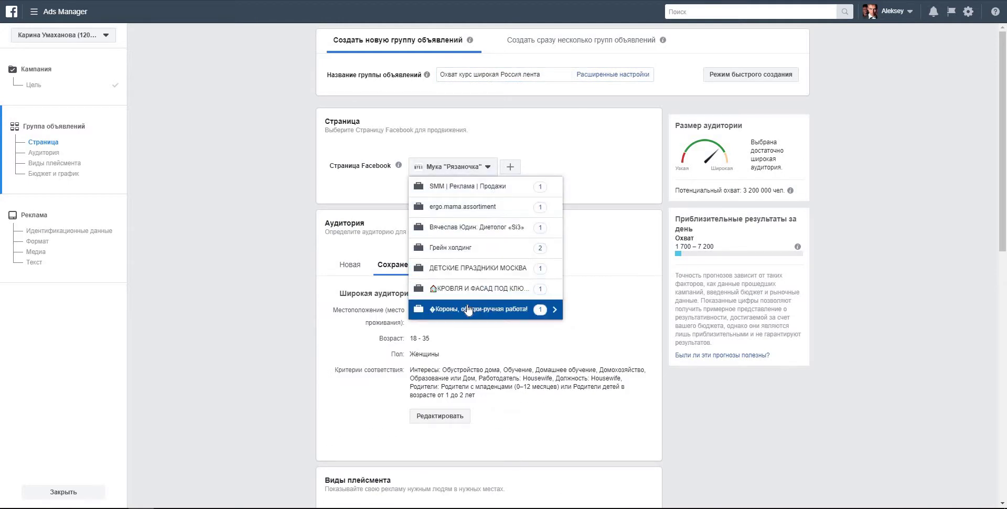
left_click(465, 309)
left_click(475, 212)
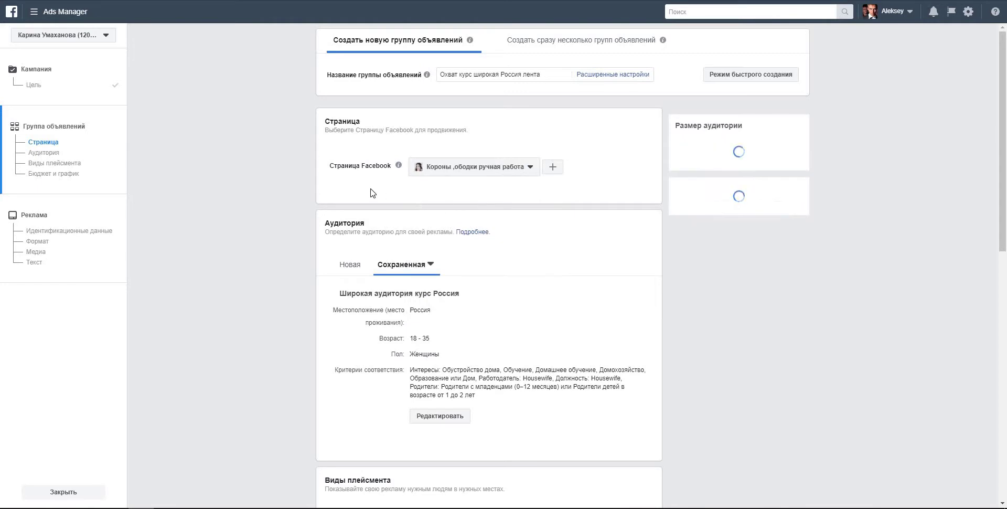
Exclude Facebook, Instagram Stories, Audience Network and Messenger placements, leaving only the Instagram feed
scroll(370, 192, "down", 7)
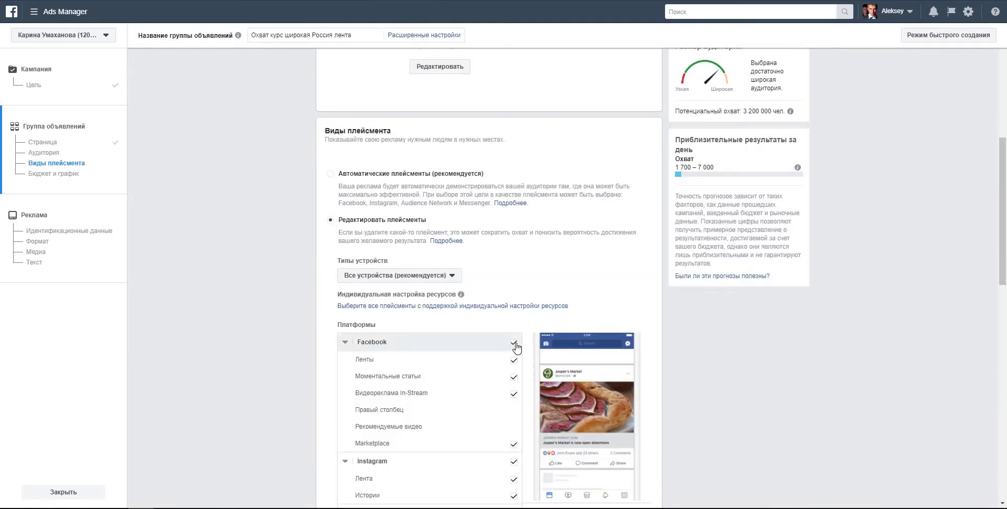
left_click(515, 342)
scroll(519, 315, "down", 5)
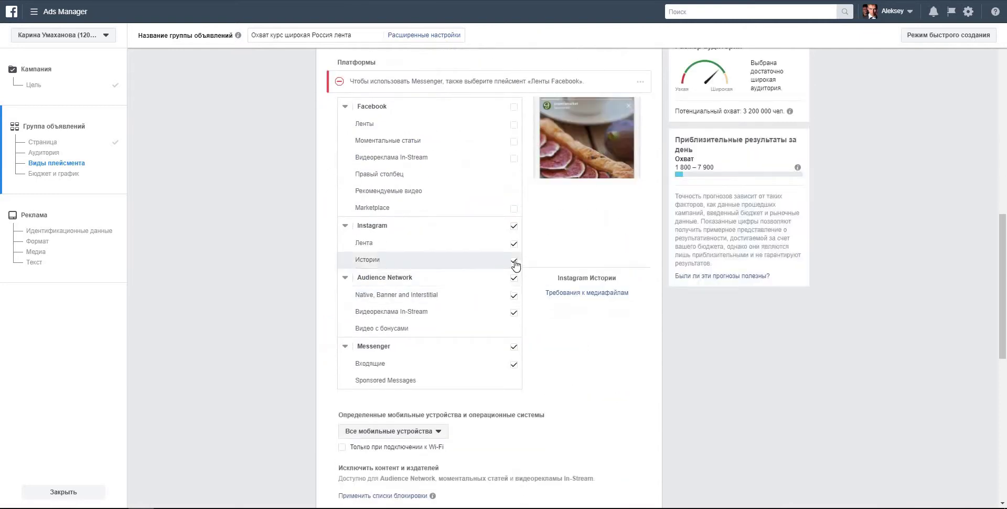
left_click(514, 260)
left_click(514, 279)
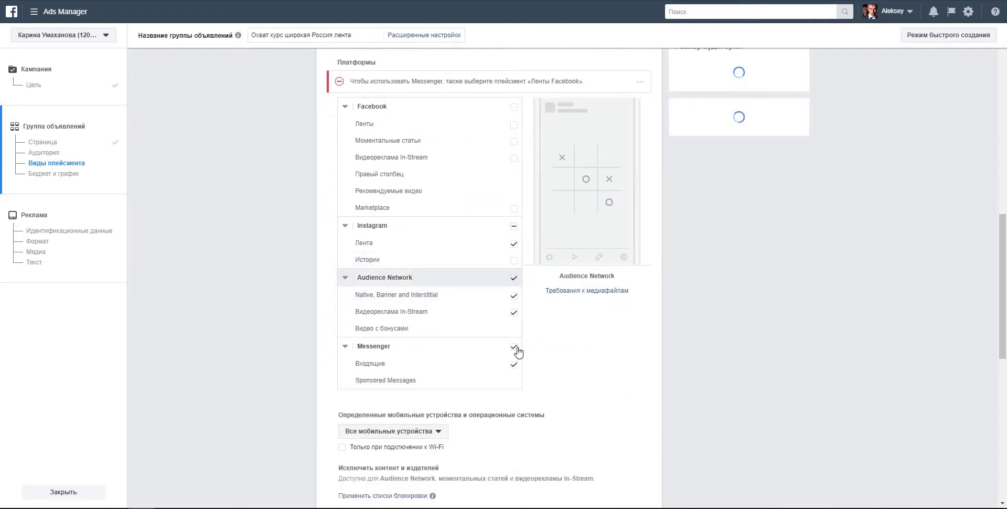
left_click(498, 345)
scroll(313, 270, "down", 5)
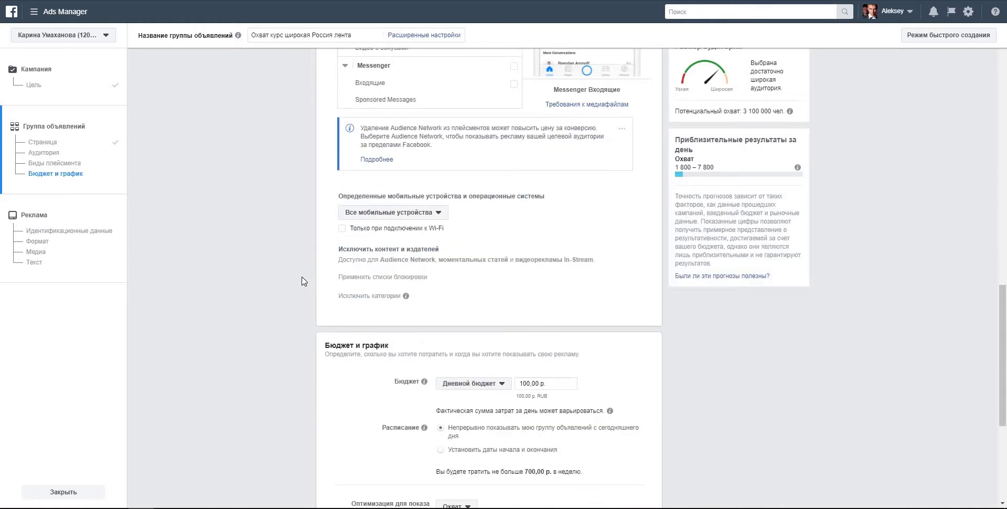
scroll(307, 283, "down", 5)
left_click(631, 492)
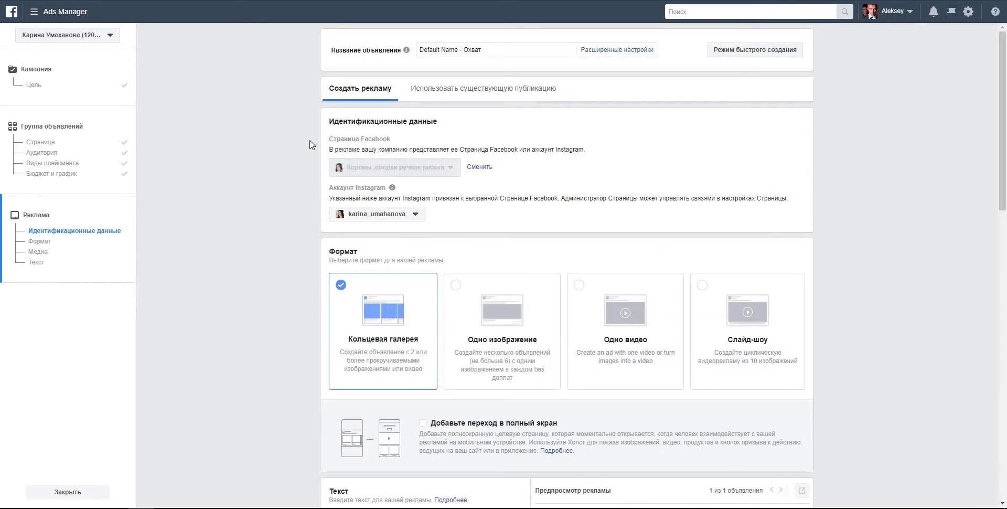
Switch to a single-image ad and replace the old picture with the НАБИРАЮ УЧЕНИЦ image
scroll(315, 206, "down", 2)
left_click(455, 199)
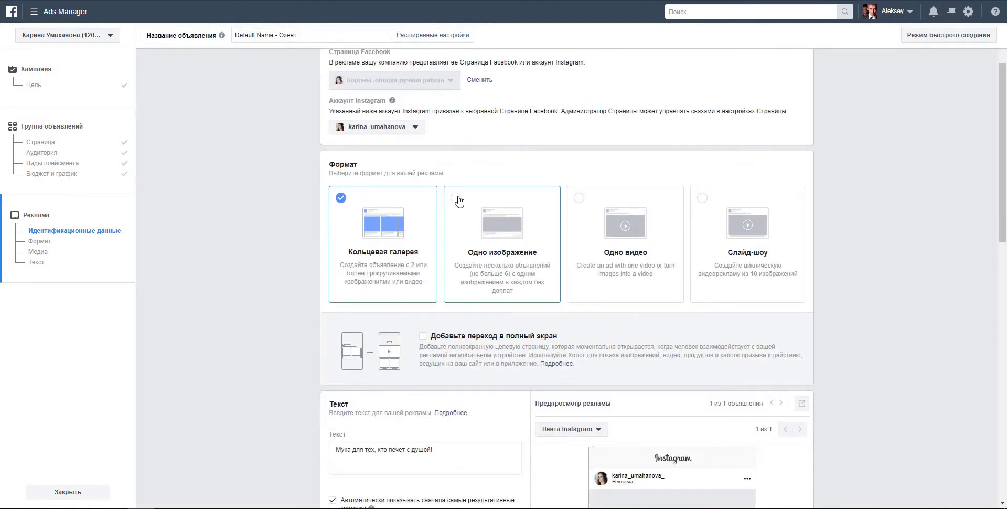
scroll(292, 202, "down", 5)
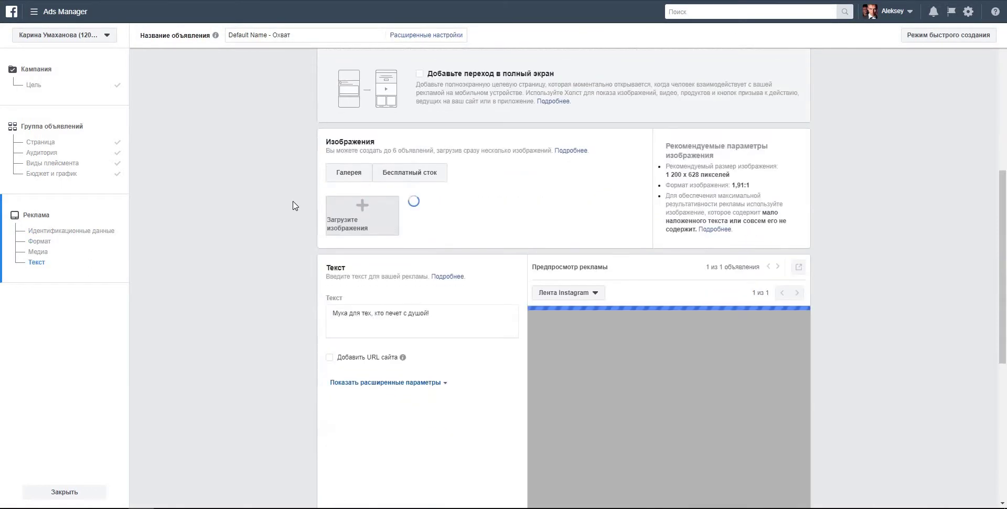
left_click(486, 200)
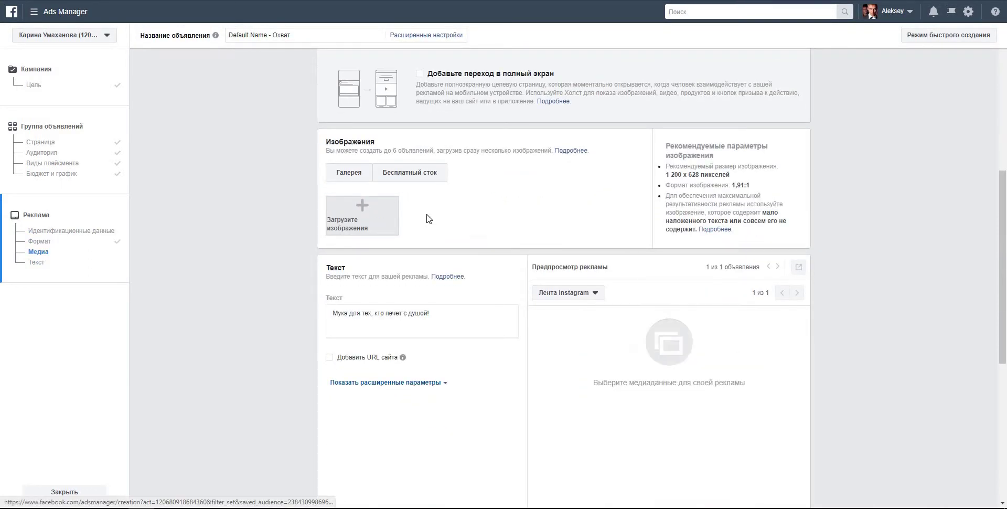
left_click(388, 220)
double_click(313, 114)
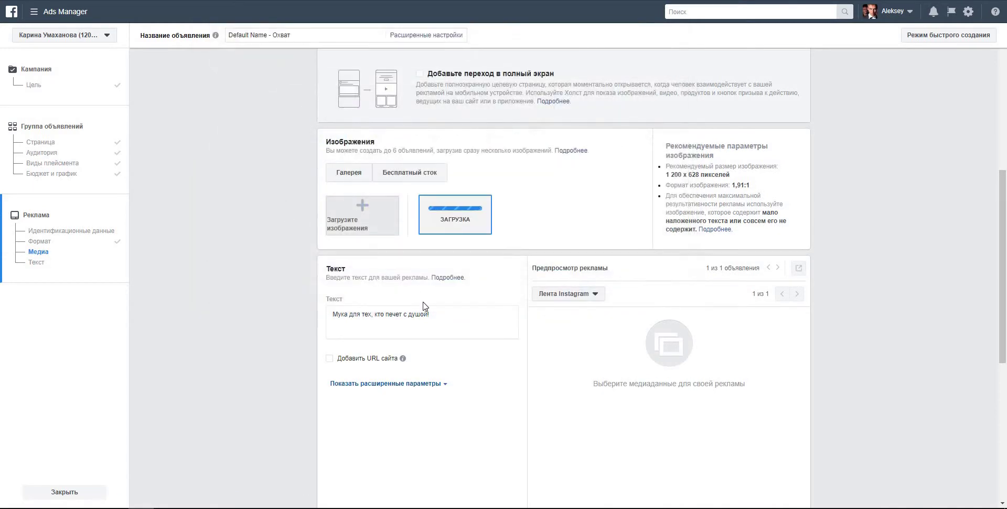
Replace the old ad text with the course description copied from the Word document
left_click_drag(435, 314, 290, 318)
key("BackSpace")
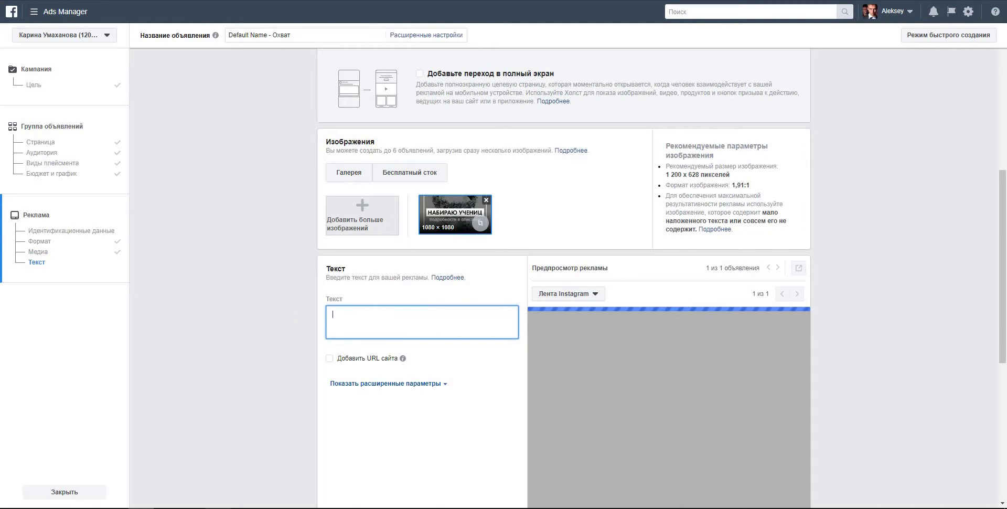
mouse_move(218, 508)
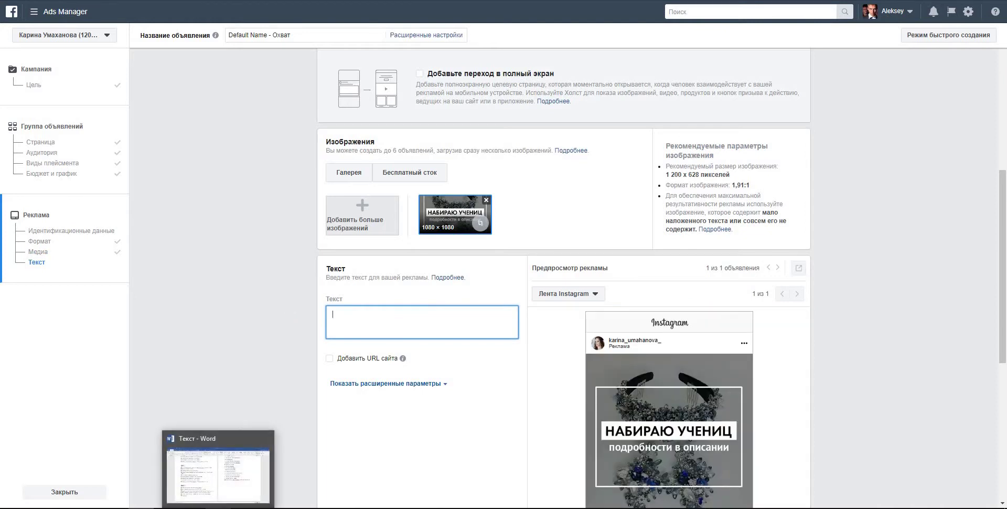
left_click(219, 472)
key("alt+Tab")
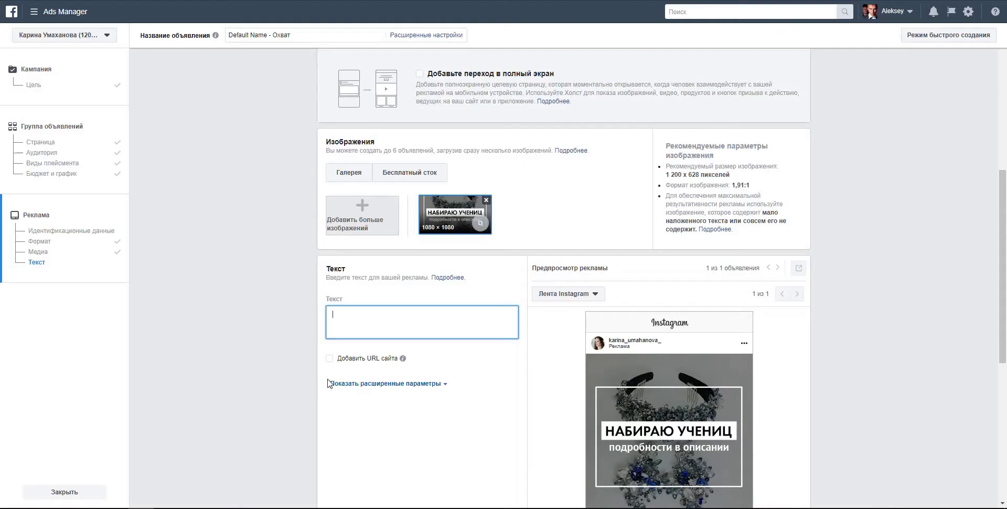
key("ctrl+v")
Add the Instagram profile address as the website URL and confirm the ad
scroll(353, 390, "down", 5)
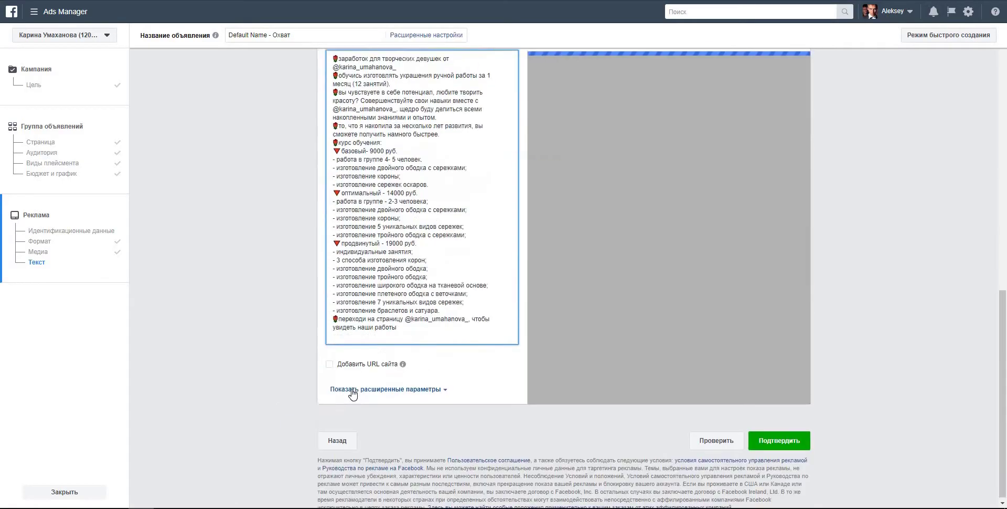
left_click(329, 361)
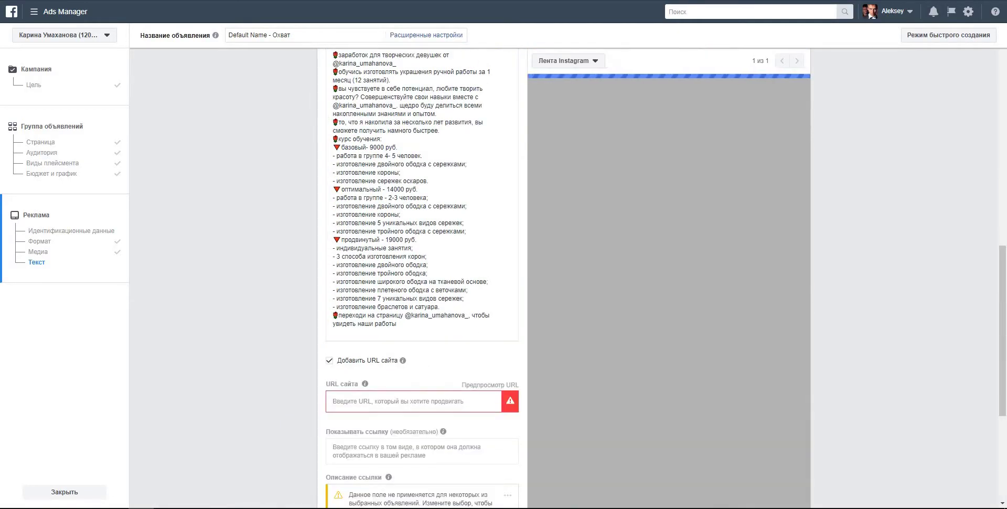
key("ctrl+Tab")
key("ctrl+Tab")
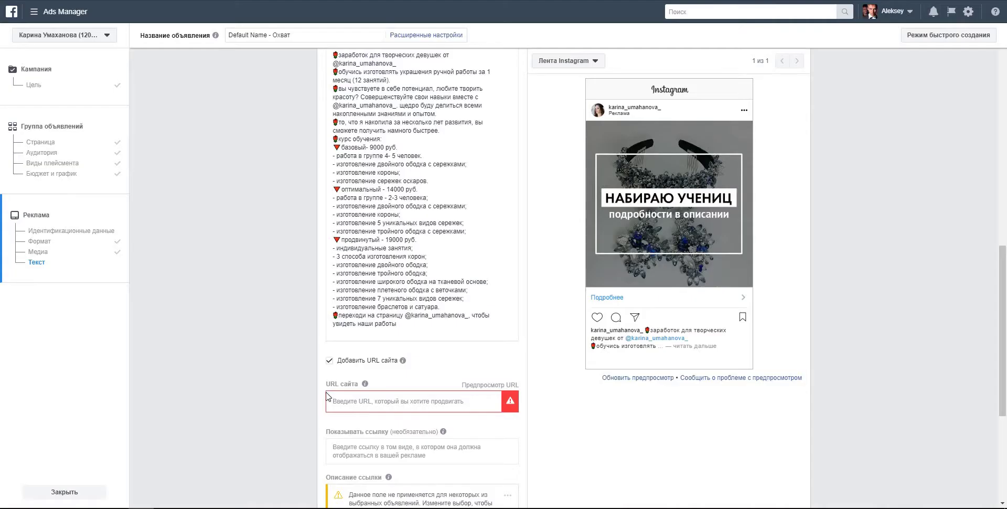
left_click(342, 400)
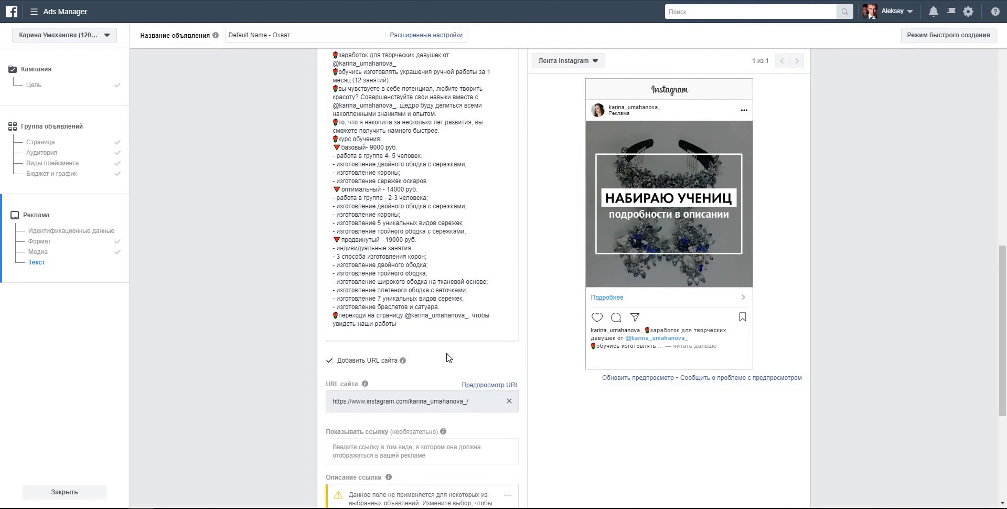
scroll(448, 358, "down", 5)
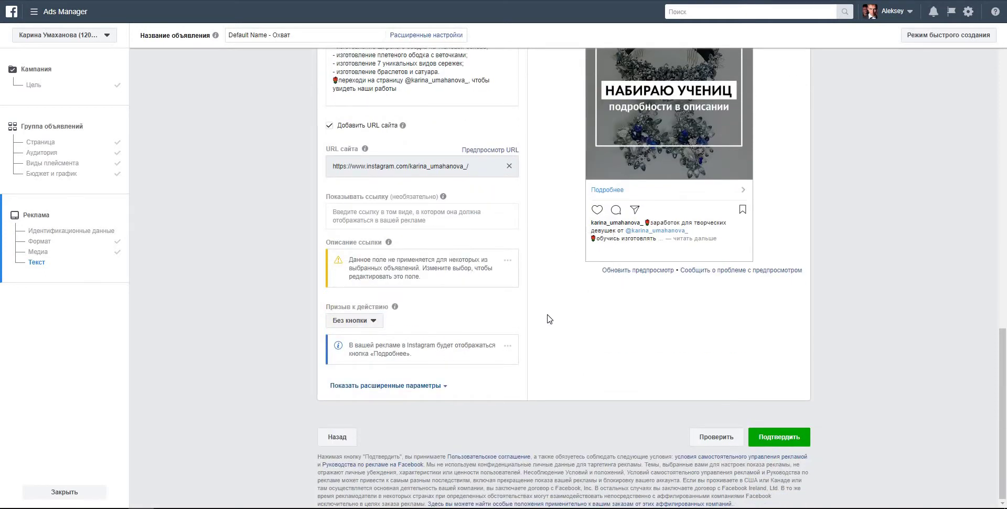
scroll(549, 319, "up", 5)
scroll(549, 319, "up", 15)
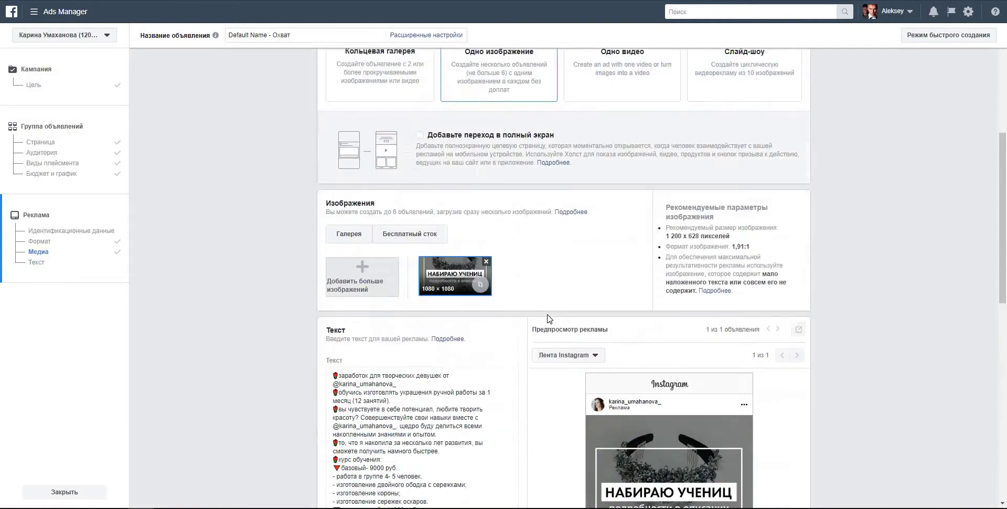
scroll(549, 318, "down", 15)
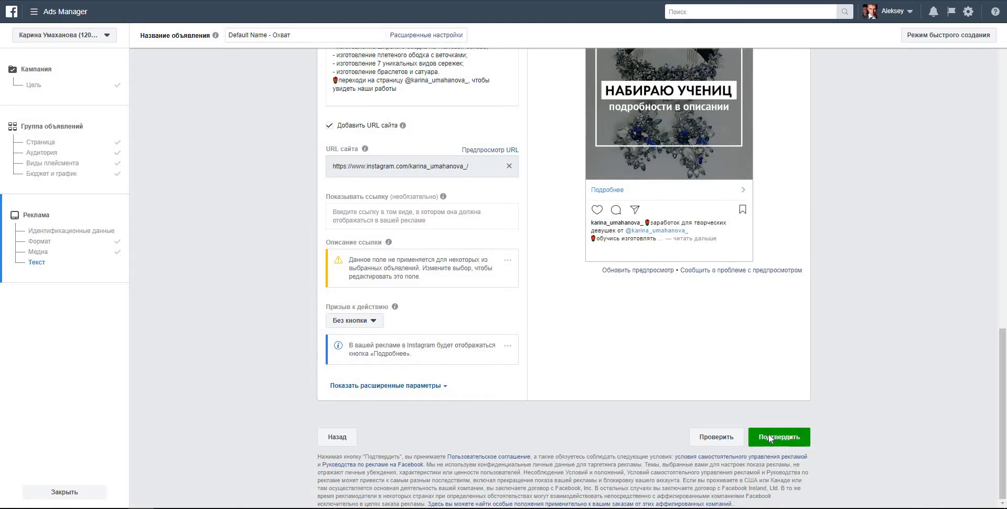
left_click(769, 439)
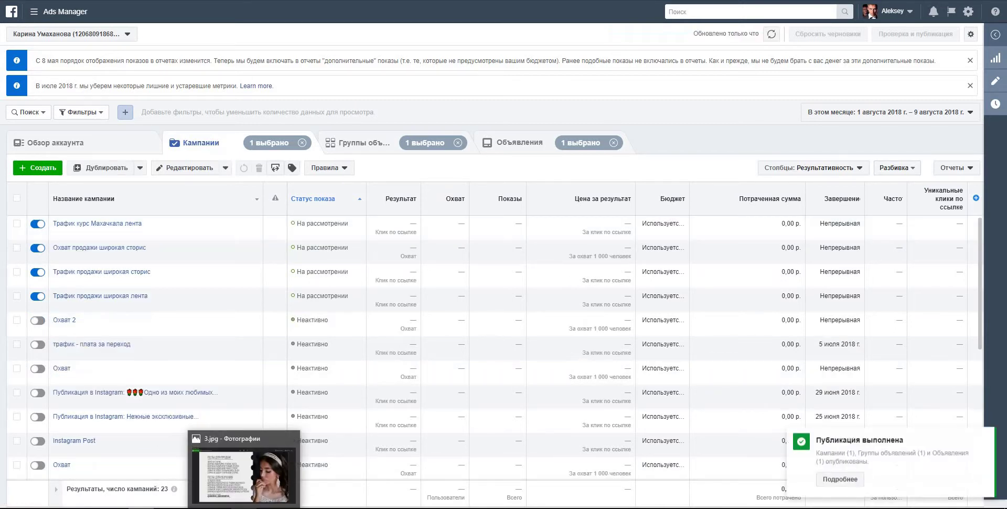
With the Охват campaign listed under review, switch to the test plan slide window
left_click(239, 499)
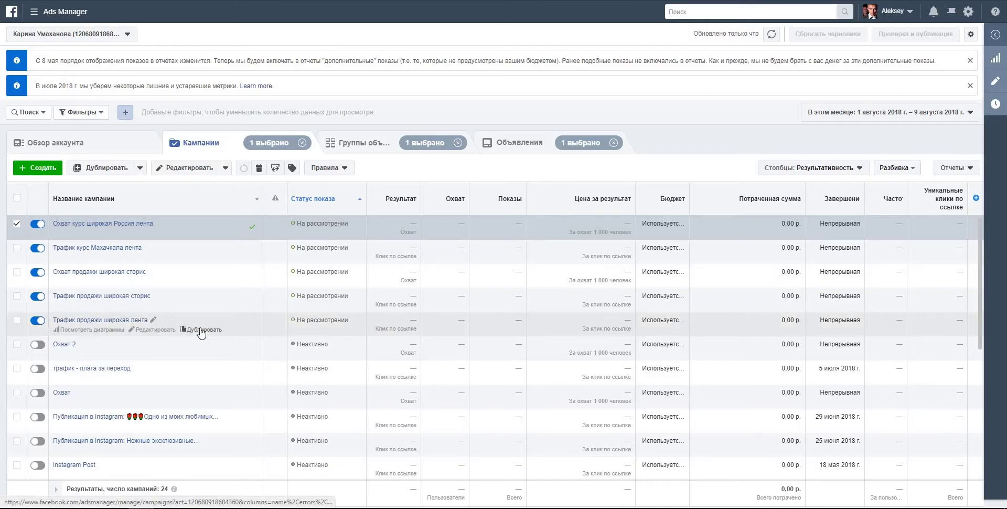
From the Аудитории page, start a new ad for the Широкая аудитория курс Россия audience
left_click(70, 20)
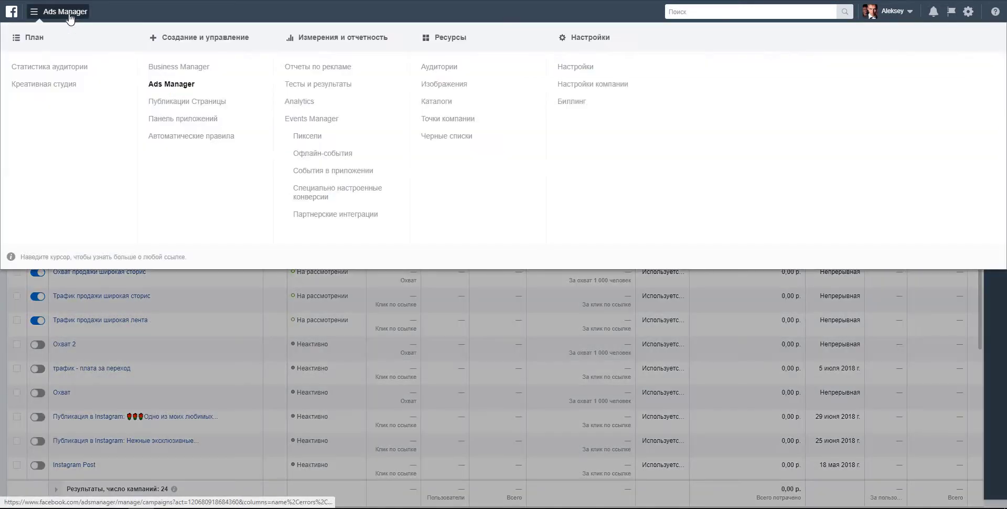
left_click(436, 71)
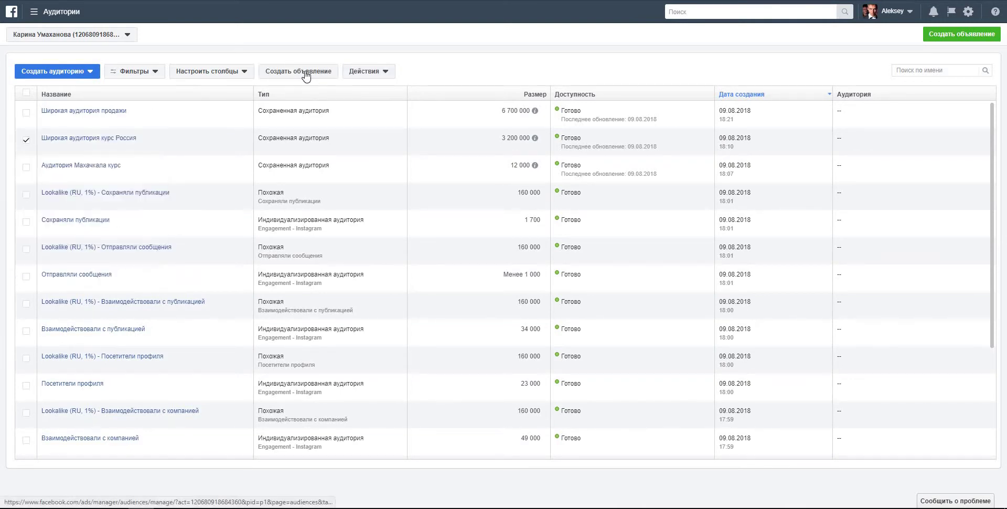
left_click(308, 71)
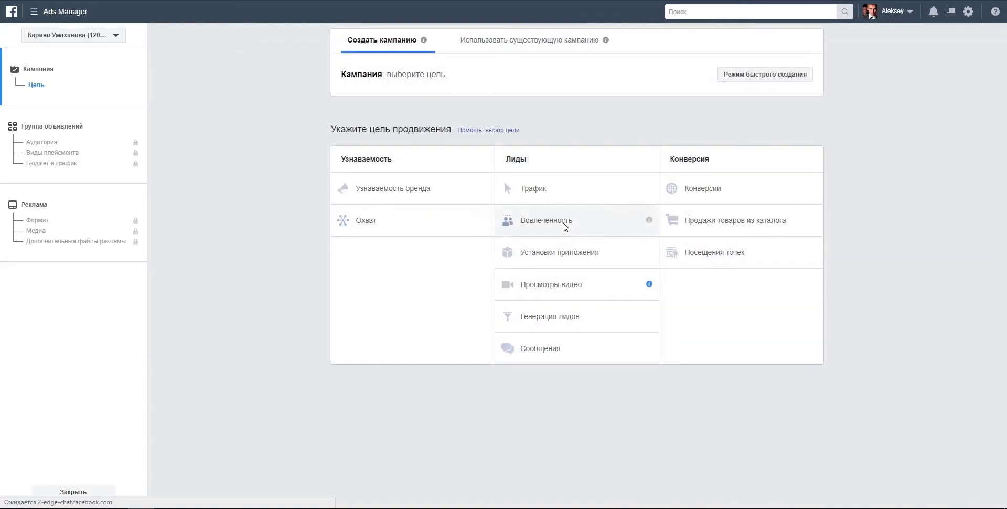
Choose the Вовлеченность objective, name the campaign 'Вовлеченность курс широкая Россия', copy it, and continue
left_click(564, 227)
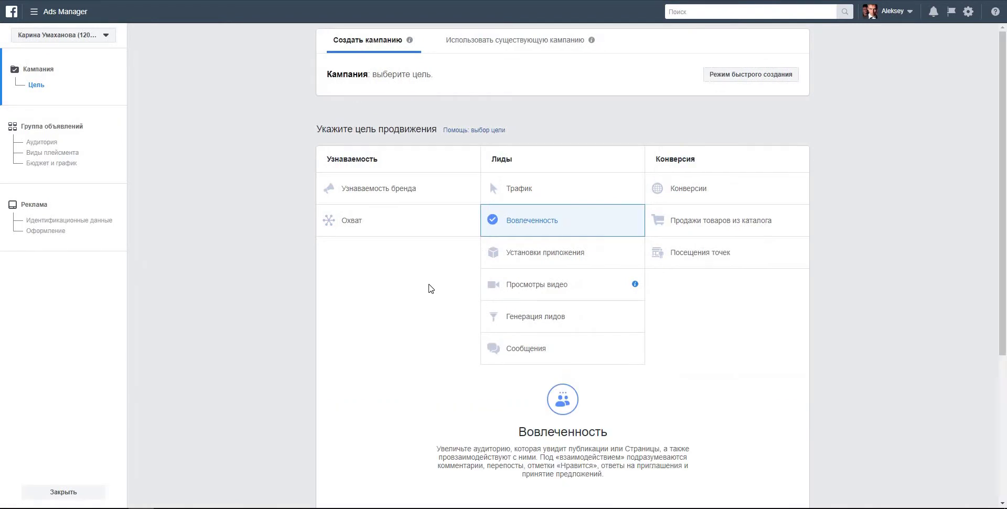
left_click(610, 339)
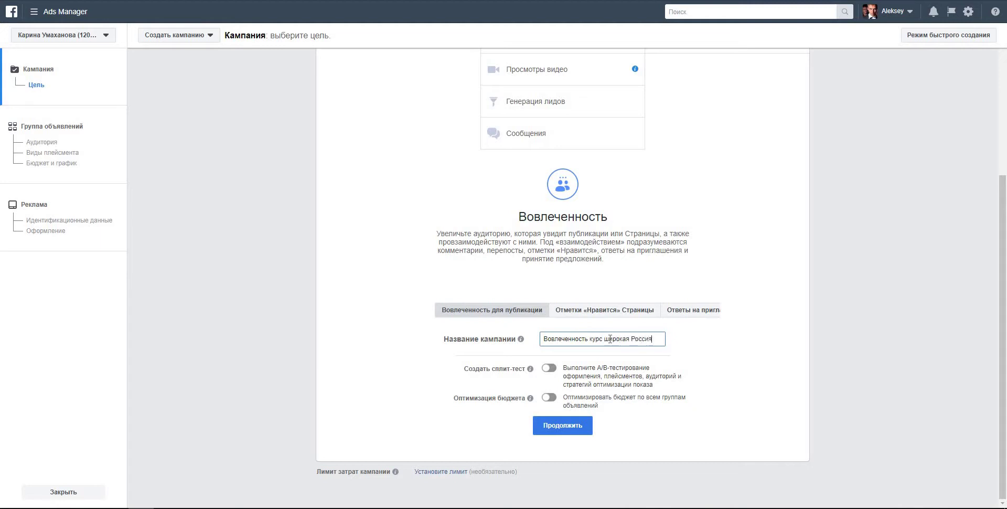
key("ctrl+a")
key("ctrl+c")
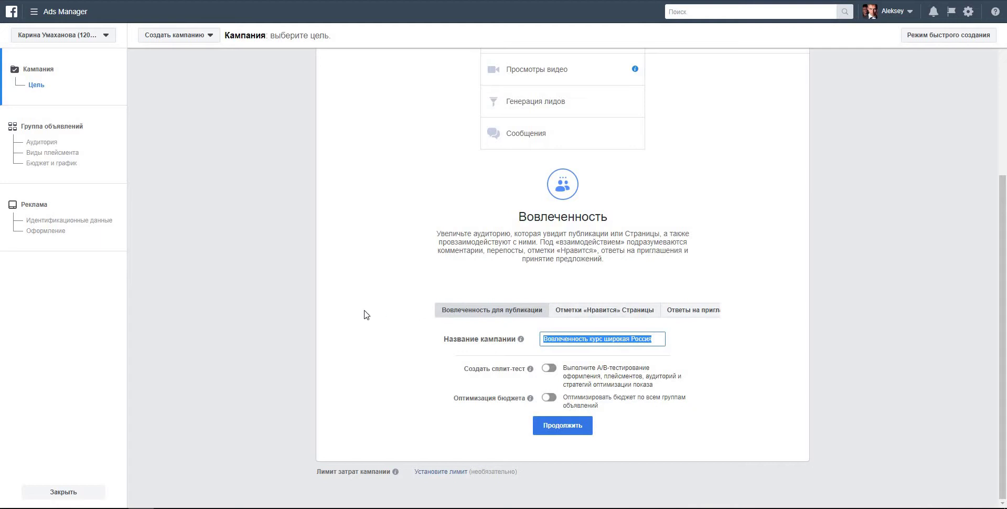
left_click(368, 315)
left_click(572, 425)
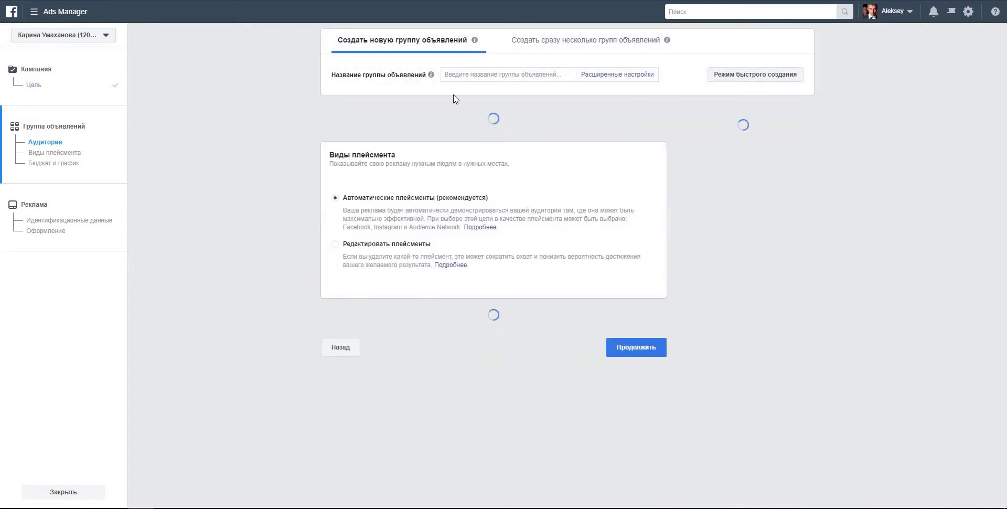
Name the ad set 'Вовлеченность курс широкая Россия' and exclude Facebook and Audience Network placements
left_click(463, 78)
key("ctrl+v")
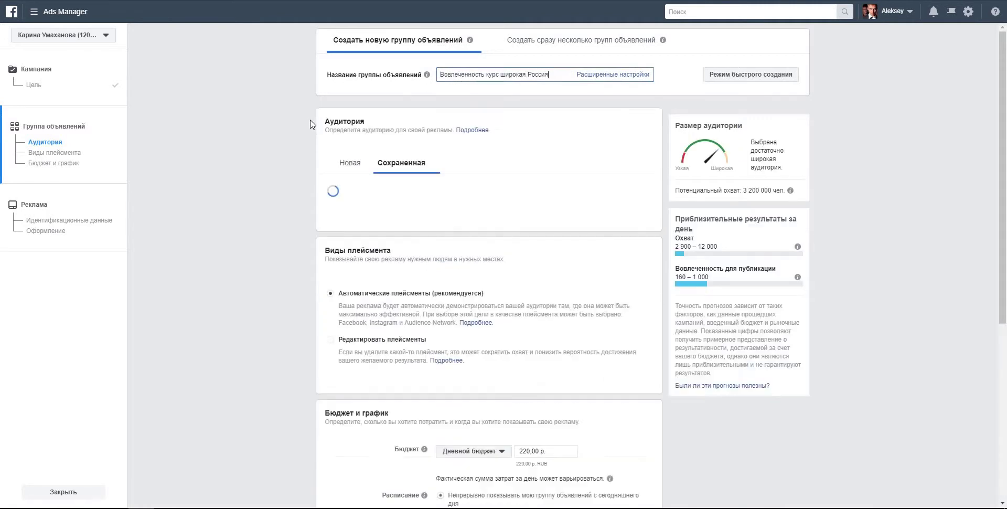
scroll(275, 199, "down", 5)
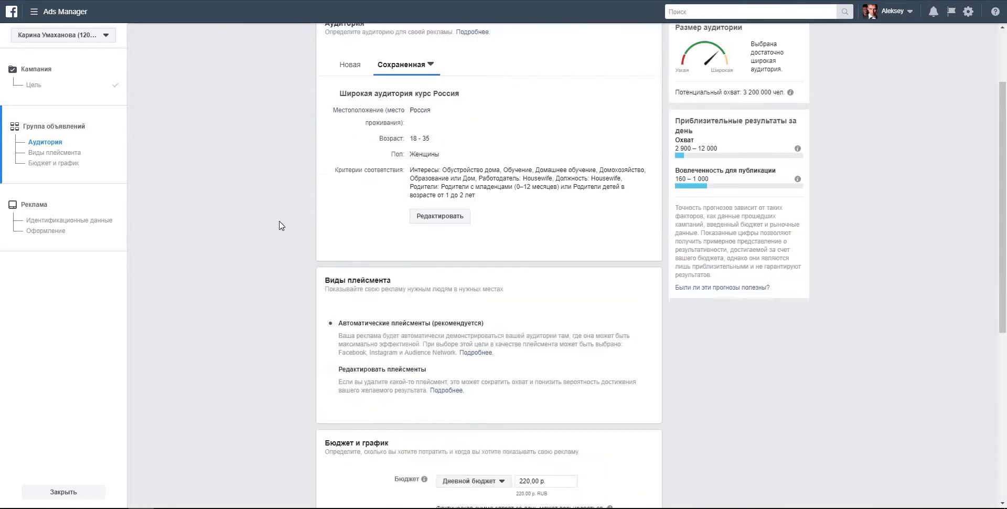
left_click(331, 206)
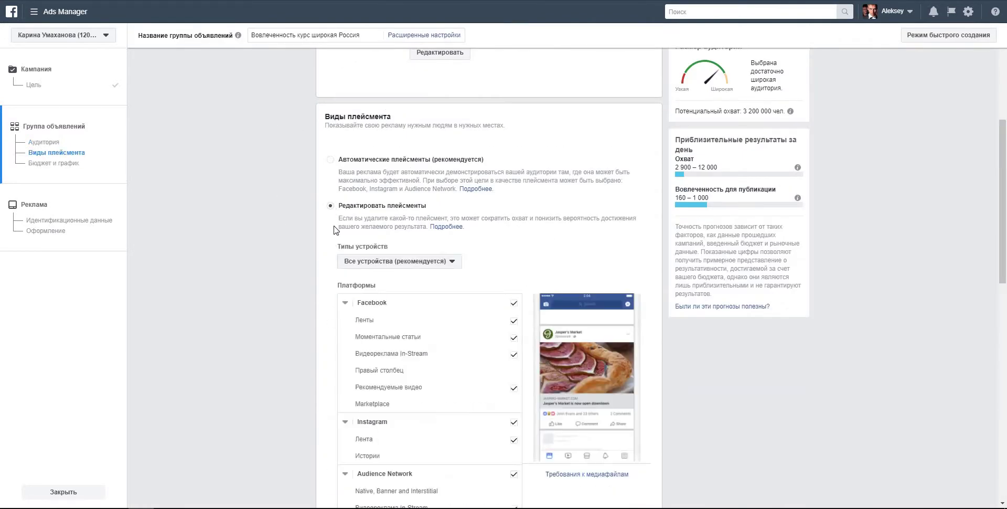
left_click(514, 303)
scroll(305, 313, "down", 3)
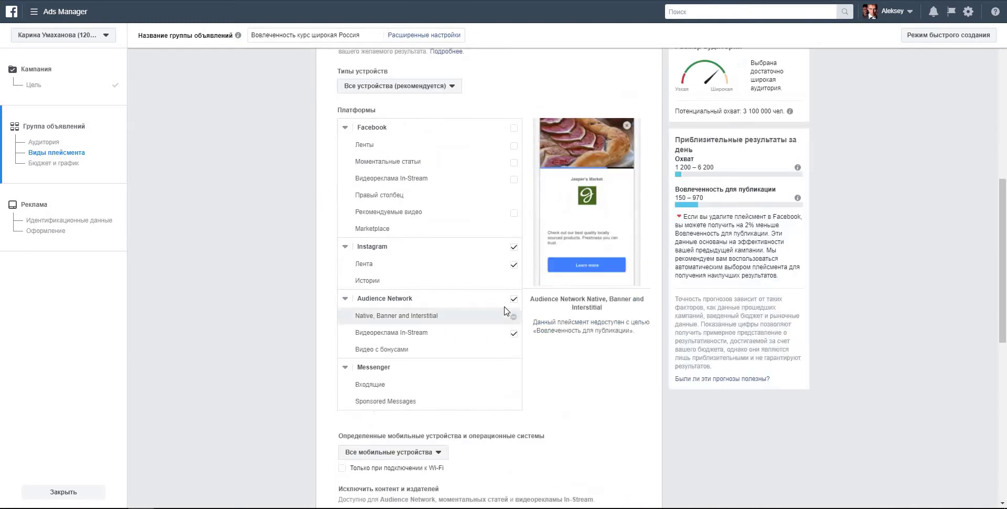
left_click(493, 301)
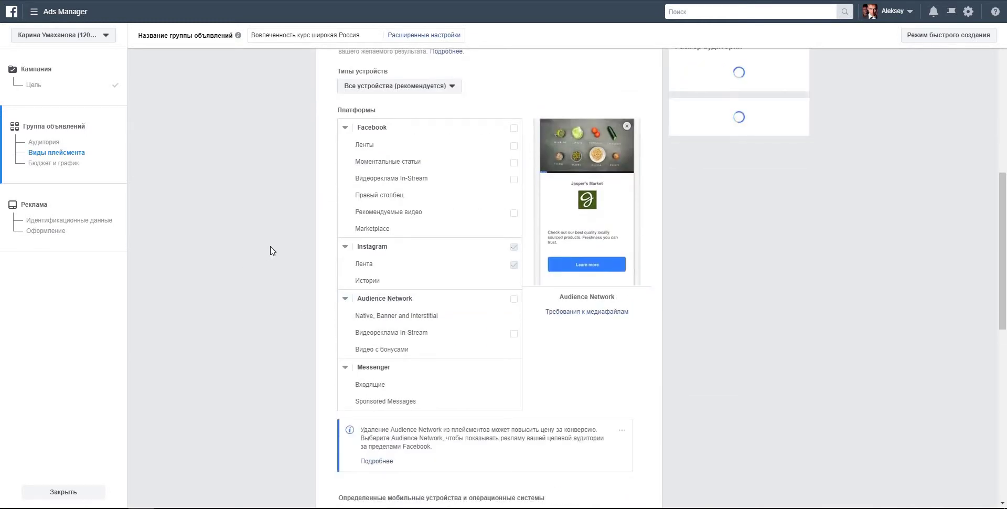
scroll(272, 251, "down", 6)
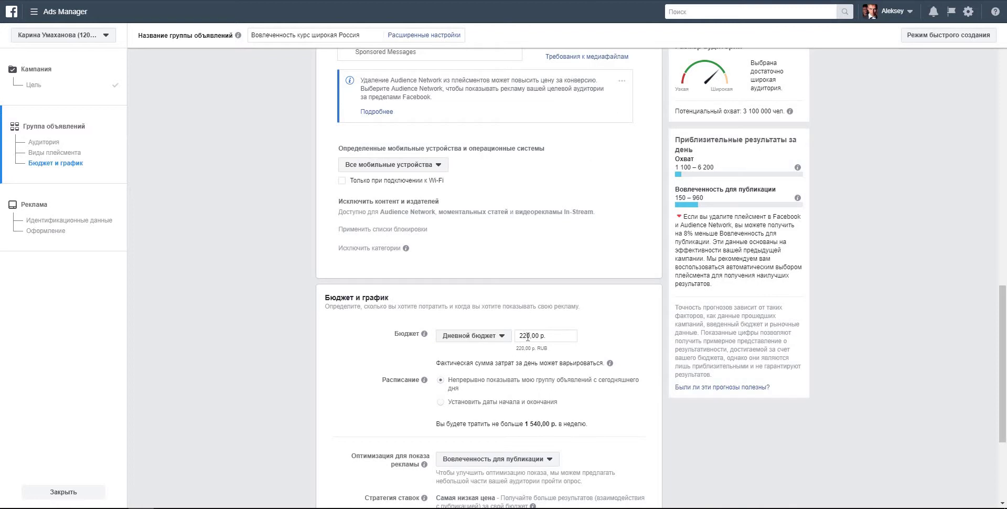
Set the daily budget to 100 р., keep Post engagement optimization, and continue
double_click(525, 335)
type("1000")
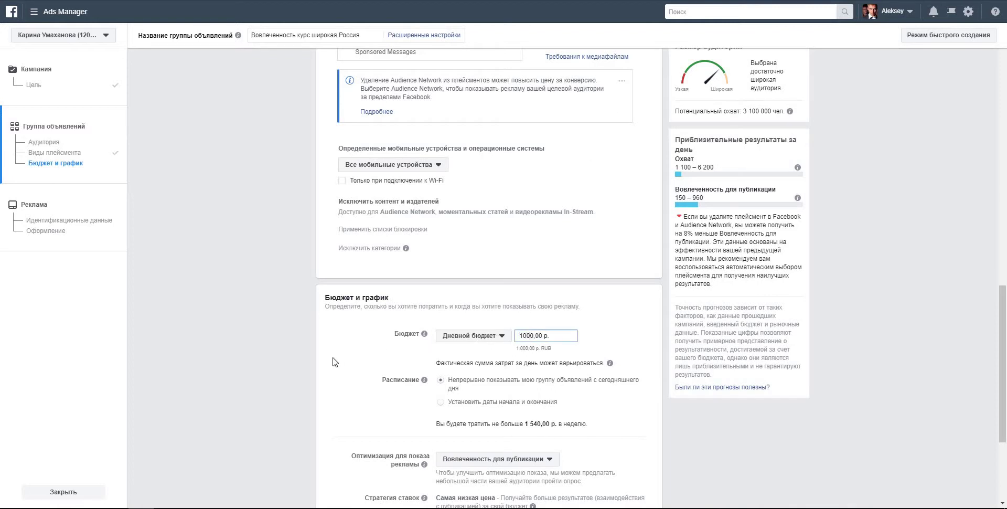
key("BackSpace")
left_click(345, 349)
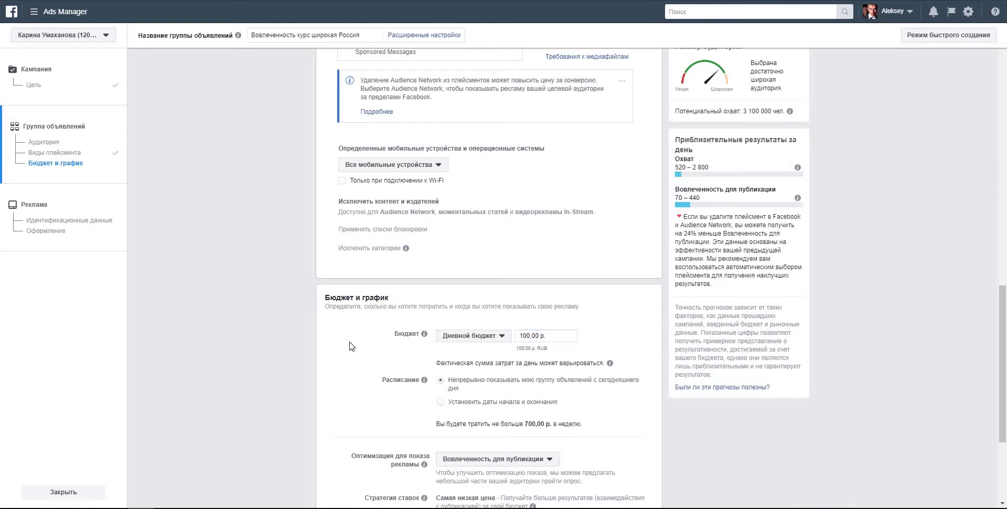
scroll(349, 347, "down", 3)
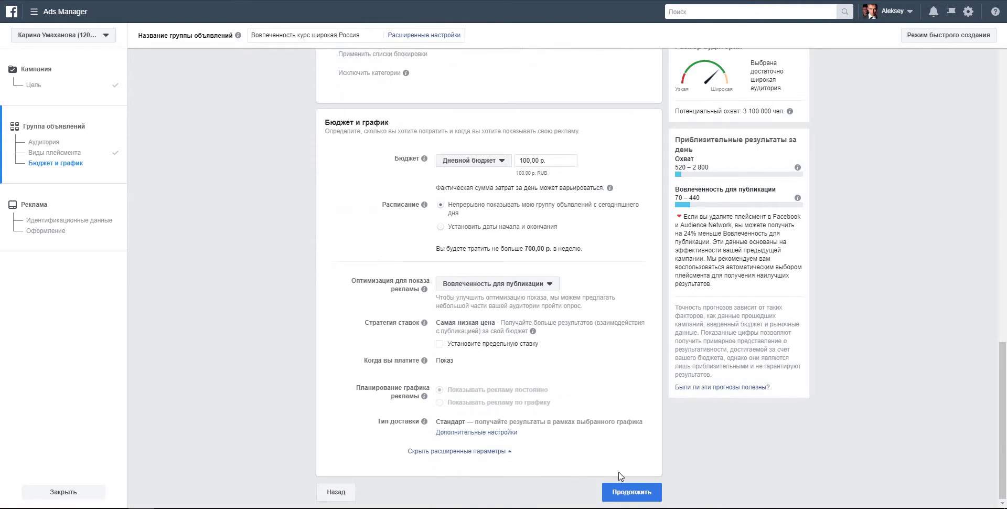
left_click(545, 286)
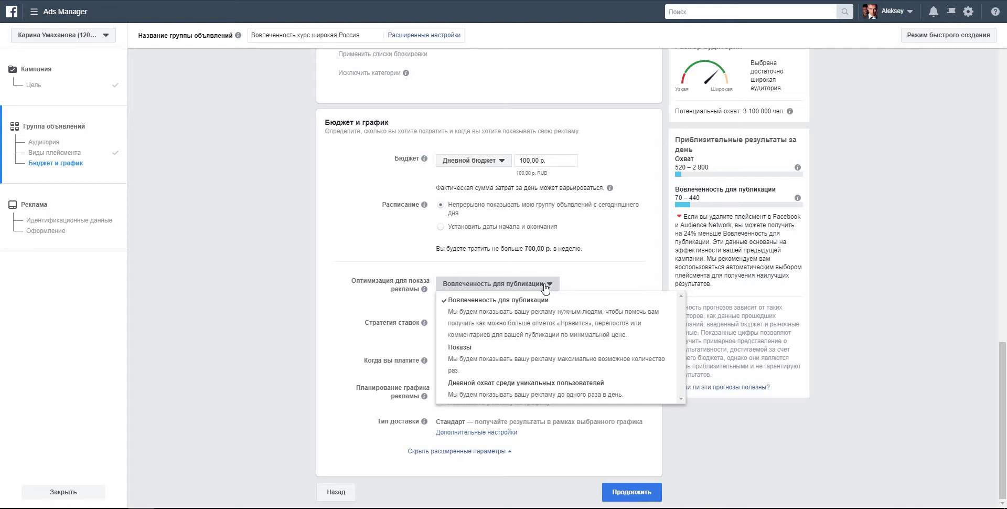
left_click(545, 286)
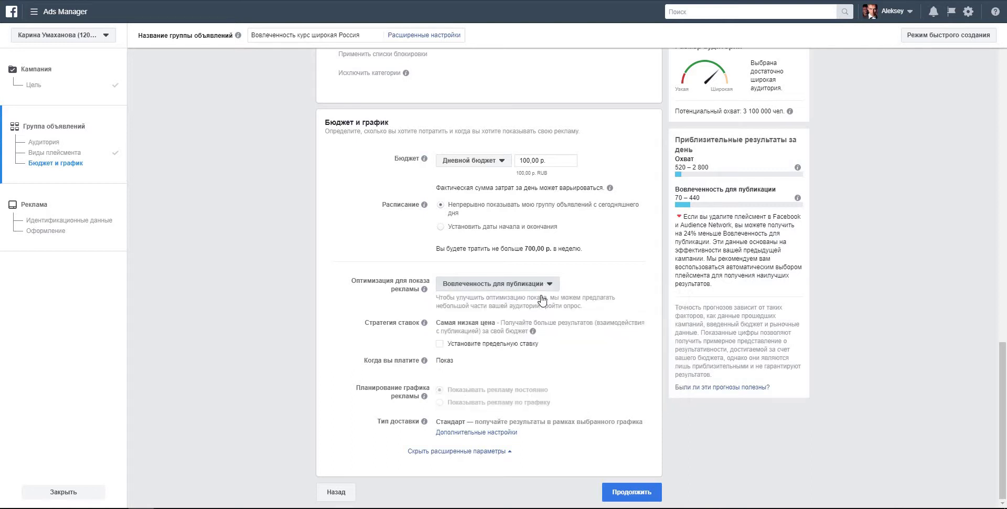
left_click(630, 491)
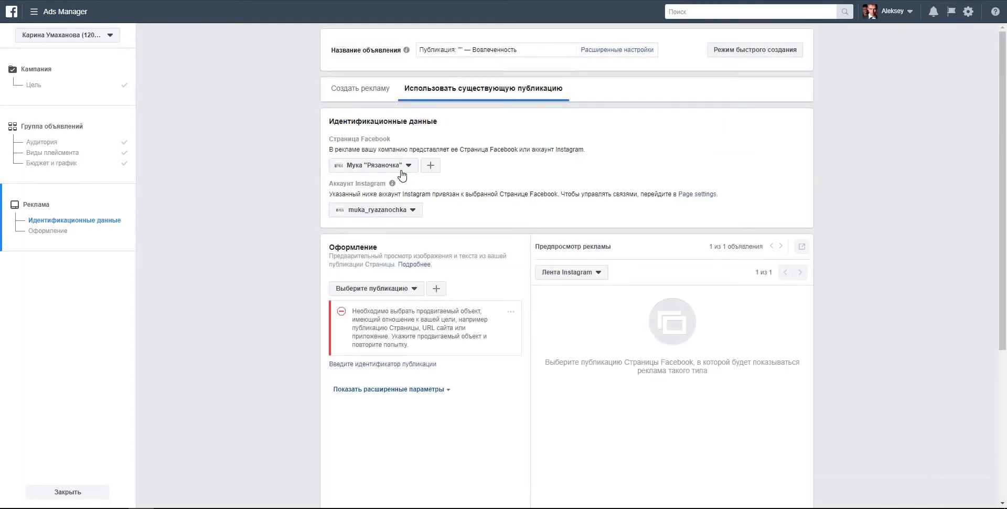
Select the Короны ,ободки ручная работа page as the ad's Facebook Page
left_click(400, 167)
left_click(338, 180)
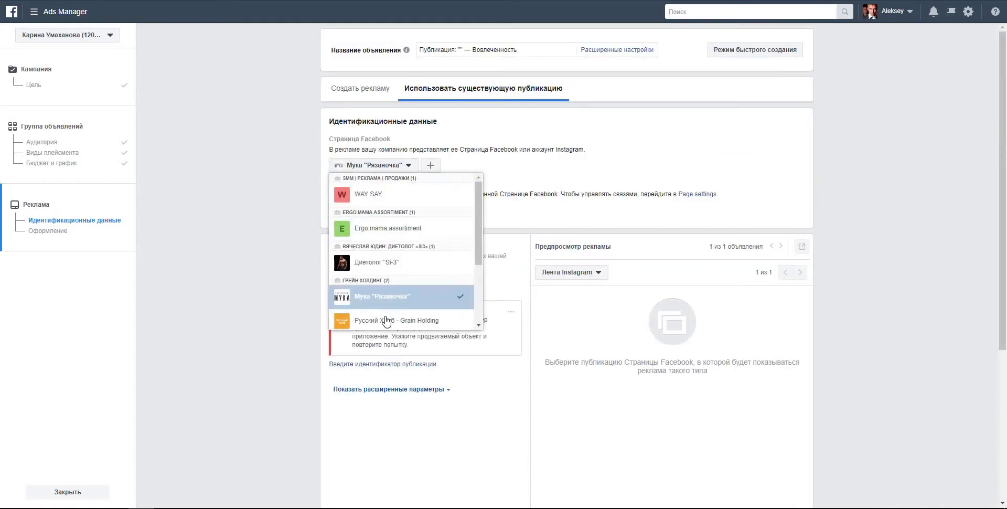
scroll(387, 315, "down", 3)
left_click(385, 321)
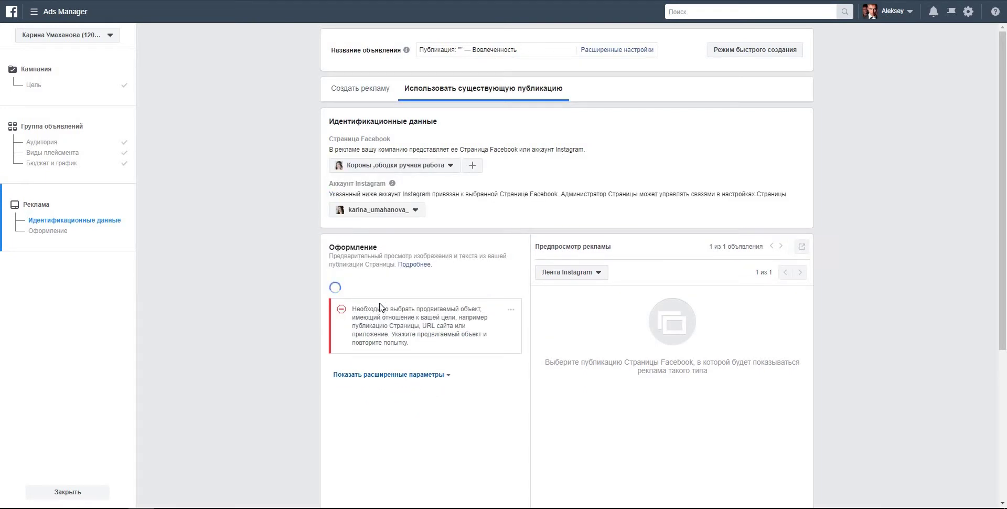
Copy the course text from the Word draft through to the document end
left_click(219, 508)
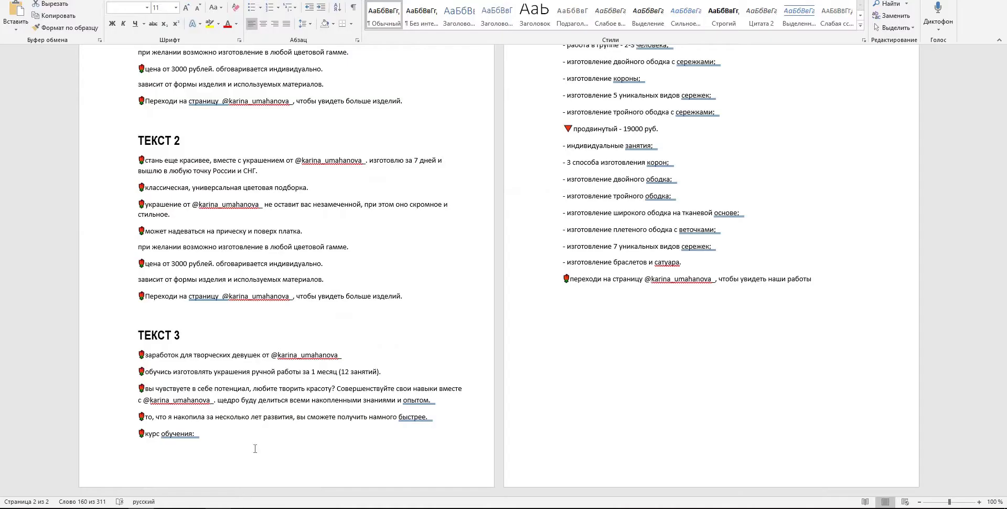
key("ctrl+shift+End")
key("alt+Tab")
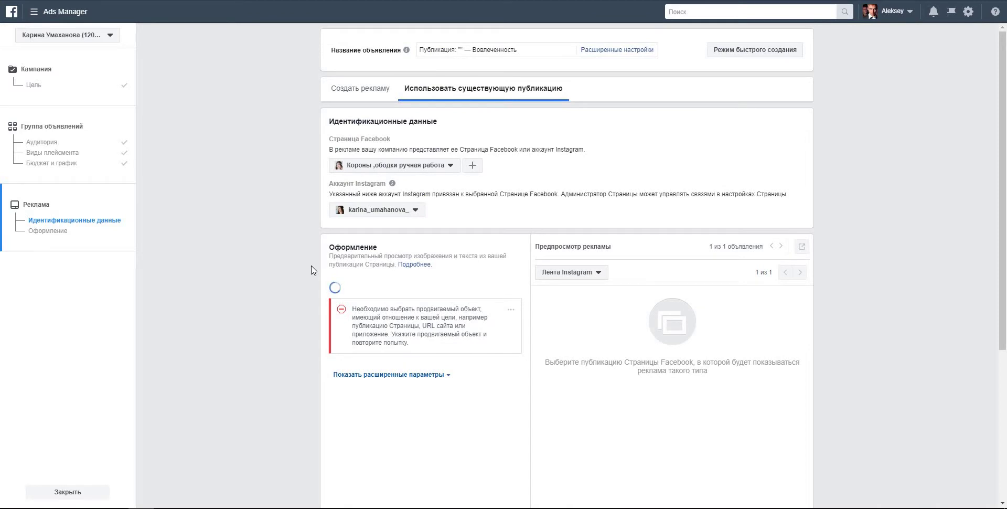
Start a new ad rather than using an existing post, and upload image 1 (НАБИРАЮ УЧЕНИЦ)
left_click(357, 88)
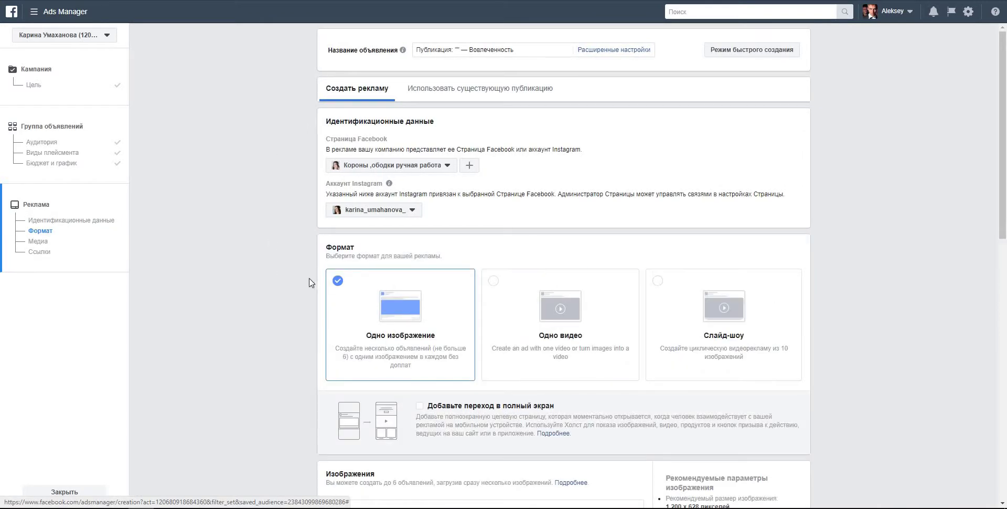
scroll(314, 283, "down", 2)
scroll(314, 283, "down", 3)
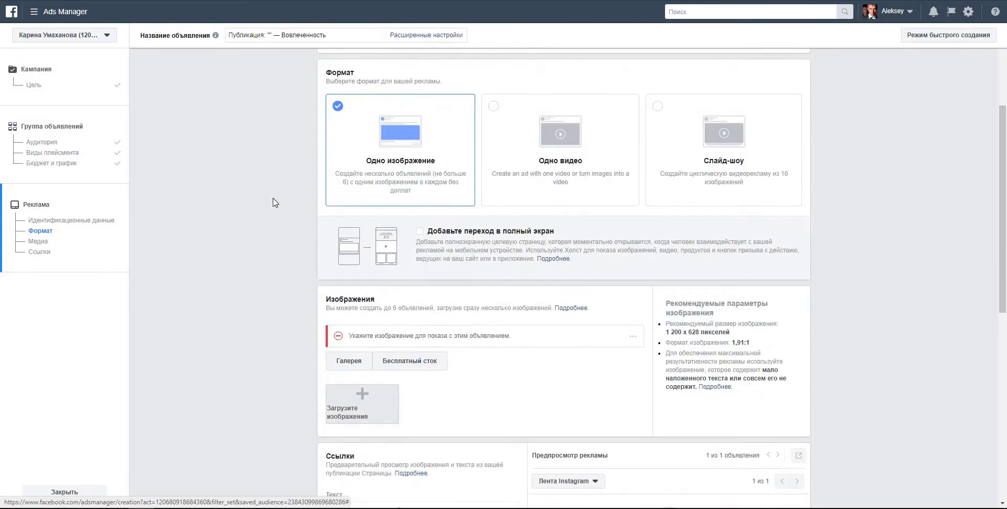
scroll(294, 200, "down", 3)
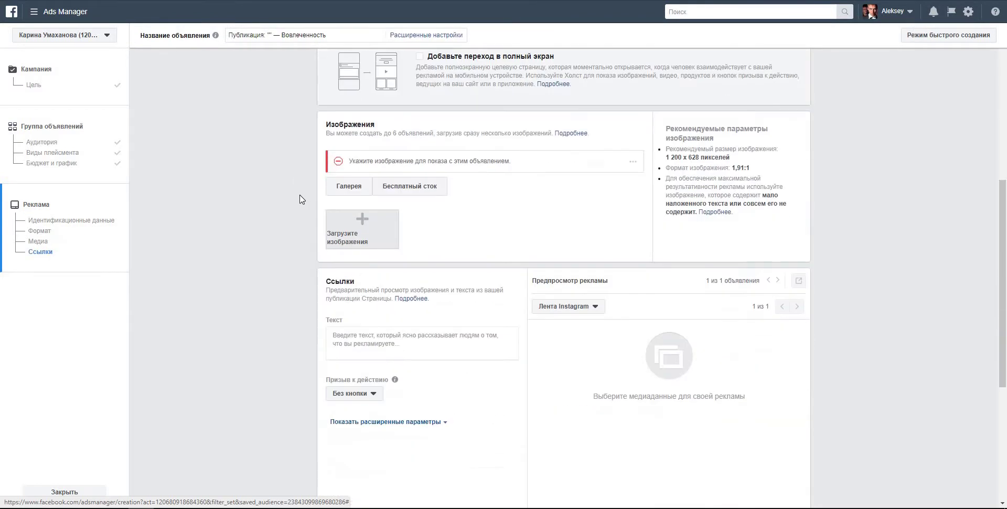
left_click(373, 235)
double_click(331, 113)
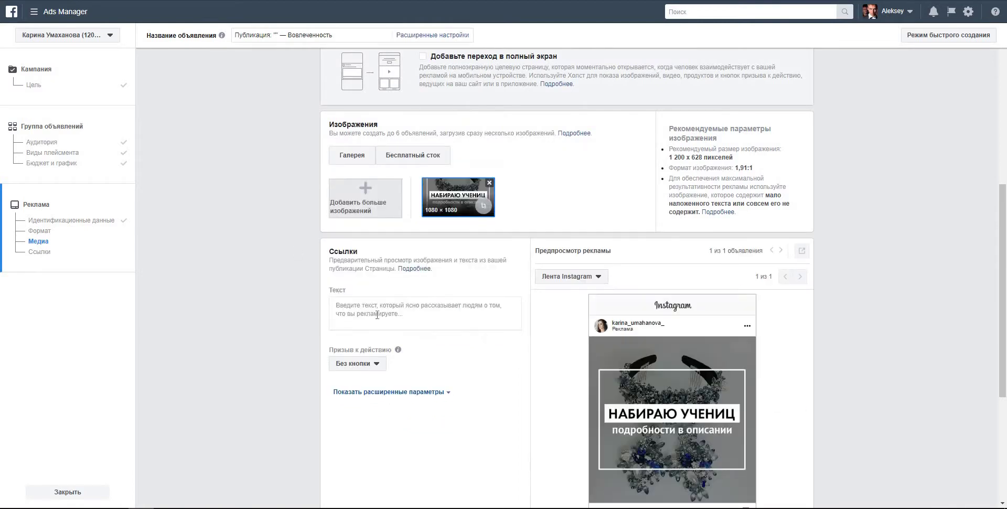
Paste the course description into Текст and set the call to action to Подробнее
left_click(379, 312)
key("ctrl+v")
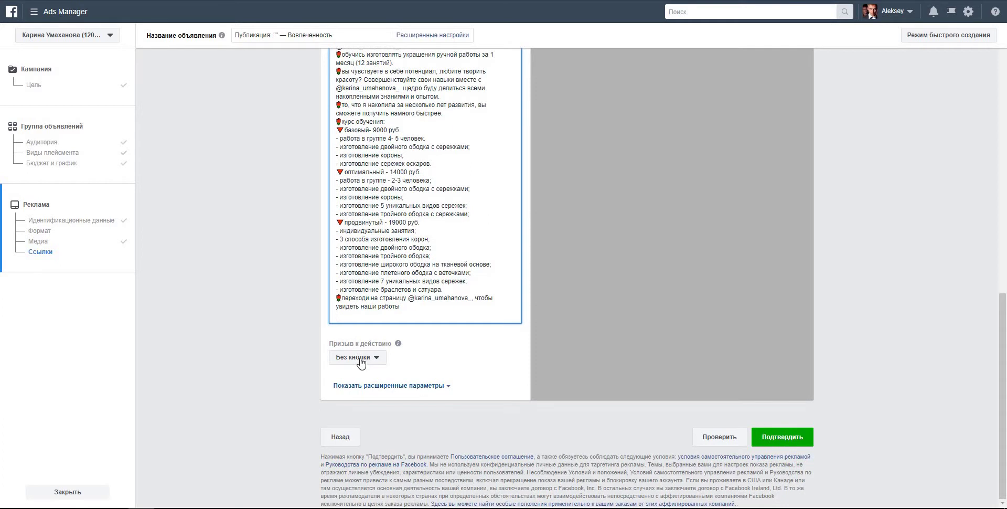
left_click(360, 358)
left_click(359, 388)
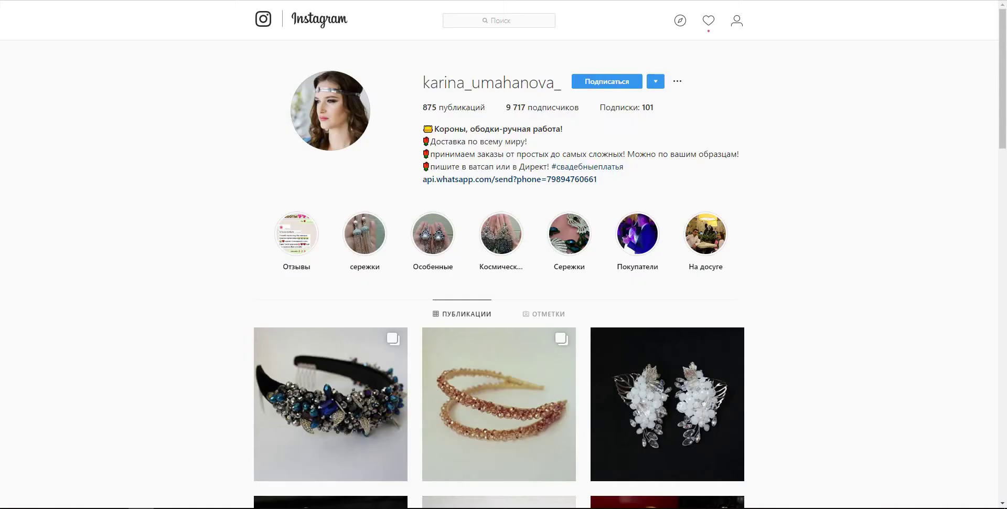
key("ctrl+w")
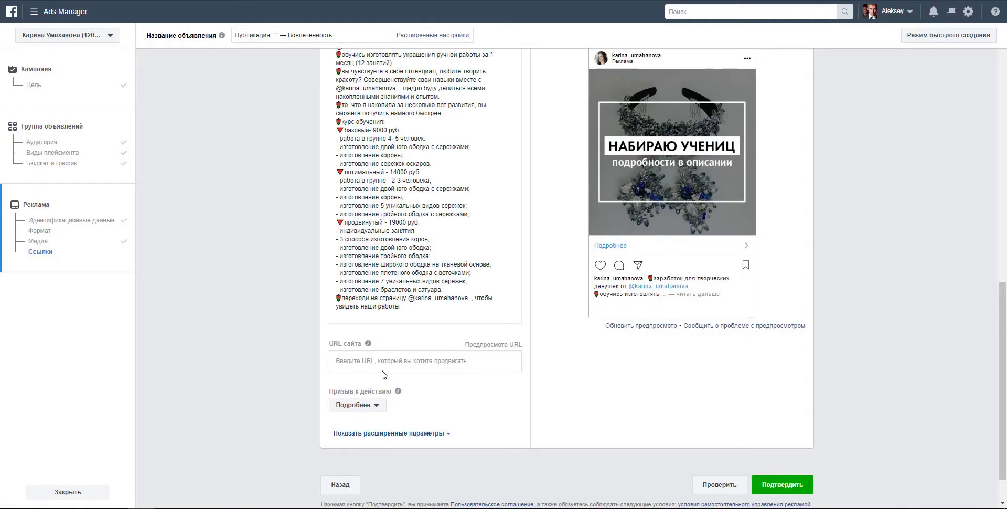
Use the client's Instagram profile link as the website URL, then confirm to publish the campaign
left_click(387, 360)
left_click(403, 337)
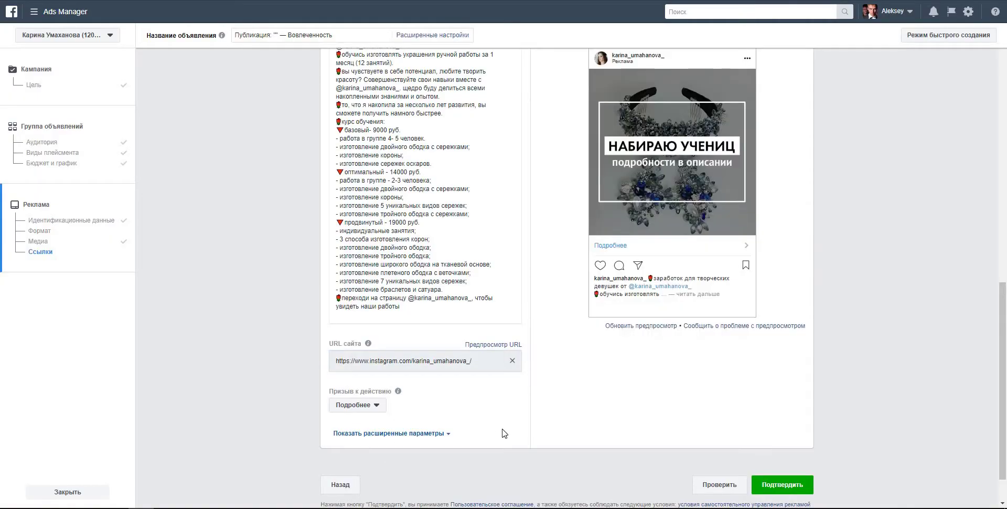
scroll(504, 433, "down", 2)
left_click(776, 437)
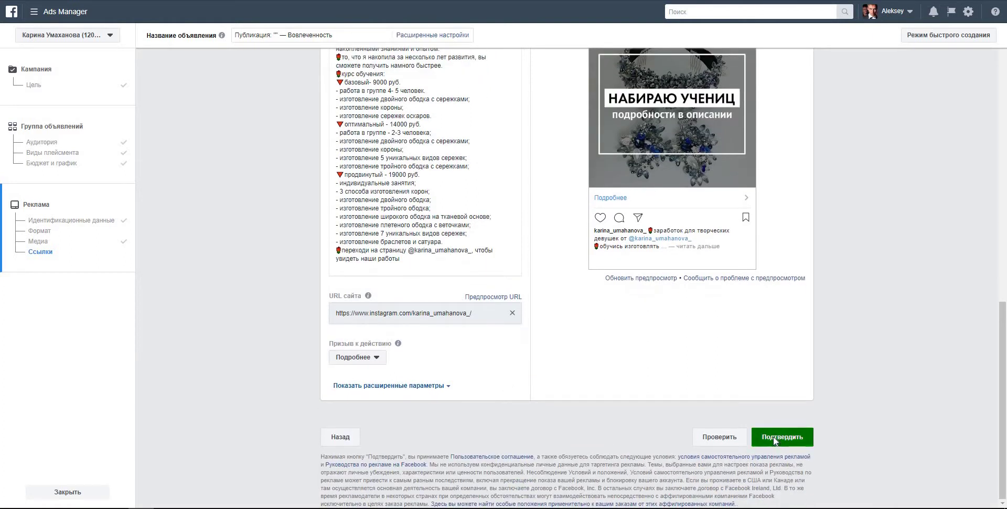
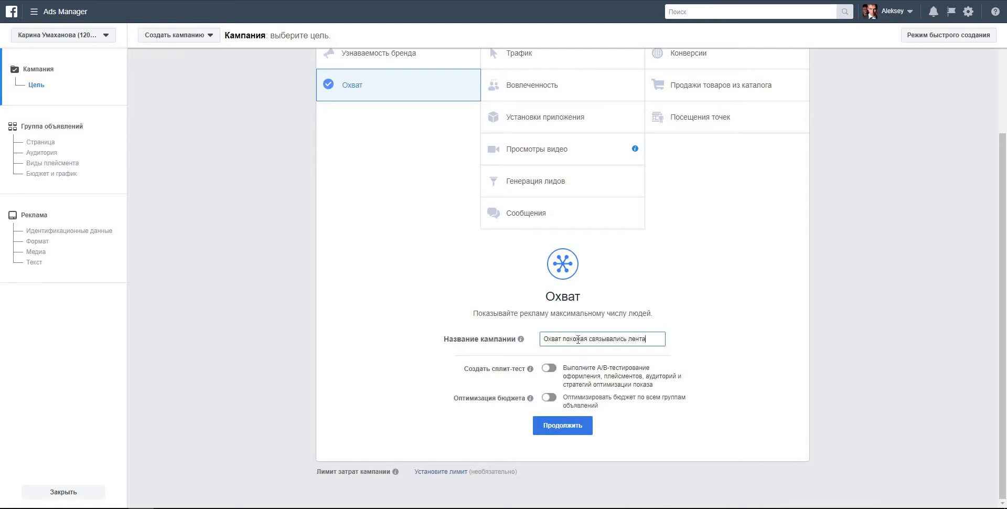
Continue to the ad set and give it the same name as the campaign
key("ctrl+a")
key("ctrl+c")
left_click(409, 383)
left_click(563, 428)
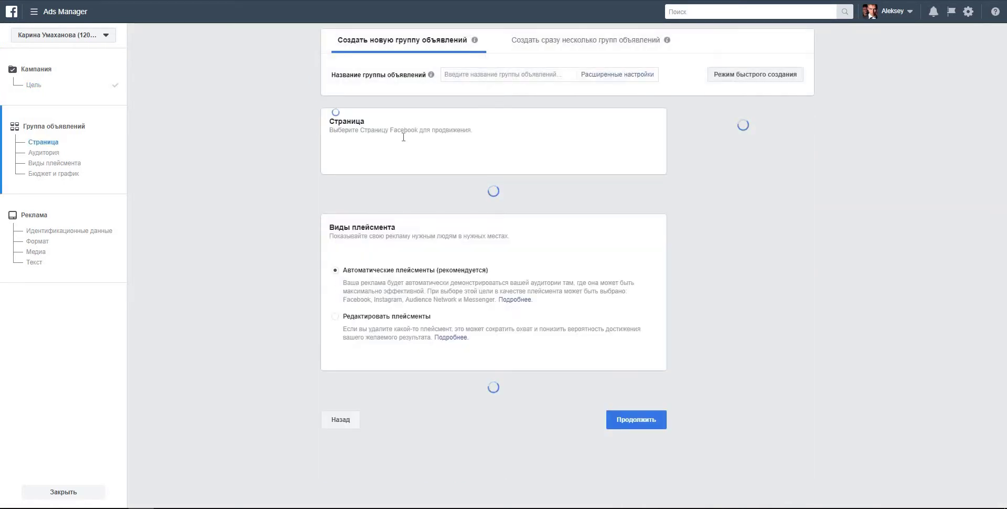
left_click(485, 75)
key("ctrl+v")
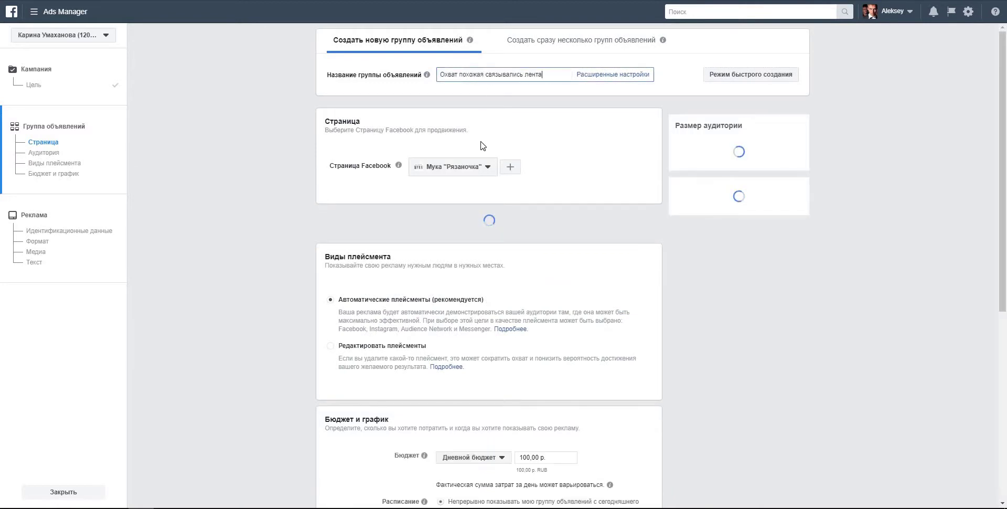
Set the promoted Facebook page to Короны ,ободки ручная работа
left_click(454, 169)
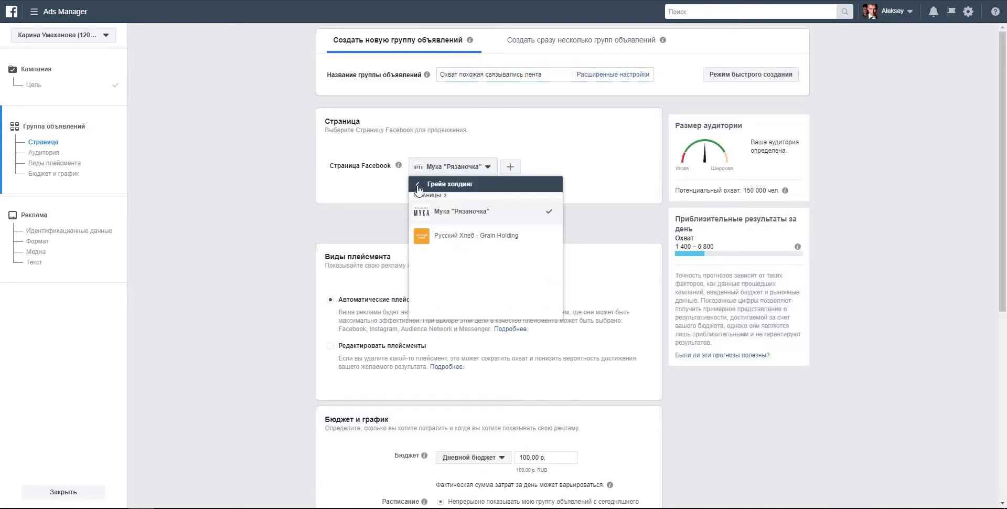
left_click(418, 186)
scroll(418, 278, "down", 1)
left_click(456, 309)
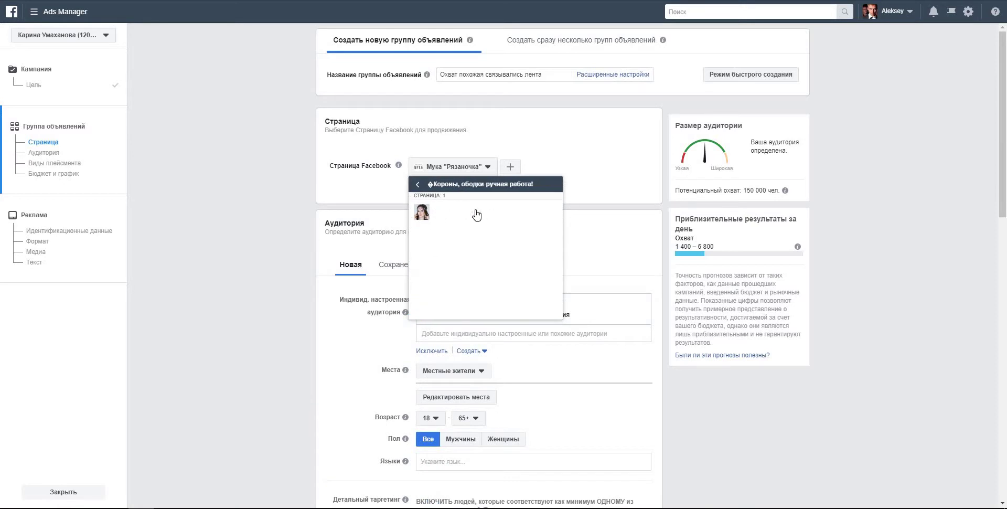
left_click(476, 211)
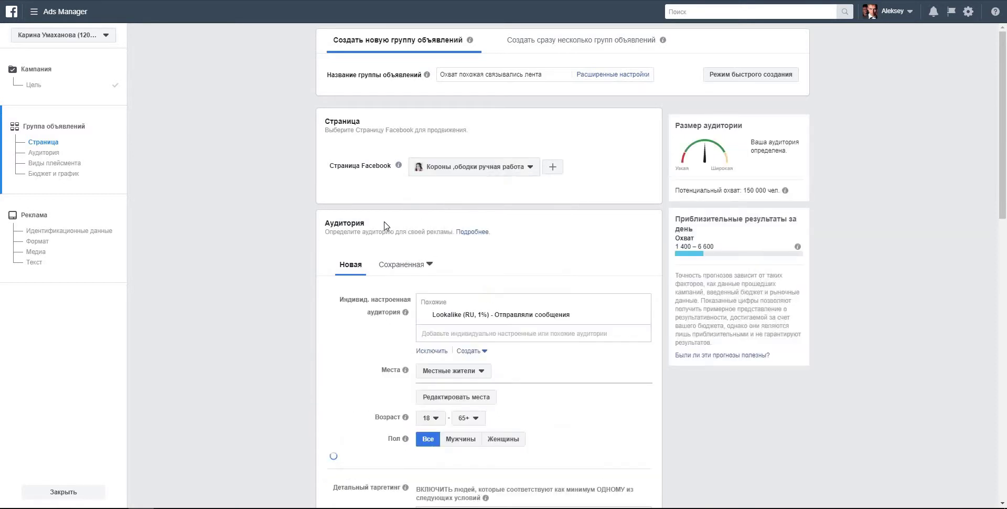
scroll(385, 225, "down", 2)
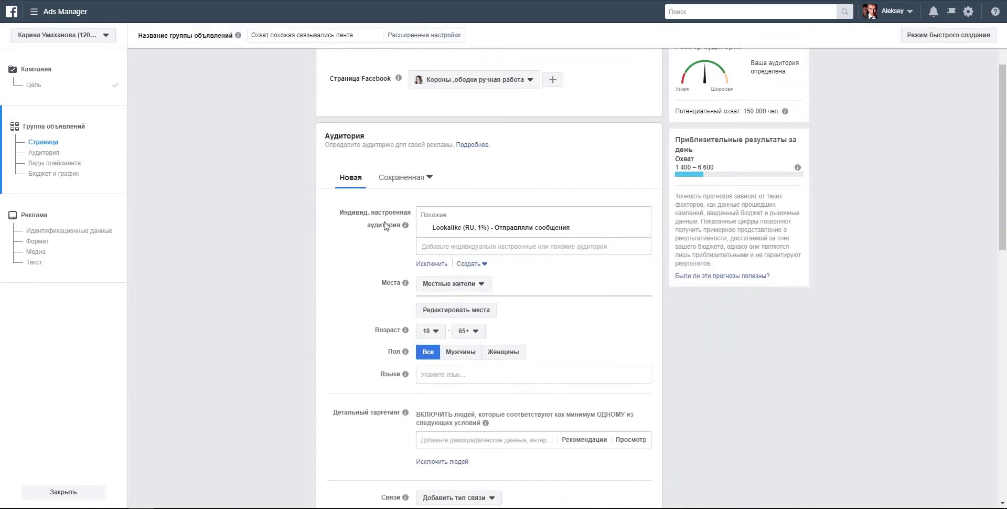
Target only women, with the upper age limit set to 35
key("alt+Tab")
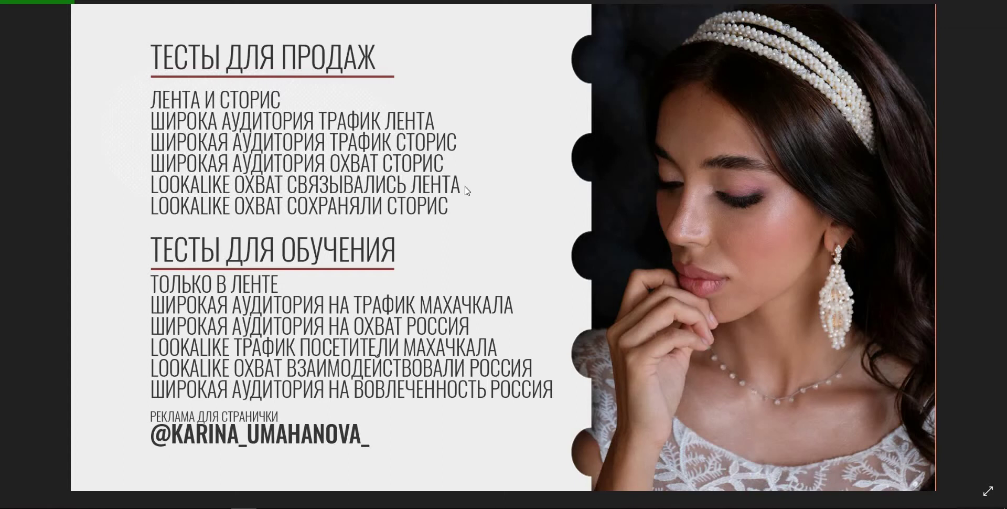
key("alt+Tab")
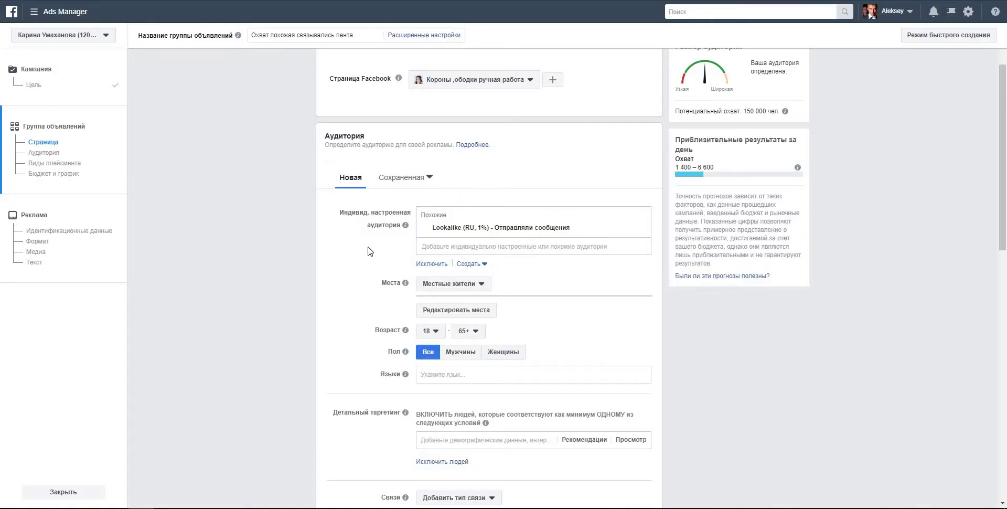
scroll(372, 254, "down", 2)
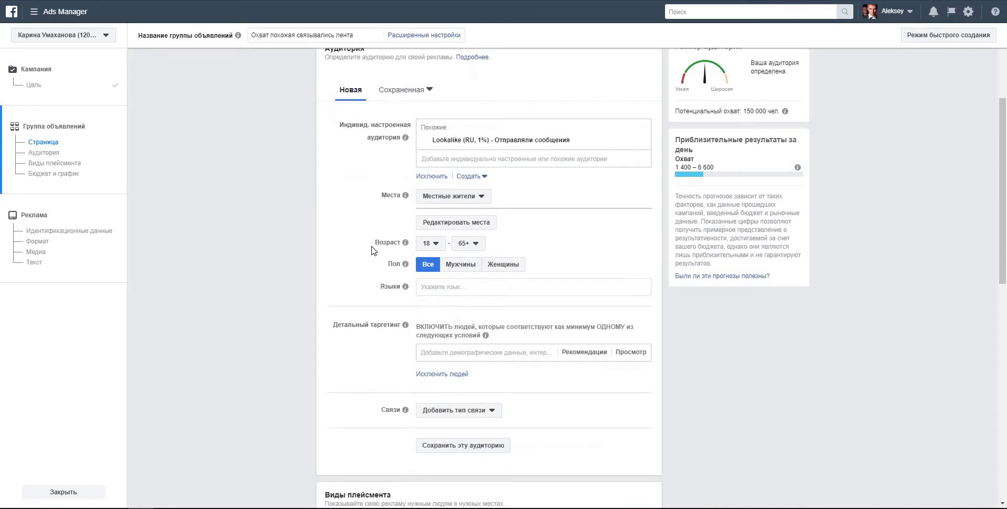
left_click(508, 267)
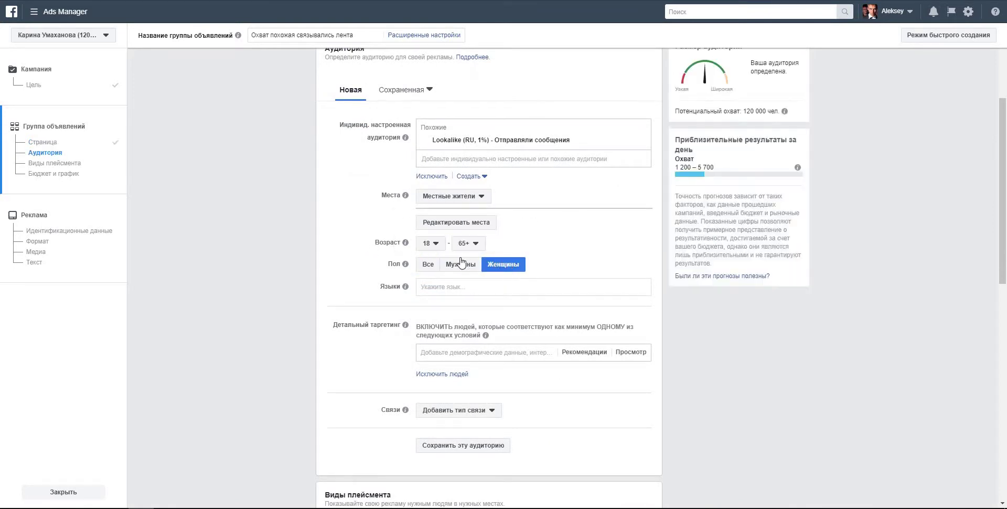
key("alt+Tab")
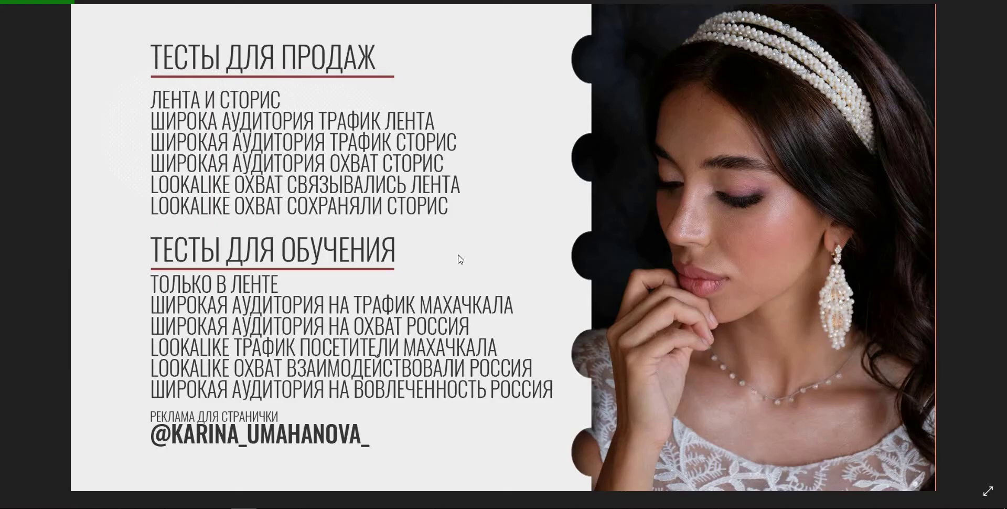
key("alt+Tab")
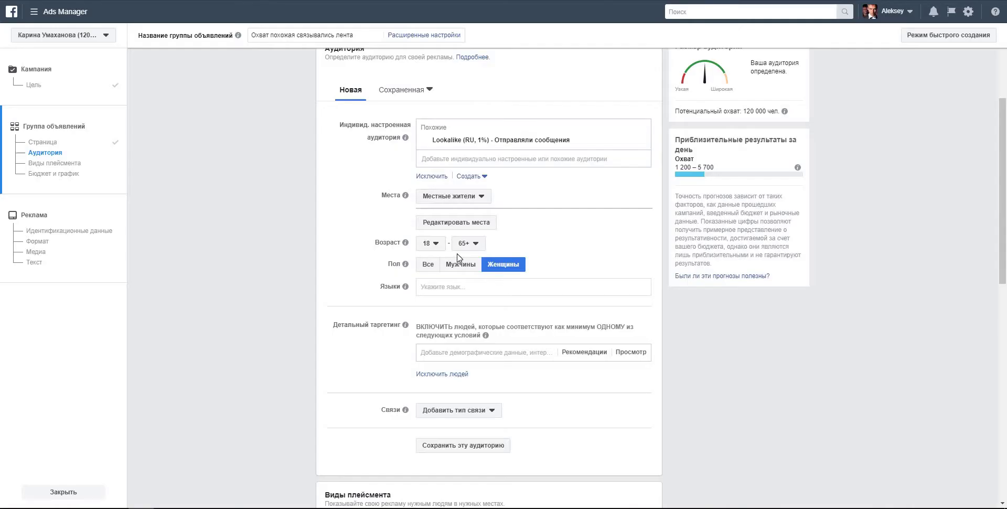
left_click(474, 244)
scroll(472, 315, "up", 5)
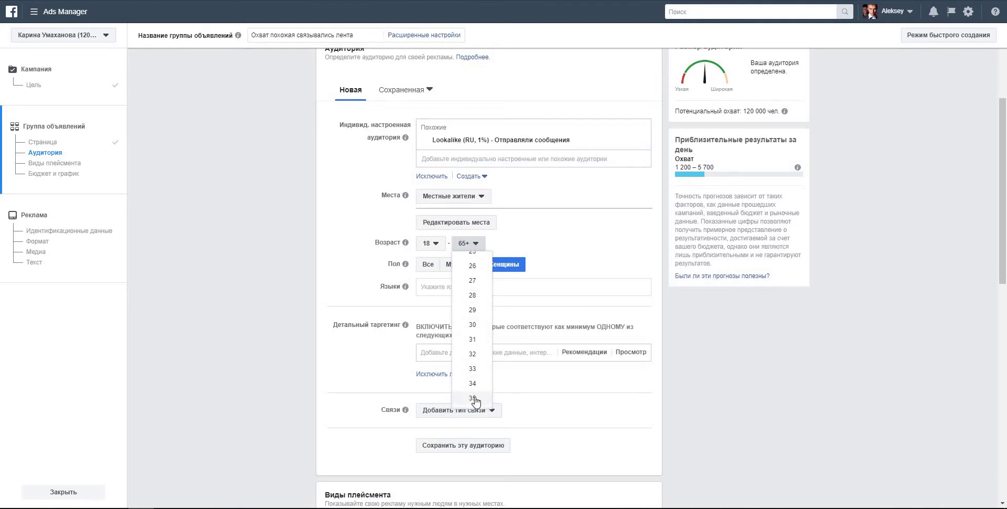
left_click(473, 397)
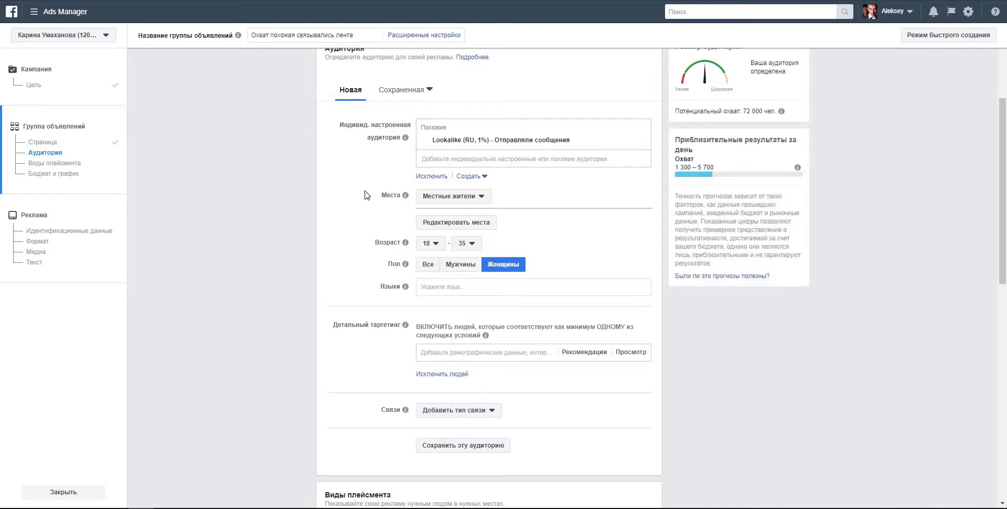
scroll(366, 195, "down", 8)
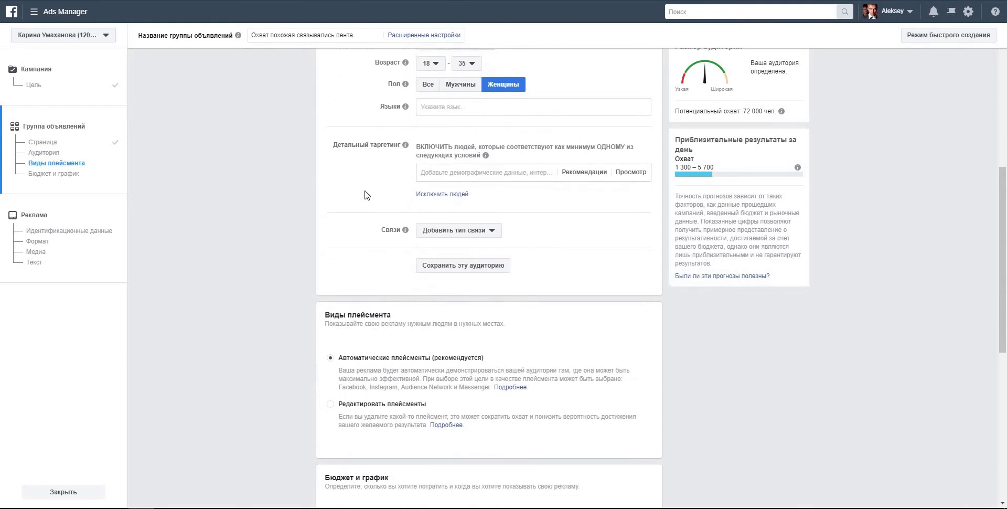
Use manual placements without Facebook, Instagram Stories, Audience Network and Messenger, keeping only Instagram feed
left_click(331, 148)
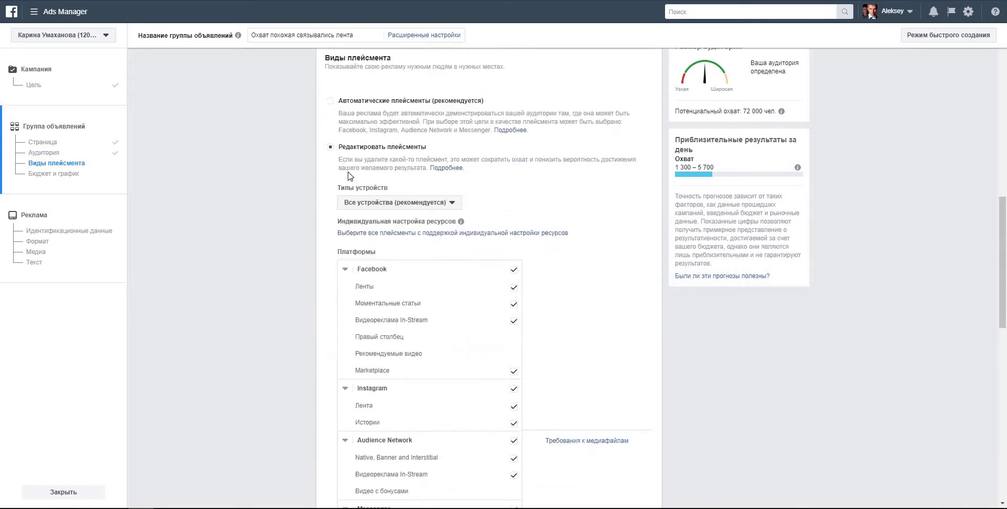
left_click(514, 270)
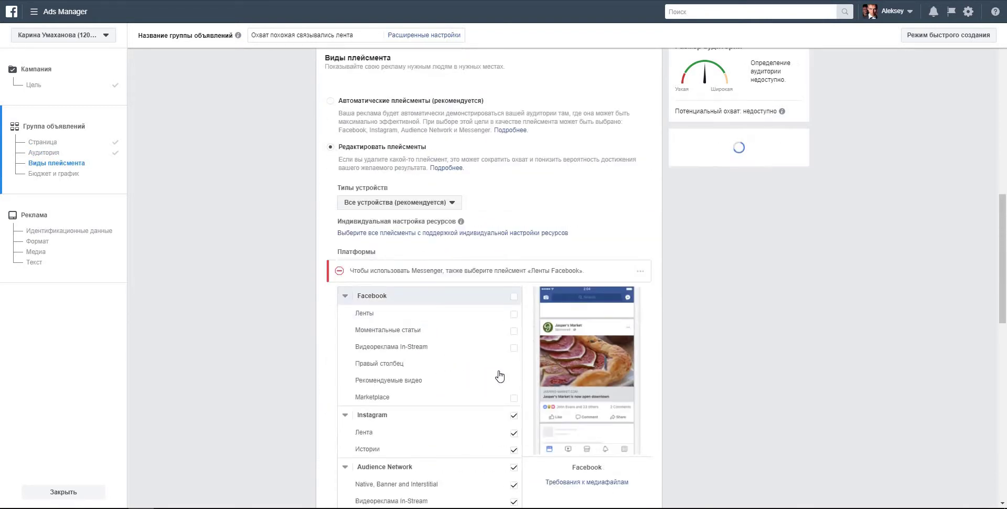
left_click(514, 449)
scroll(420, 396, "down", 1)
scroll(419, 397, "down", 3)
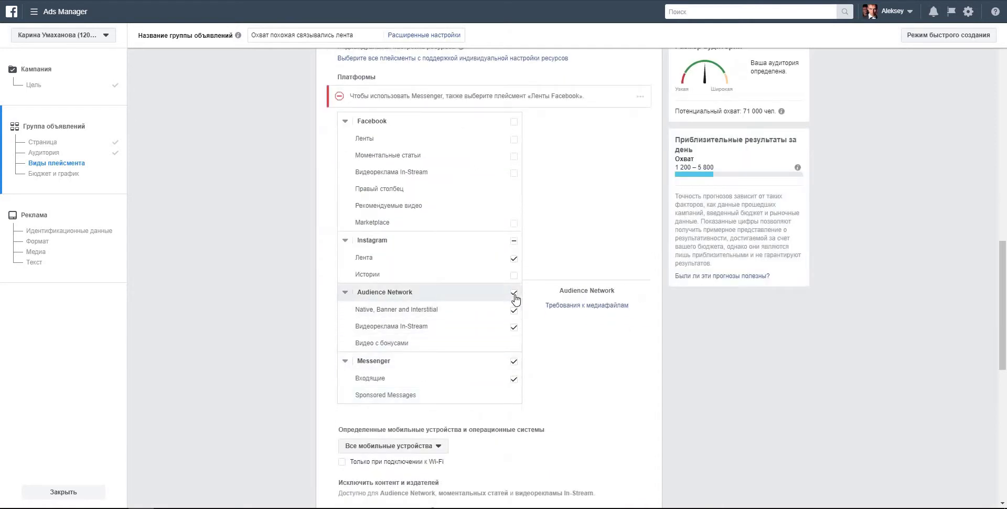
left_click(514, 293)
left_click(514, 362)
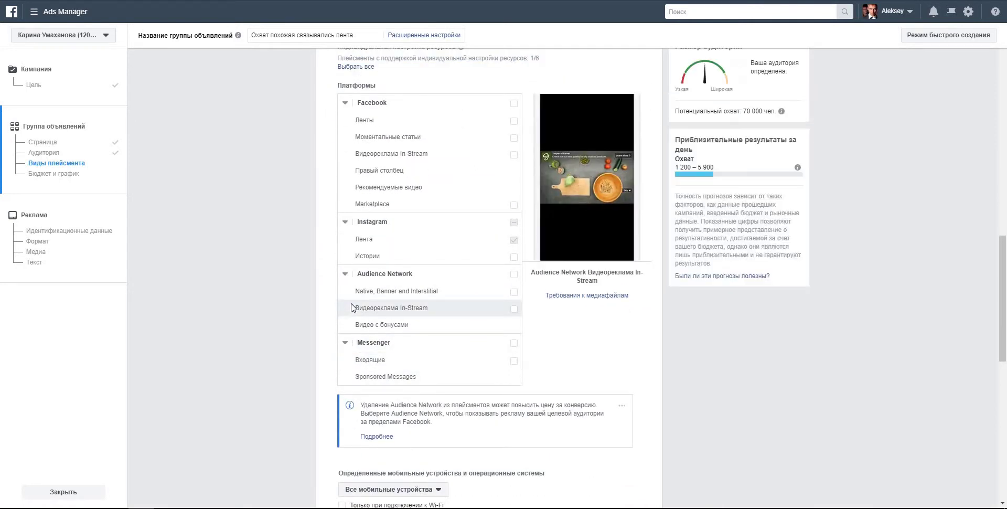
scroll(351, 310, "down", 8)
scroll(353, 309, "down", 3)
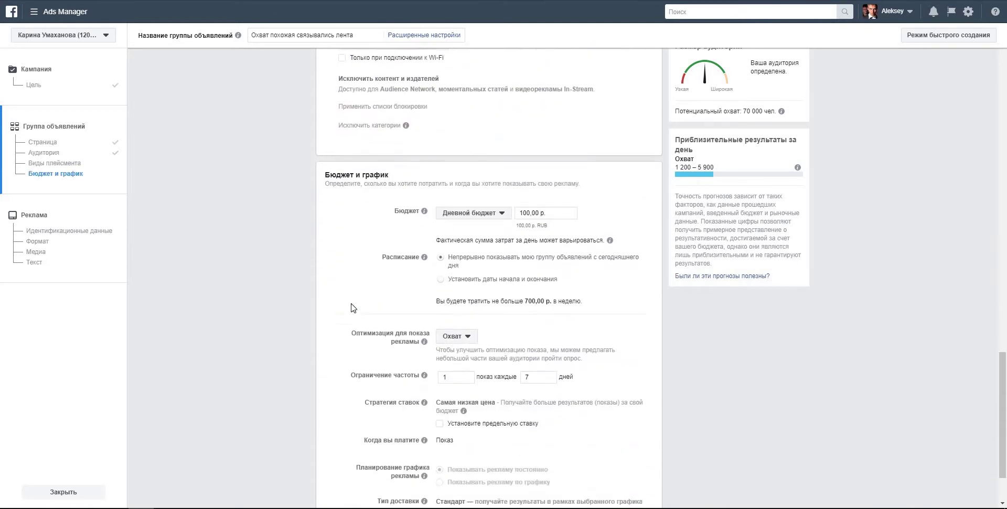
left_click(633, 492)
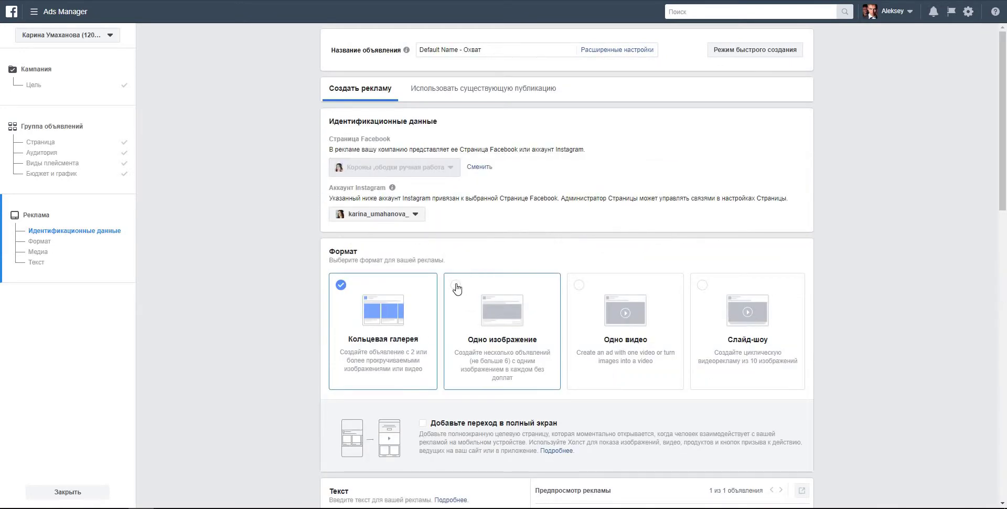
Switch the ad to a single image and upload a new 1080×1080 picture
left_click(456, 286)
scroll(293, 278, "down", 5)
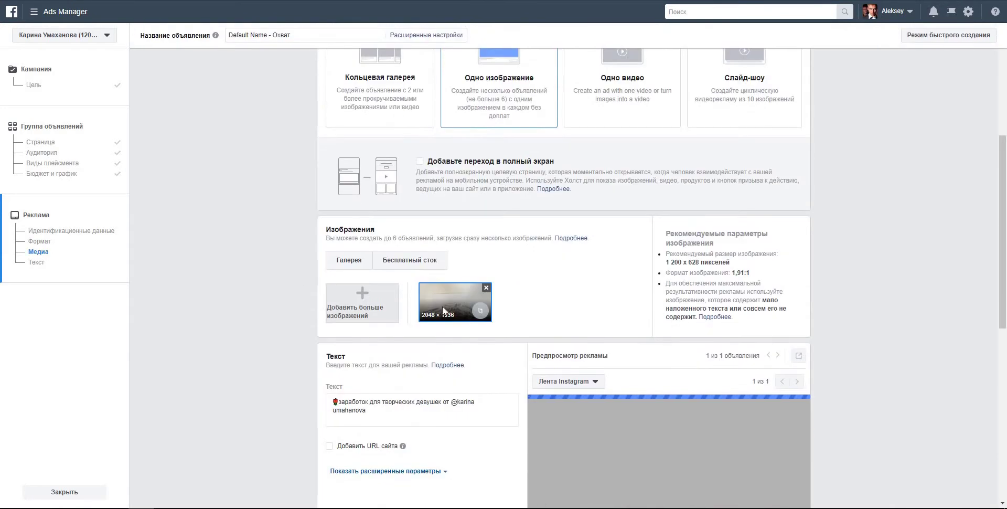
left_click(464, 290)
left_click(364, 295)
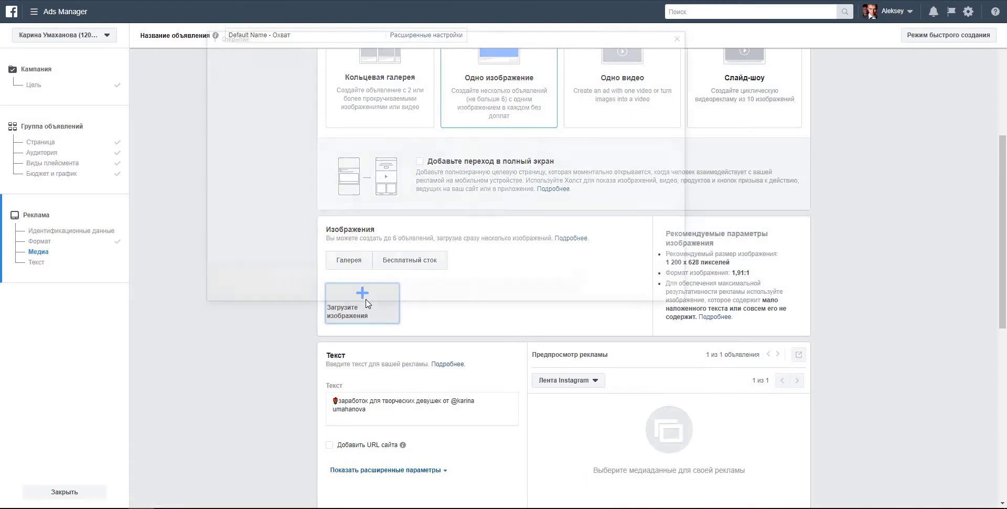
double_click(486, 112)
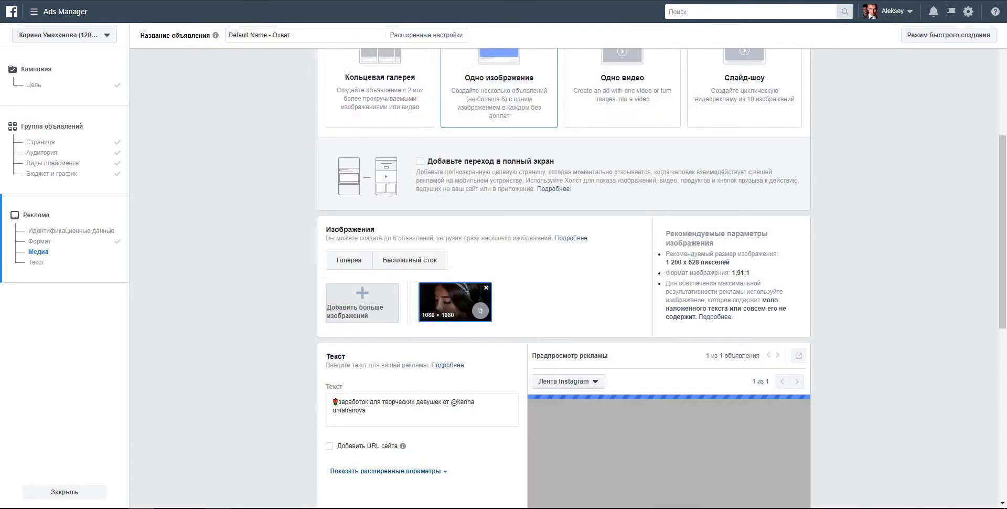
Copy the ТЕКСТ 2 body paragraphs from the Word document
key("alt+Tab")
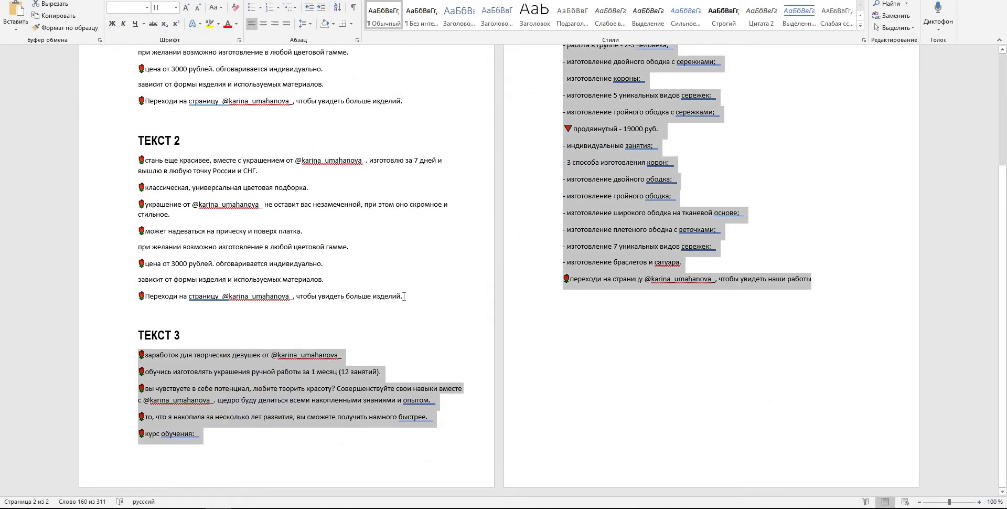
left_click_drag(404, 297, 132, 160)
key("ctrl+c")
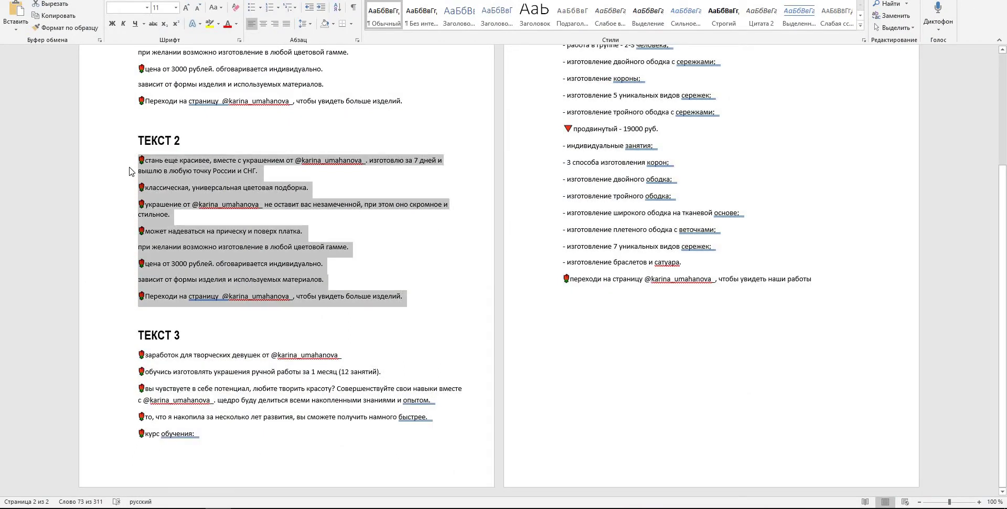
key("alt+Tab")
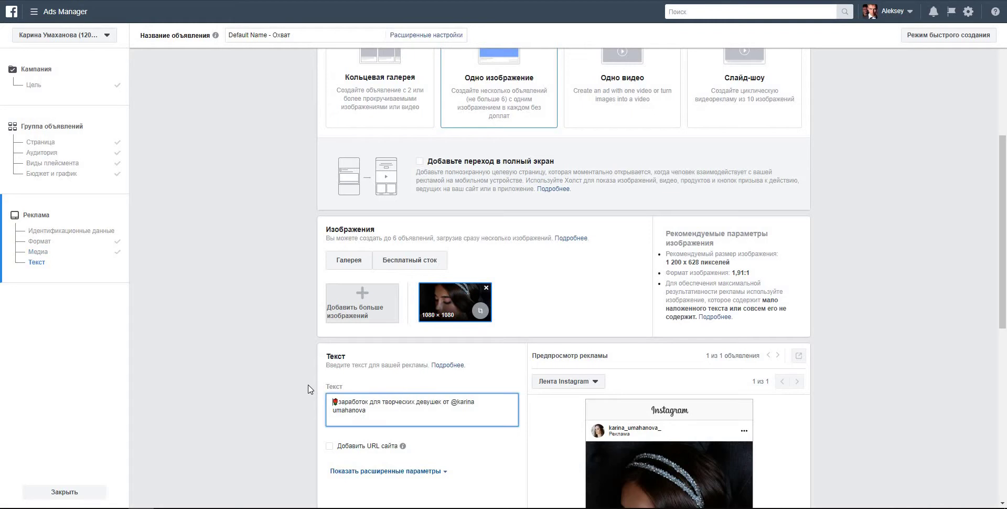
Replace the existing two-line ad text with the long product description
key("ctrl+v")
key("ctrl+z")
left_click_drag(371, 411, 318, 398)
key("ctrl+v")
scroll(276, 389, "down", 5)
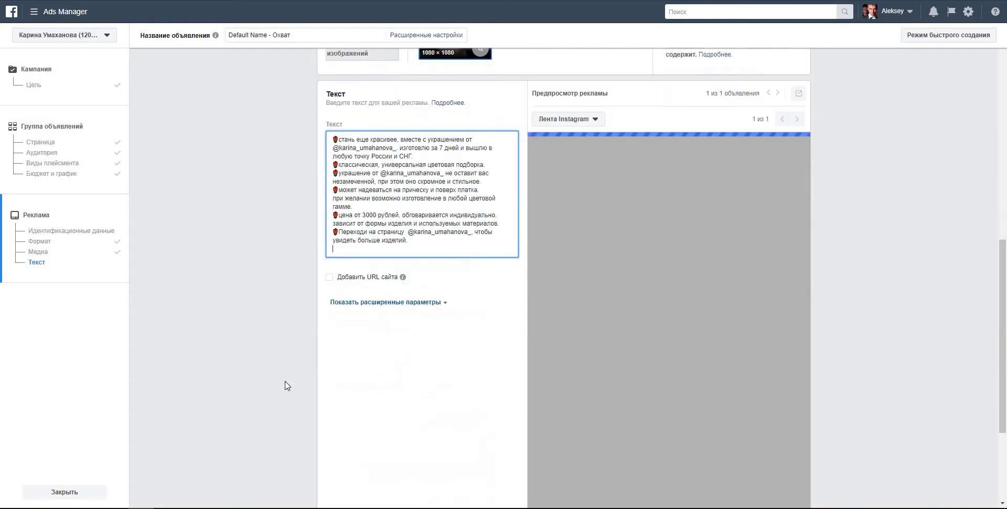
Add the Instagram profile address as the ad's website URL
left_click(329, 278)
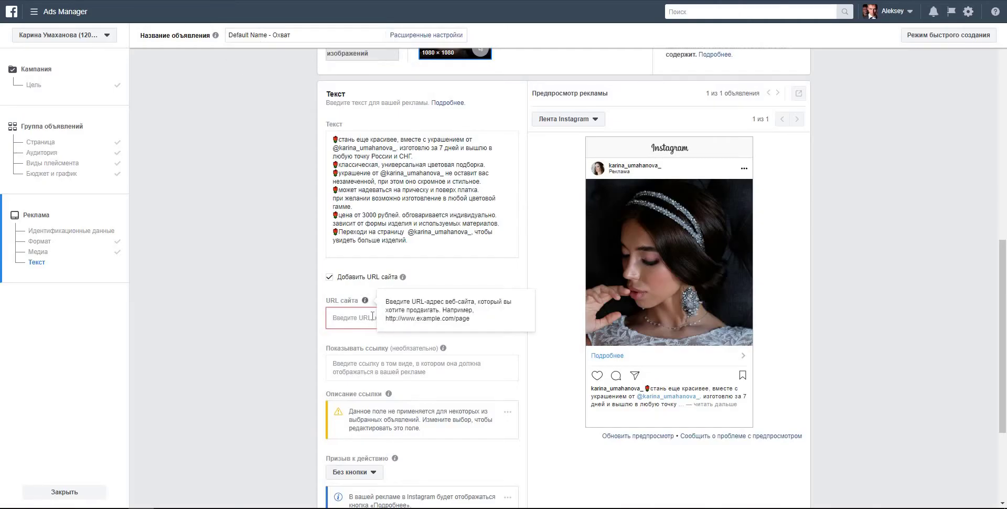
left_click(373, 316)
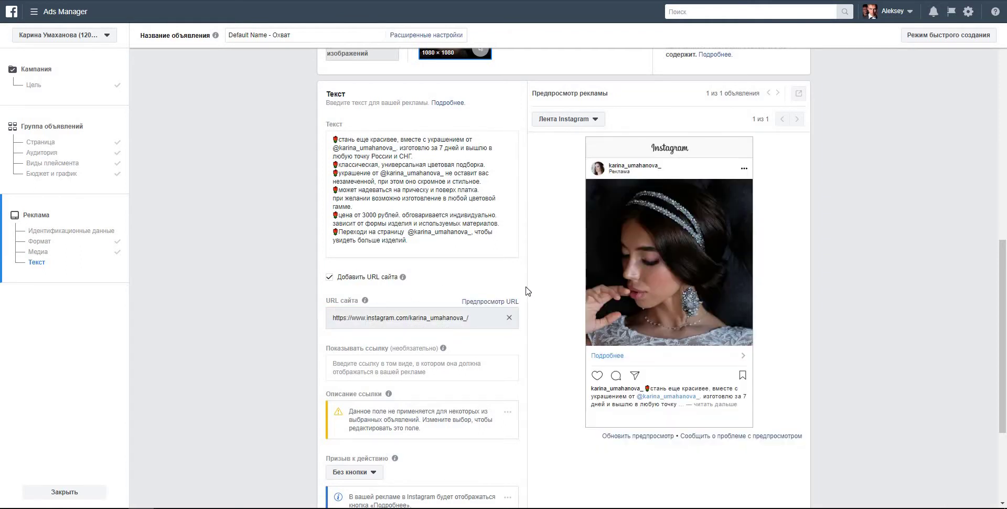
scroll(526, 292, "down", 3)
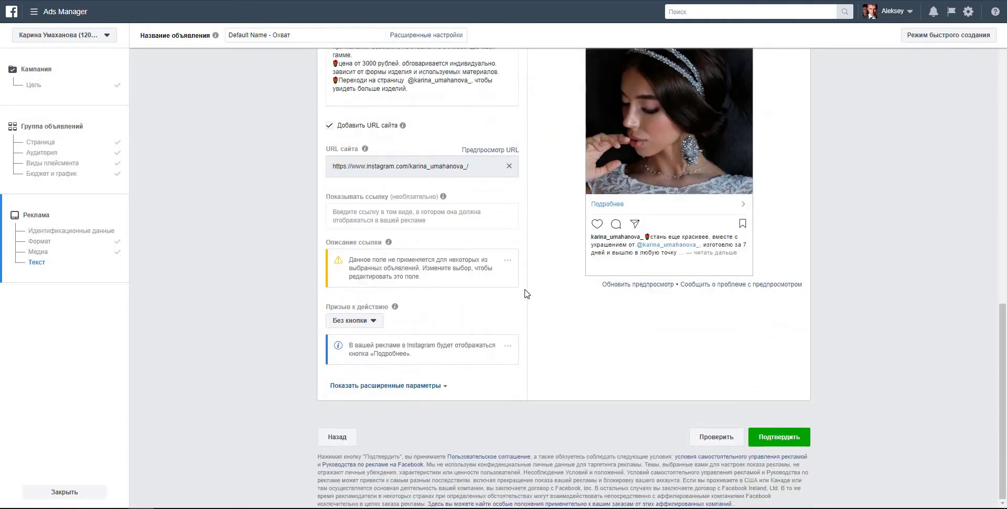
Set the call to action to Подробнее and confirm the campaign
left_click(372, 320)
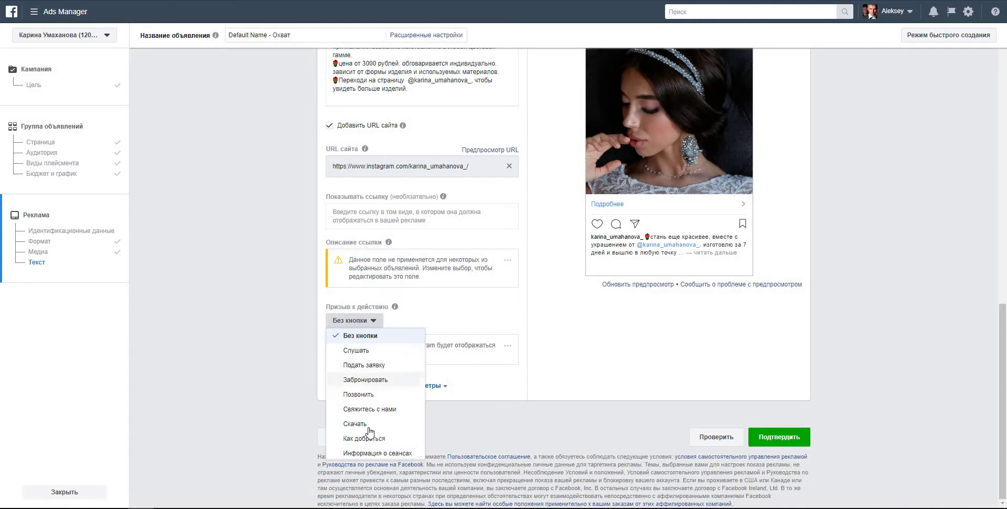
scroll(373, 427, "down", 5)
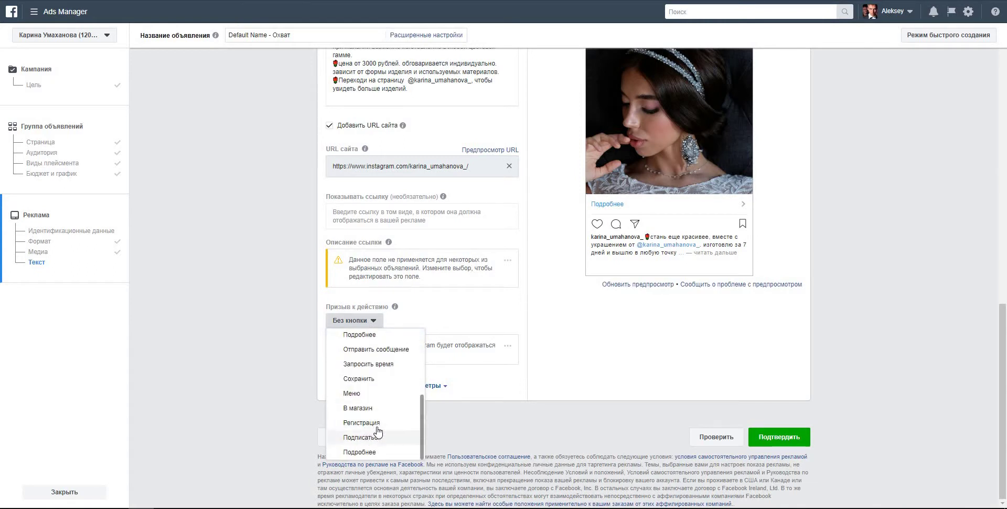
left_click(367, 452)
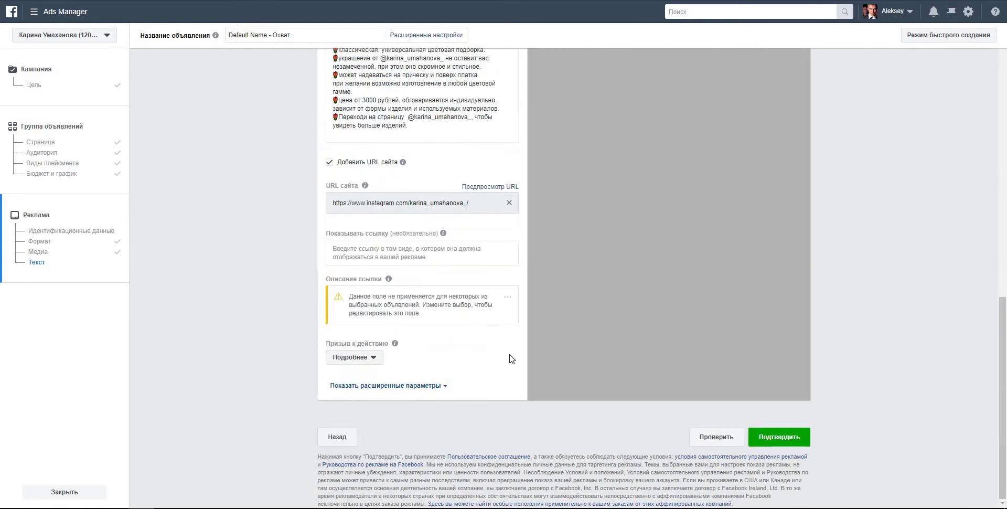
scroll(578, 379, "up", 2)
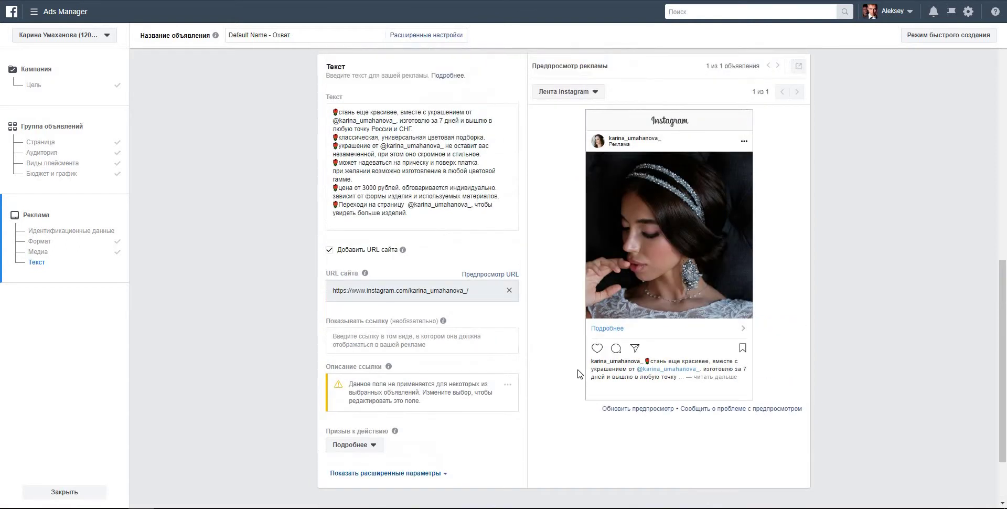
scroll(579, 374, "up", 5)
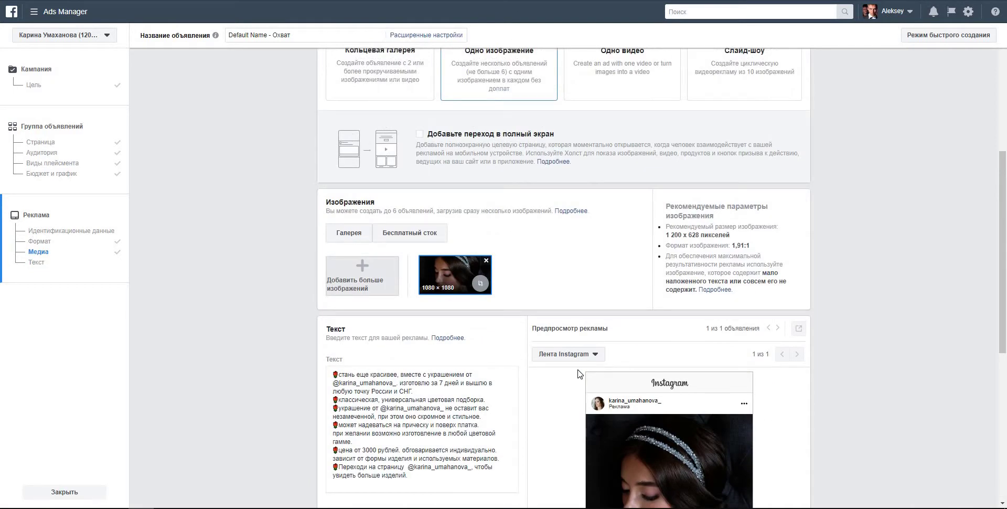
scroll(579, 374, "down", 2)
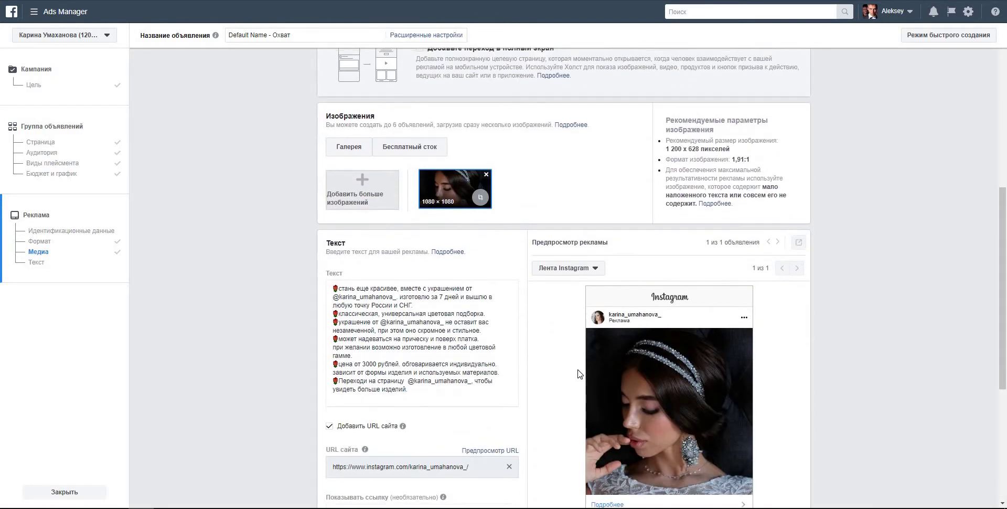
scroll(579, 373, "up", 7)
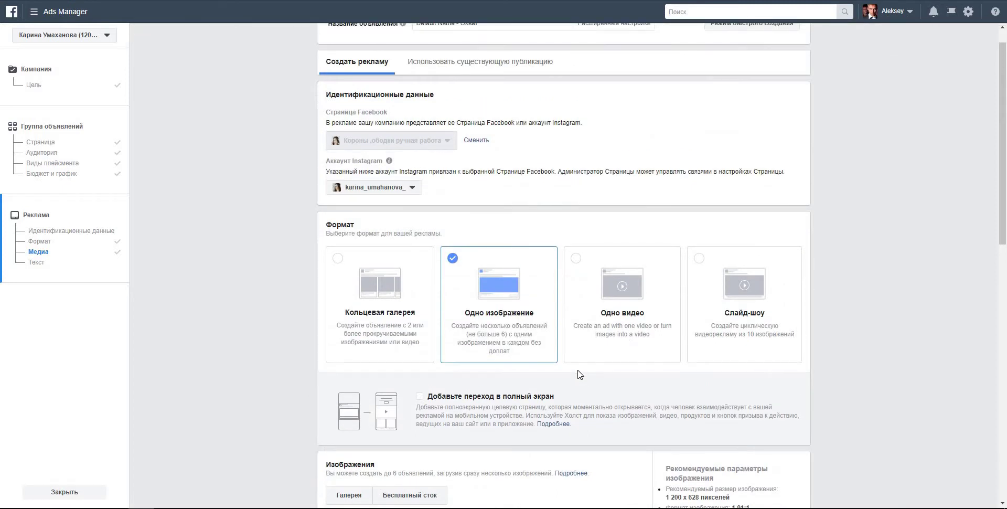
scroll(579, 373, "down", 10)
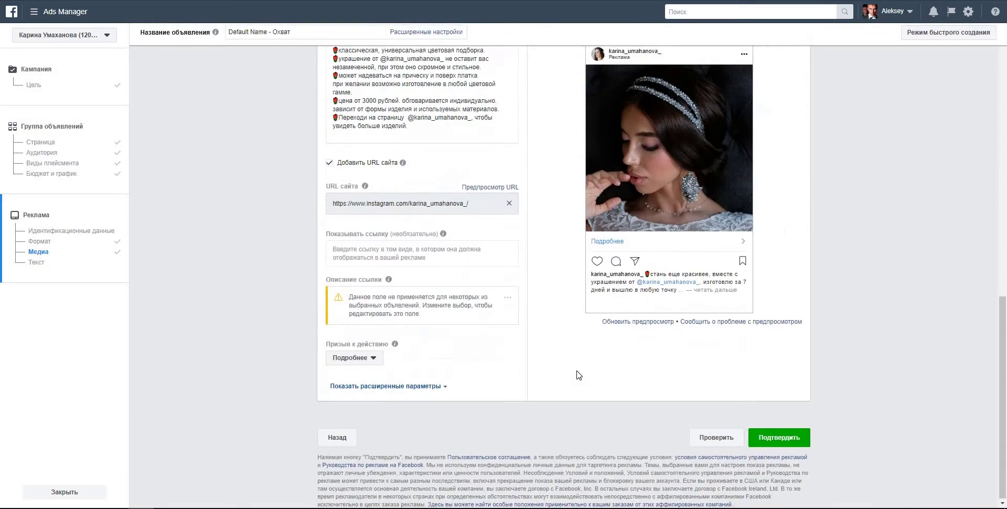
left_click(775, 439)
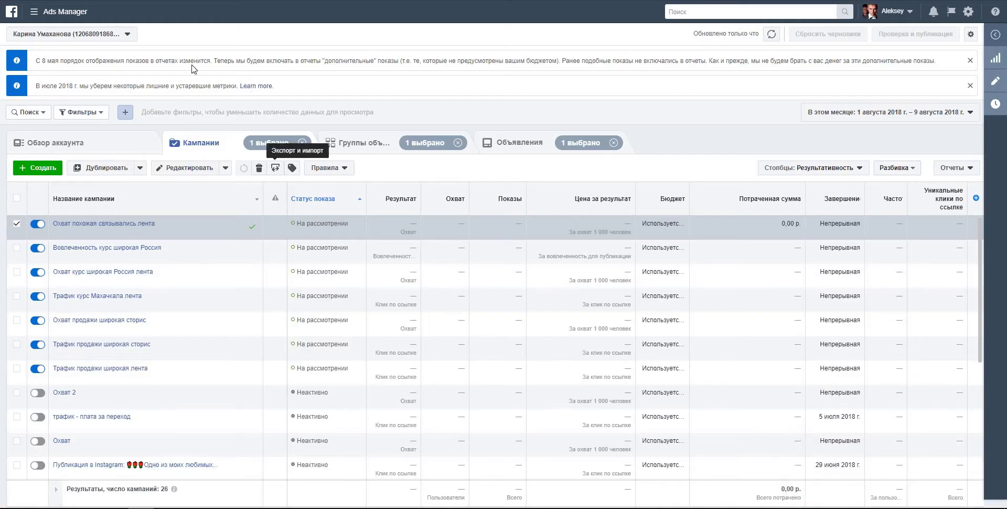
Open the main Ads Manager navigation menu
left_click(61, 12)
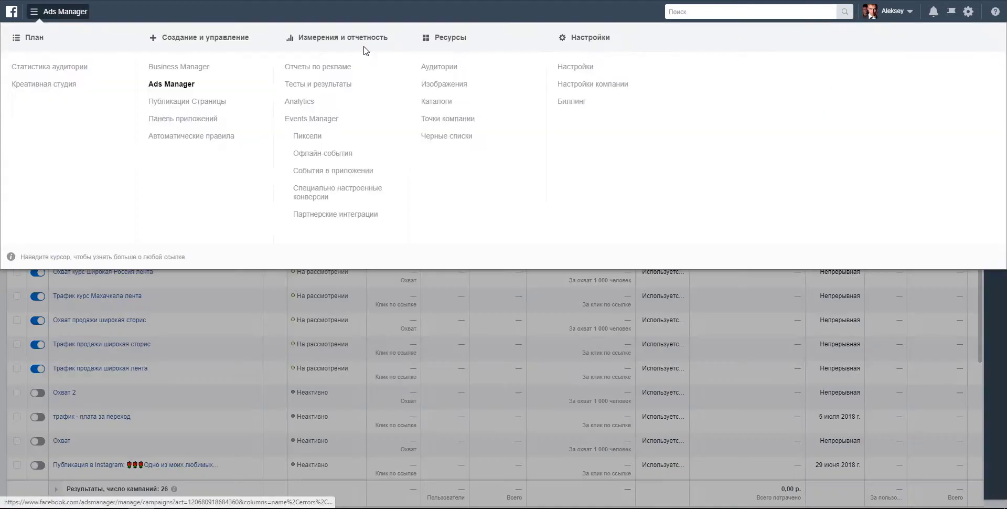
In Audiences, select Lookalike (RU, 1%) - Сохраняли публикации and create an ad for it
left_click(446, 69)
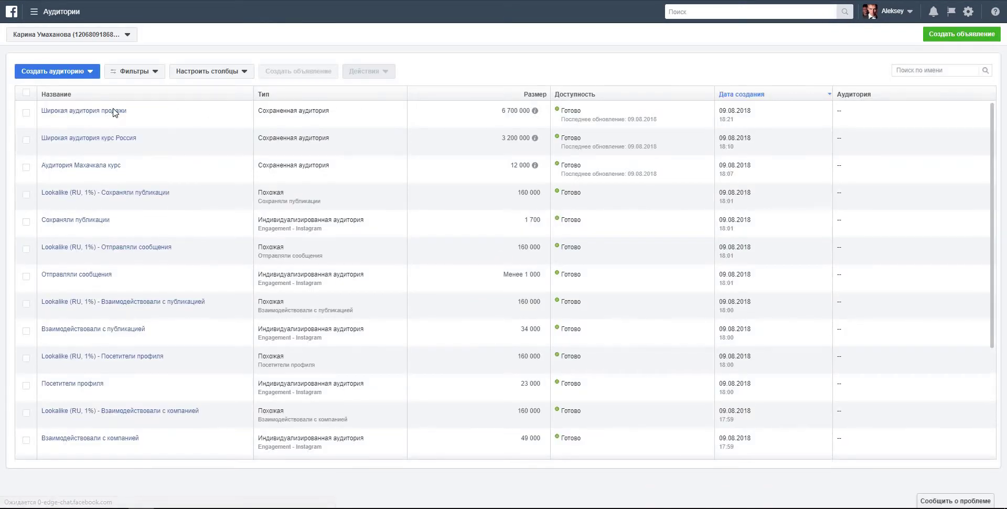
mouse_move(32, 140)
left_click(27, 194)
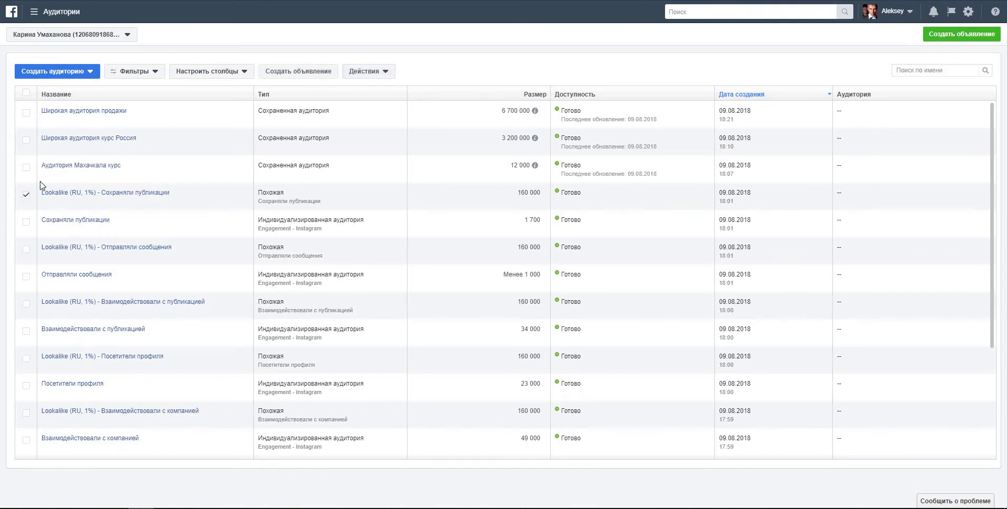
left_click(304, 73)
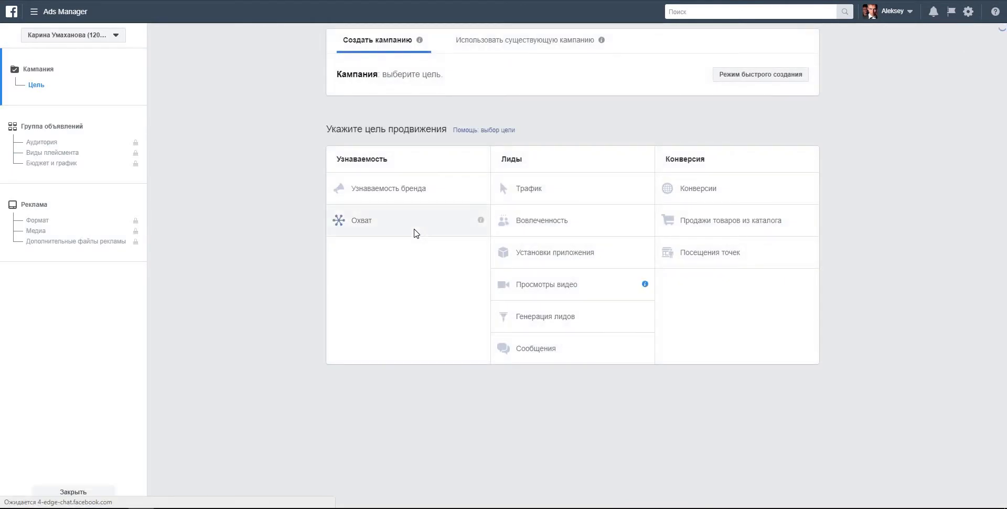
Choose the Охват objective, name the campaign Охват сохраняли сторис, and copy the name
left_click(404, 233)
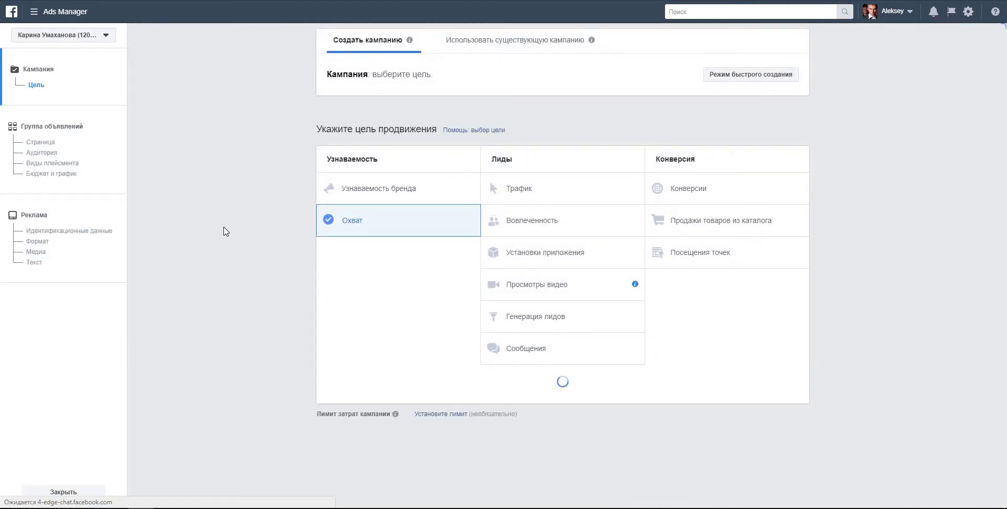
scroll(585, 335, "down", 3)
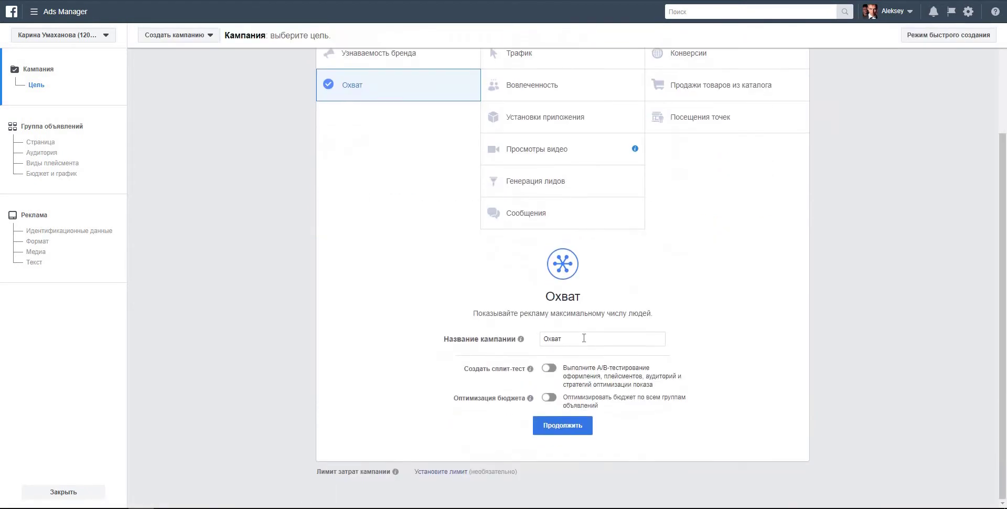
left_click(584, 338)
type("сохранили сторис")
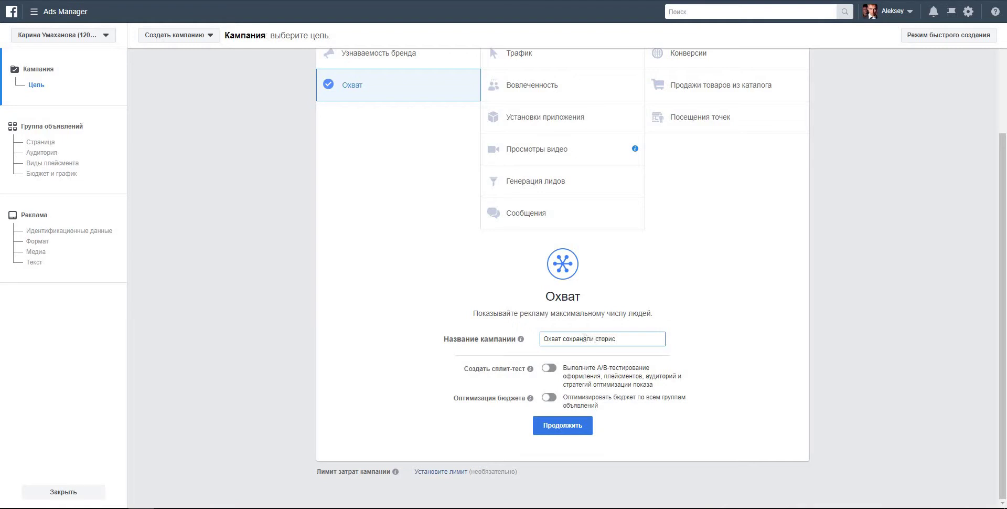
key("ctrl+a")
key("ctrl+c")
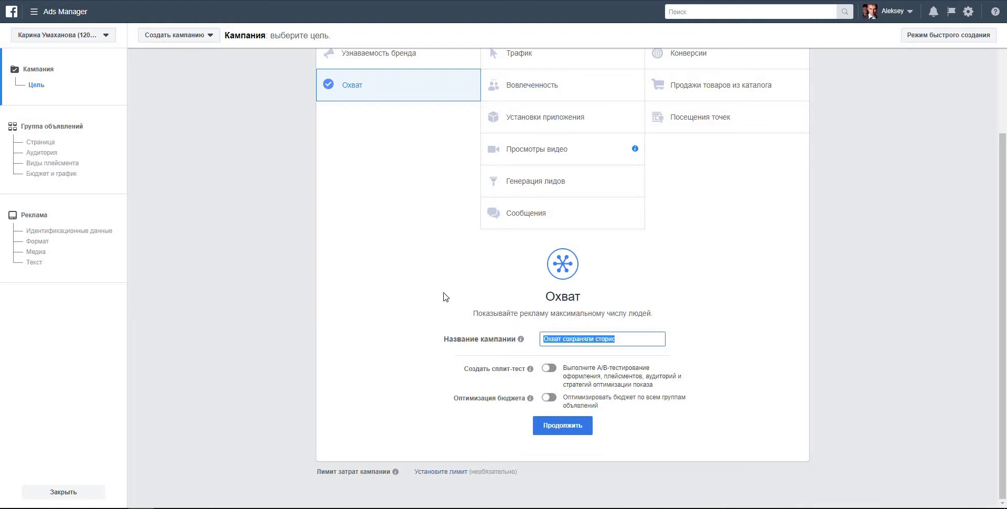
left_click(562, 426)
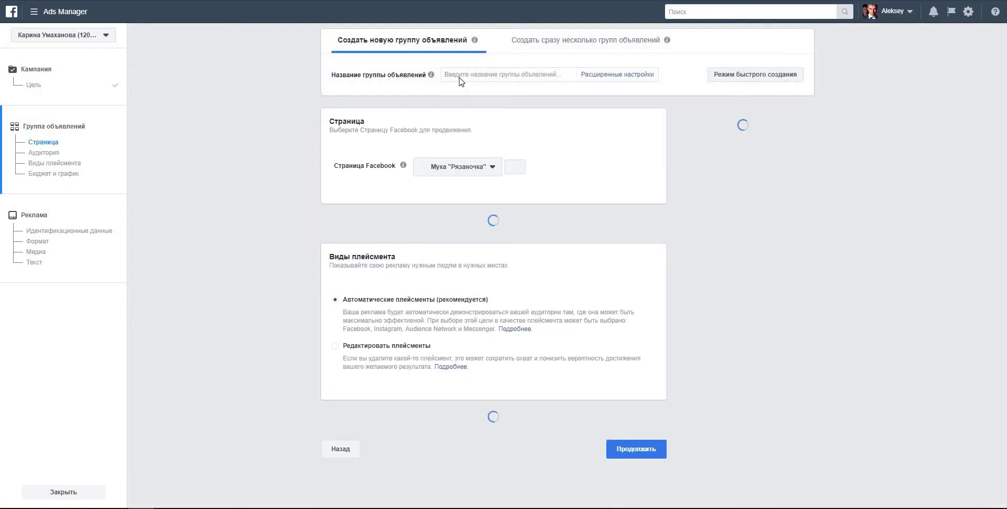
Name the ad set after the campaign and promote the Короны ,ободки ручная работа page
left_click(460, 78)
key("ctrl+v")
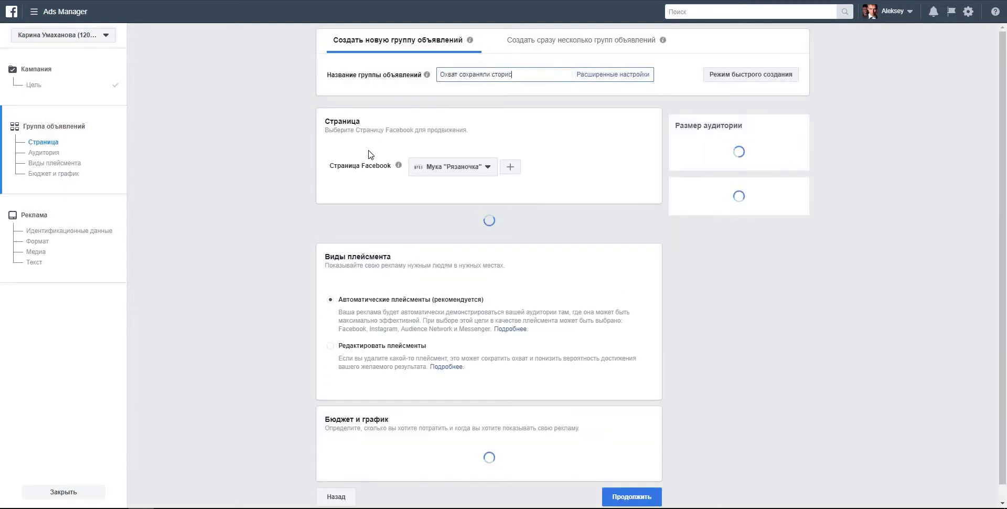
left_click(489, 168)
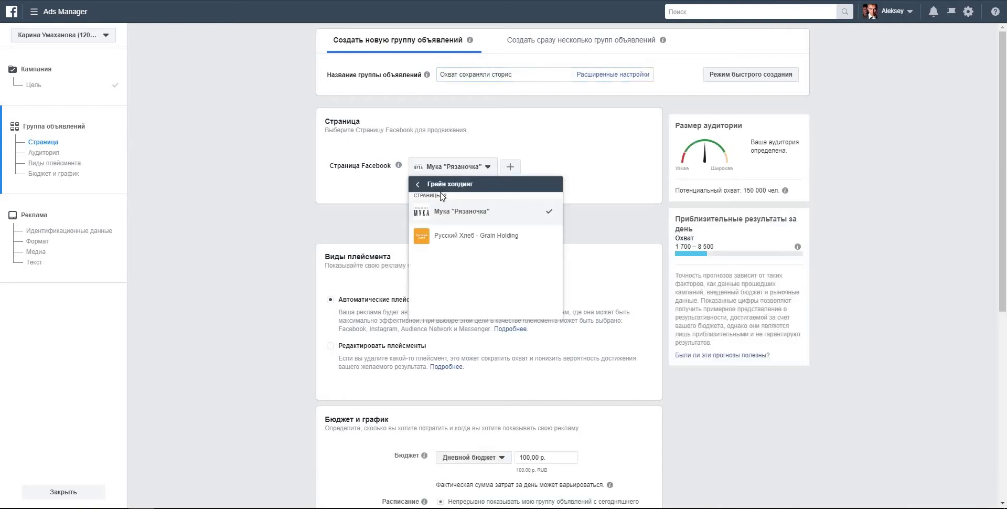
left_click(417, 185)
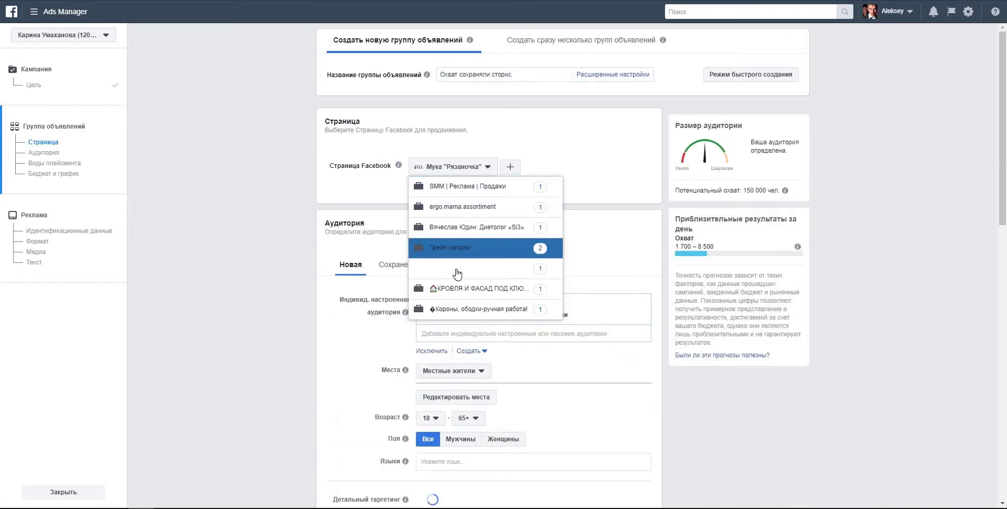
left_click(476, 310)
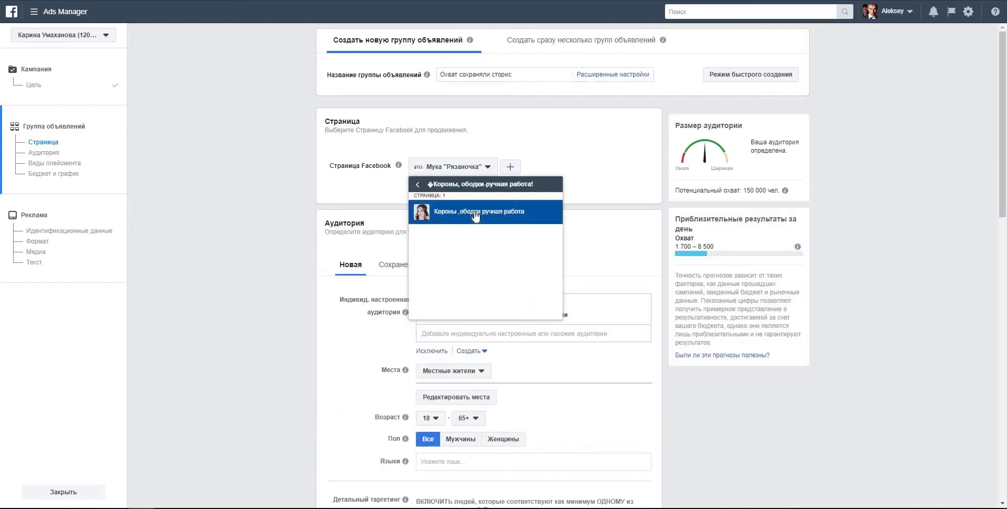
left_click(477, 216)
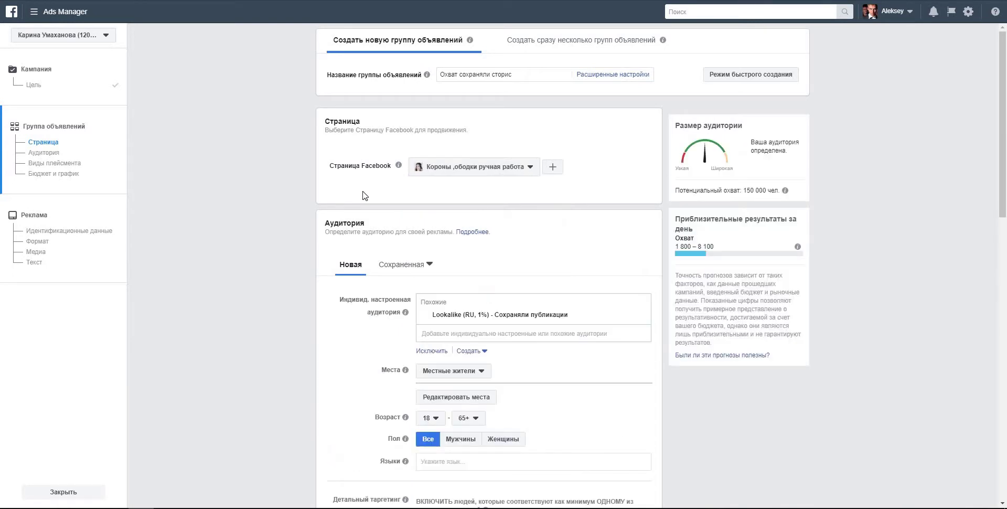
scroll(365, 192, "down", 3)
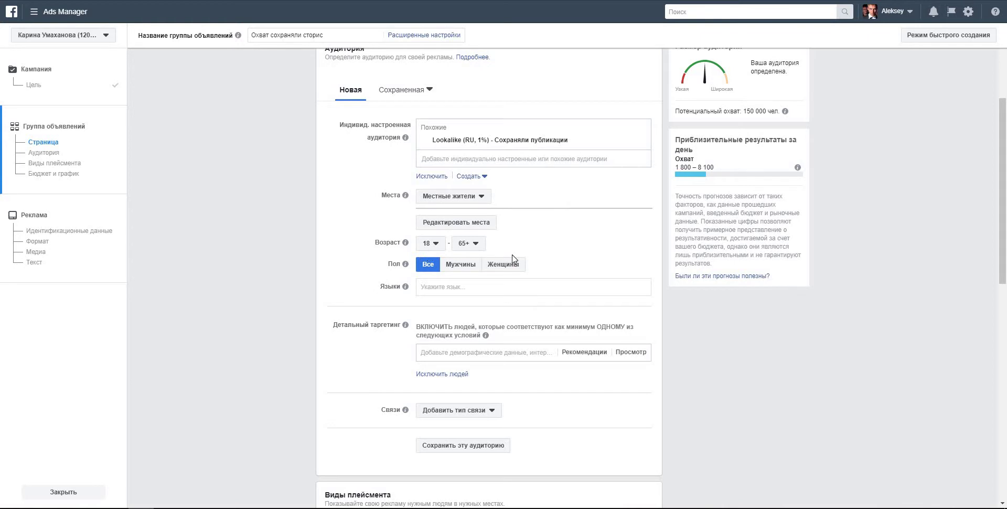
Set the maximum age to 35 and target women only
left_click(469, 243)
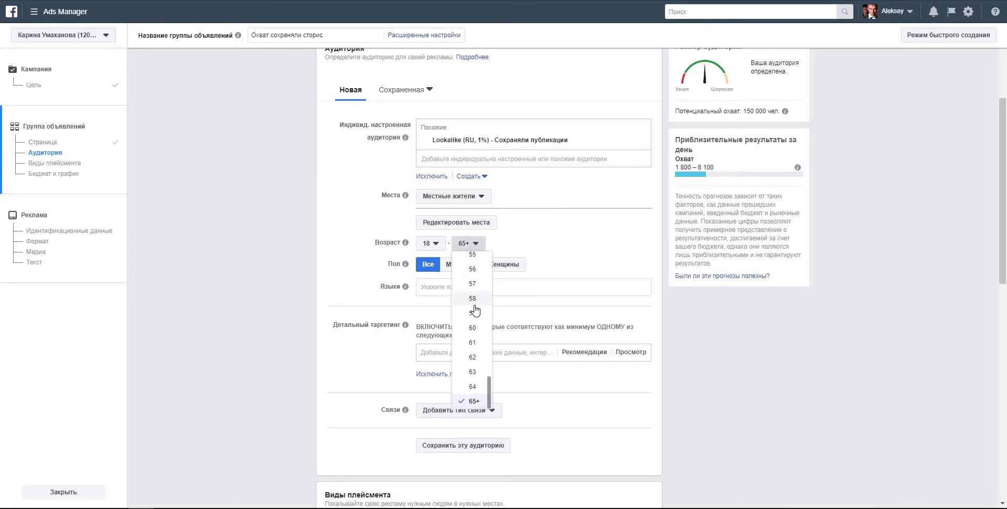
scroll(475, 310, "up", 8)
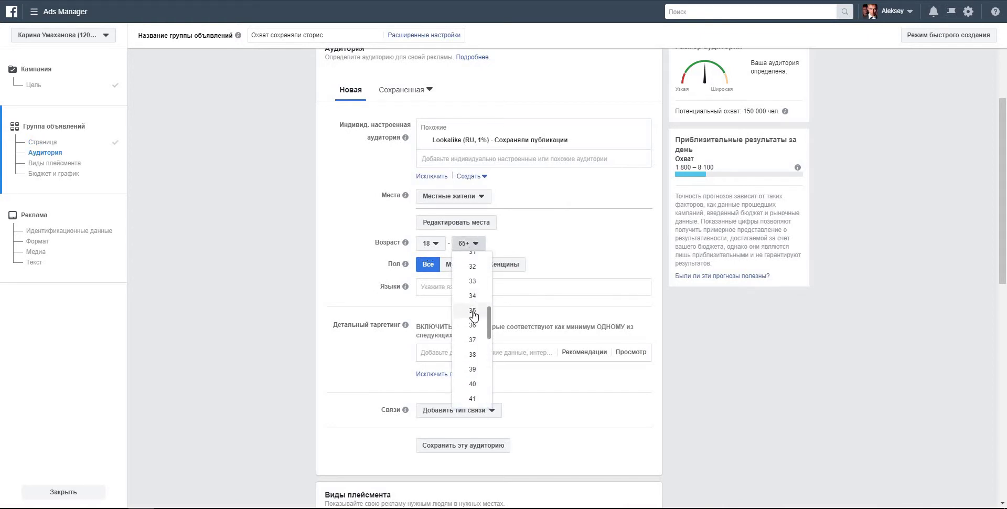
left_click(472, 312)
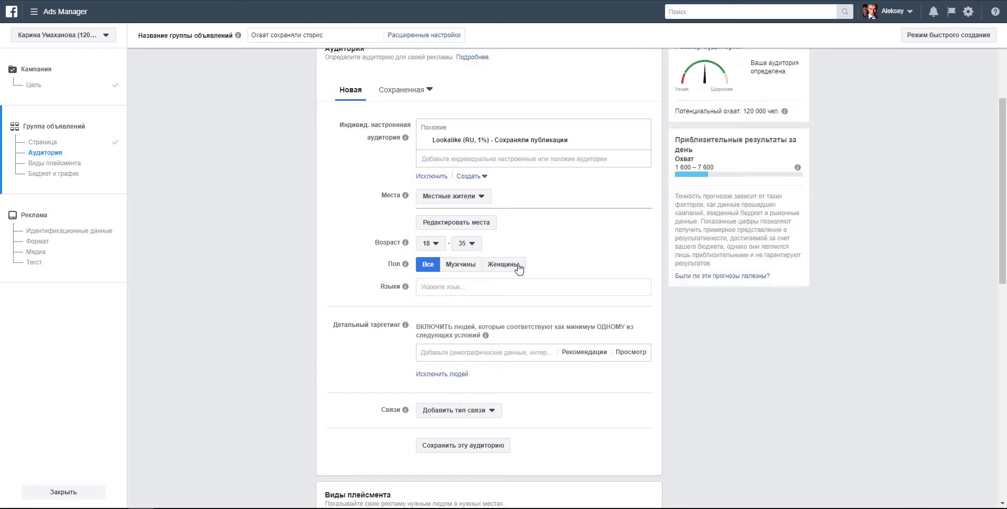
left_click(519, 267)
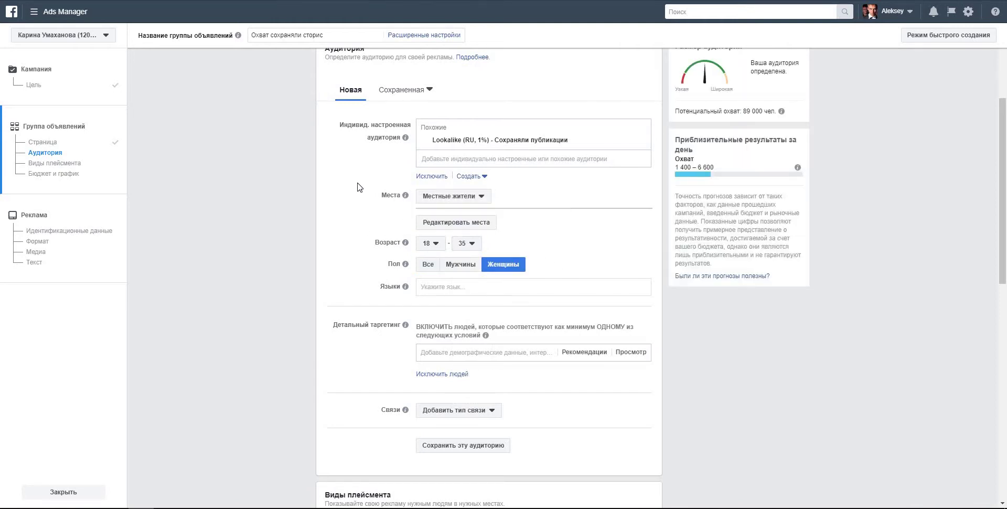
Use manual placements, removing Facebook, Instagram feed, Messenger and Audience Network to keep Instagram Stories
scroll(356, 192, "down", 5)
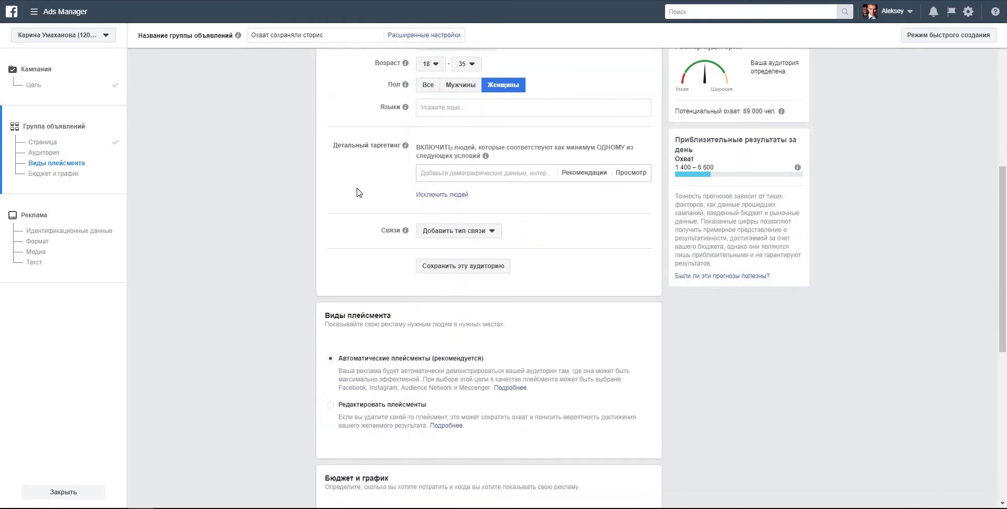
scroll(341, 221, "down", 2)
left_click(330, 236)
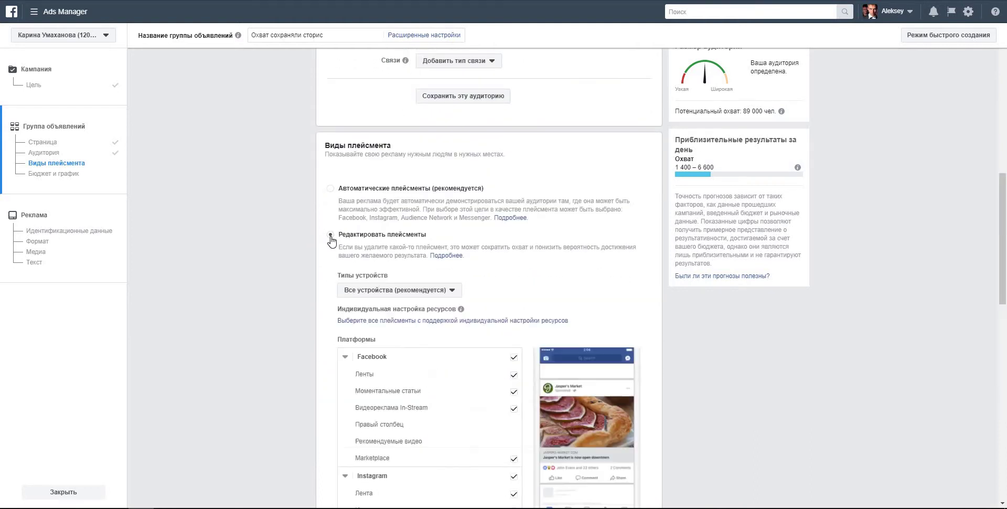
left_click(514, 358)
scroll(516, 315, "down", 5)
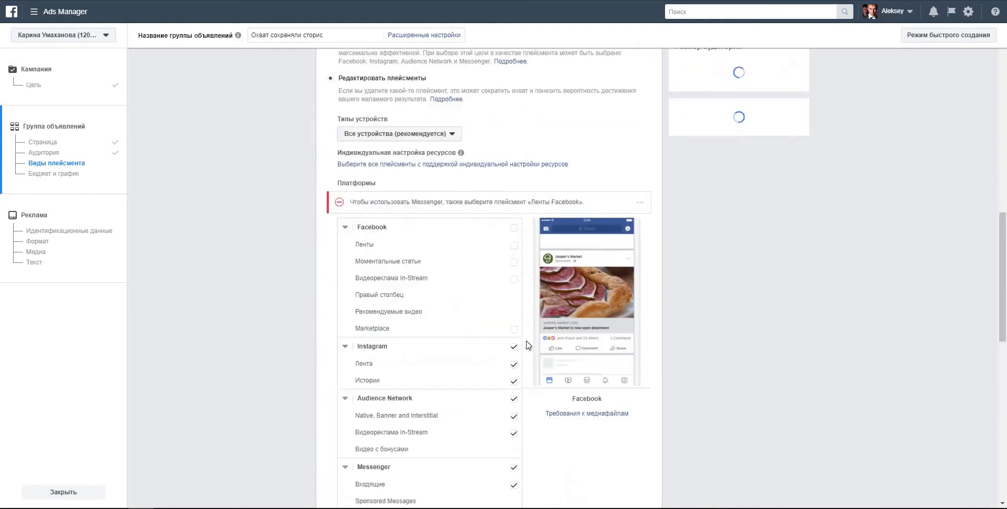
left_click(514, 259)
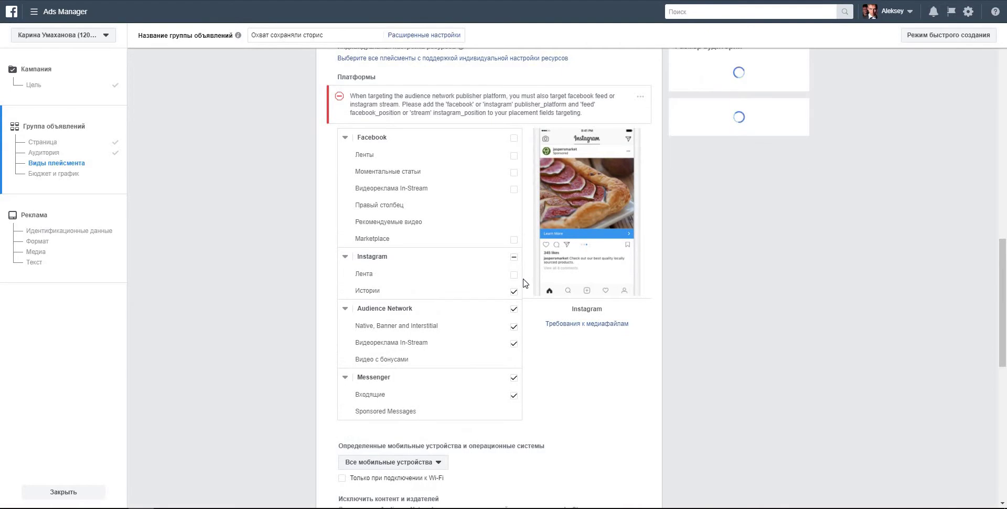
scroll(514, 265, "down", 2)
left_click(514, 290)
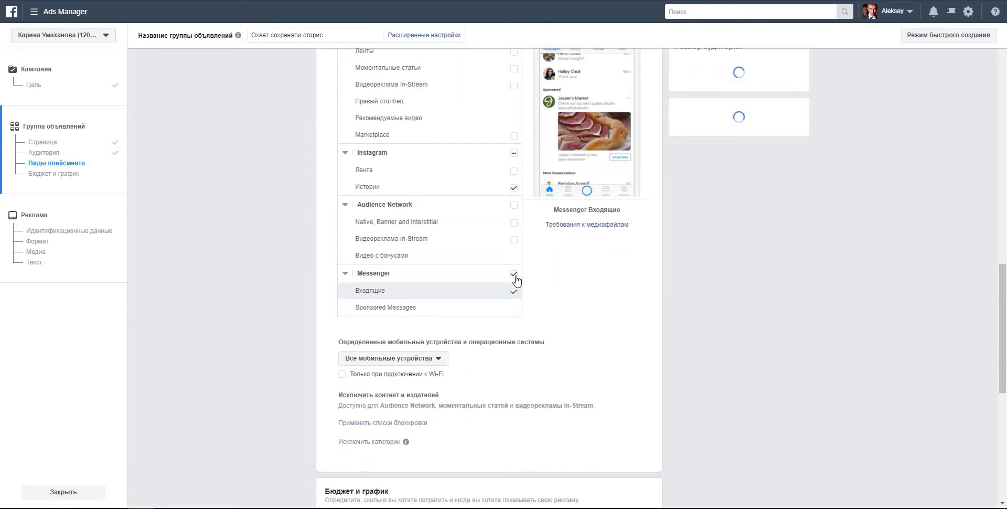
scroll(325, 243, "down", 6)
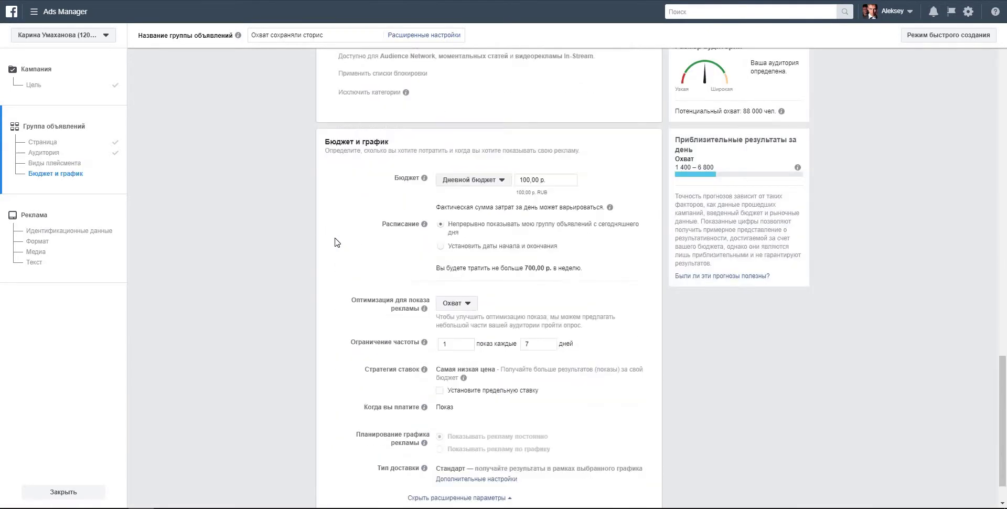
scroll(332, 226, "down", 1)
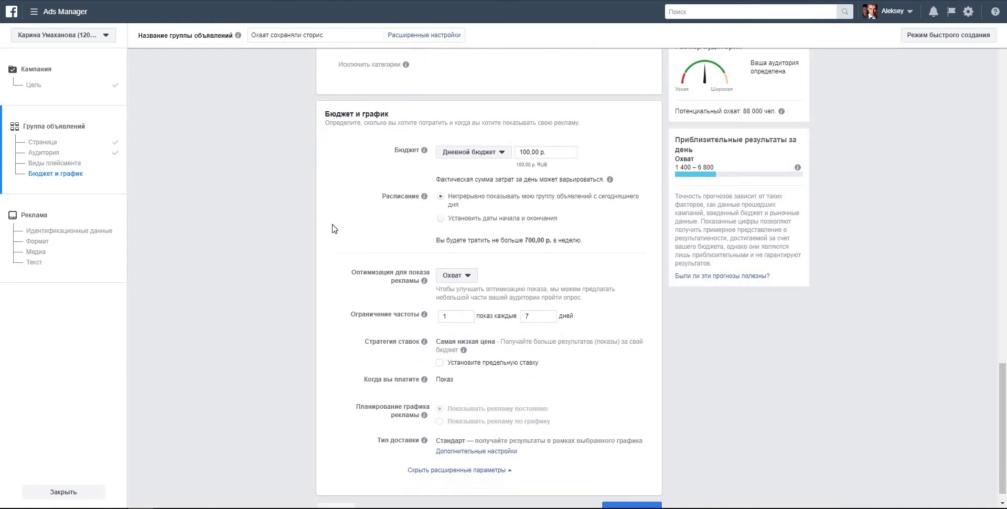
Make the ad a single image and upload a new 1080×1920 picture
left_click(632, 492)
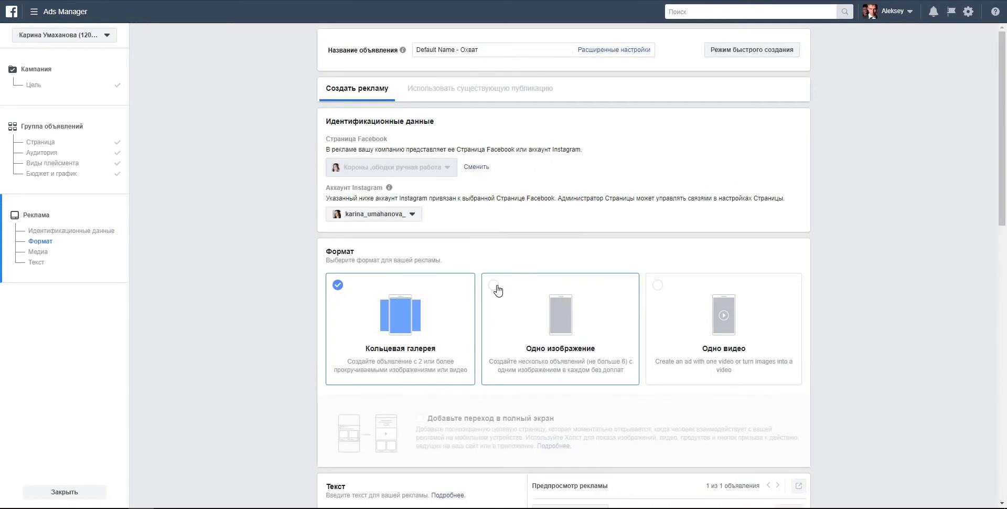
left_click(498, 290)
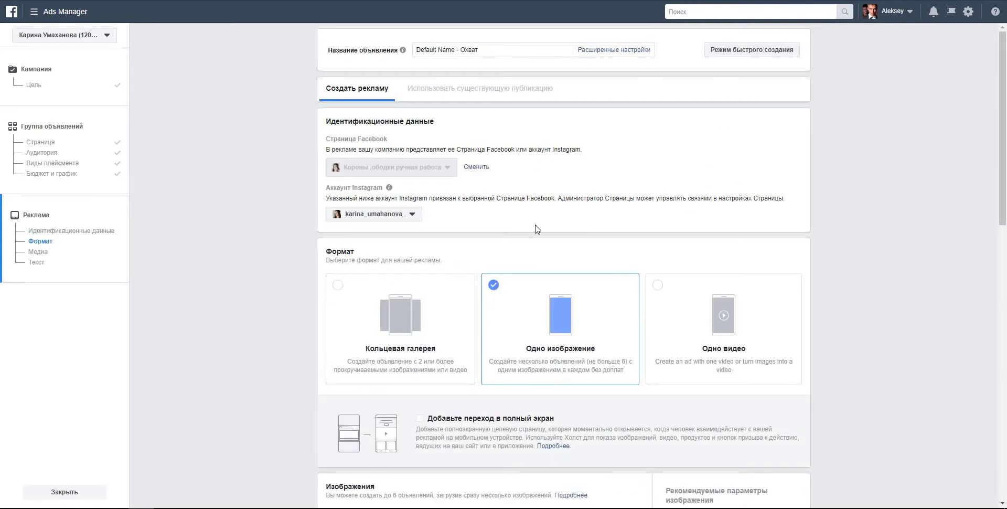
scroll(316, 247, "down", 6)
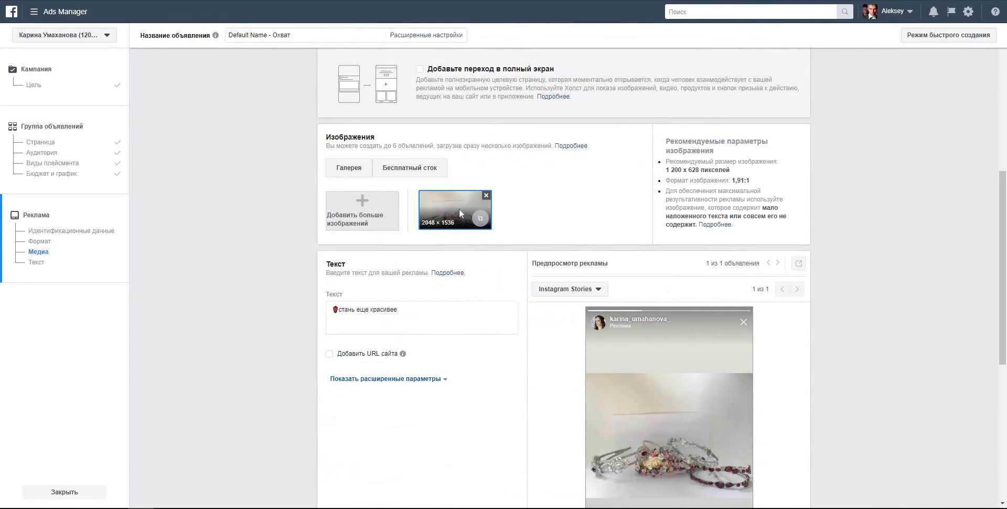
left_click(486, 195)
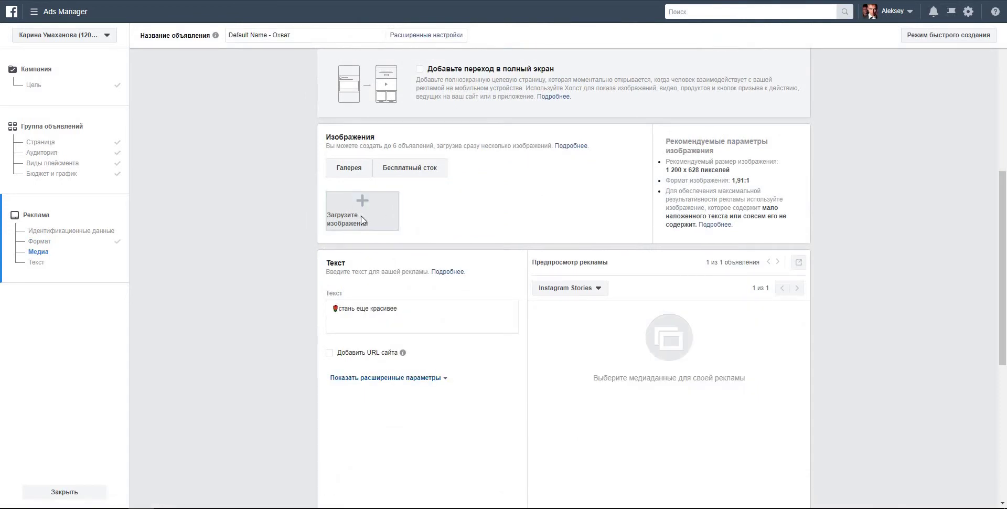
left_click(362, 218)
double_click(552, 122)
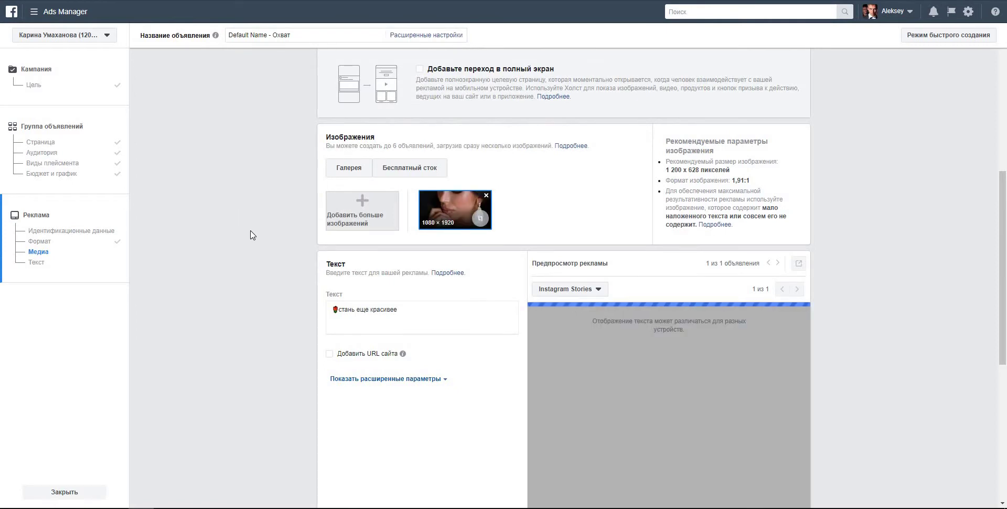
Clear the primary text and add the Instagram profile link as the website URL
scroll(251, 234, "down", 2)
left_click_drag(470, 225, 330, 257)
key("BackSpace")
left_click(329, 269)
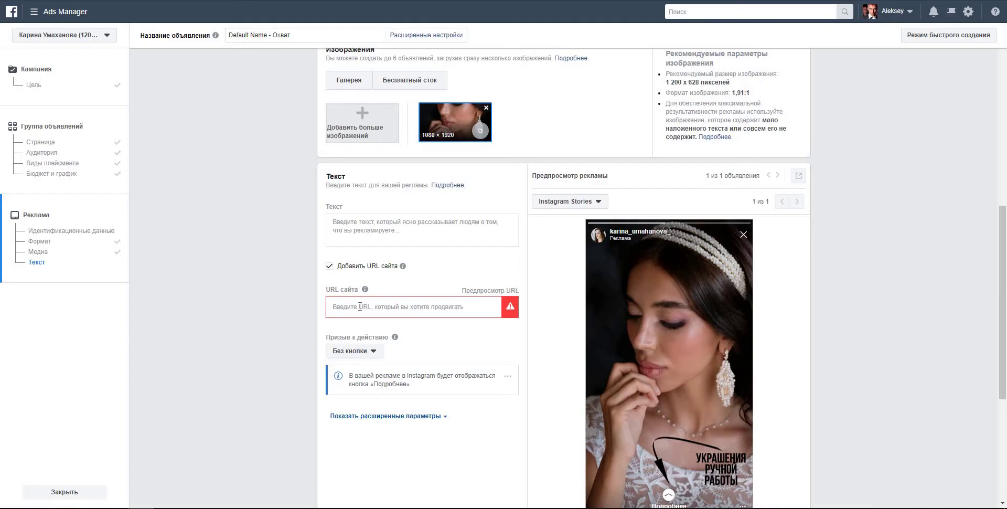
left_click(364, 304)
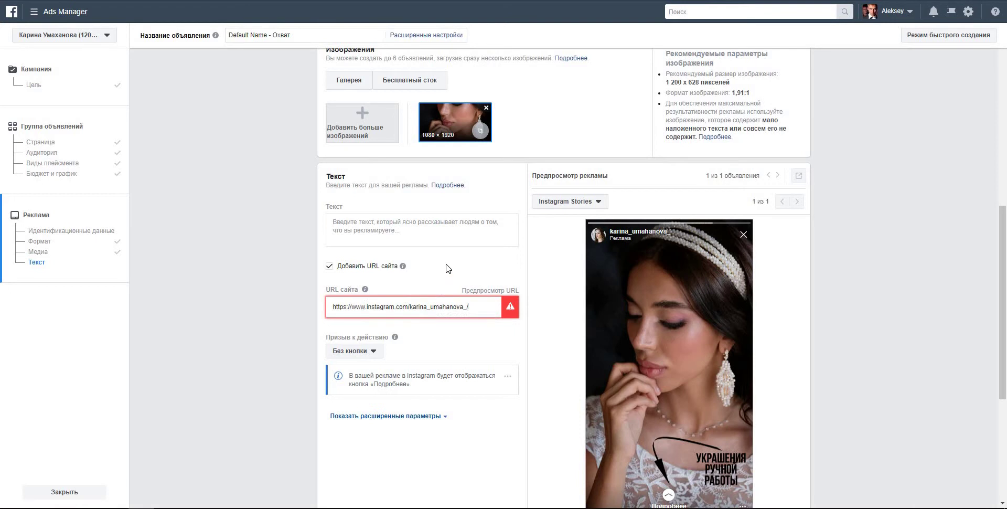
scroll(449, 269, "down", 3)
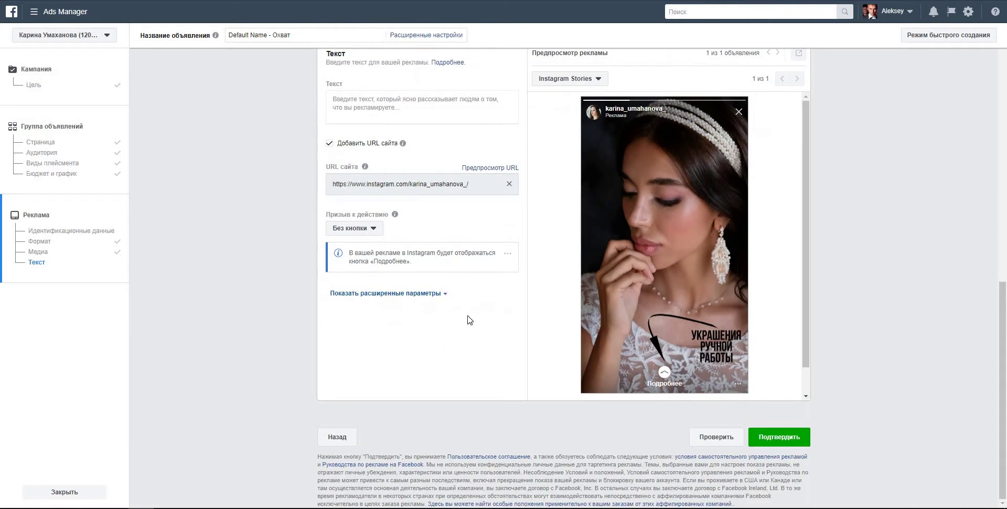
scroll(469, 320, "up", 12)
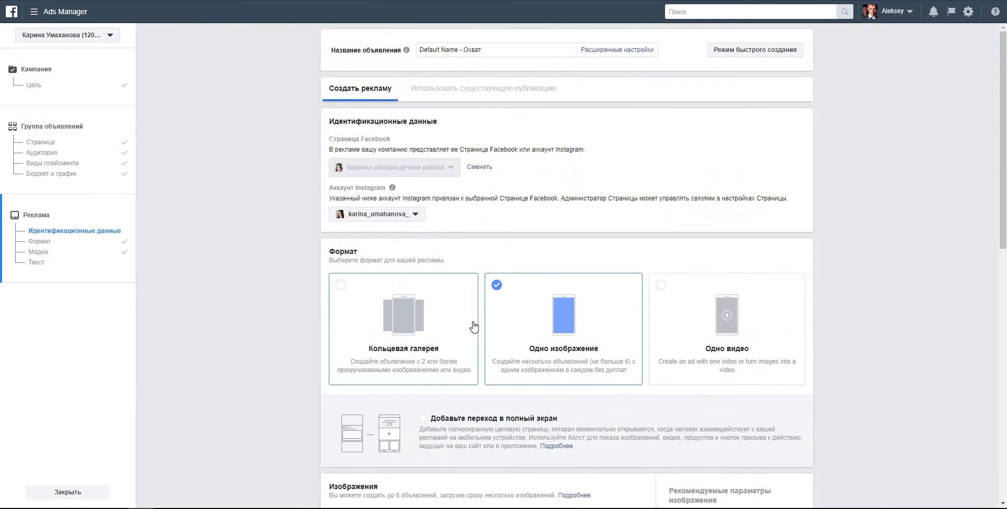
scroll(474, 325, "down", 15)
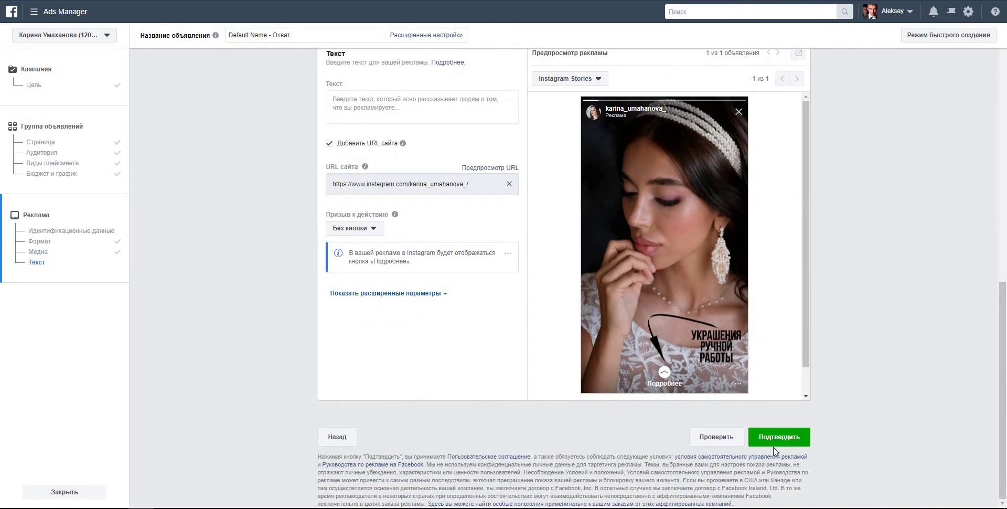
Confirm to publish Охват сохраняли сторис, checking the test-plan slide while it processes
left_click(770, 441)
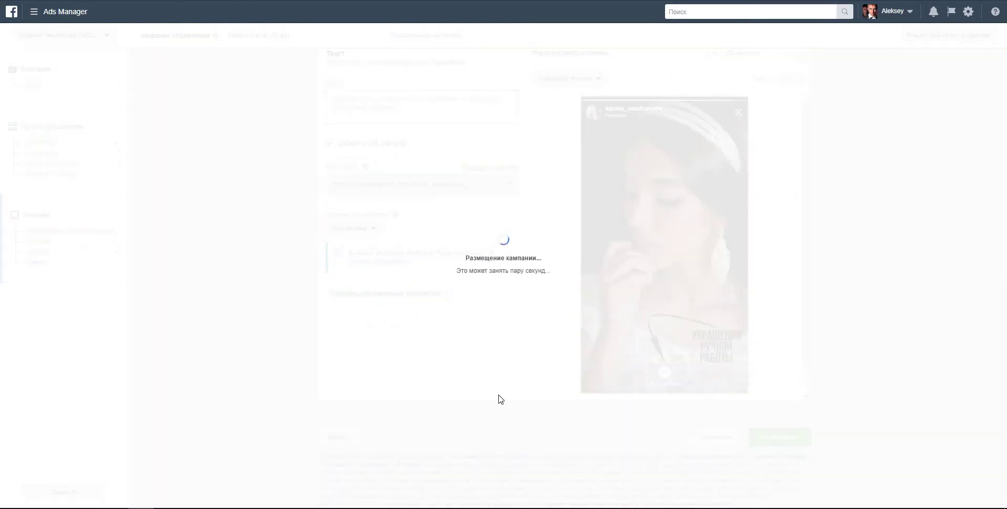
mouse_move(218, 508)
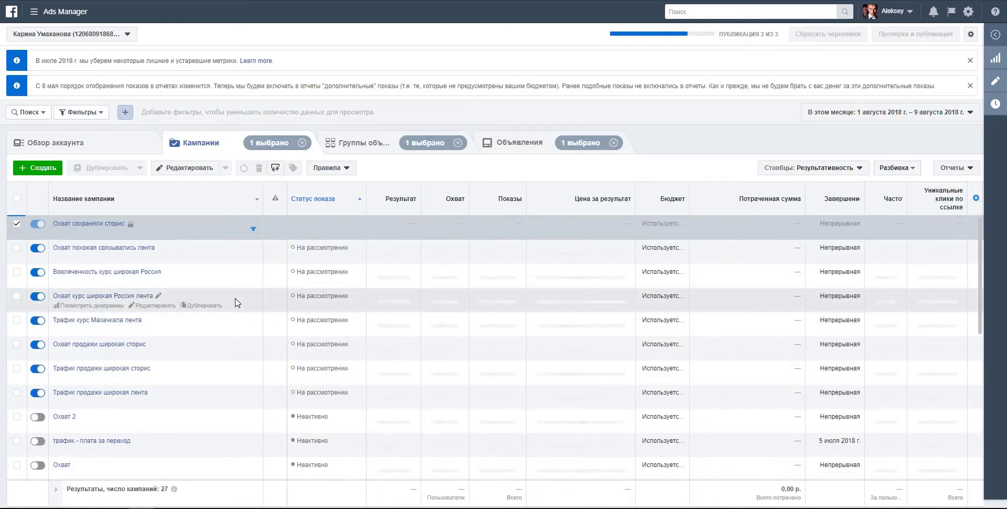
key("alt+Tab")
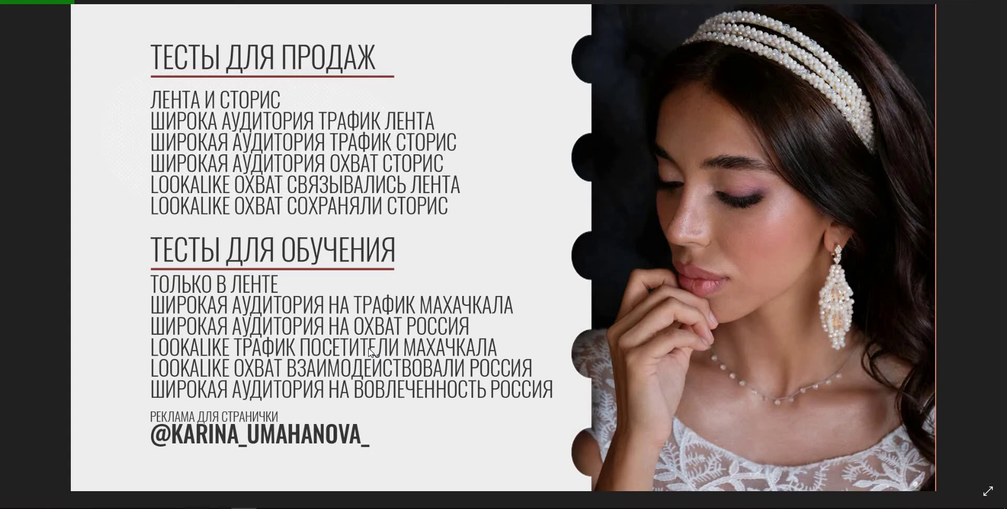
key("alt+Tab")
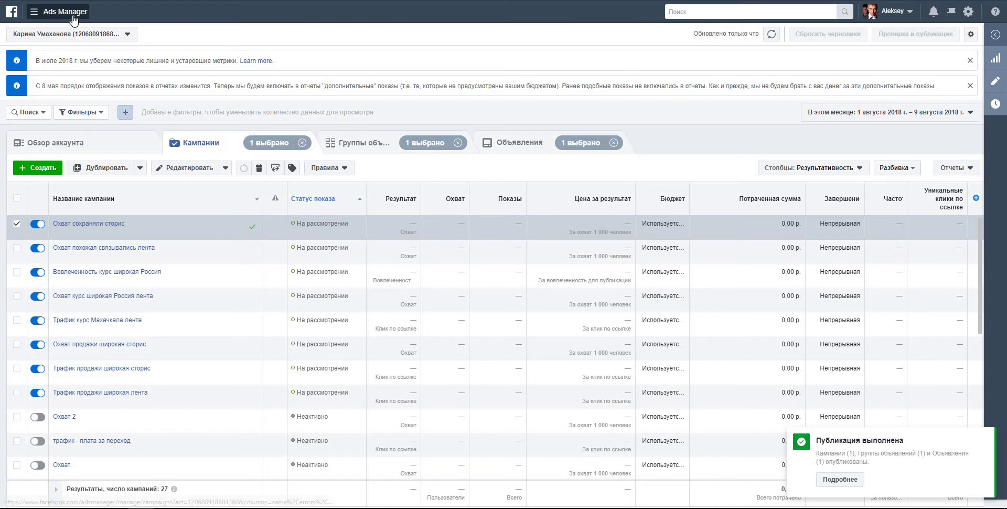
On the Audiences page, select the Lookalike (RU, 1%) - Посетители профиля audience and start a new ad
left_click(74, 11)
left_click(453, 68)
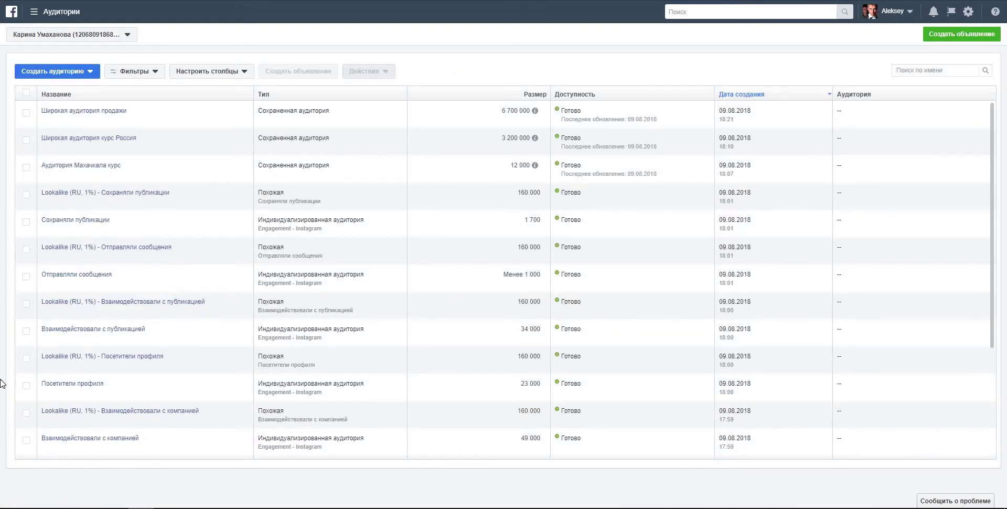
left_click(27, 359)
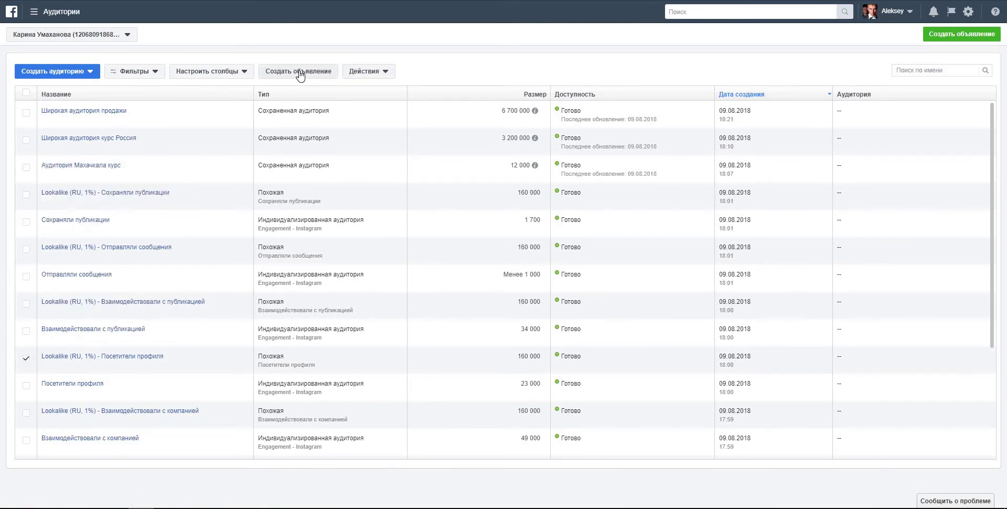
left_click(300, 76)
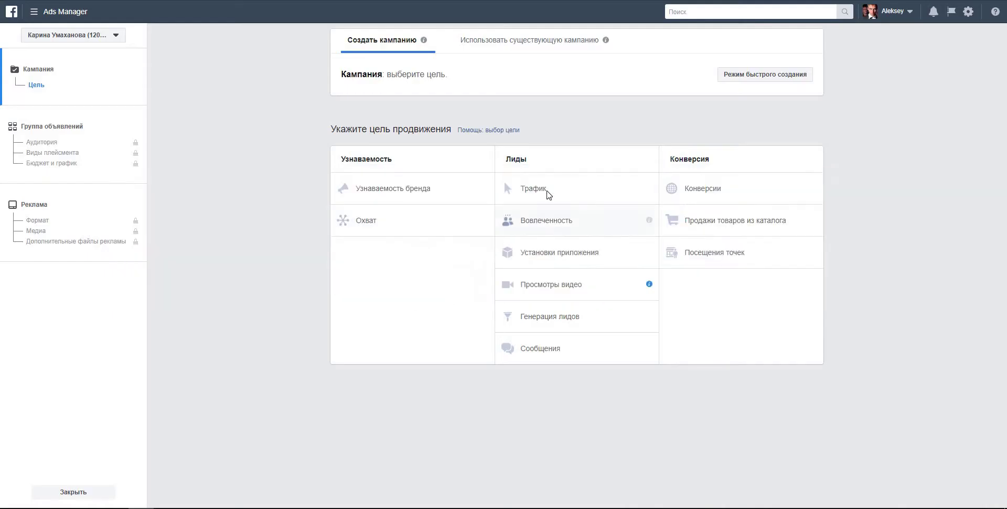
Choose the Трафик objective, name the campaign 'Трафик похожая курс Махачкала', copy the name, and continue
left_click(545, 194)
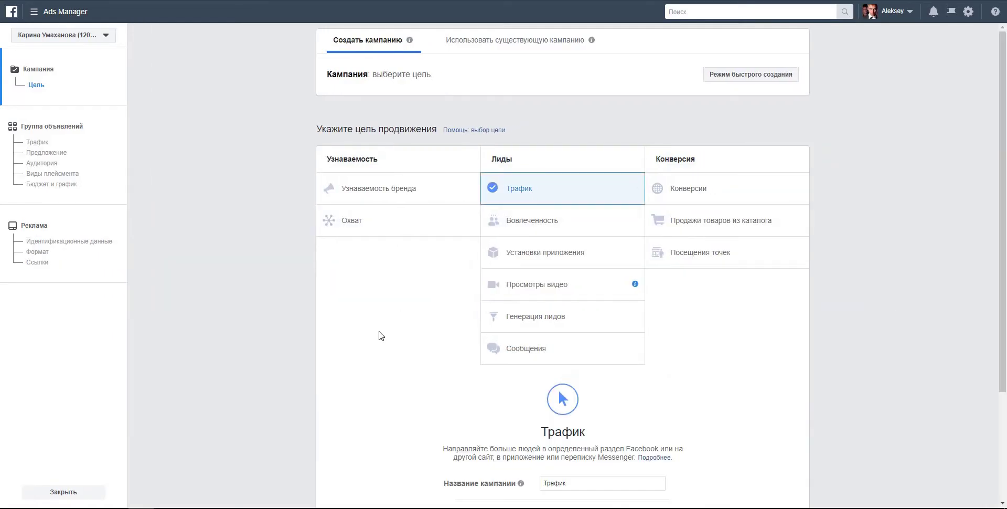
scroll(404, 355, "down", 3)
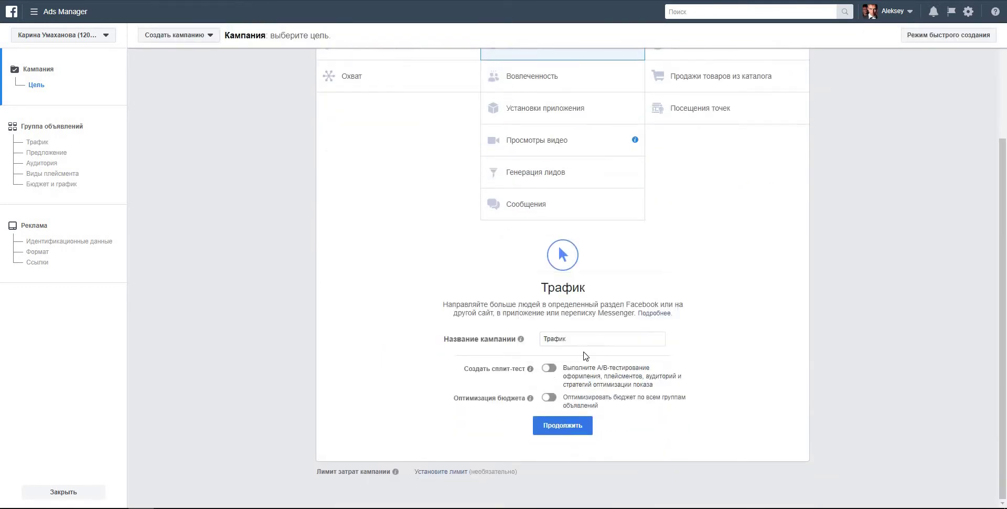
left_click(596, 339)
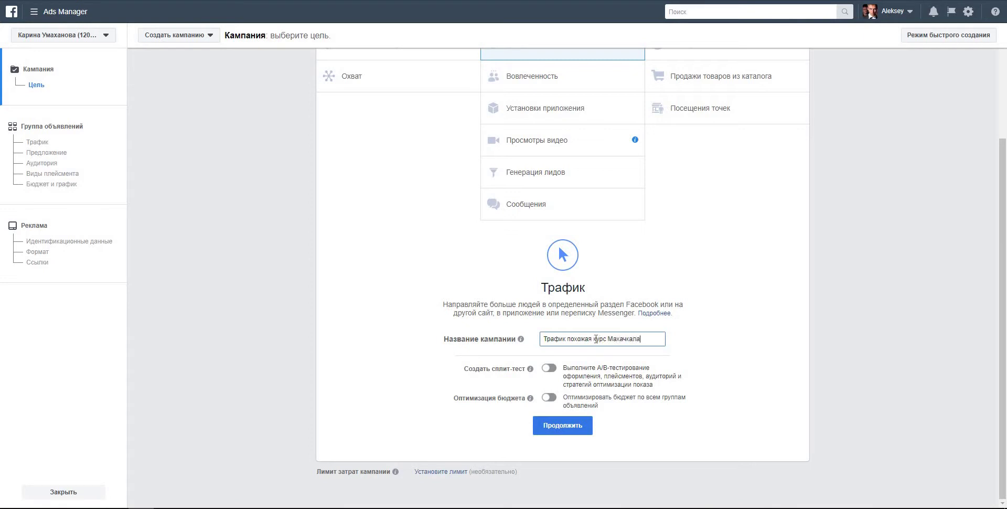
key("ctrl+a")
key("ctrl+c")
left_click(406, 369)
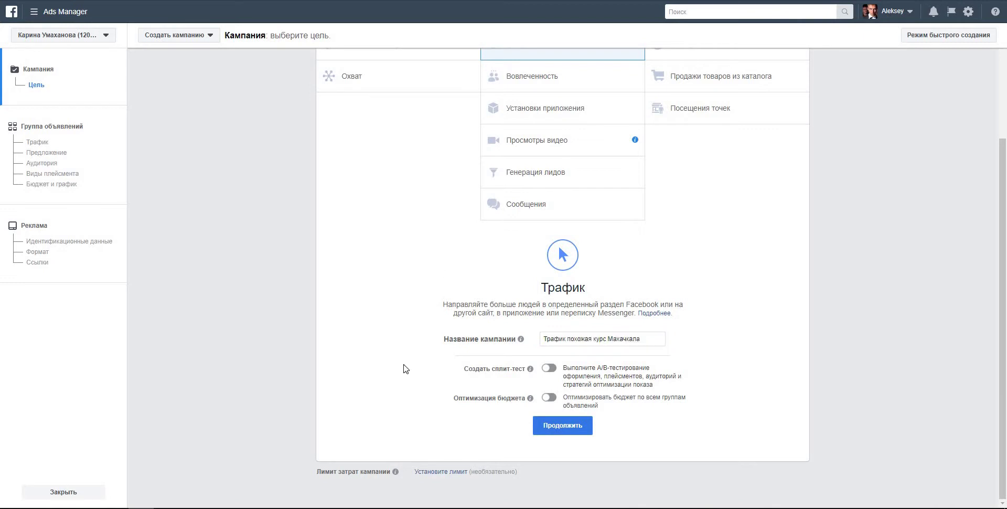
left_click(562, 435)
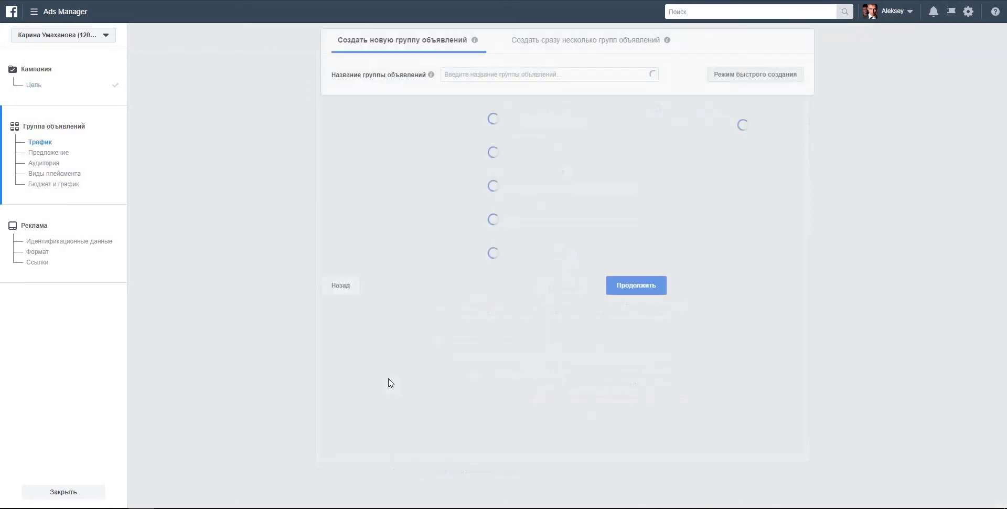
Paste the campaign name as the ad set name and target women aged 18–35
left_click(463, 74)
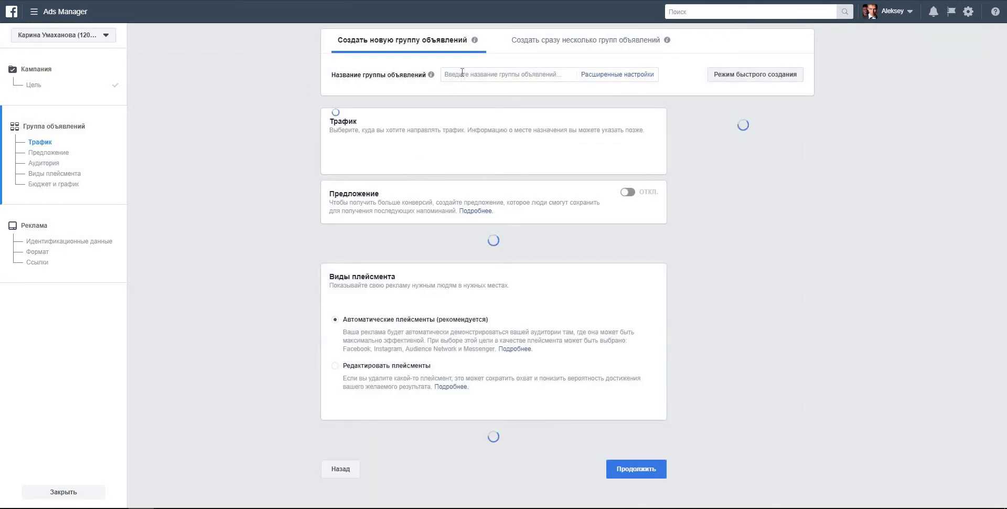
key("ctrl+v")
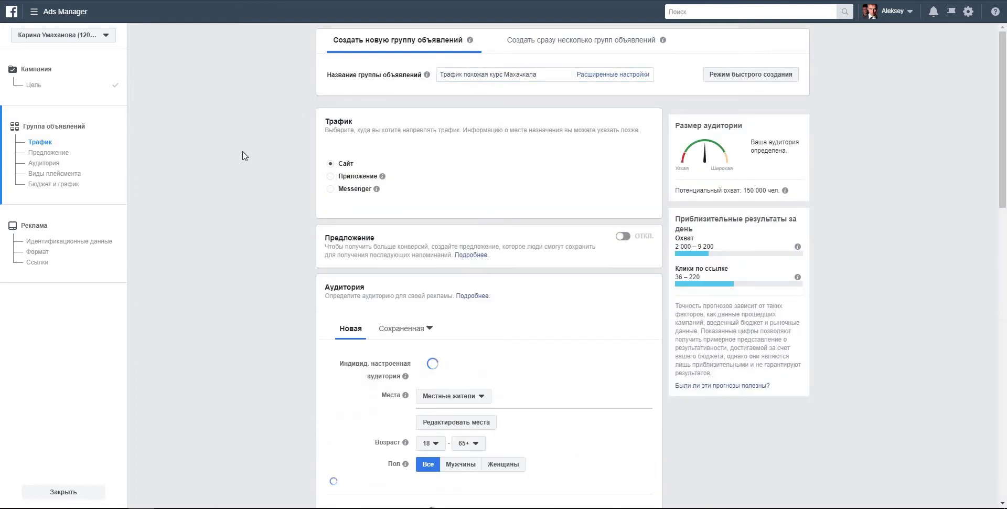
scroll(243, 156, "down", 2)
scroll(249, 170, "down", 2)
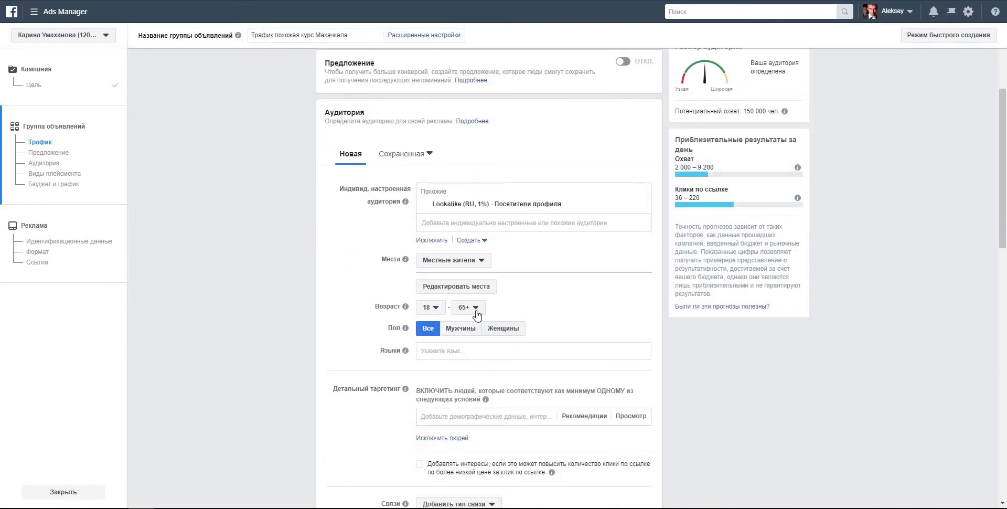
left_click(468, 307)
scroll(472, 378, "up", 5)
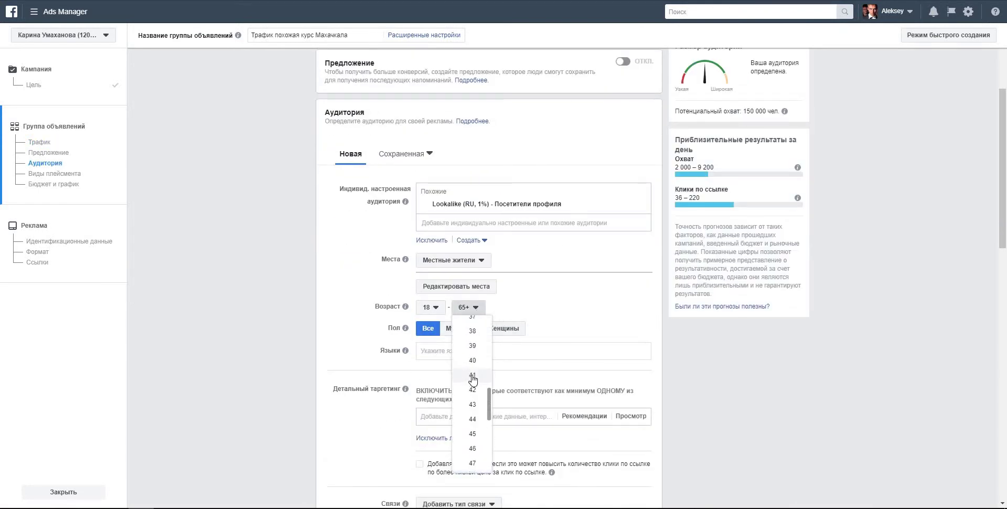
scroll(473, 379, "up", 3)
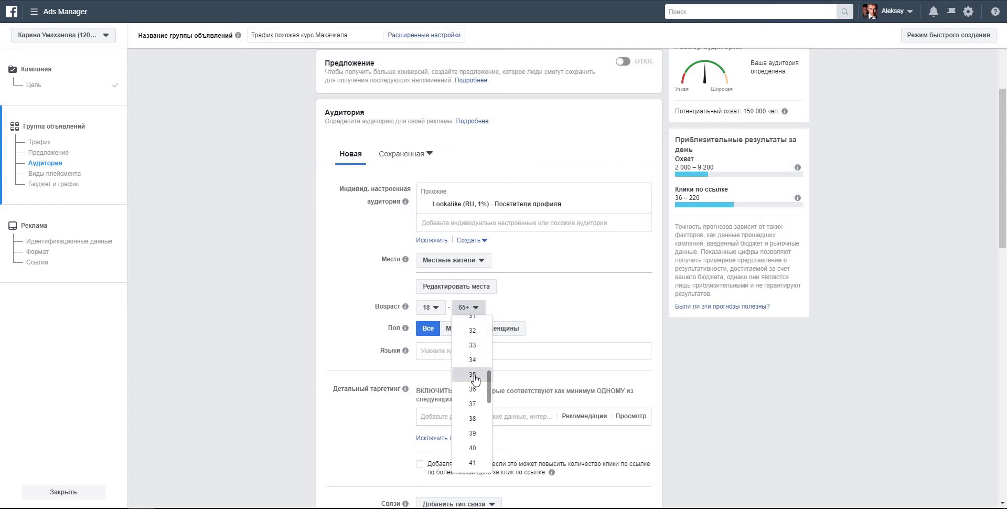
left_click(473, 375)
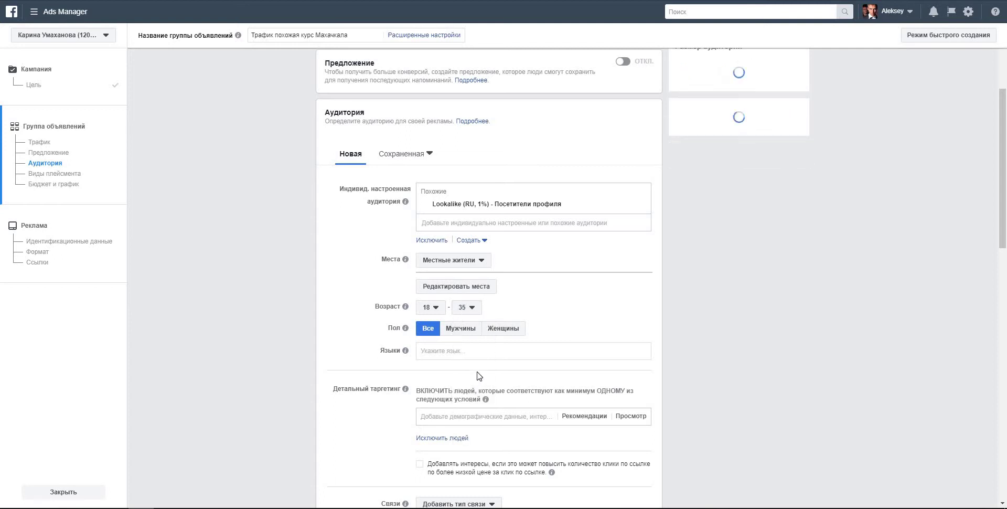
left_click(505, 328)
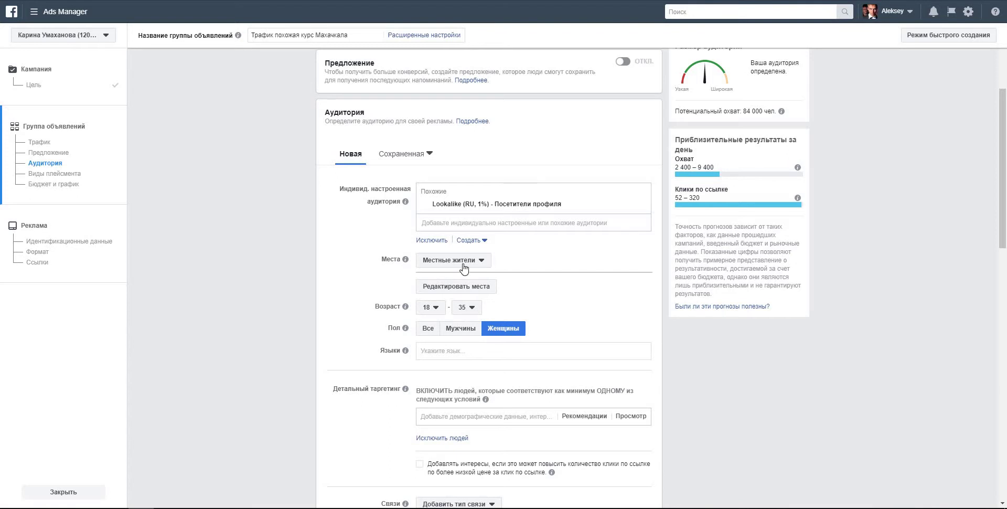
Replace the ad set location with Махачкала, респ. Дагестан (+40 km), found by searching 'мах'
left_click(464, 288)
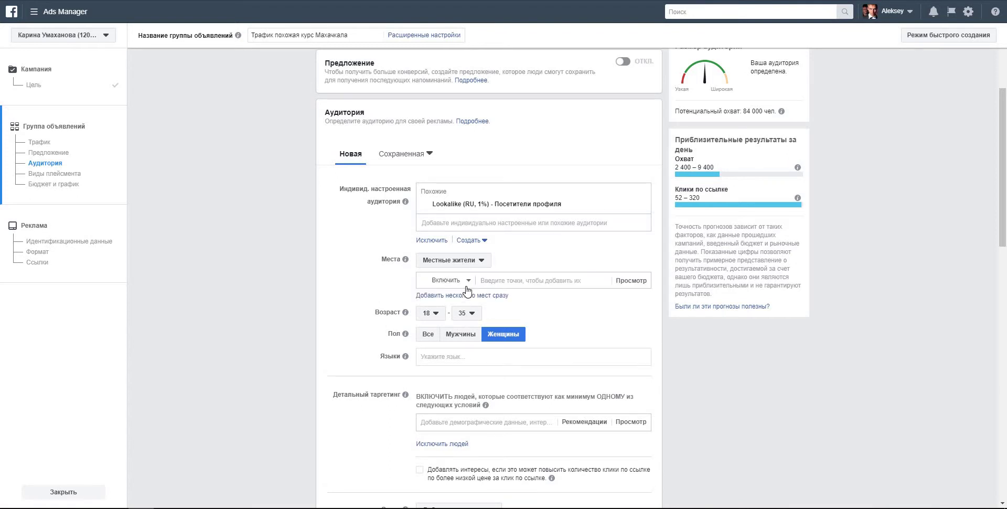
left_click(506, 282)
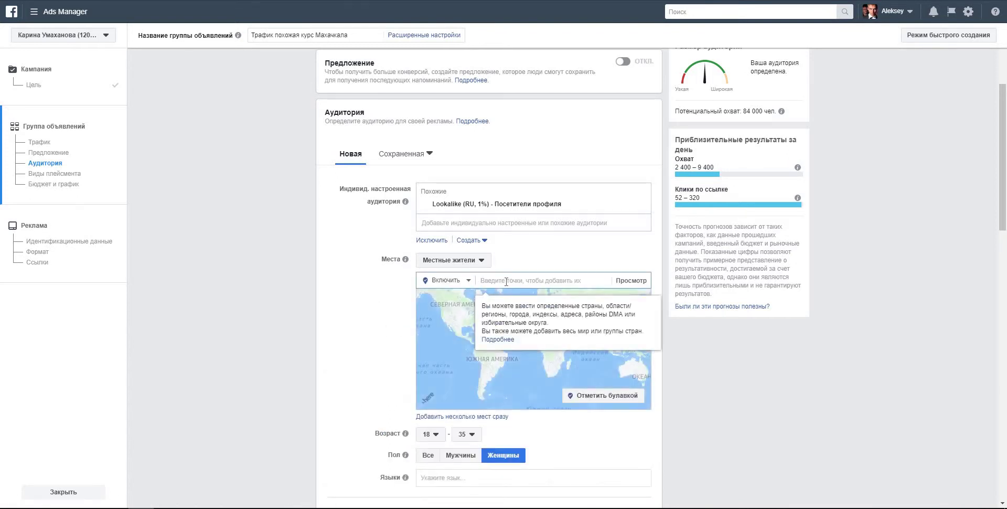
type("махачкала")
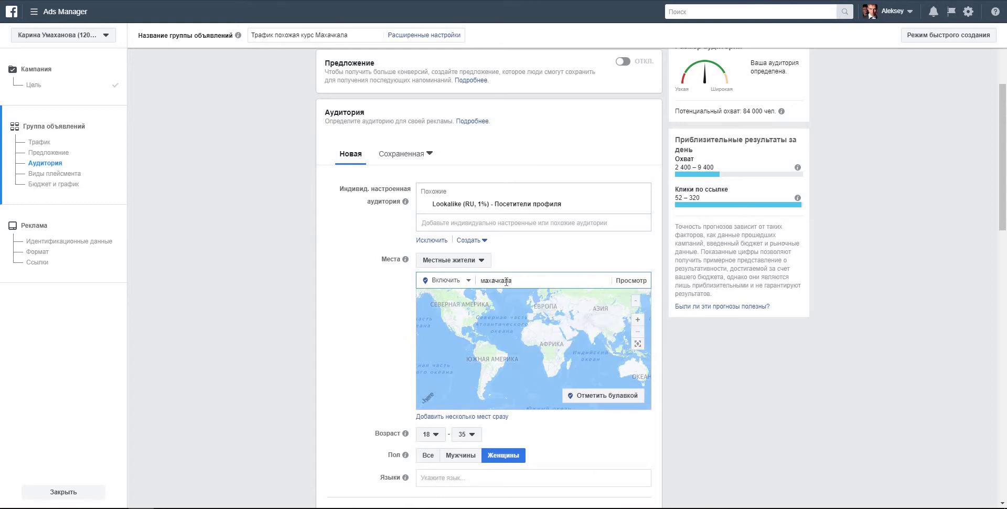
left_click(516, 297)
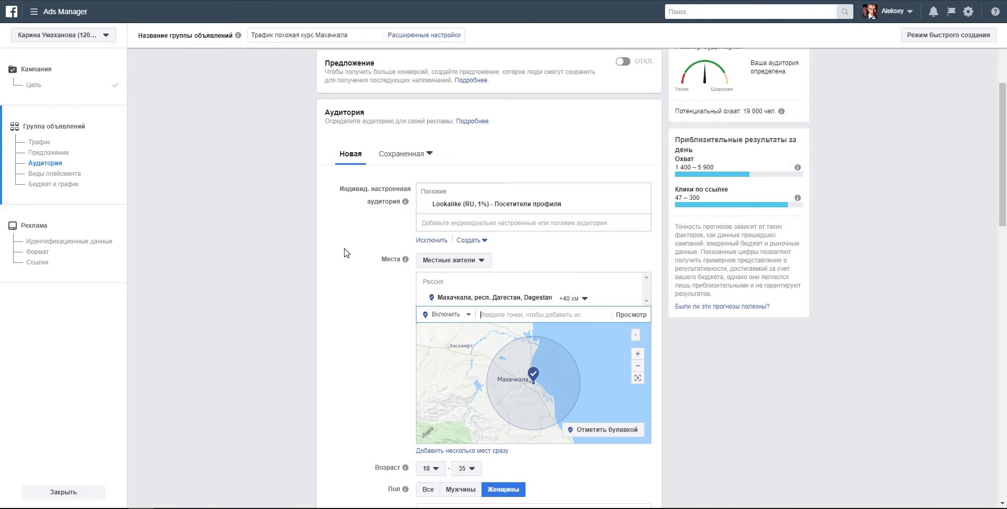
scroll(345, 253, "down", 3)
scroll(345, 253, "down", 6)
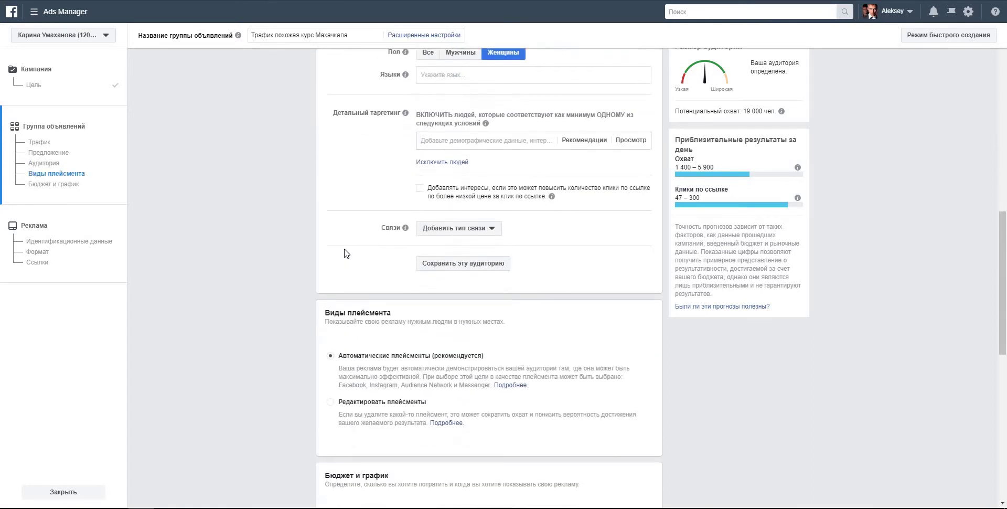
Limit placements to the Instagram feed, removing Facebook, Instagram Stories, Audience Network and Messenger
left_click(330, 315)
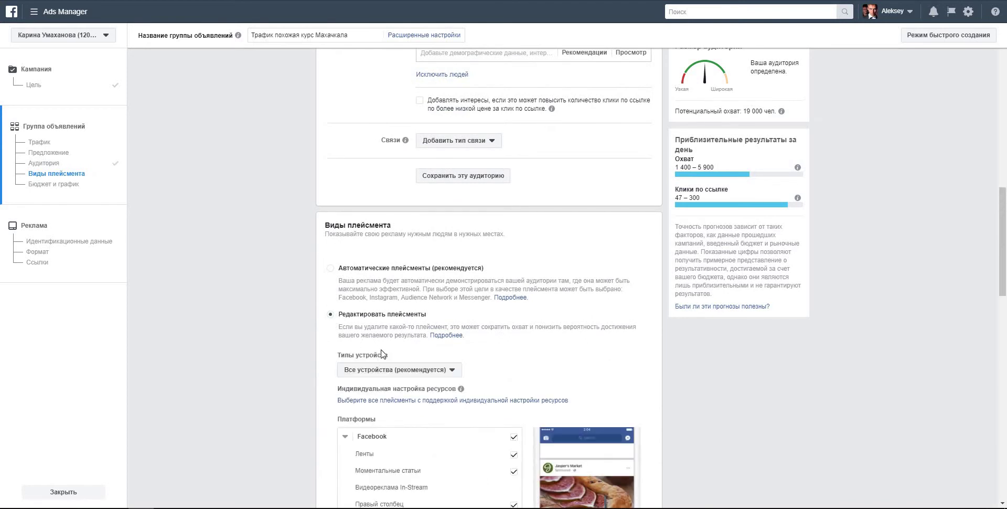
scroll(459, 359, "down", 3)
left_click(514, 262)
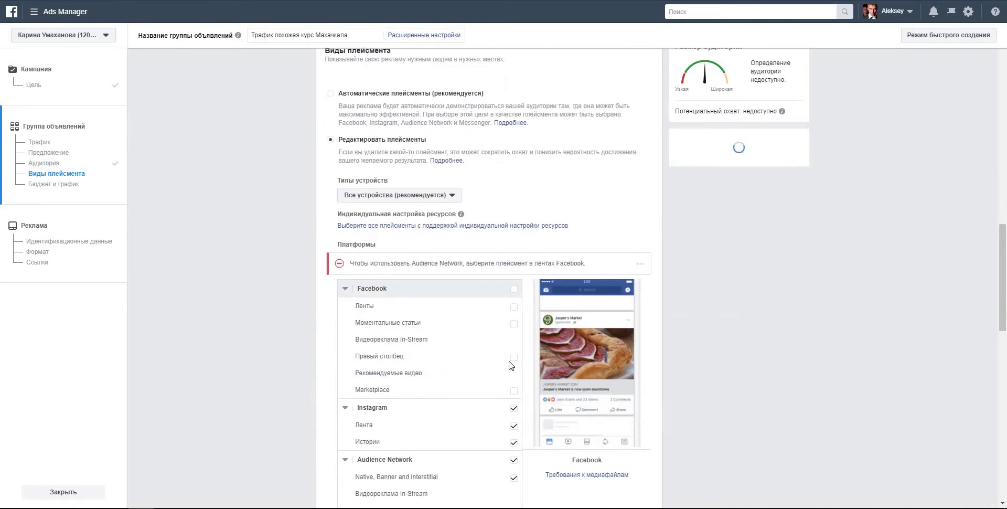
left_click(514, 444)
scroll(517, 316, "down", 3)
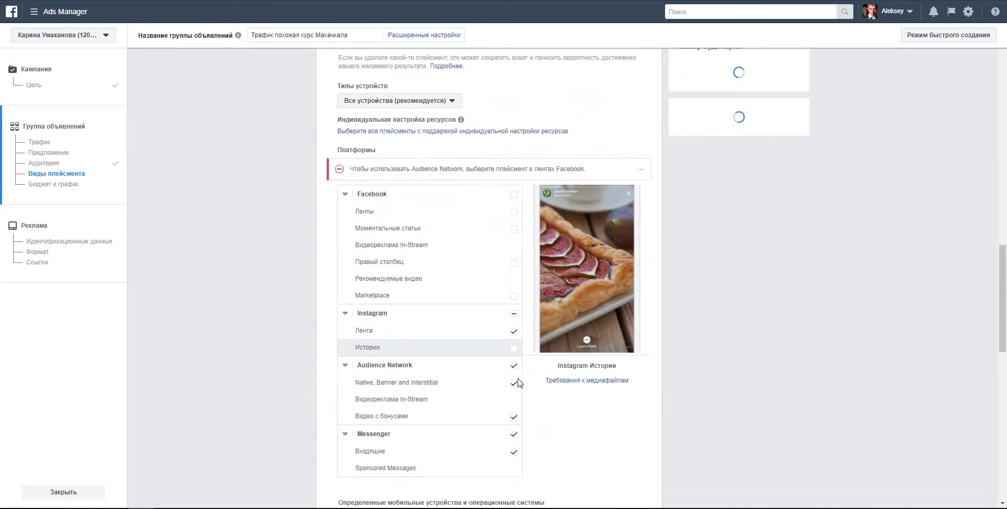
left_click(515, 288)
left_click(514, 353)
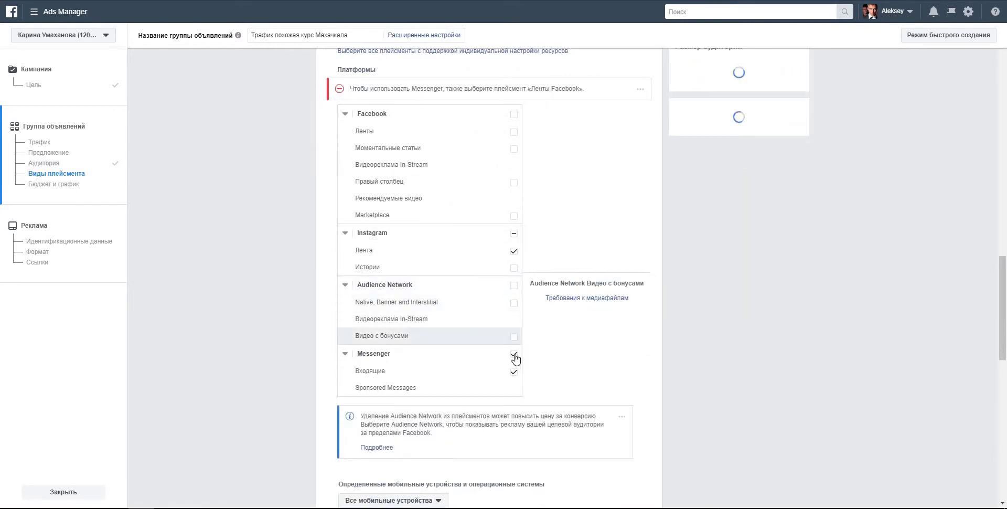
scroll(316, 327, "down", 5)
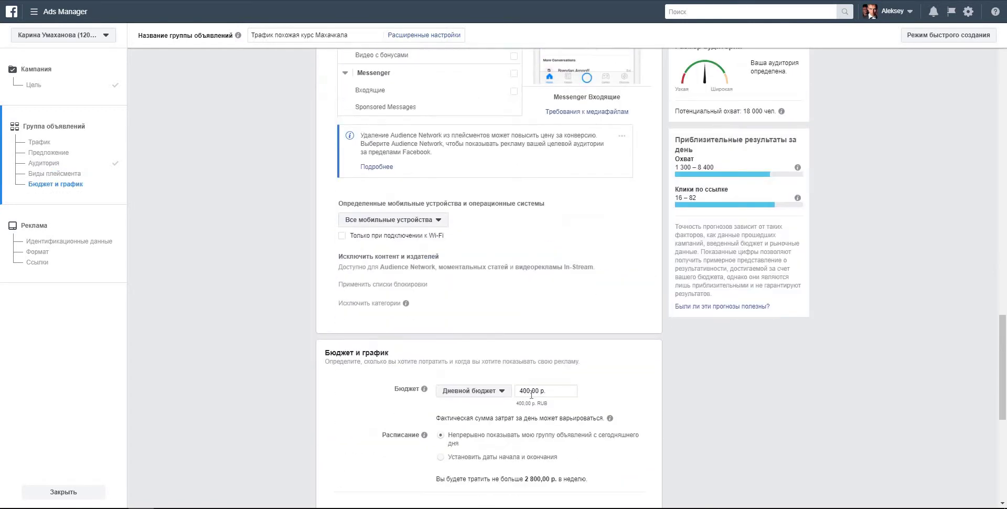
Set the daily budget to 100 р. and continue to the ad step
left_click(523, 391)
type("1")
left_click(347, 389)
scroll(345, 389, "down", 7)
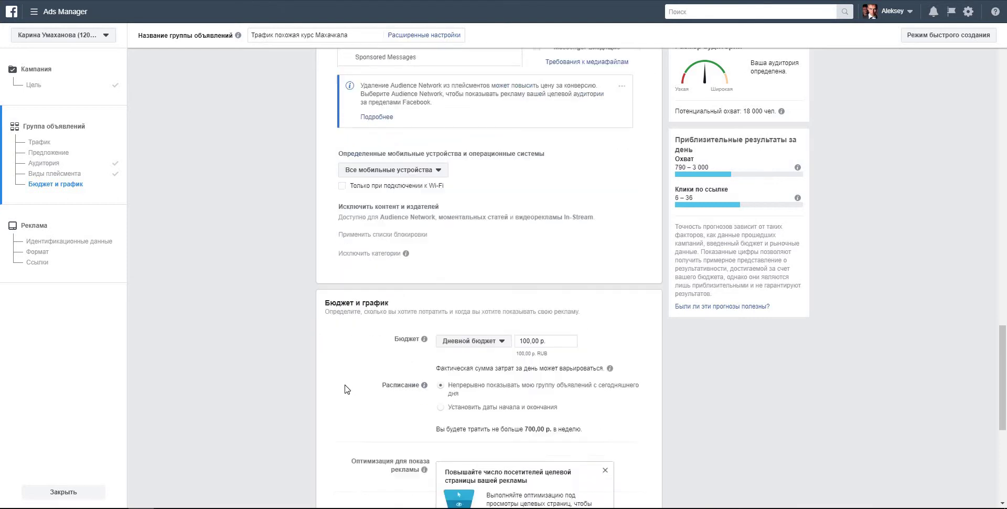
left_click(632, 493)
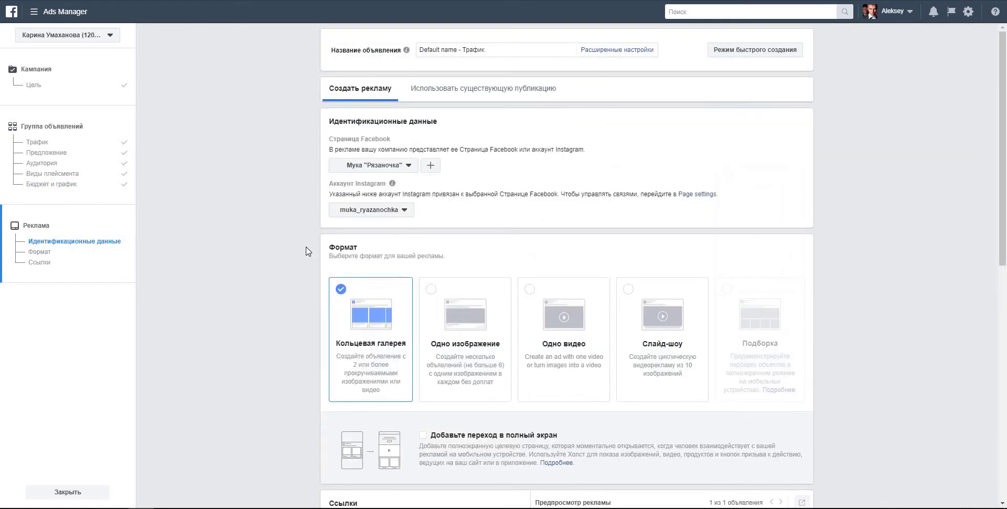
Use the Короны, ободки ручная работа page with a single-image ad and upload the НАБИРАЮ УЧЕНИЦ image
left_click(376, 175)
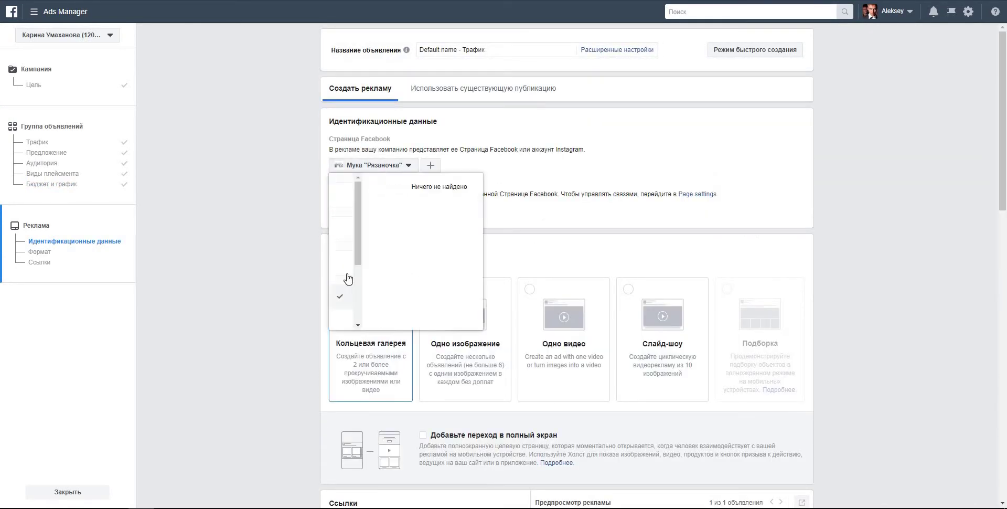
scroll(377, 315, "down", 5)
left_click(378, 317)
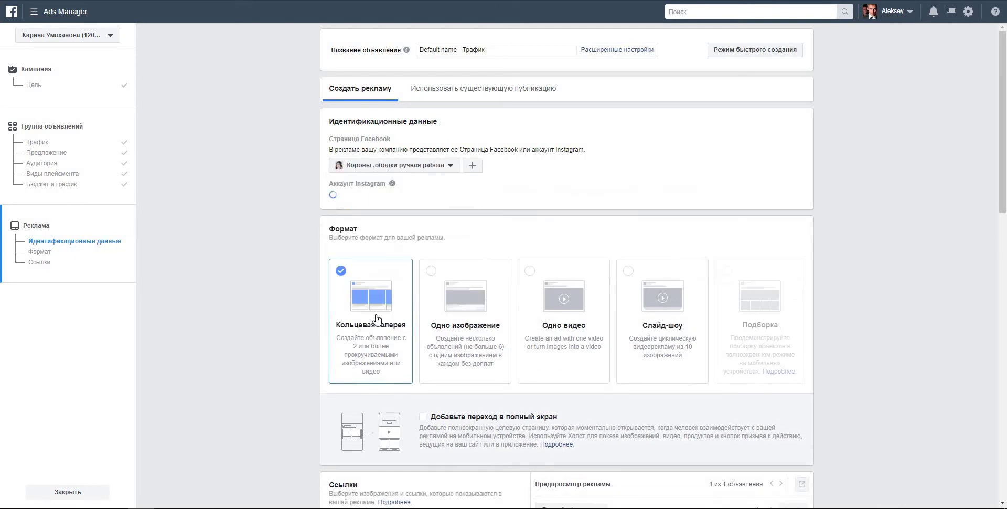
left_click(434, 294)
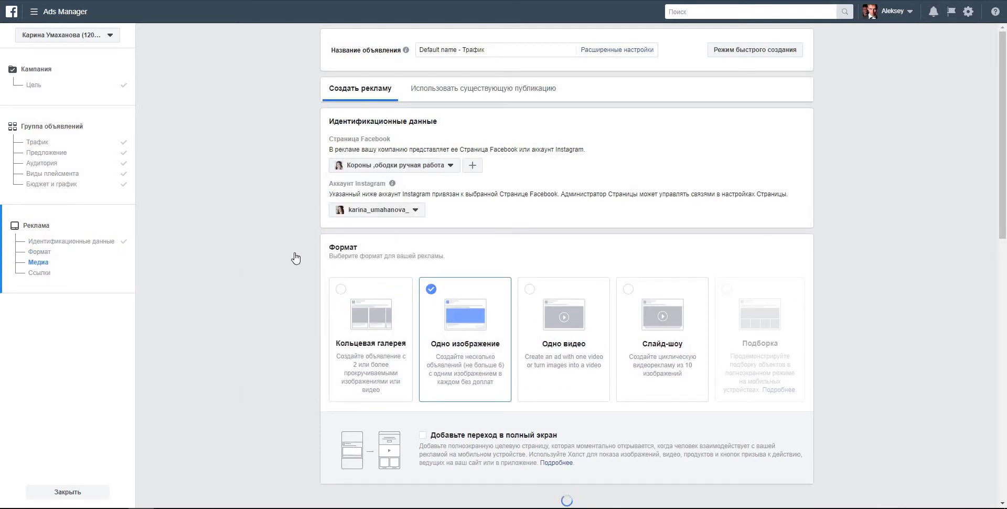
scroll(300, 273, "down", 2)
scroll(300, 273, "down", 3)
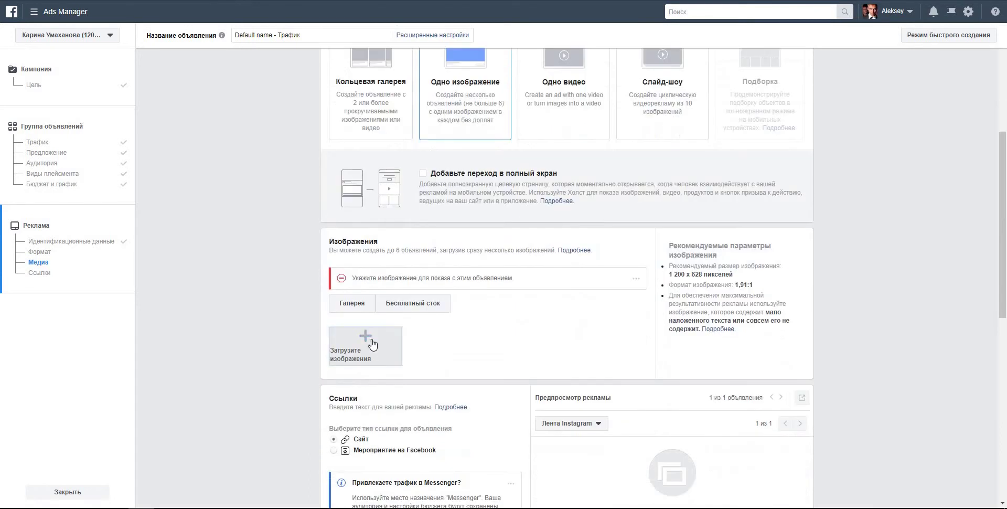
left_click(367, 339)
double_click(313, 126)
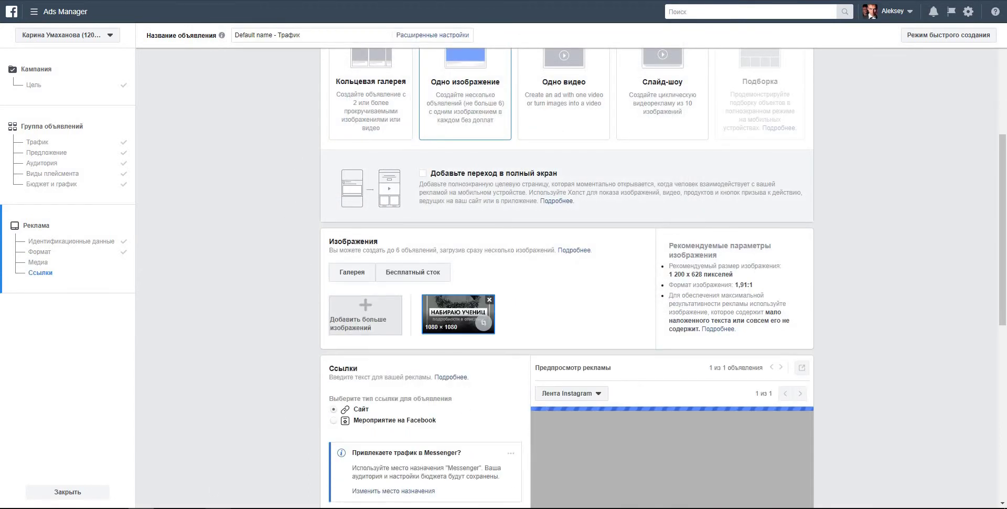
Copy the whole TEXT 3 block from the Word document of ad texts
key("alt+Tab")
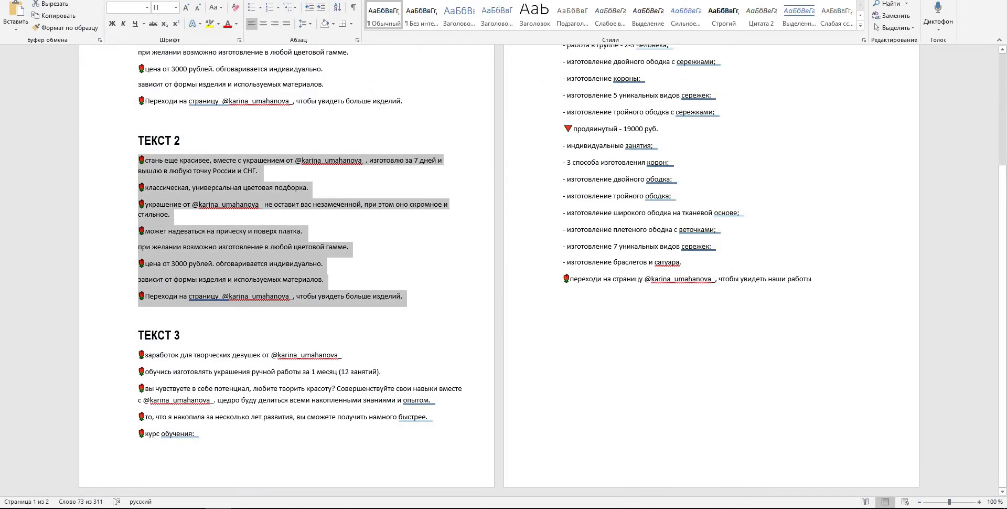
left_click_drag(138, 355, 820, 277)
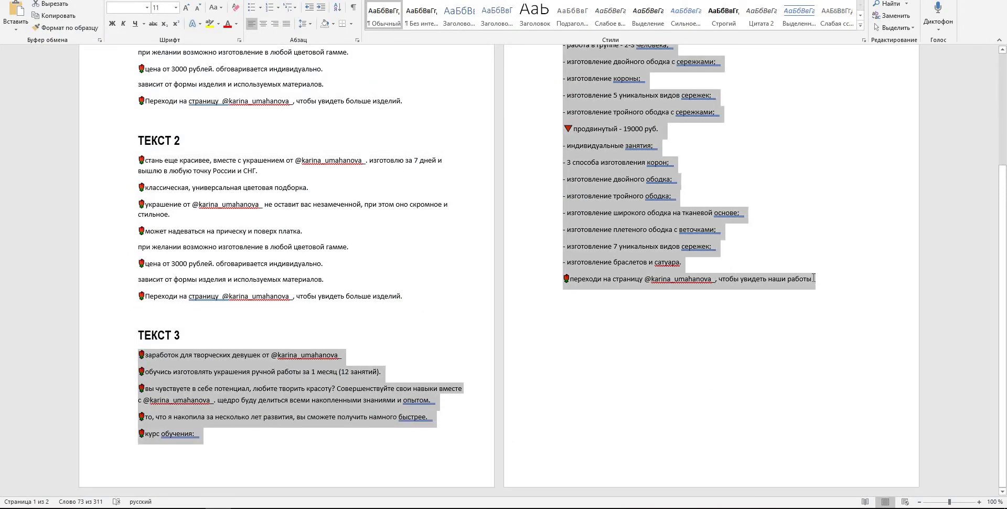
key("alt+Tab")
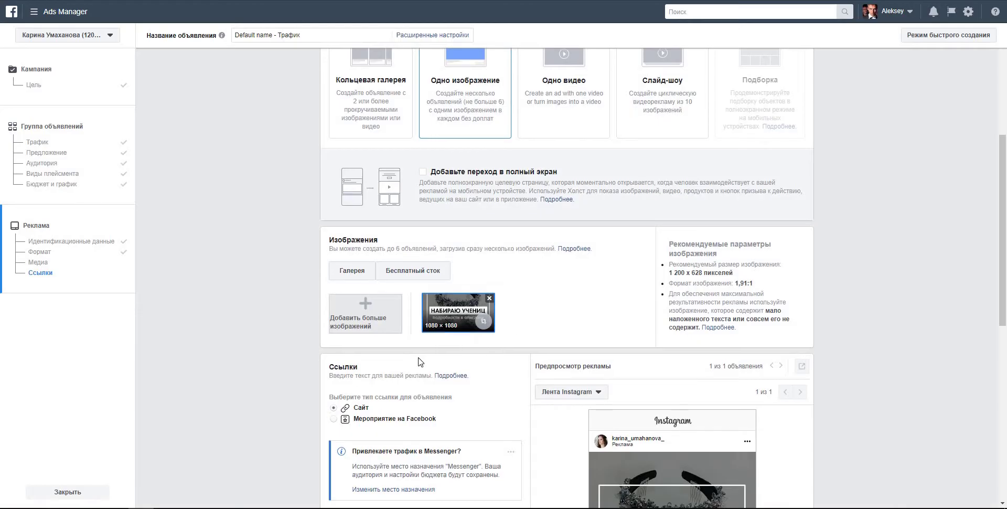
Paste the TEXT 3 copy as the ad text and set the Instagram profile address as the website URL
scroll(418, 292, "down", 3)
left_click(376, 362)
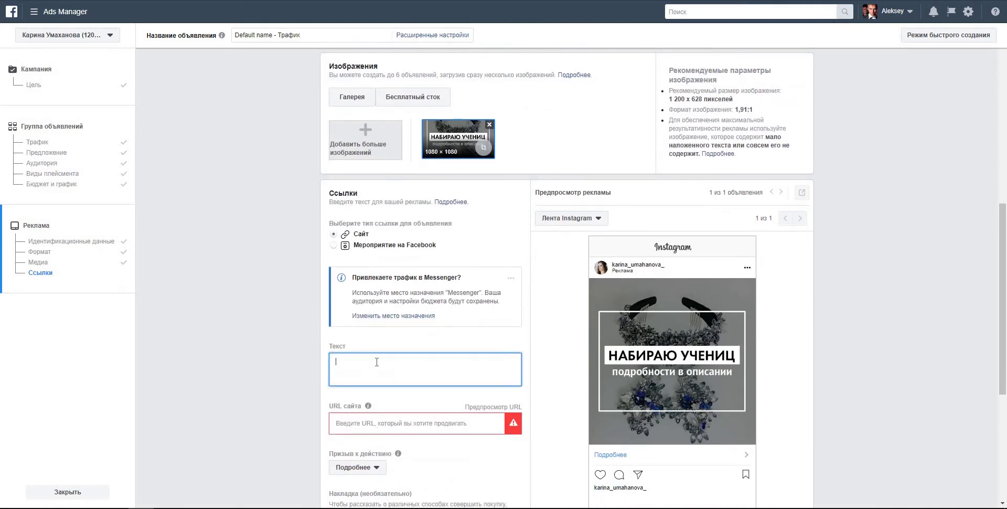
scroll(367, 367, "down", 3)
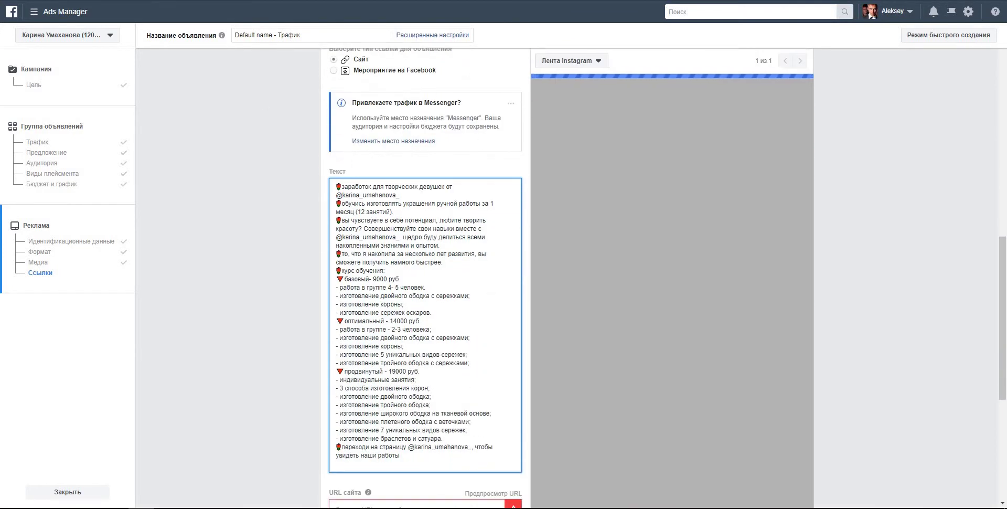
key("ctrl+Tab")
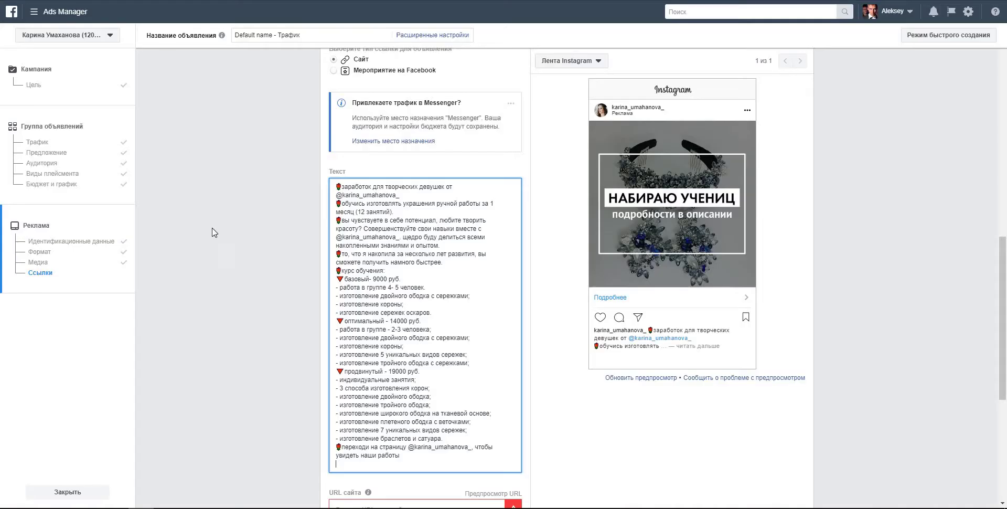
scroll(236, 254, "down", 3)
left_click(362, 336)
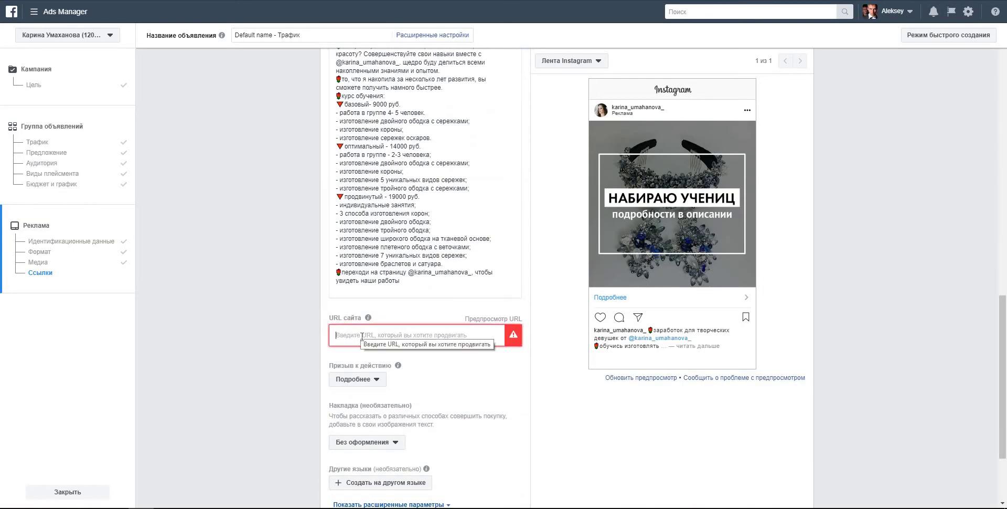
left_click(352, 345)
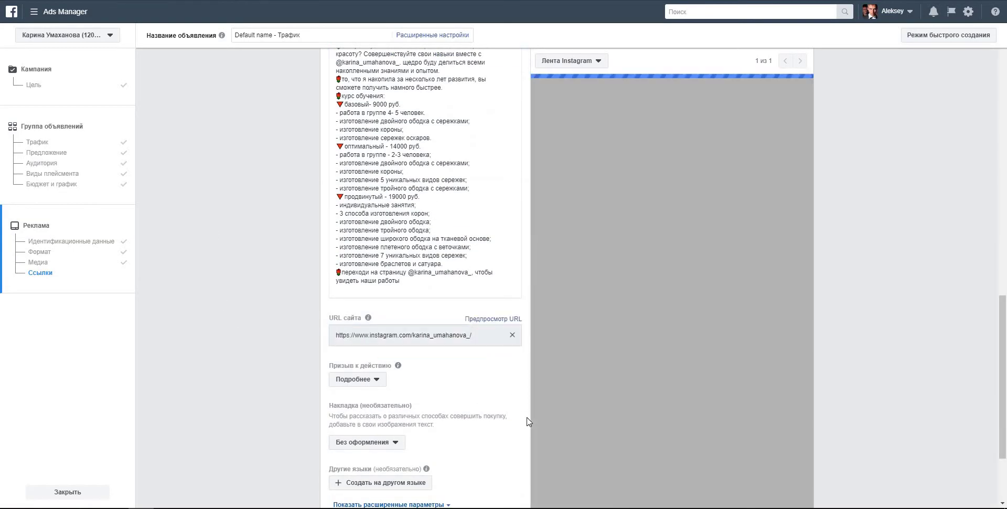
Review the finished ad and publish the 'Трафик похожая курс Махачкала' campaign
scroll(528, 421, "down", 2)
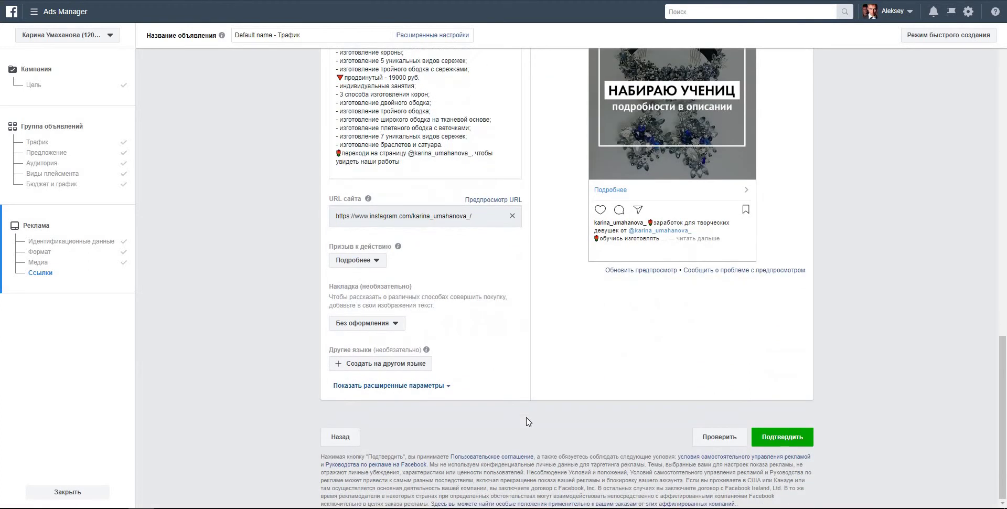
scroll(528, 420, "up", 10)
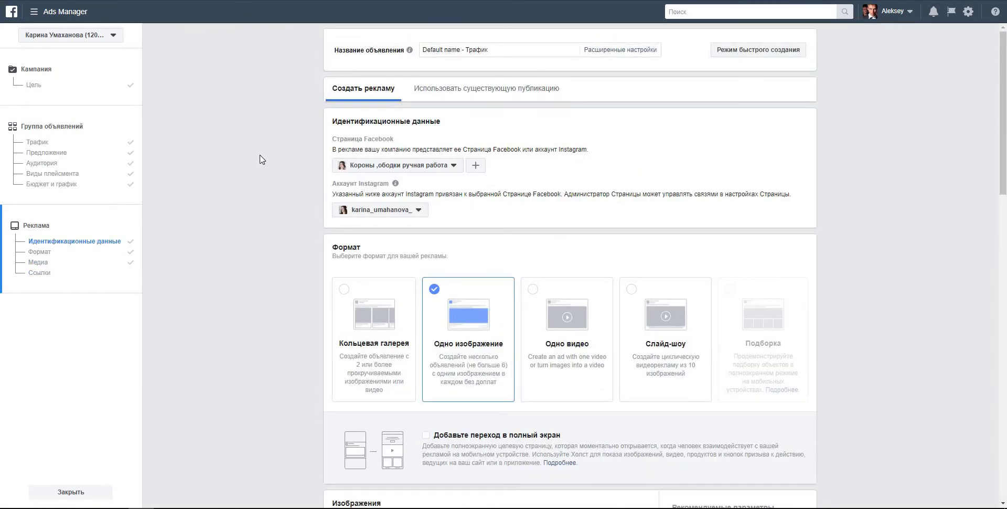
scroll(246, 168, "down", 8)
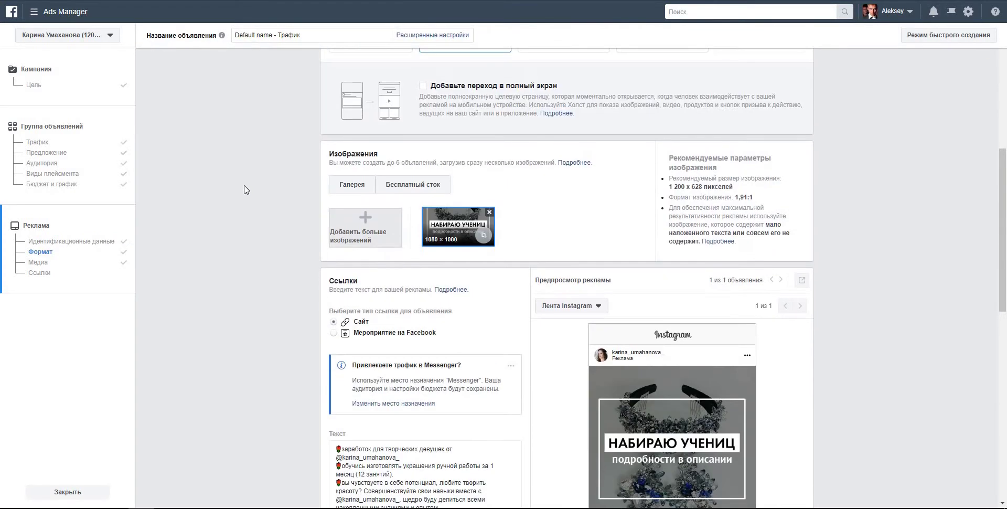
scroll(246, 190, "down", 7)
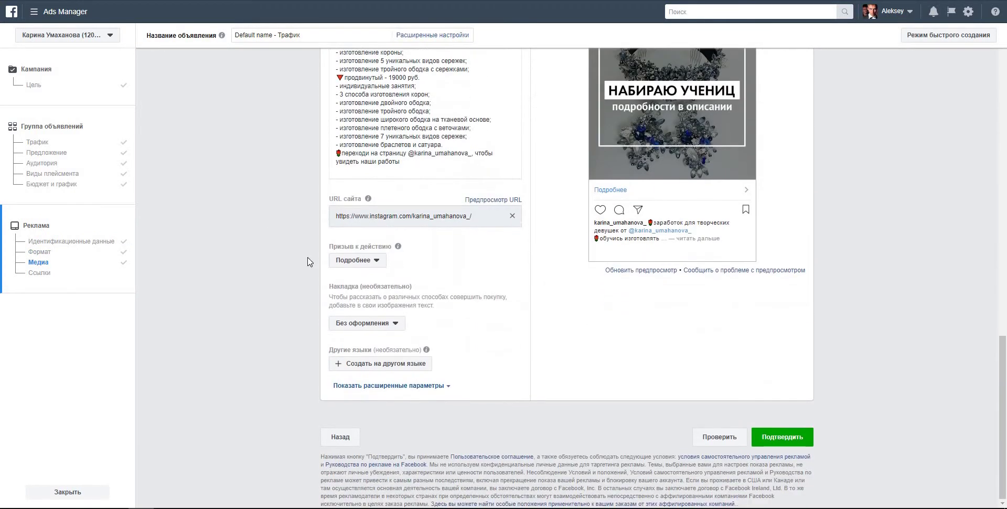
left_click(776, 437)
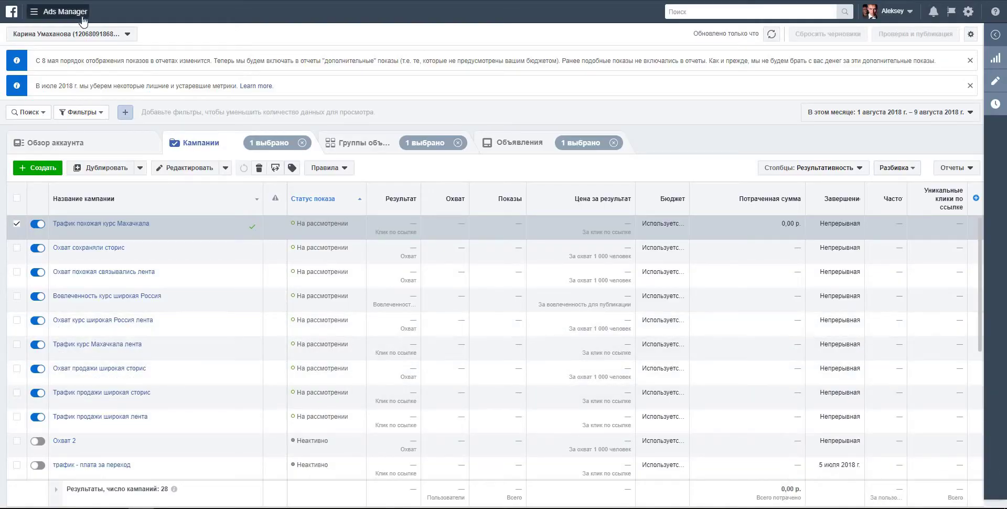
Open the Ads Manager tools list, then dismiss it
left_click(52, 12)
key("Escape")
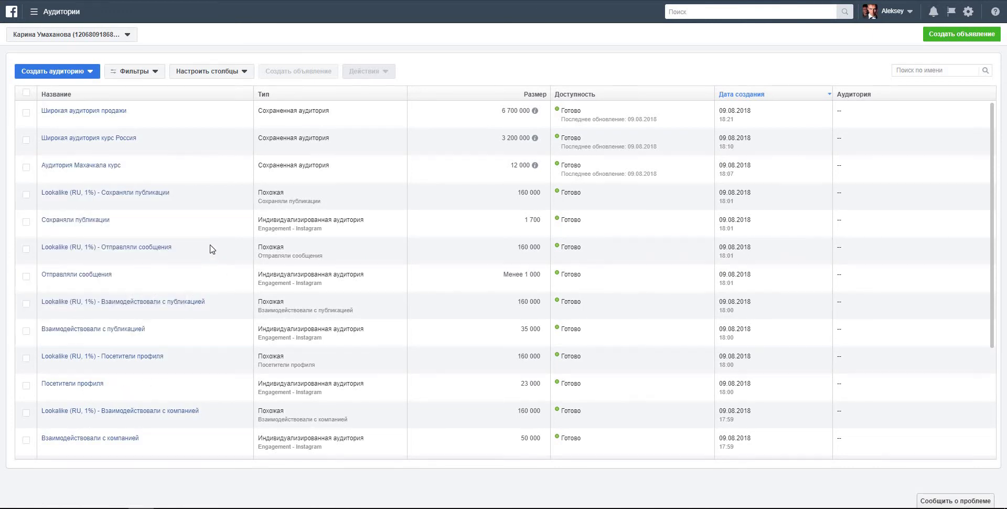
Tick the Lookalike (RU, 1%) - Взаимодействовали с компанией audience and create a new ad for it
left_click(26, 414)
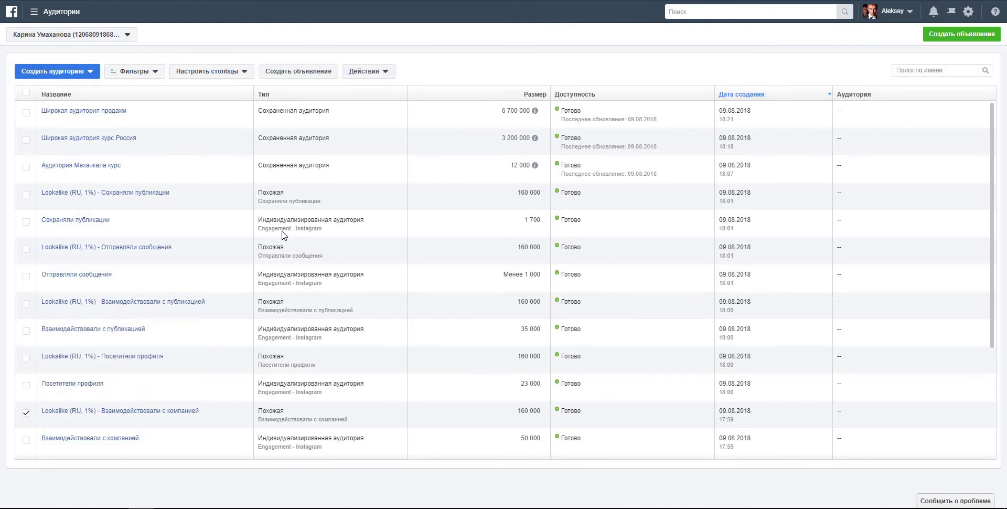
left_click(295, 74)
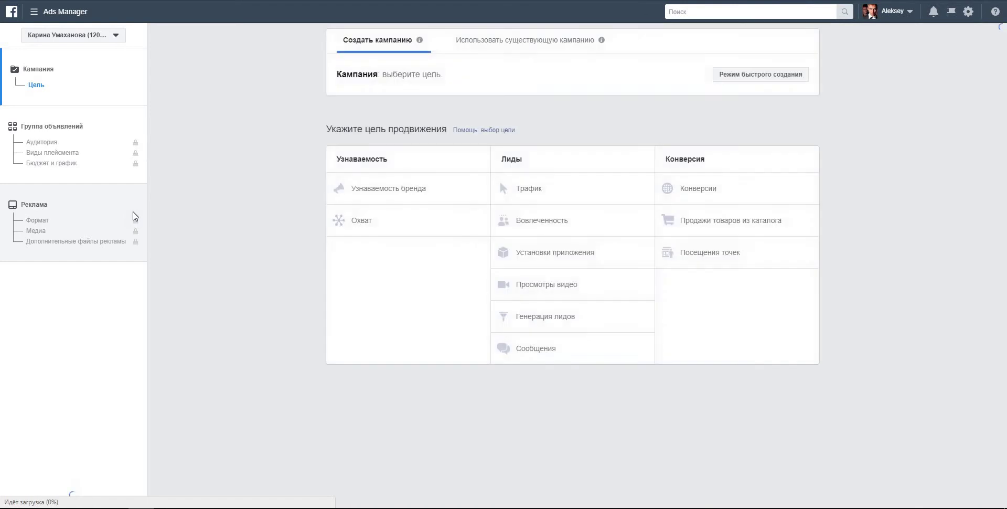
Pick the Охват objective, name the campaign 'Охват похожая курс Россия лента', copy the name, and continue
left_click(396, 231)
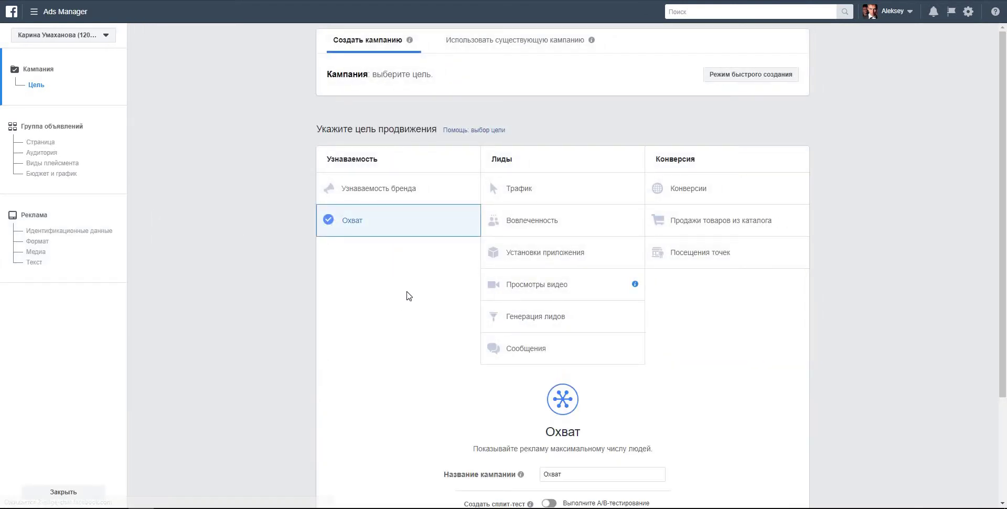
scroll(441, 315, "down", 2)
left_click(579, 387)
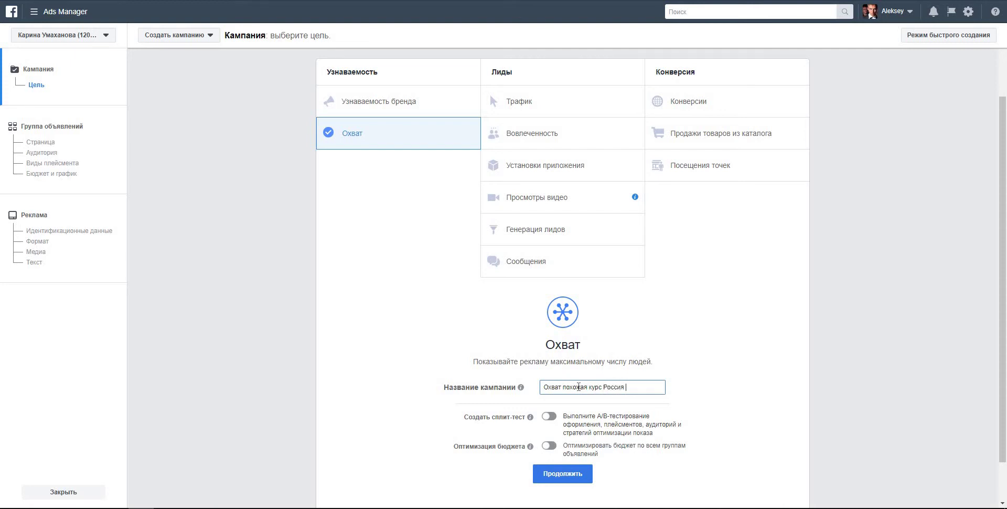
key("ctrl+a")
key("ctrl+c")
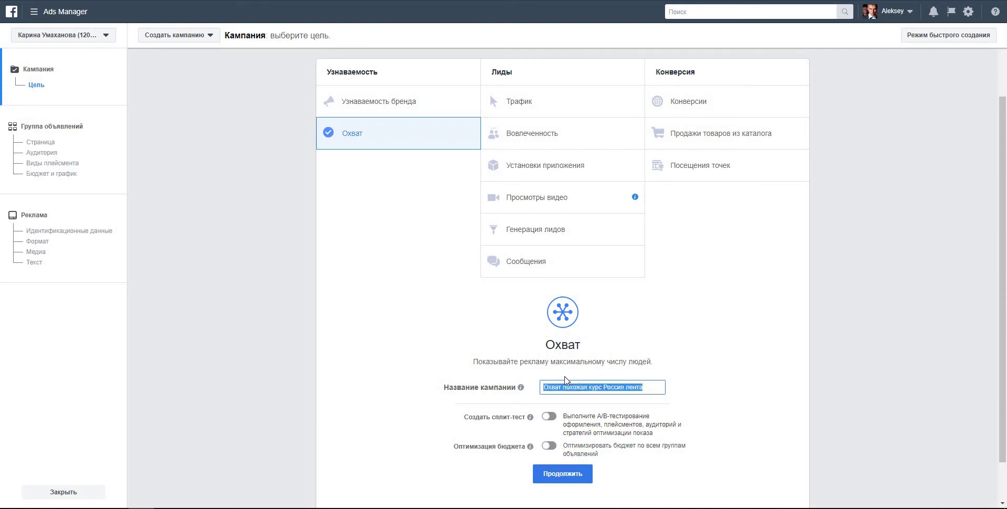
left_click(380, 294)
left_click(570, 478)
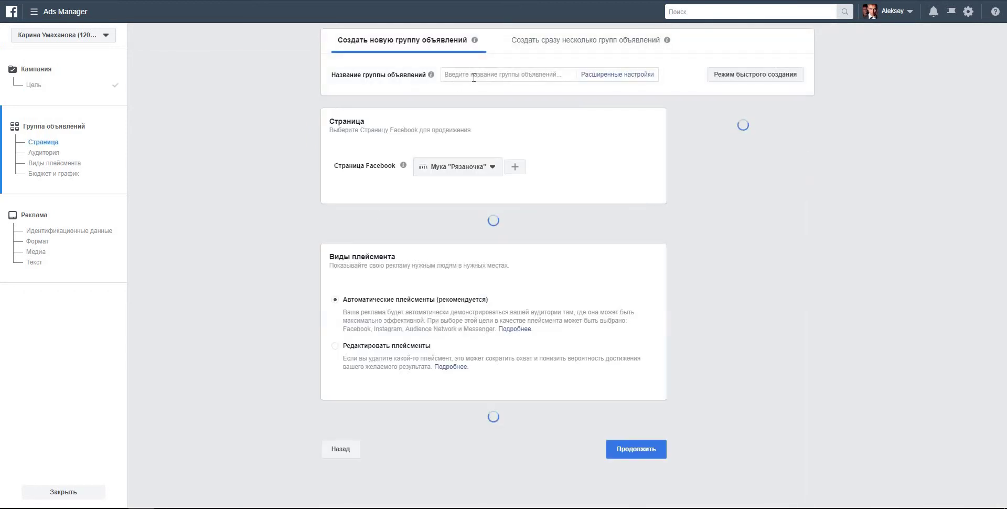
Name the ad set with the pasted campaign name and promote the Короны, ободки ручная работа page
left_click(472, 76)
key("ctrl+v")
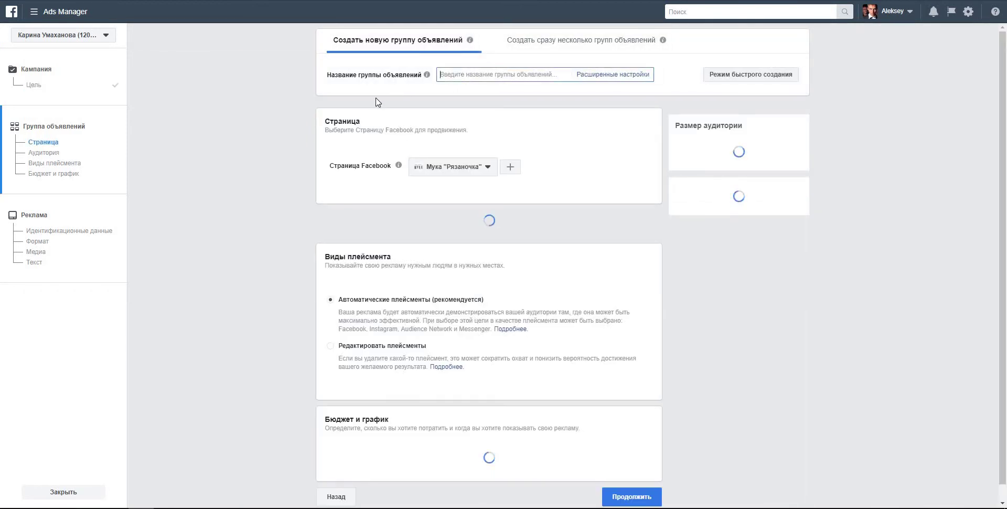
left_click(445, 168)
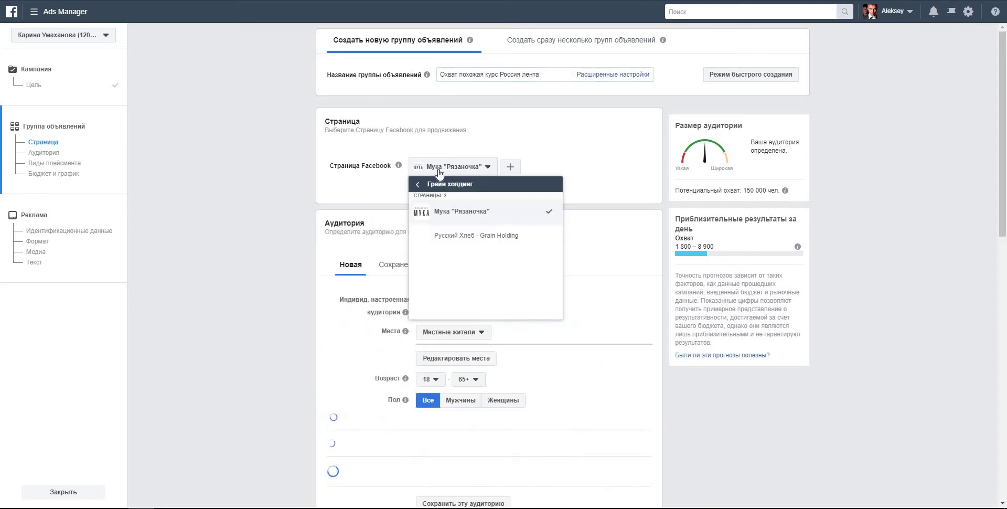
left_click(419, 185)
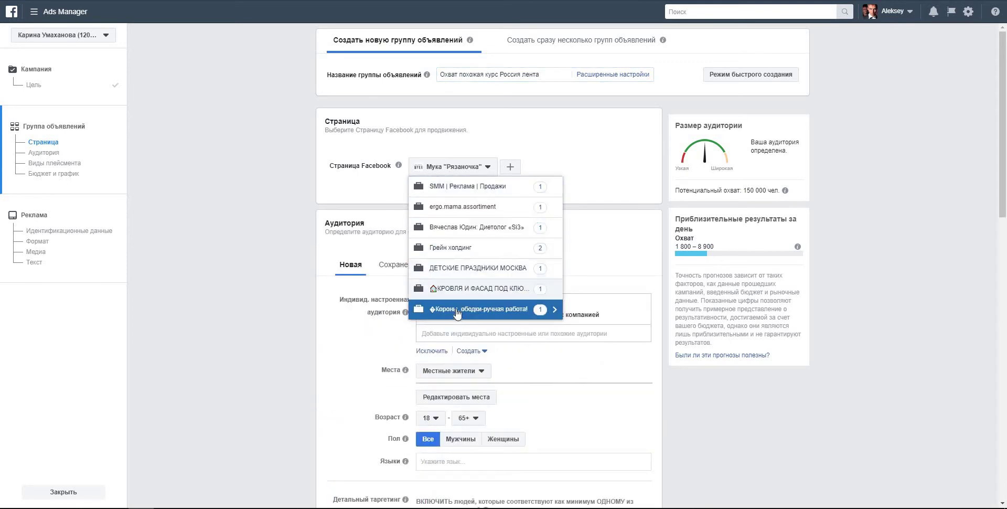
left_click(458, 308)
left_click(474, 216)
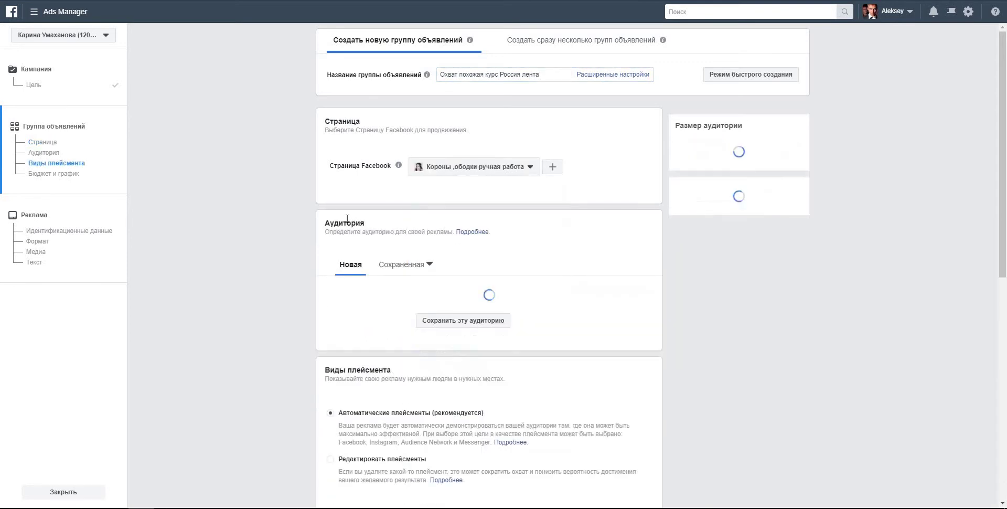
Limit the audience to women with a maximum age of 35
scroll(330, 247, "down", 2)
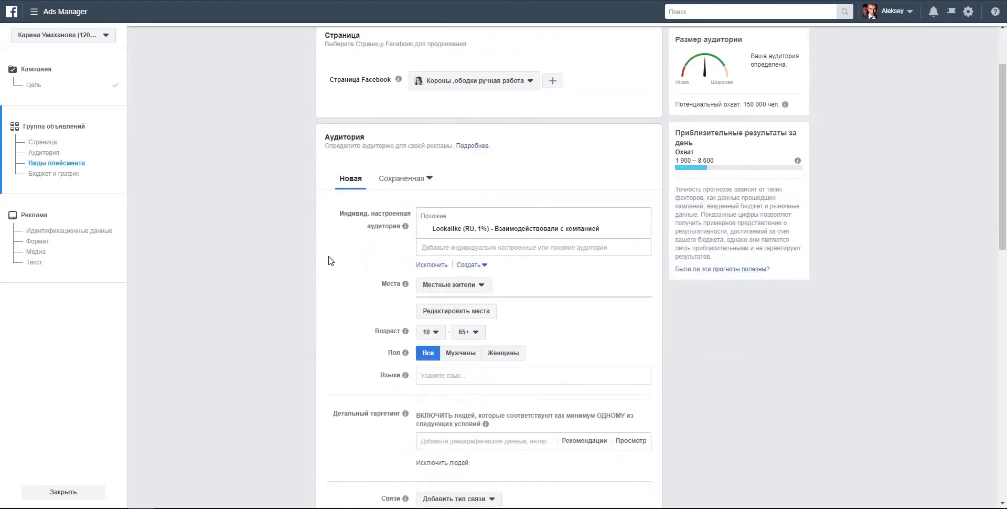
scroll(338, 279, "down", 2)
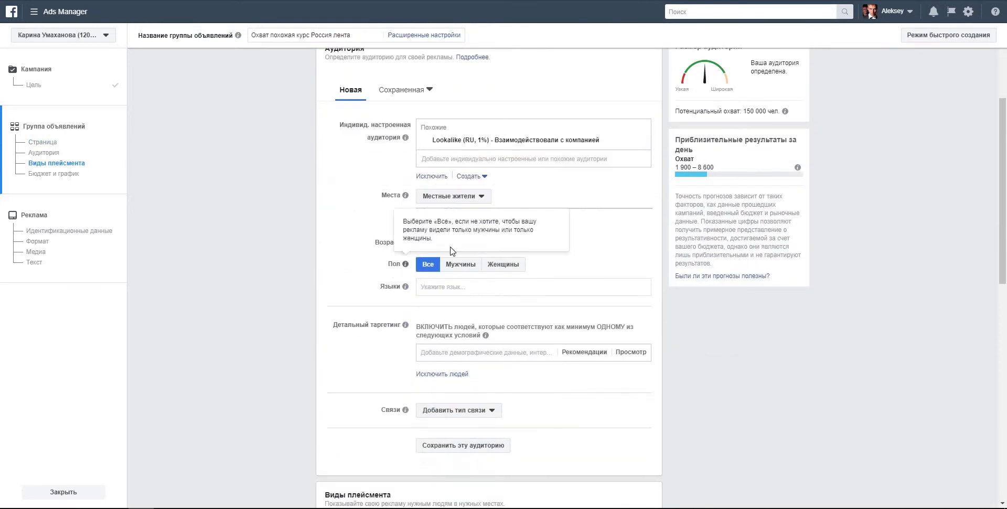
left_click(468, 242)
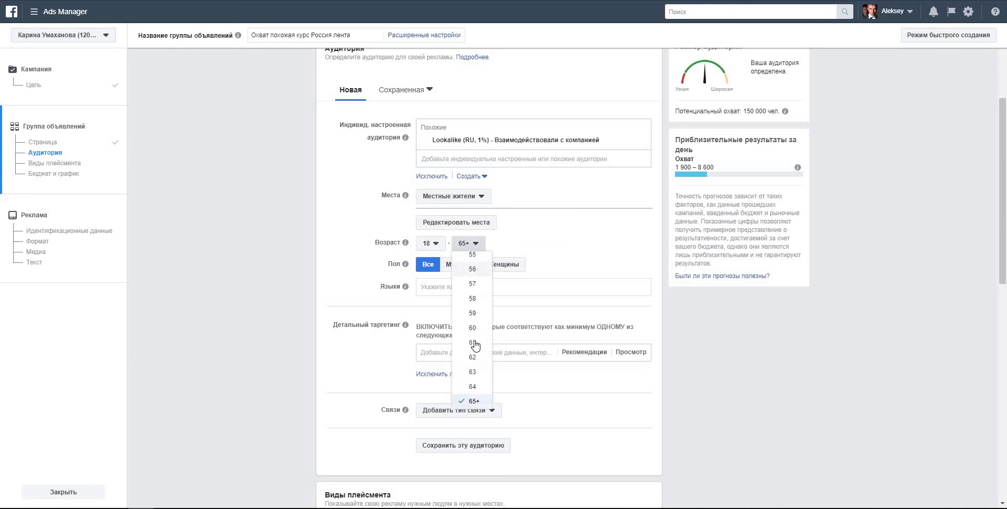
scroll(475, 344, "up", 2)
scroll(476, 344, "up", 5)
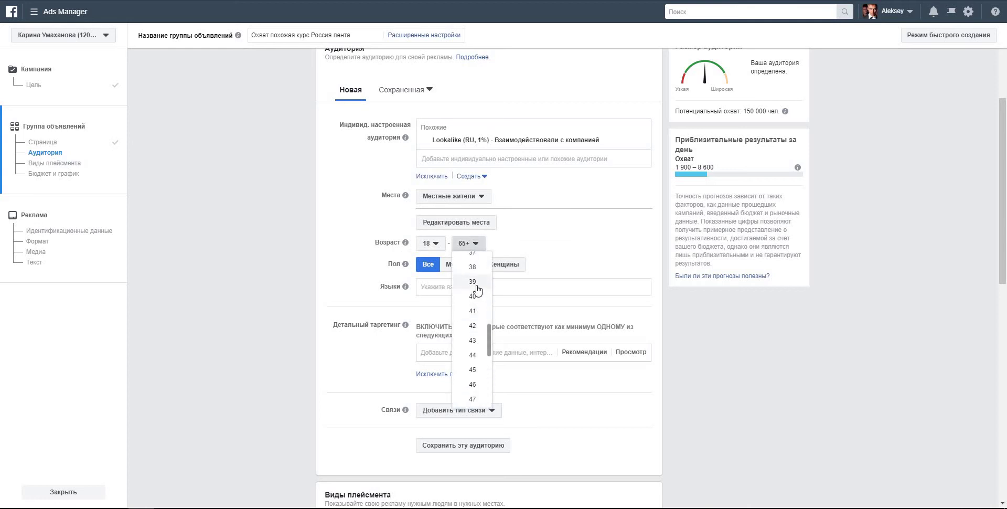
left_click(475, 310)
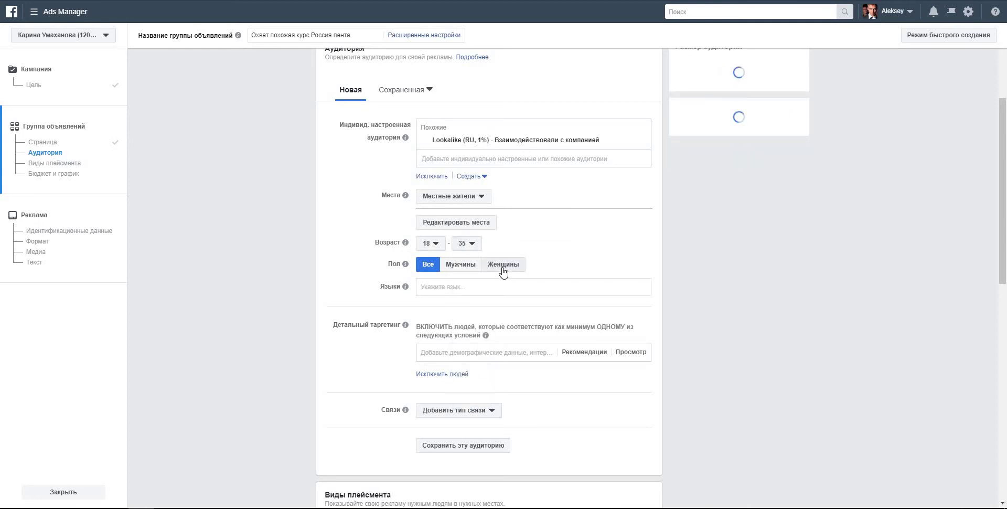
left_click(503, 263)
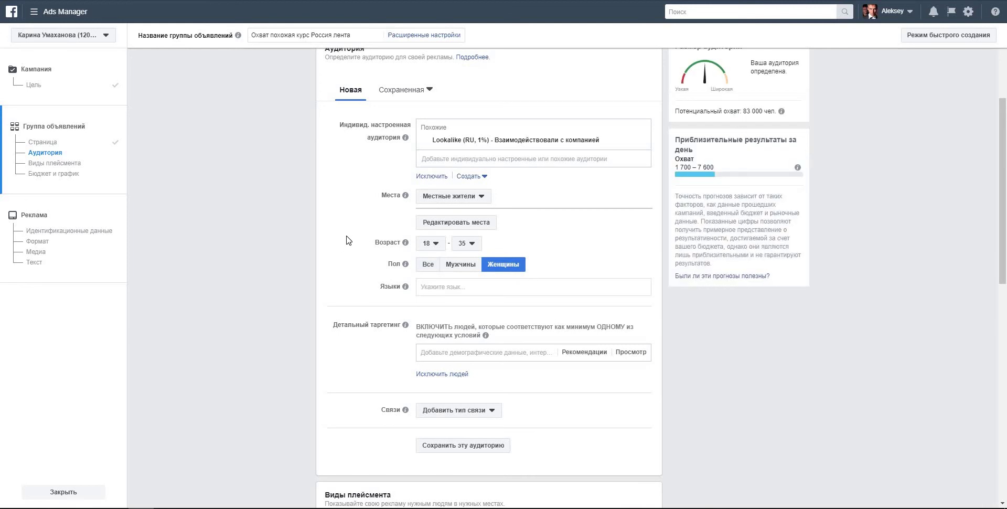
Exclude Facebook, Instagram Stories, Audience Network and Messenger placements, leaving only the Instagram feed, and continue
scroll(347, 241, "down", 7)
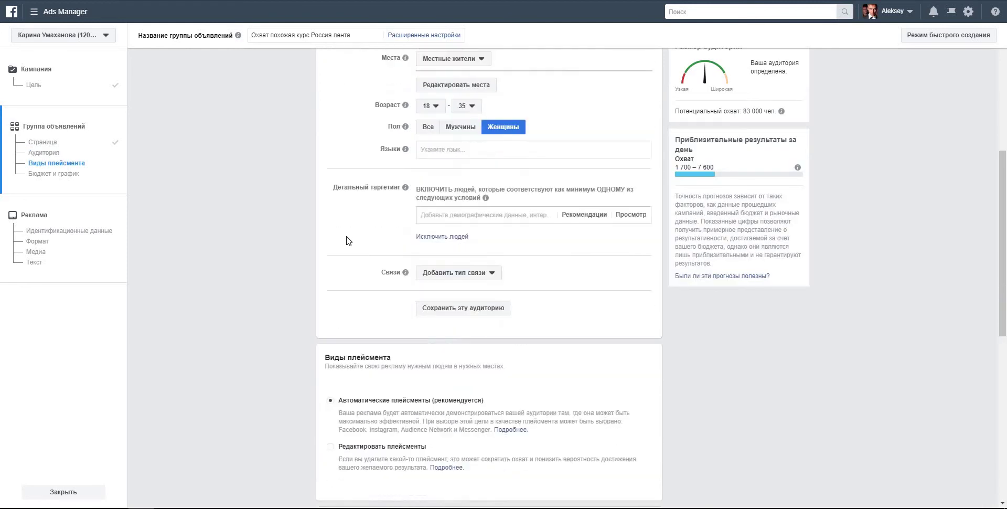
left_click(330, 235)
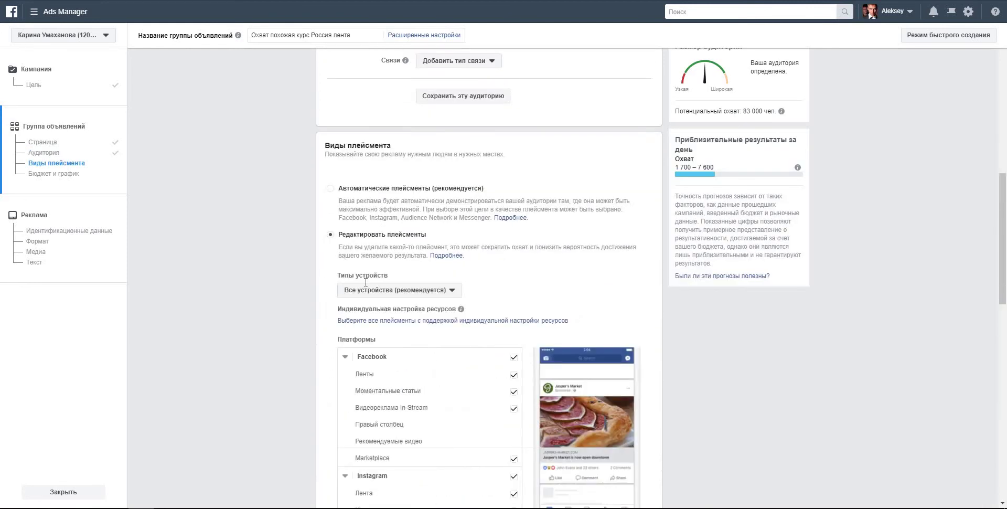
left_click(514, 361)
scroll(517, 315, "down", 5)
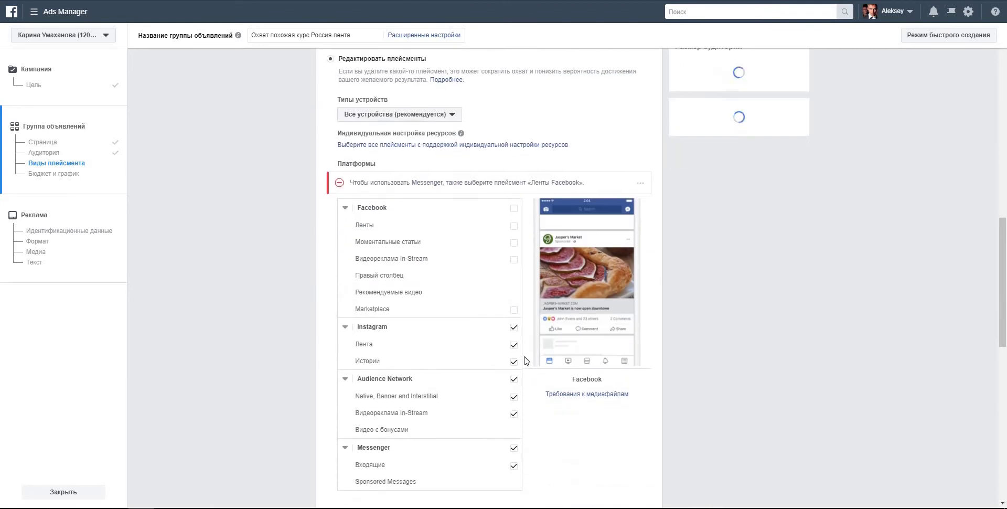
left_click(514, 278)
left_click(514, 294)
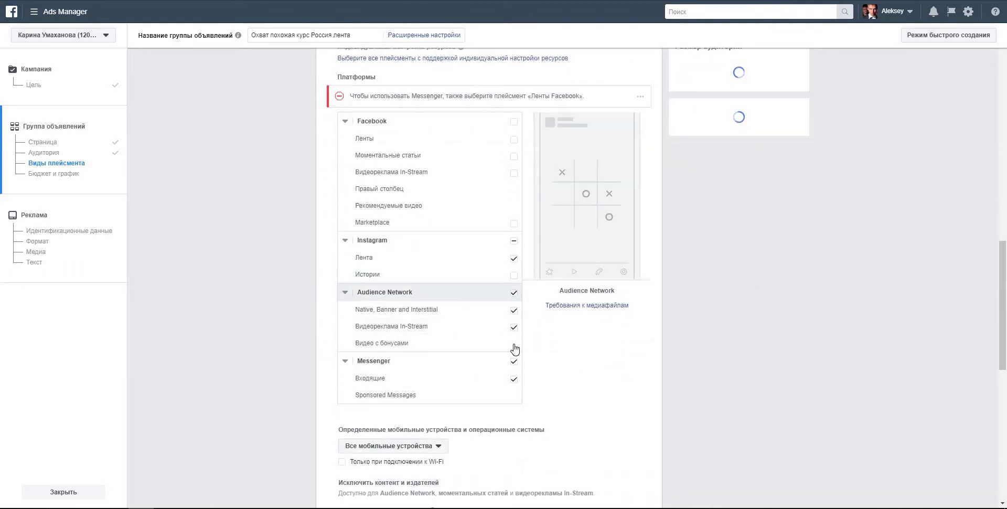
left_click(514, 361)
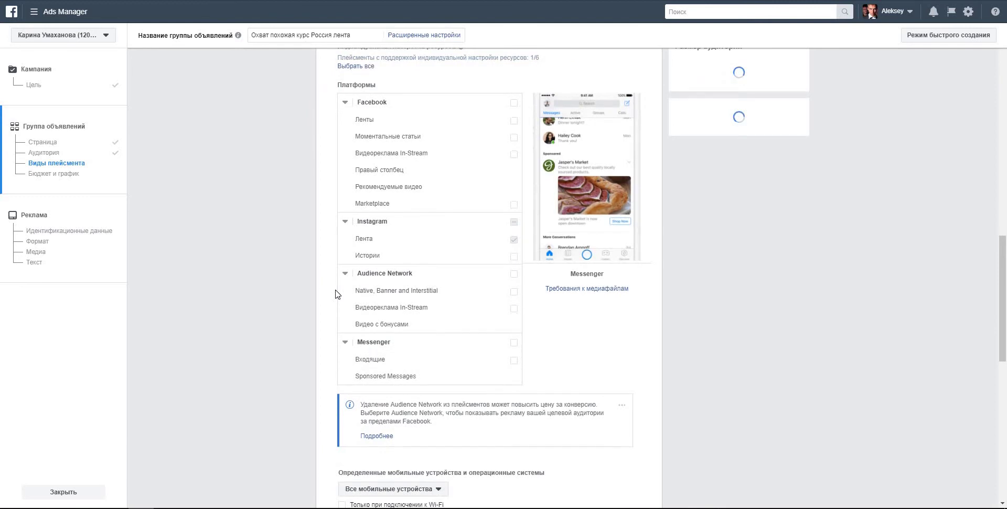
scroll(336, 294, "down", 10)
scroll(423, 376, "down", 1)
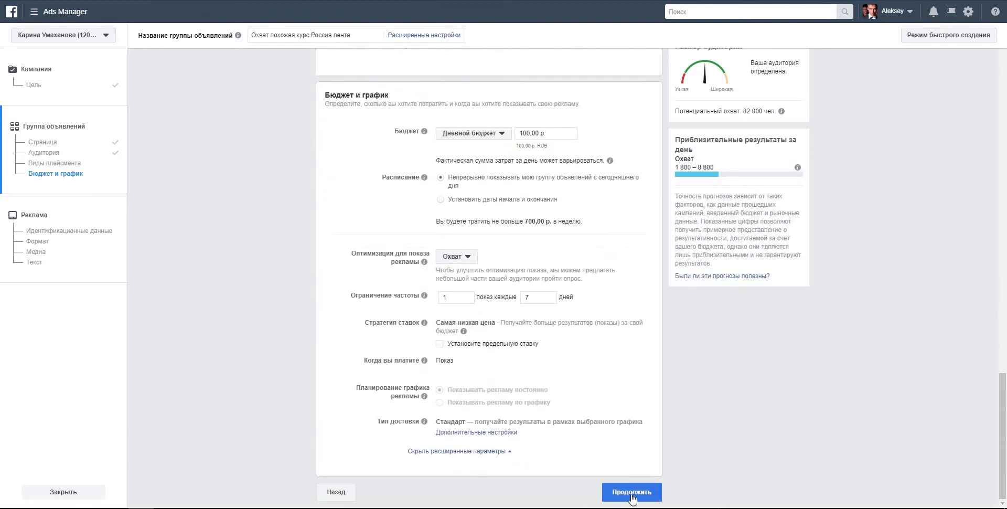
left_click(611, 490)
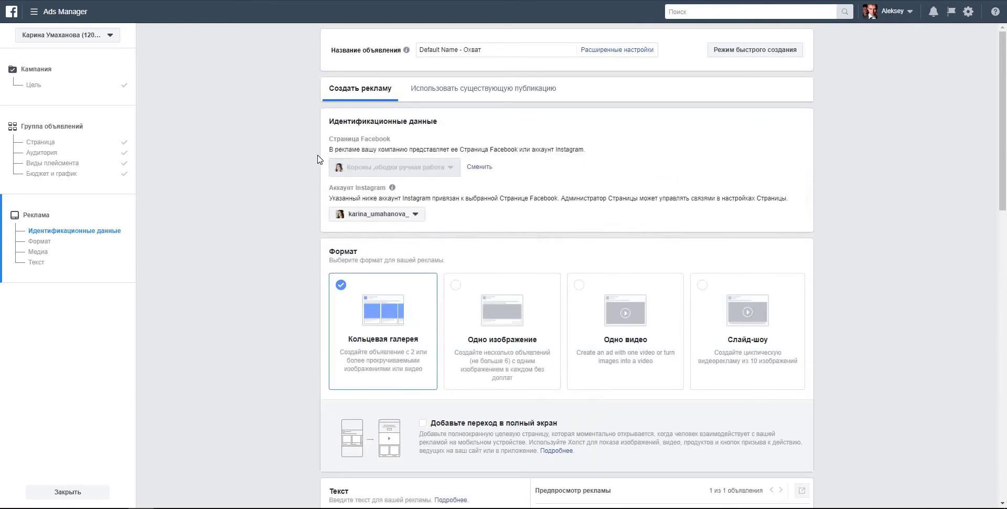
Make it a single-image ad, replacing the old image with uploaded file 1
left_click(455, 286)
scroll(288, 318, "down", 5)
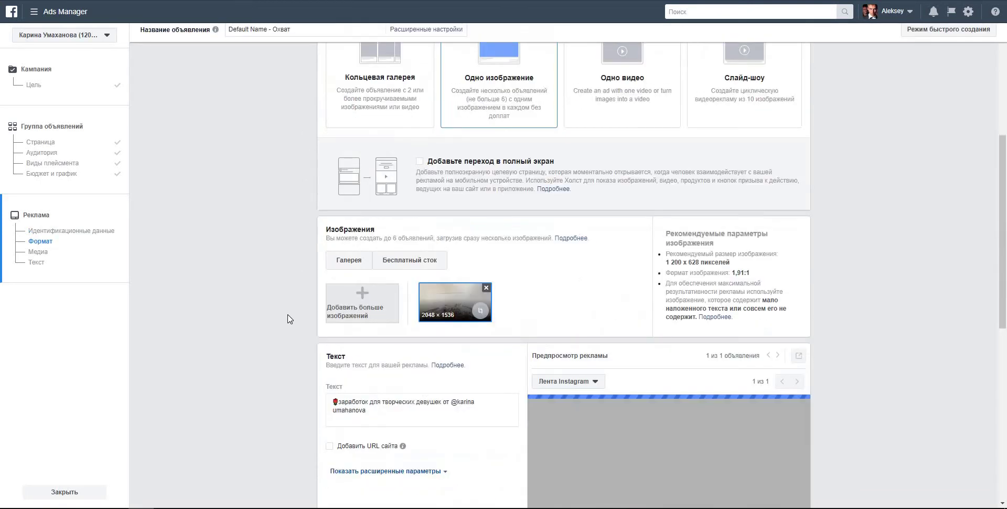
left_click(486, 288)
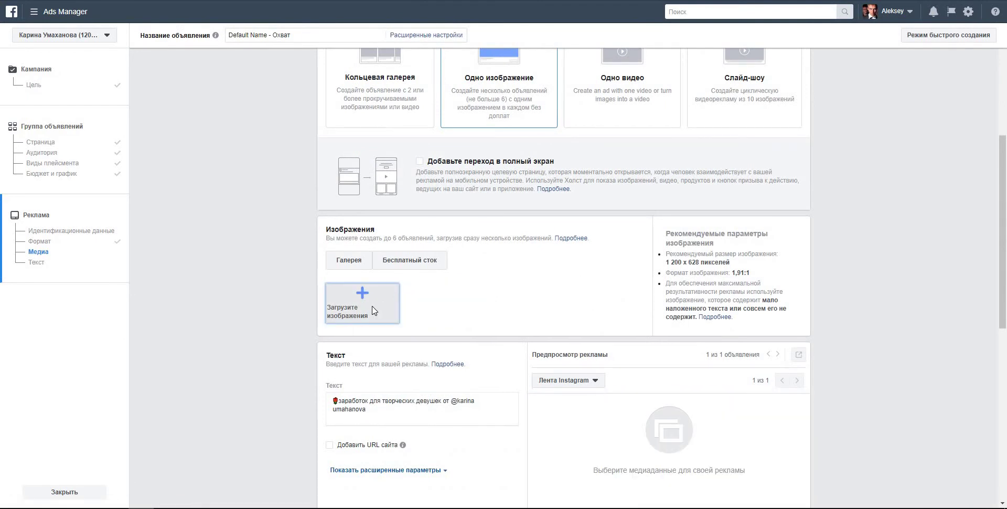
left_click(376, 307)
double_click(329, 112)
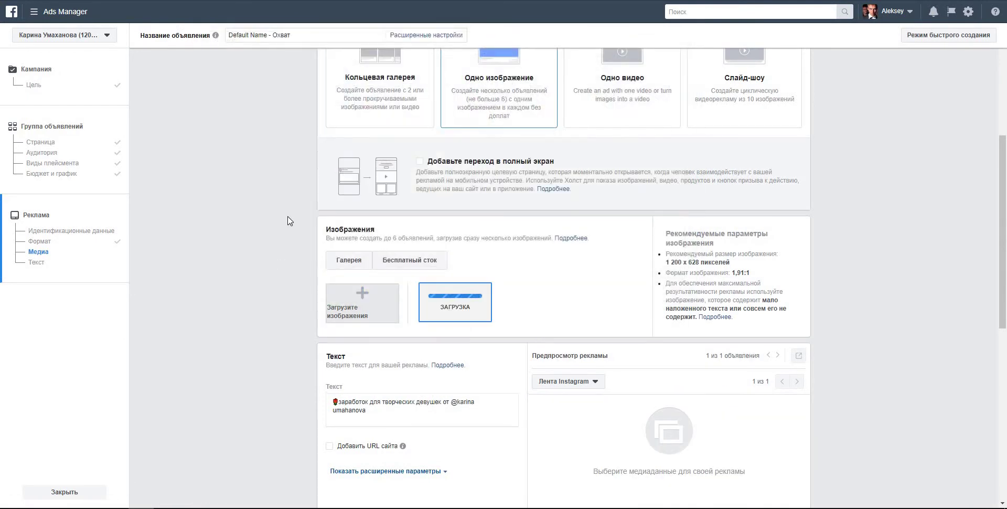
Replace the ad text with the full course description
scroll(267, 472, "down", 3)
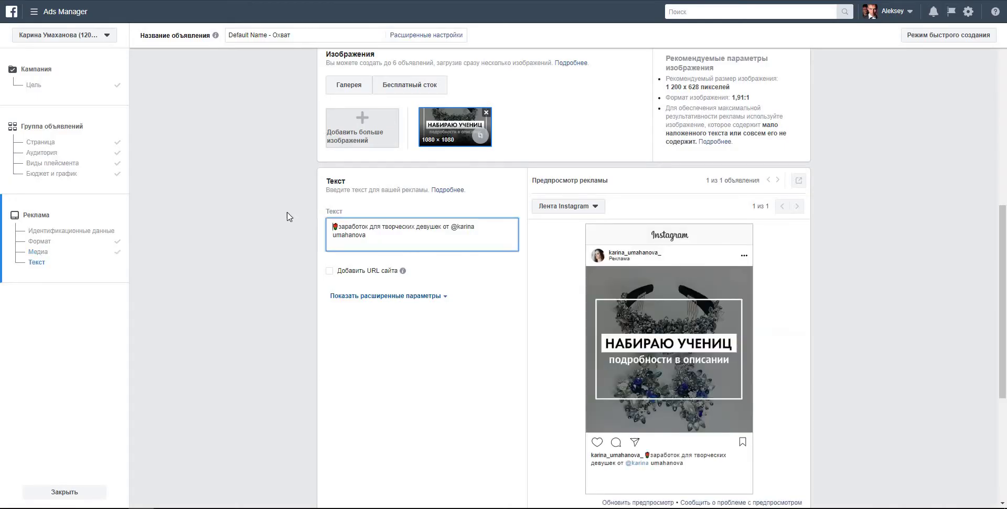
key("ctrl+a")
key("ctrl+v")
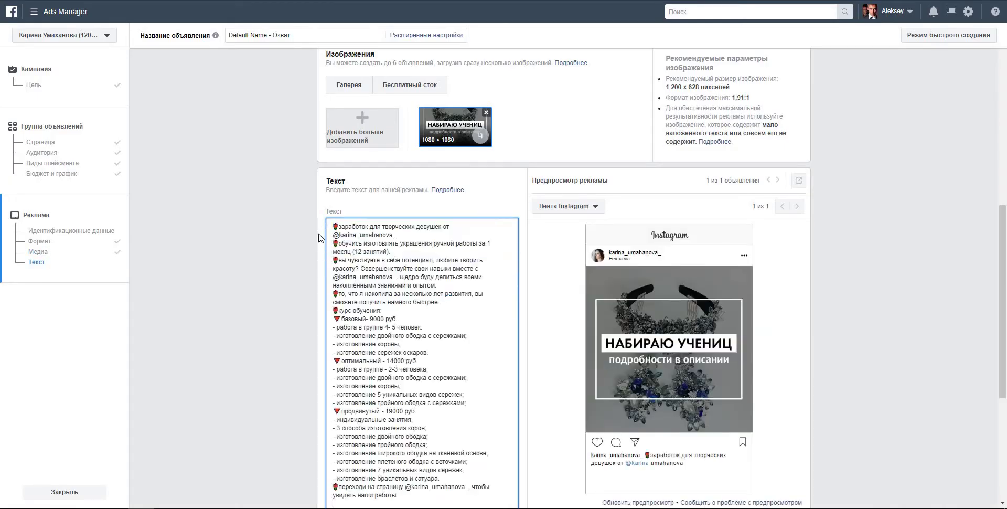
scroll(313, 285, "down", 3)
Add a website link using the copied Instagram profile address and review the Instagram feed preview
left_click(329, 361)
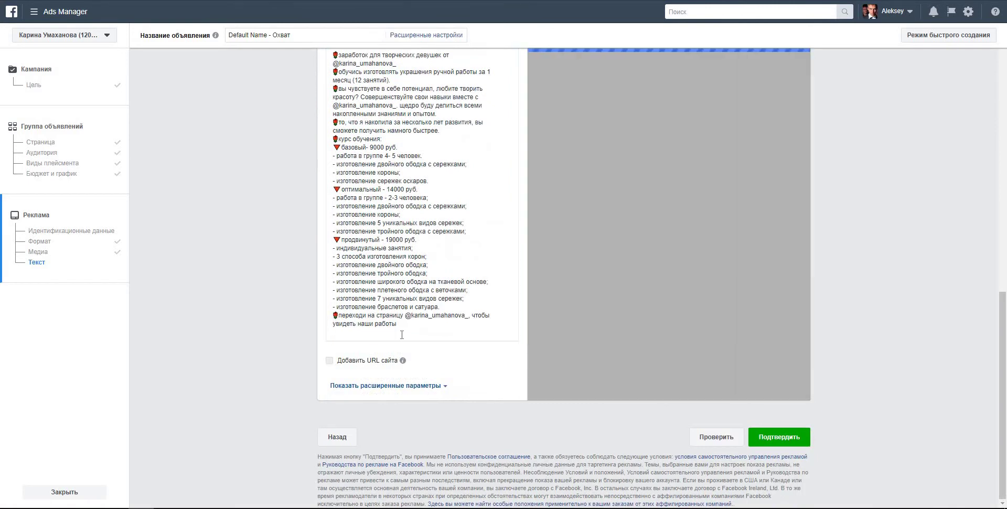
key("alt+Tab")
key("ctrl+l")
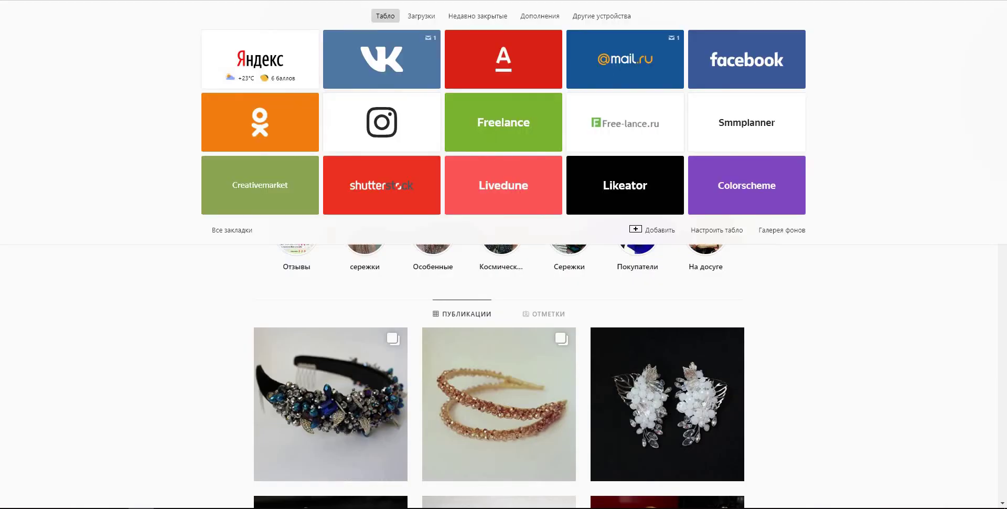
key("alt+Tab")
left_click(400, 401)
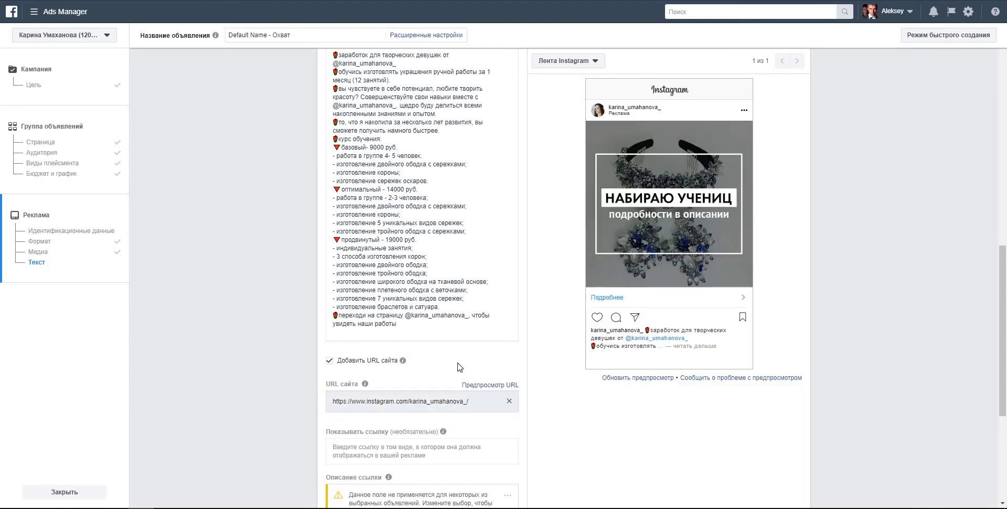
scroll(554, 385, "down", 4)
scroll(556, 385, "up", 12)
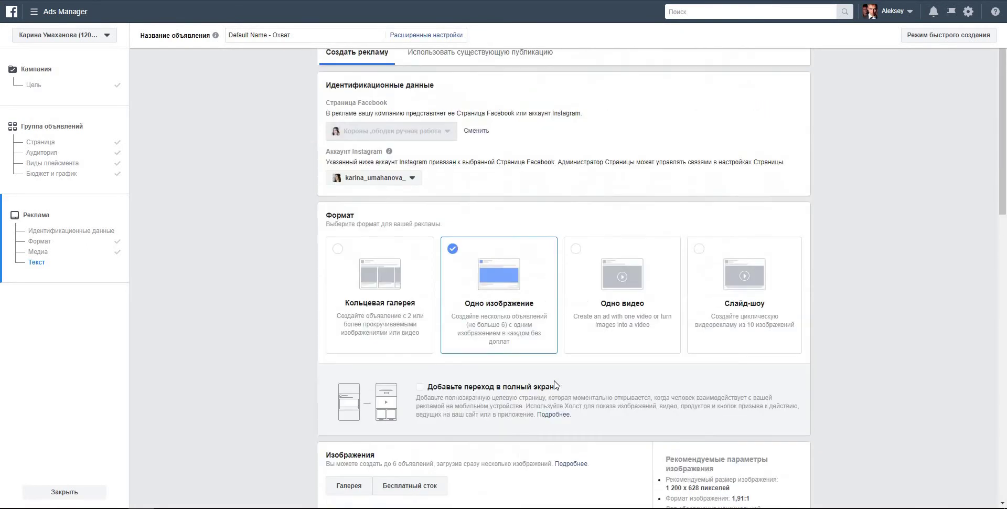
scroll(266, 270, "down", 12)
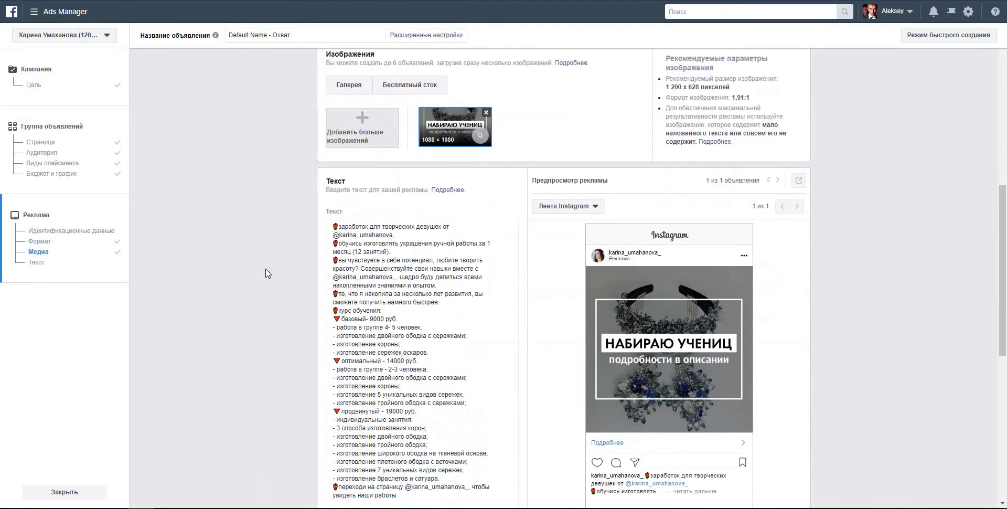
scroll(286, 267, "down", 4)
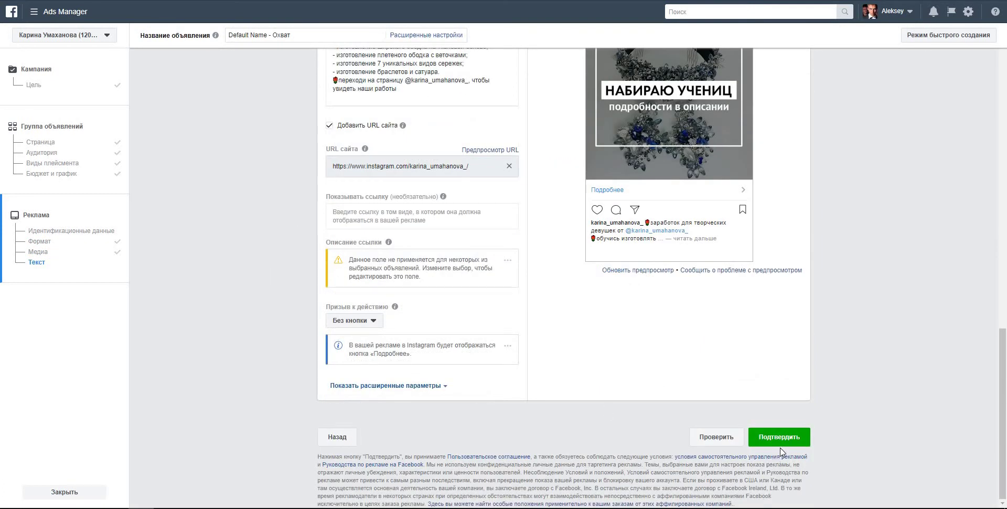
Confirm publishing, deselect the new campaign row and dismiss the Публикация выполнена notice
left_click(778, 440)
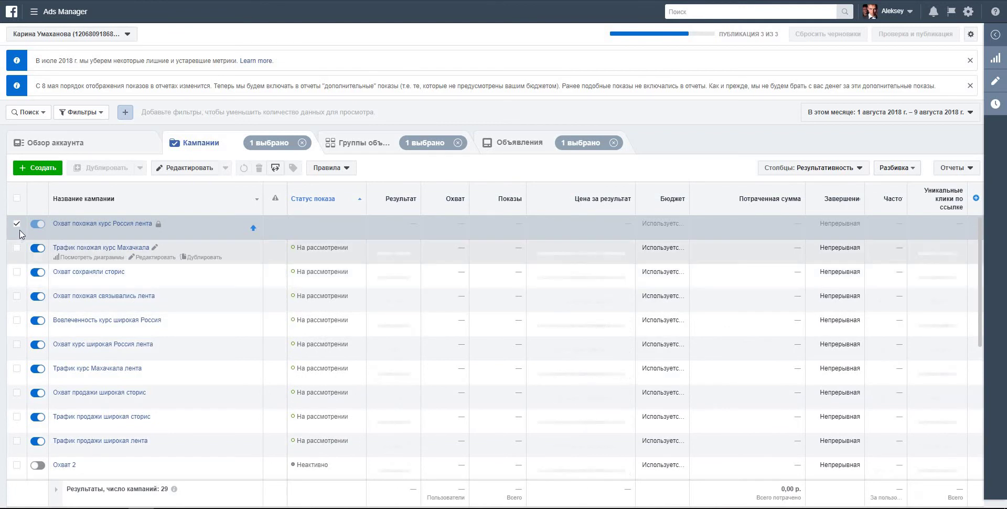
left_click(17, 225)
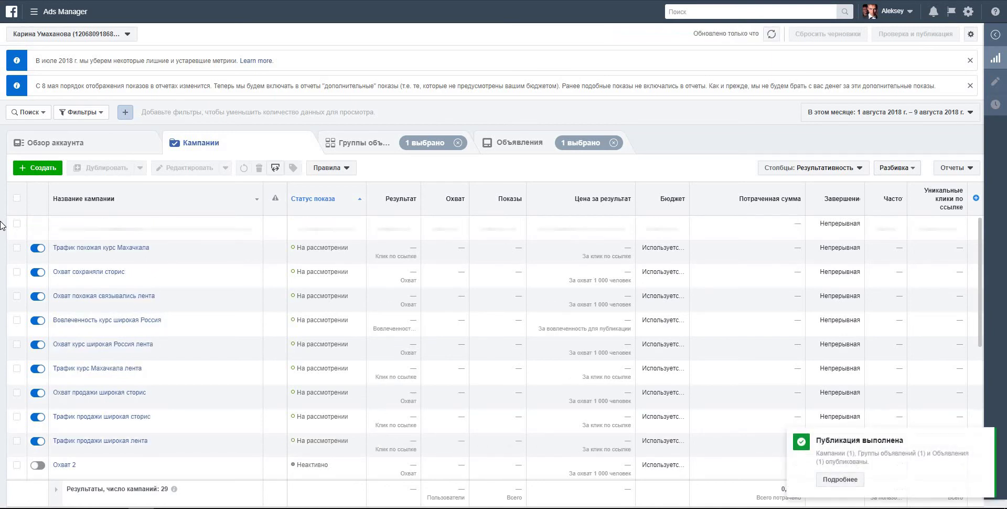
left_click(986, 437)
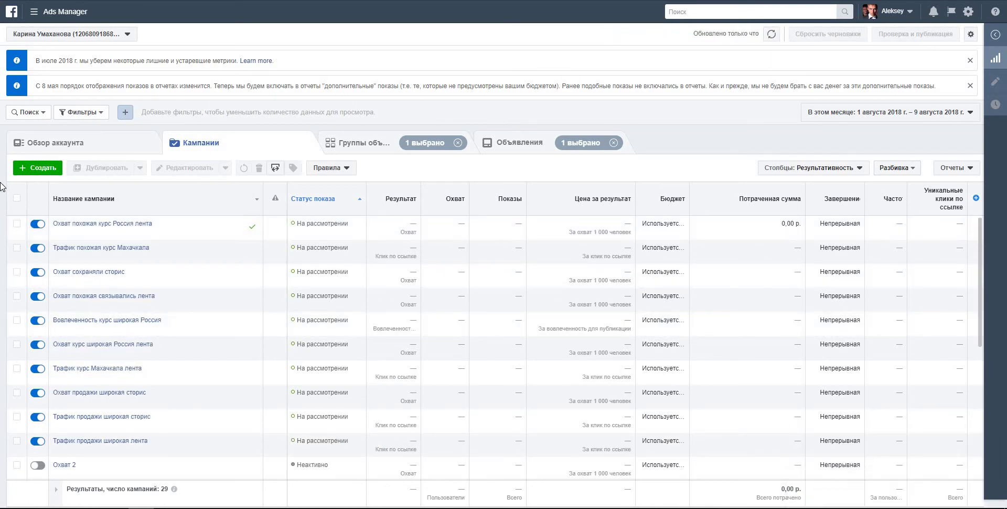